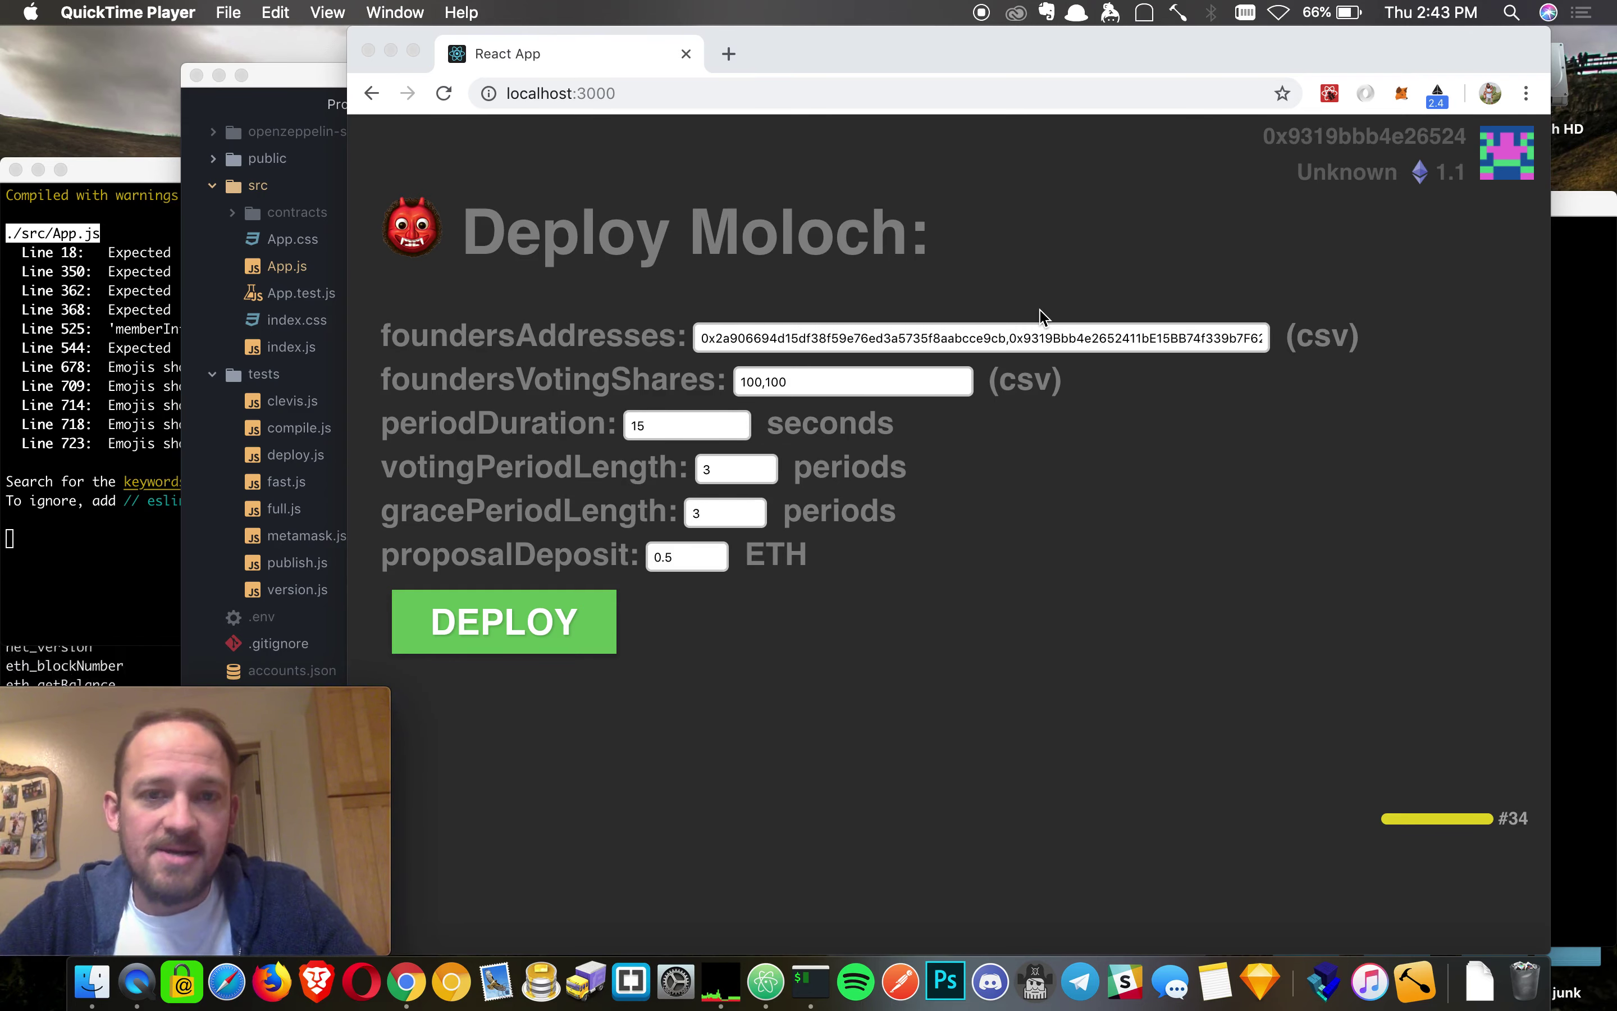
- Highlight the deployment settings in the Deploy Moloch form
{"action": "left_click", "coordinate": [1111, 223]}
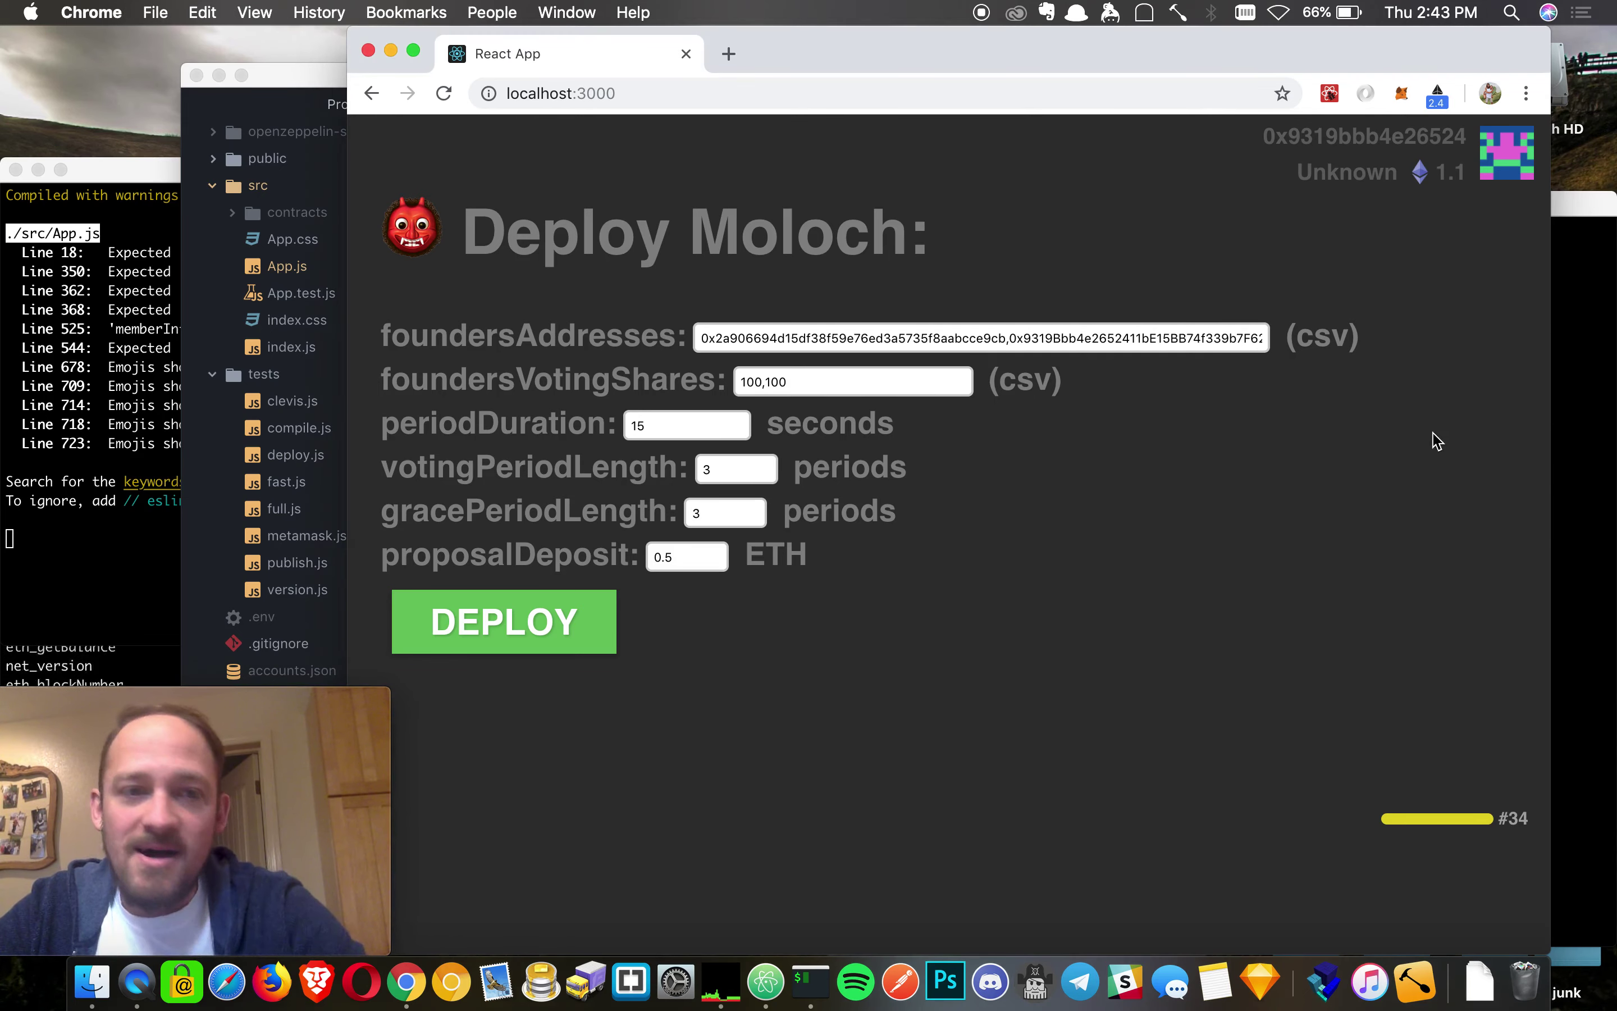
{"action": "left_click_drag", "start_coordinate": [628, 302], "coordinate": [1021, 650]}
{"action": "left_click", "coordinate": [1027, 659]}
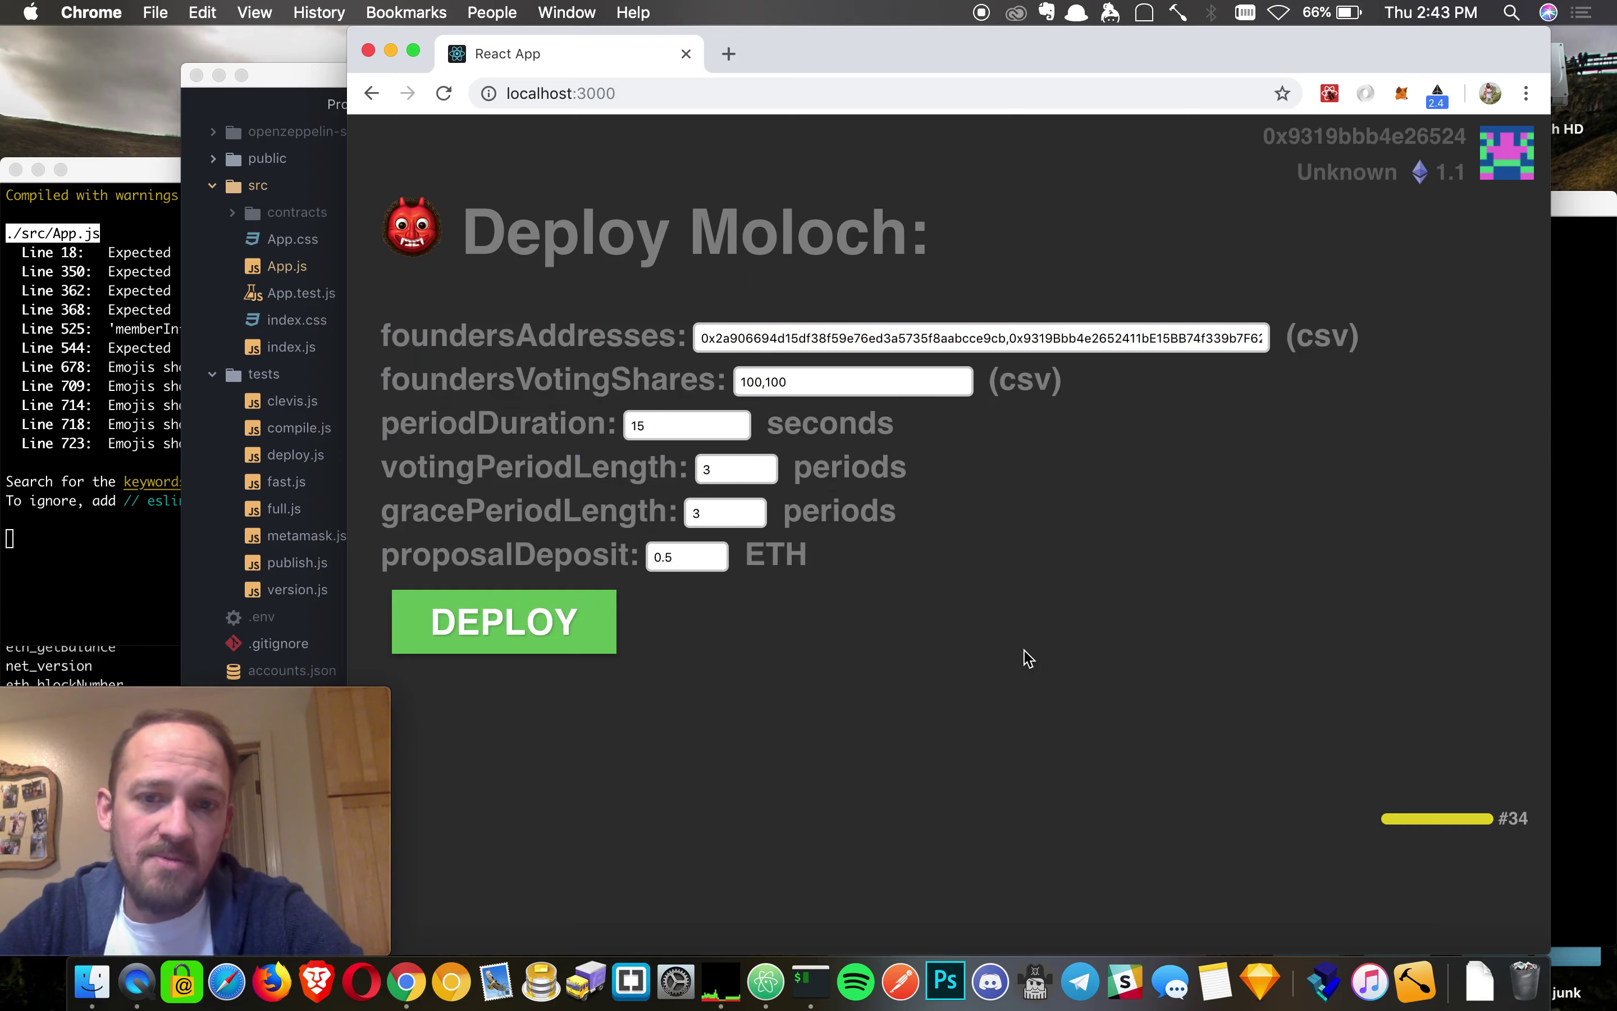
- In the terminal diff, highlight the added guildBank = new GuildBank() lines and guildBankAddress
{"action": "left_click", "coordinate": [1595, 621]}
{"action": "scroll", "coordinate": [845, 671], "scroll_direction": "down", "scroll_amount": 3}
{"action": "scroll", "coordinate": [845, 672], "scroll_direction": "down", "scroll_amount": 10}
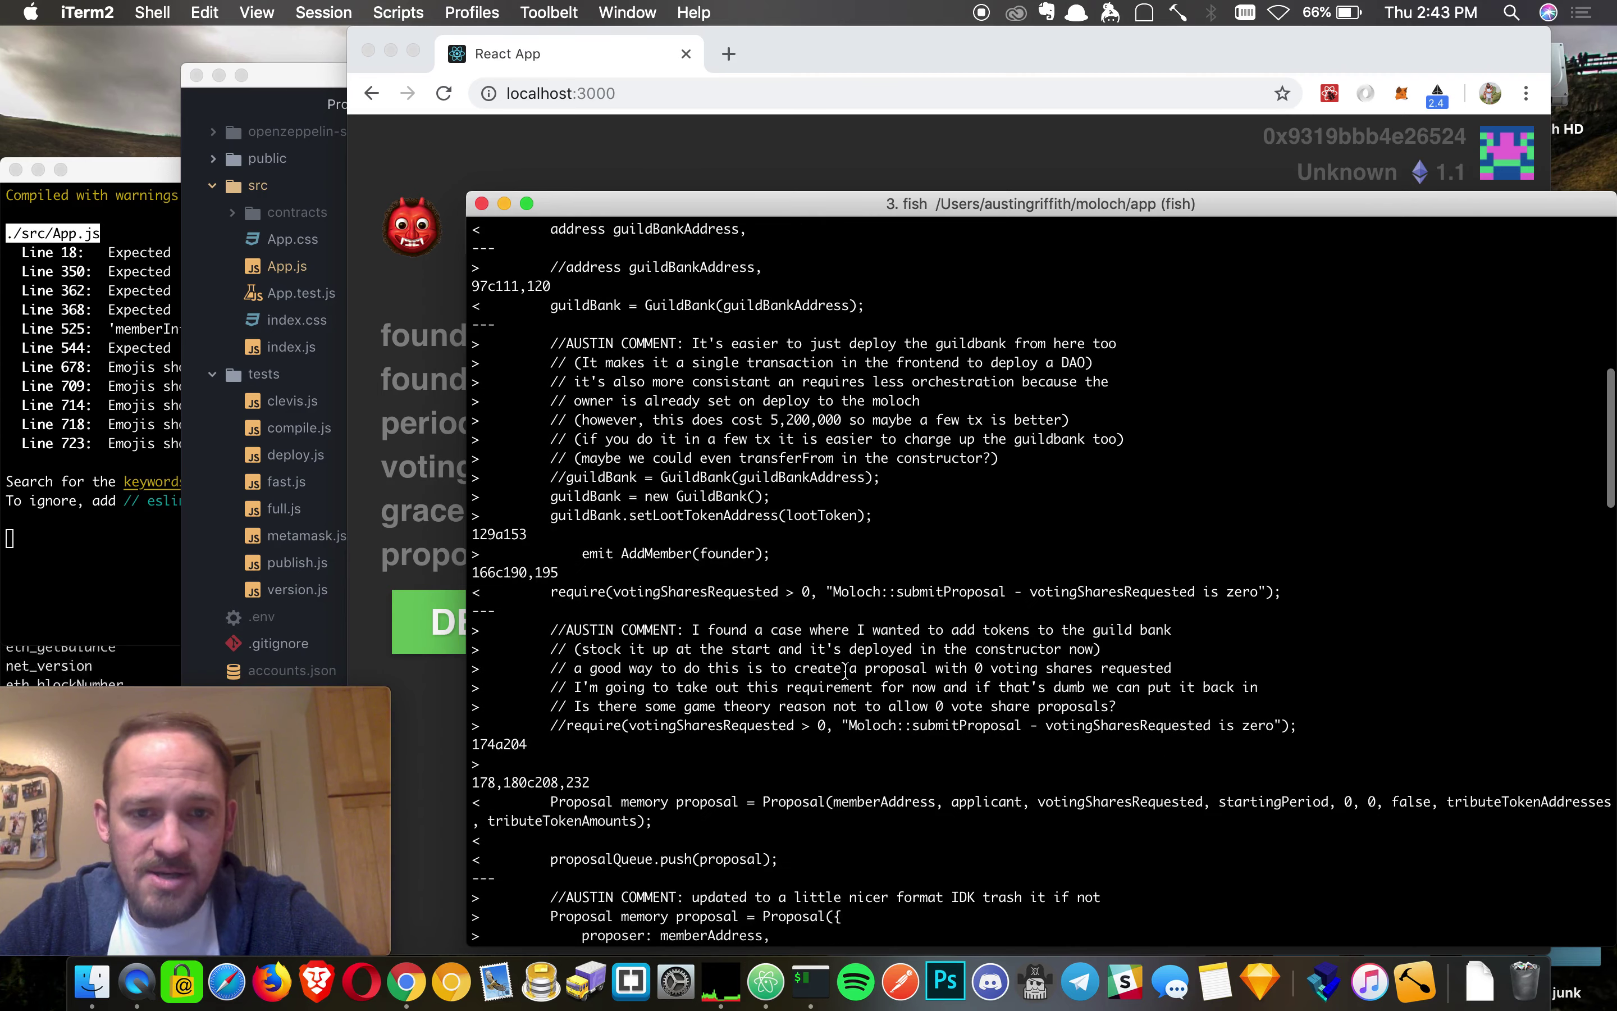
{"action": "left_click_drag", "start_coordinate": [892, 506], "coordinate": [458, 491]}
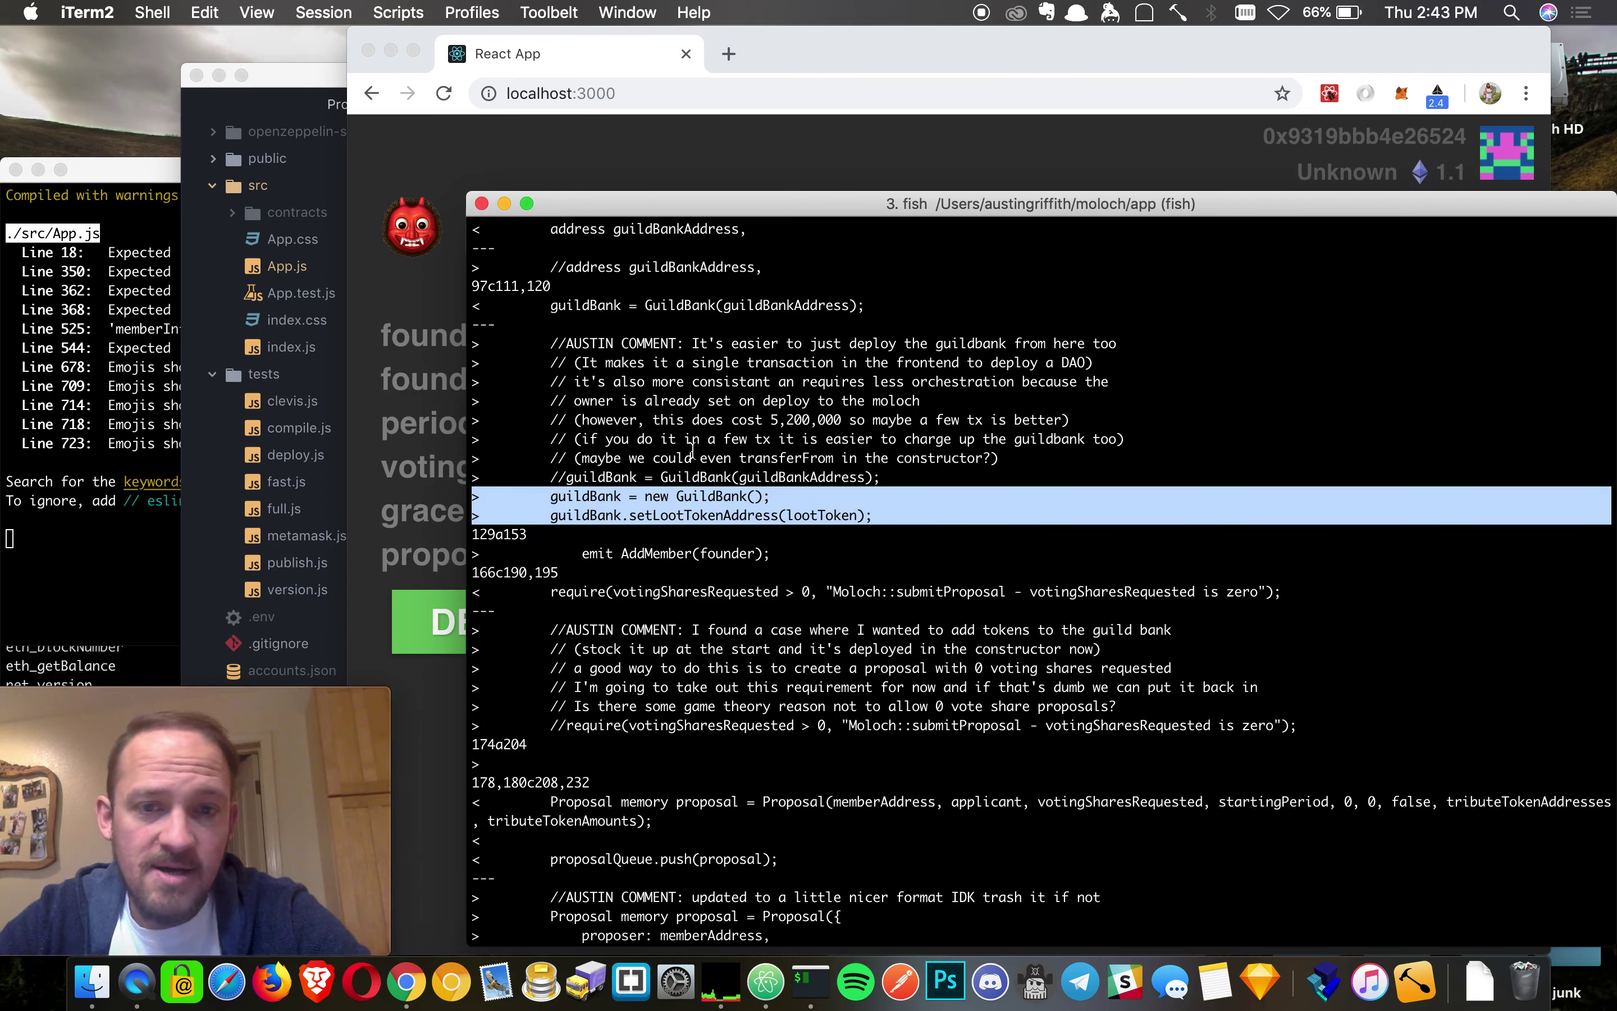
{"action": "left_click", "coordinate": [668, 472]}
{"action": "double_click", "coordinate": [763, 475]}
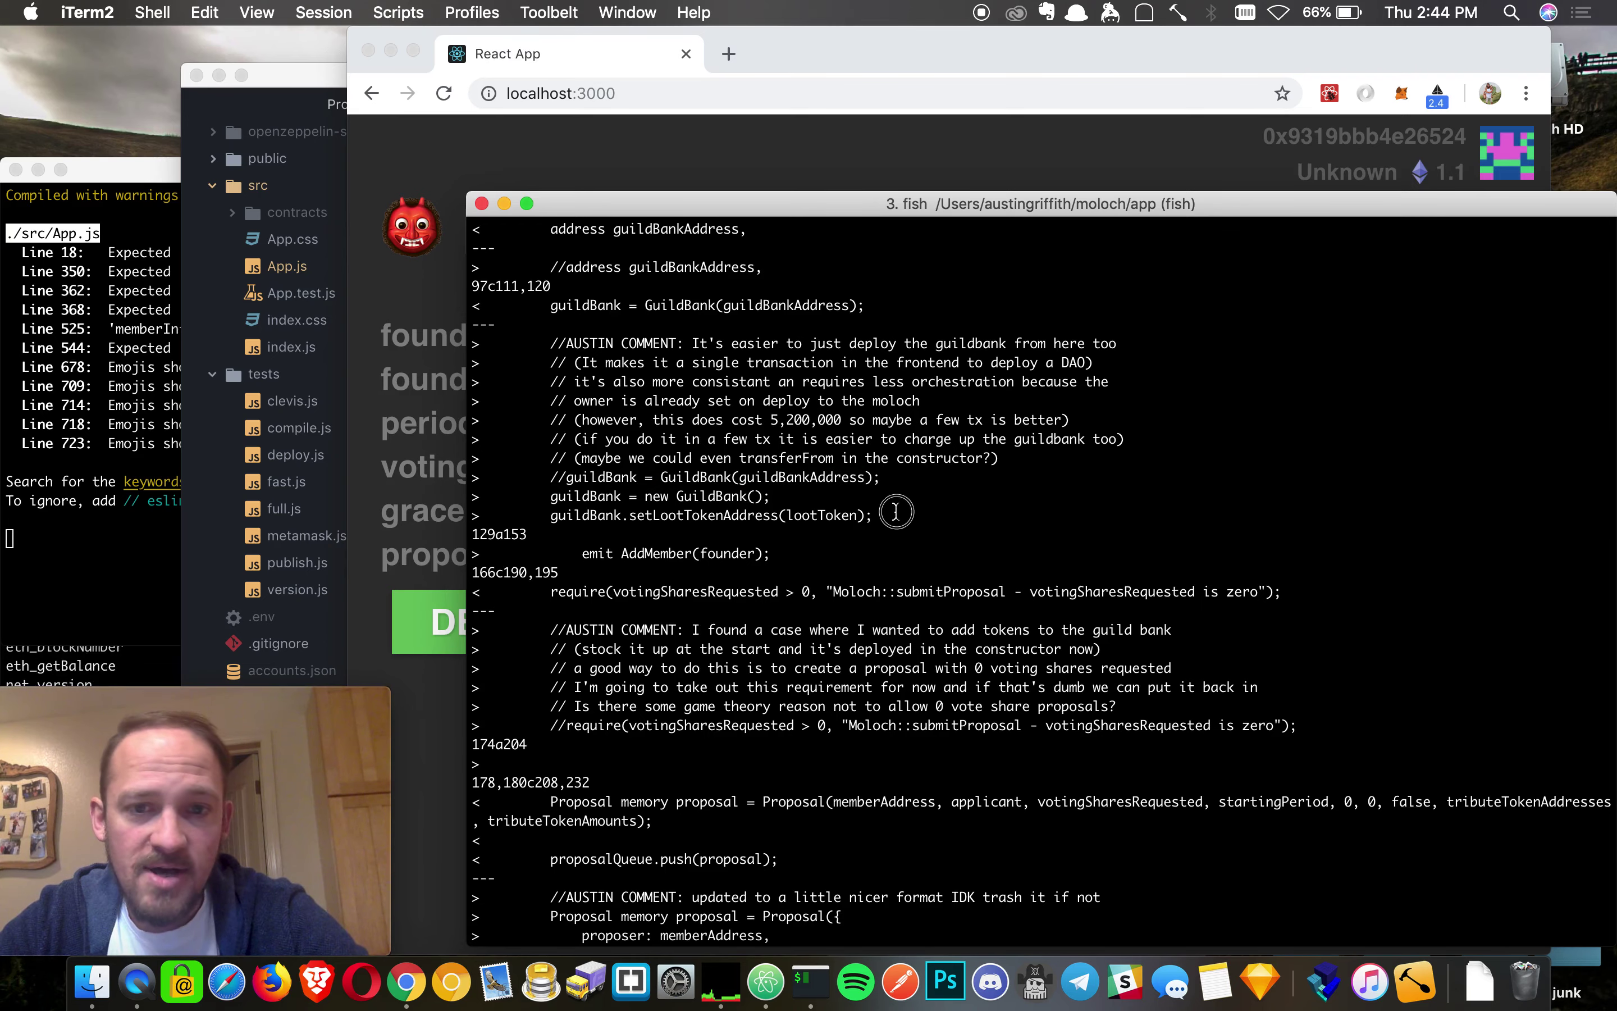
{"action": "left_click_drag", "start_coordinate": [895, 516], "coordinate": [368, 494]}
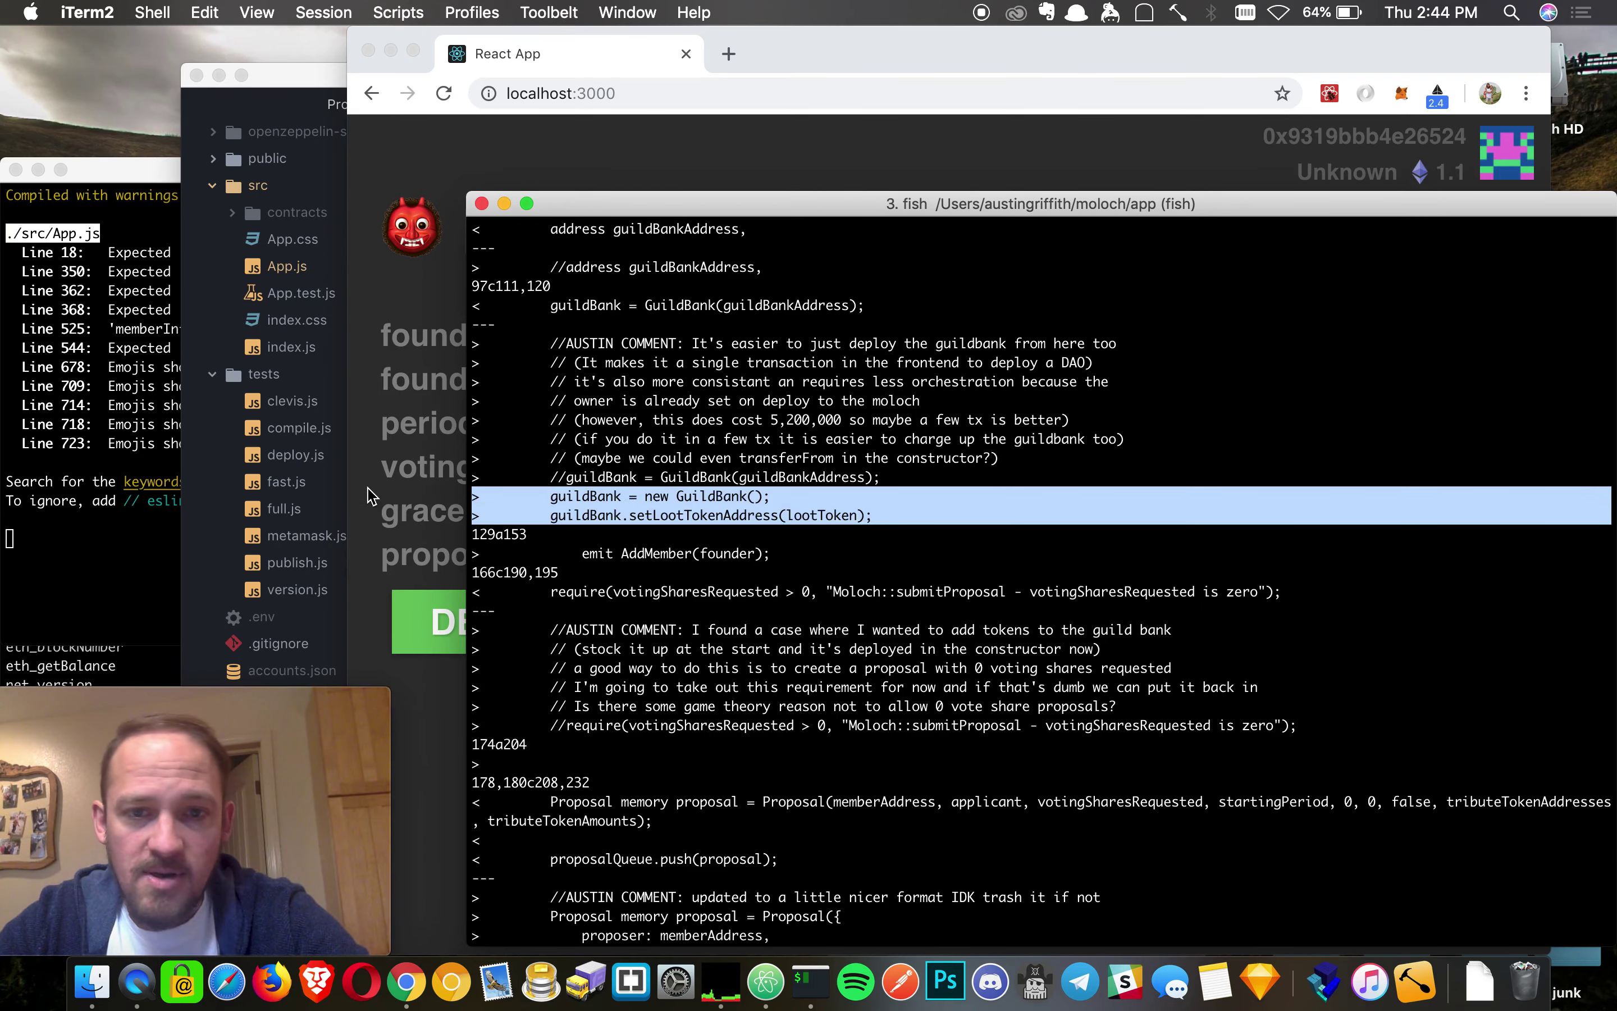
- Review the foundersAddresses list in the Deploy Moloch form
{"action": "left_click", "coordinate": [686, 132]}
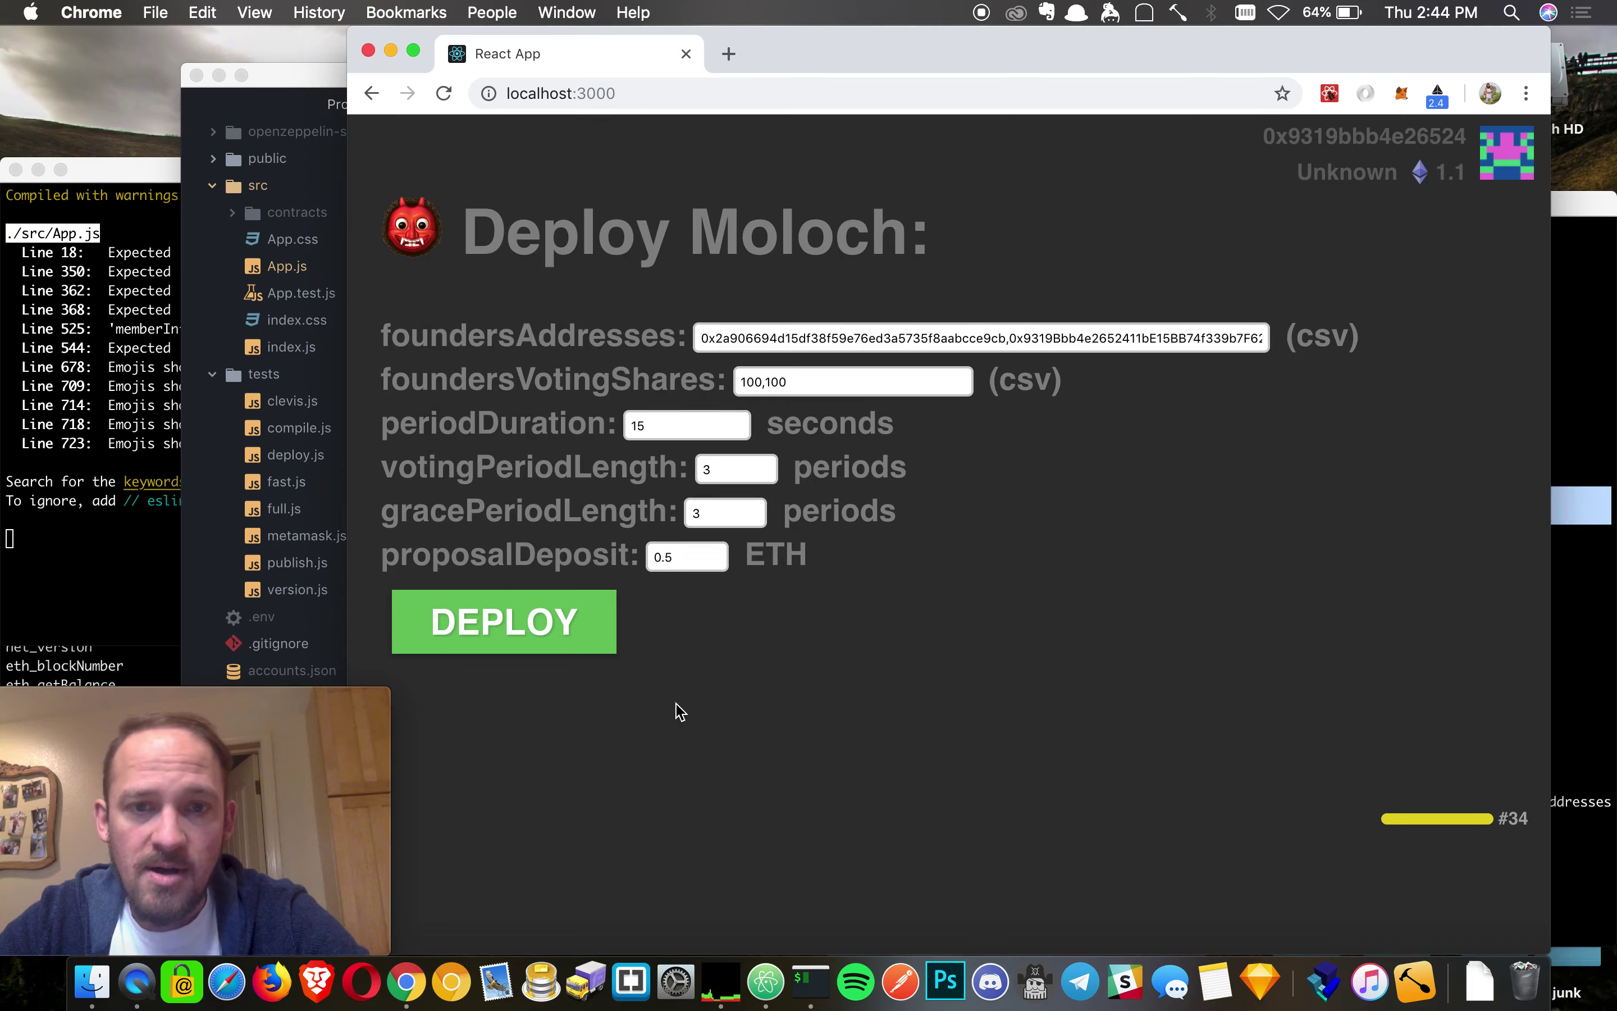
{"action": "left_click", "coordinate": [943, 347]}
{"action": "key", "text": "super+a"}
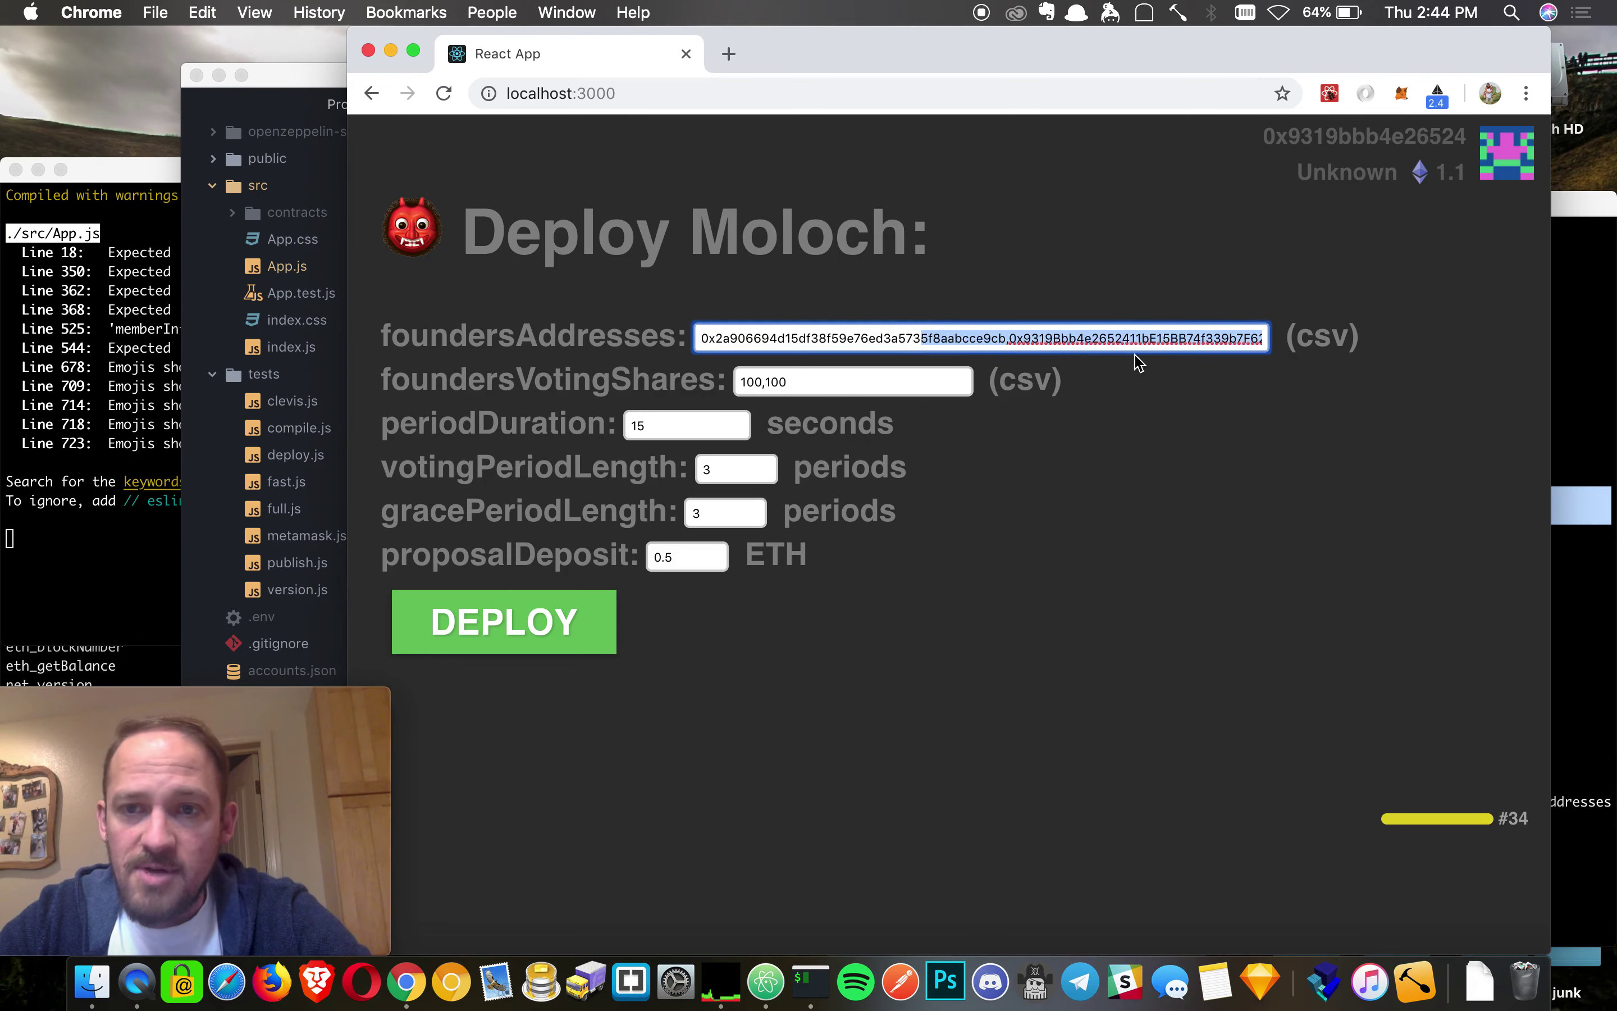
{"action": "key", "text": "Left"}
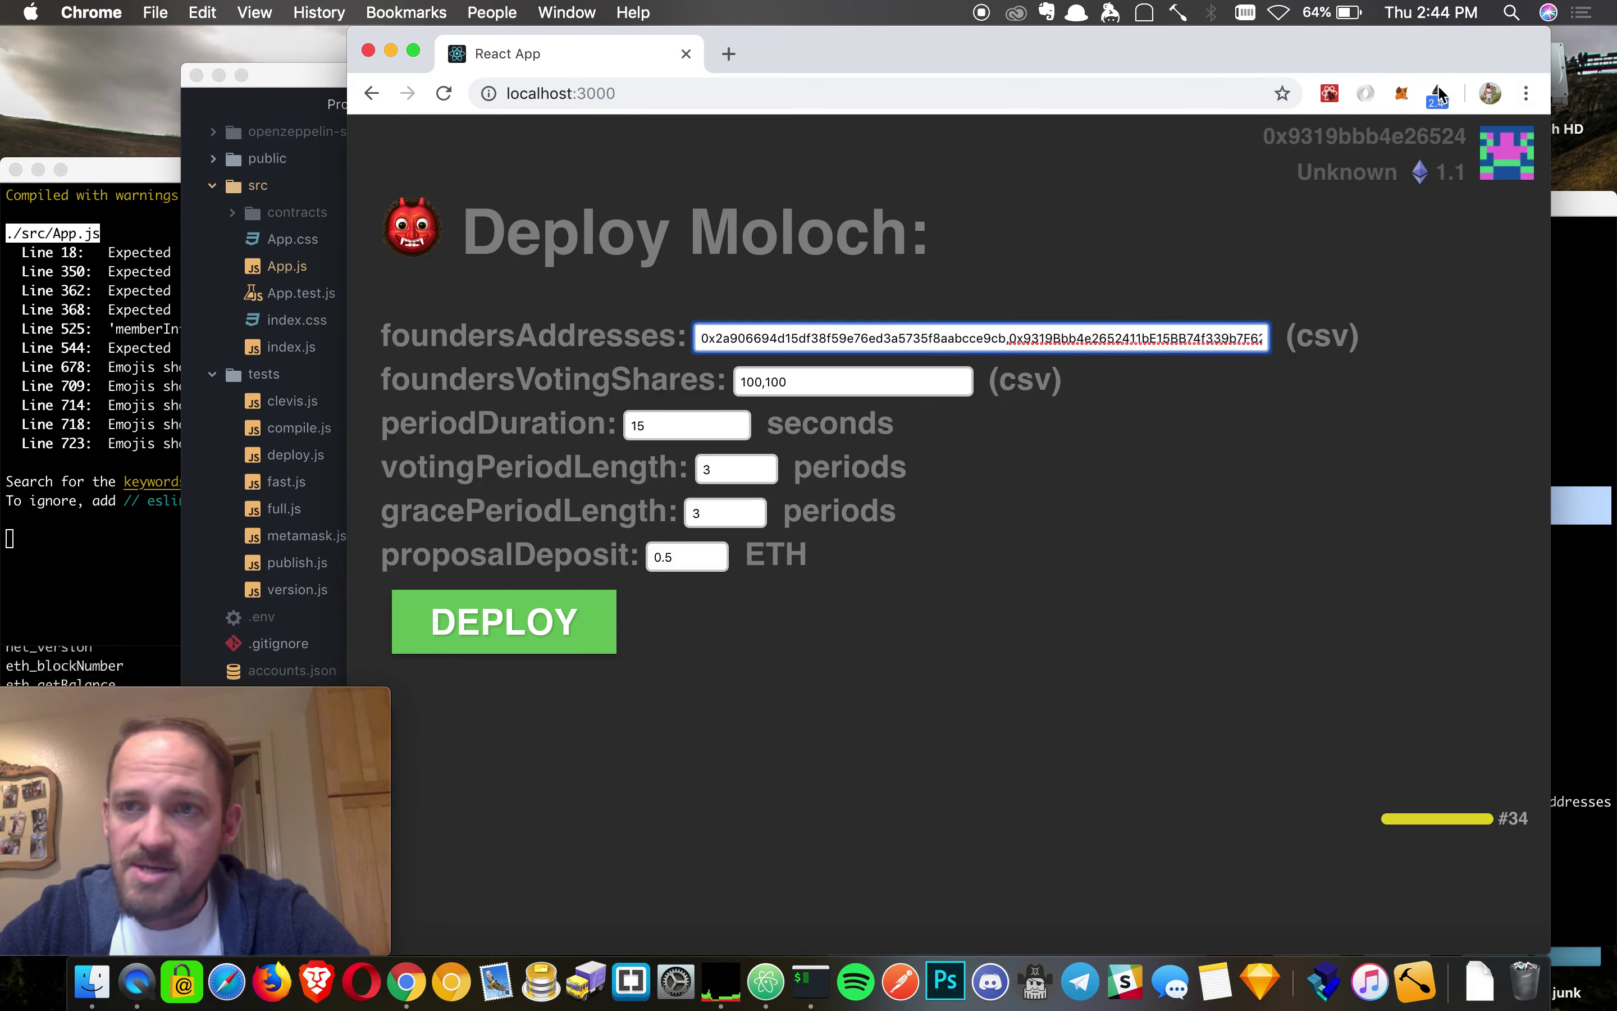
- Switch the MetaMask wallet to Account 1
{"action": "left_click", "coordinate": [1402, 93]}
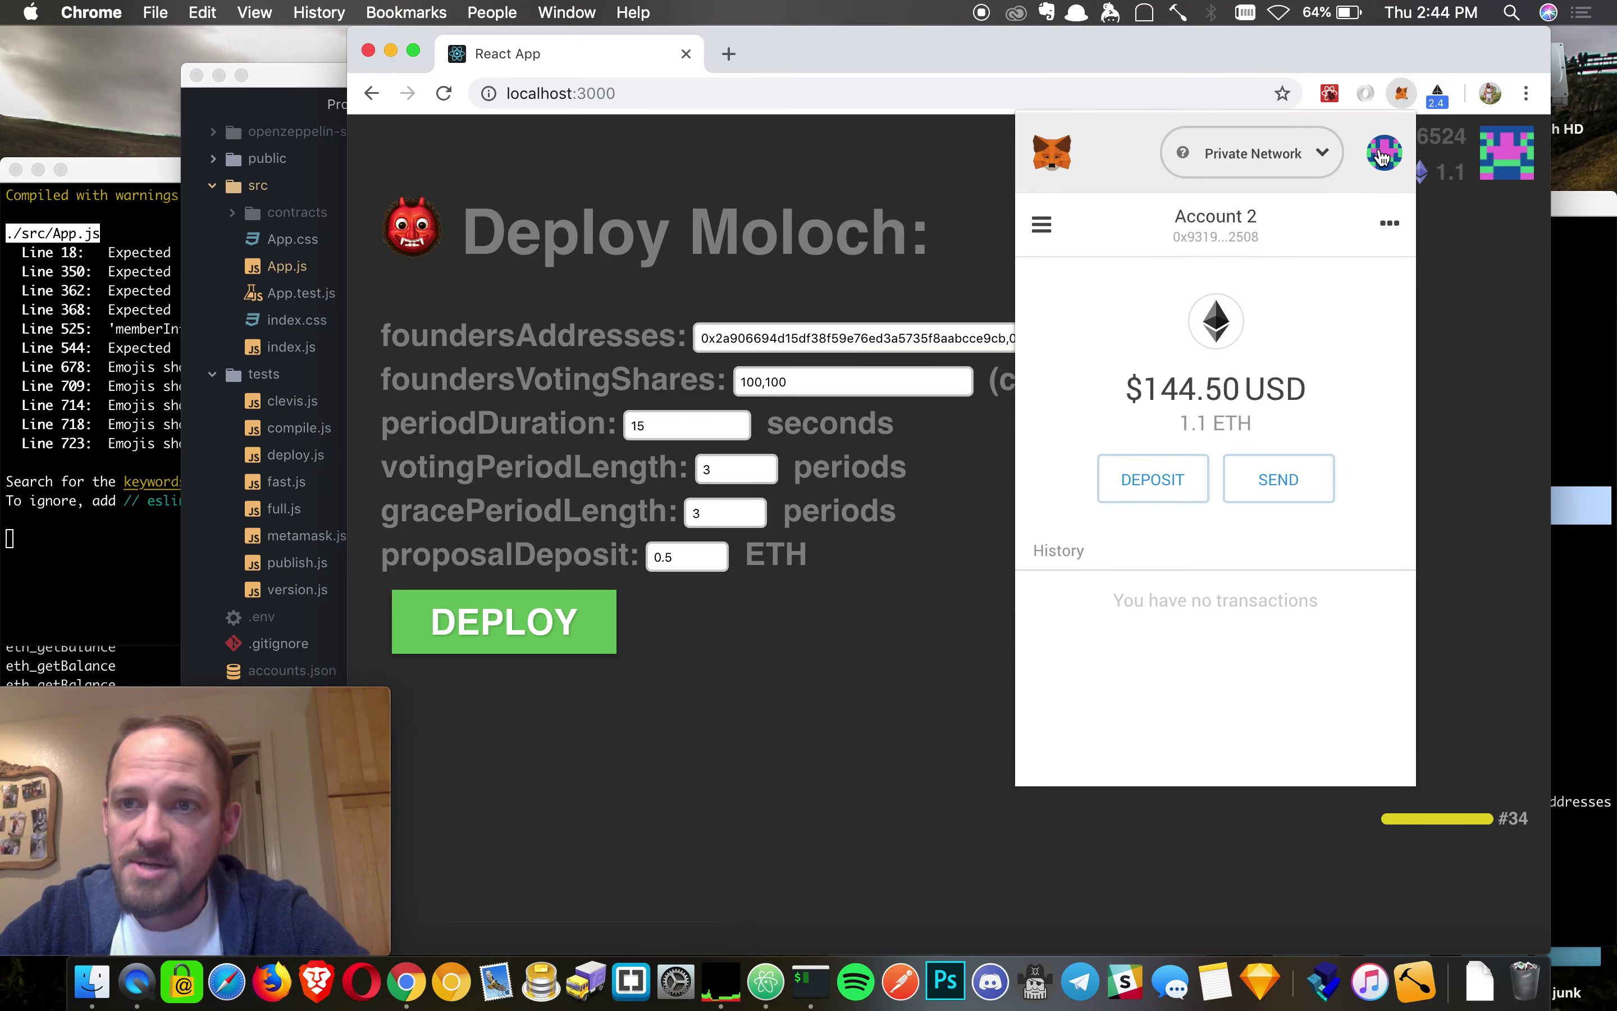
{"action": "left_click", "coordinate": [1385, 154]}
{"action": "left_click", "coordinate": [1148, 267]}
{"action": "left_click", "coordinate": [1006, 256]}
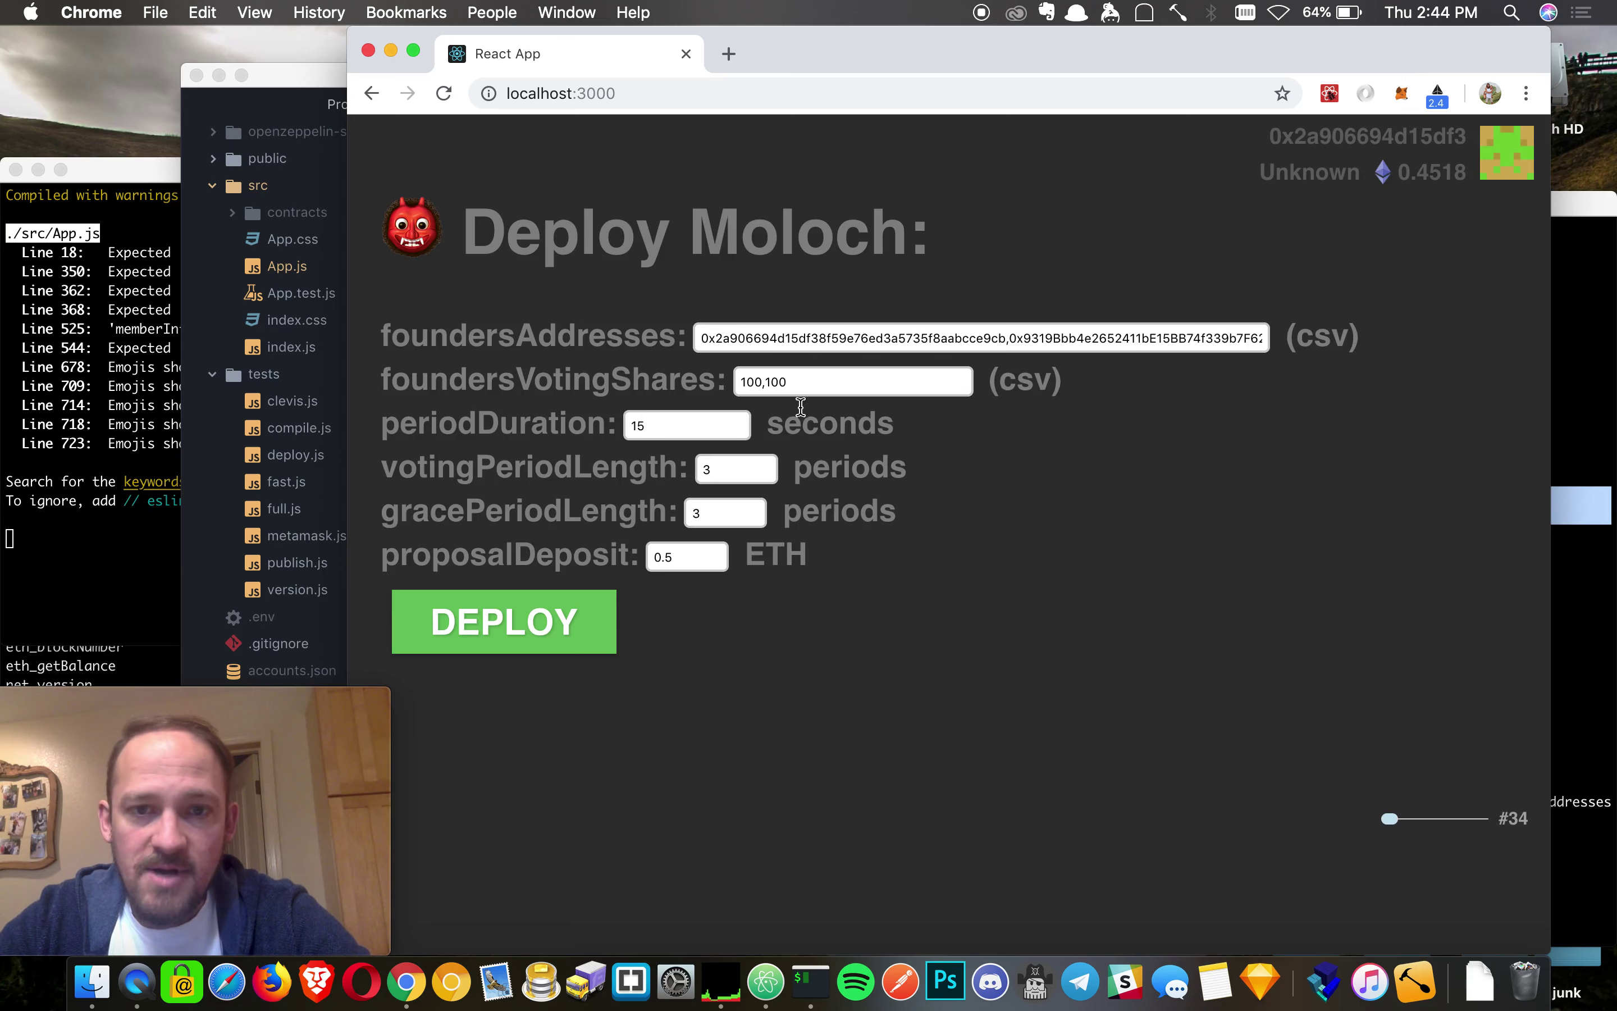
- Change the period duration from 15 to 20 seconds
{"action": "left_click_drag", "start_coordinate": [776, 381], "coordinate": [686, 378]}
{"action": "left_click", "coordinate": [665, 378]}
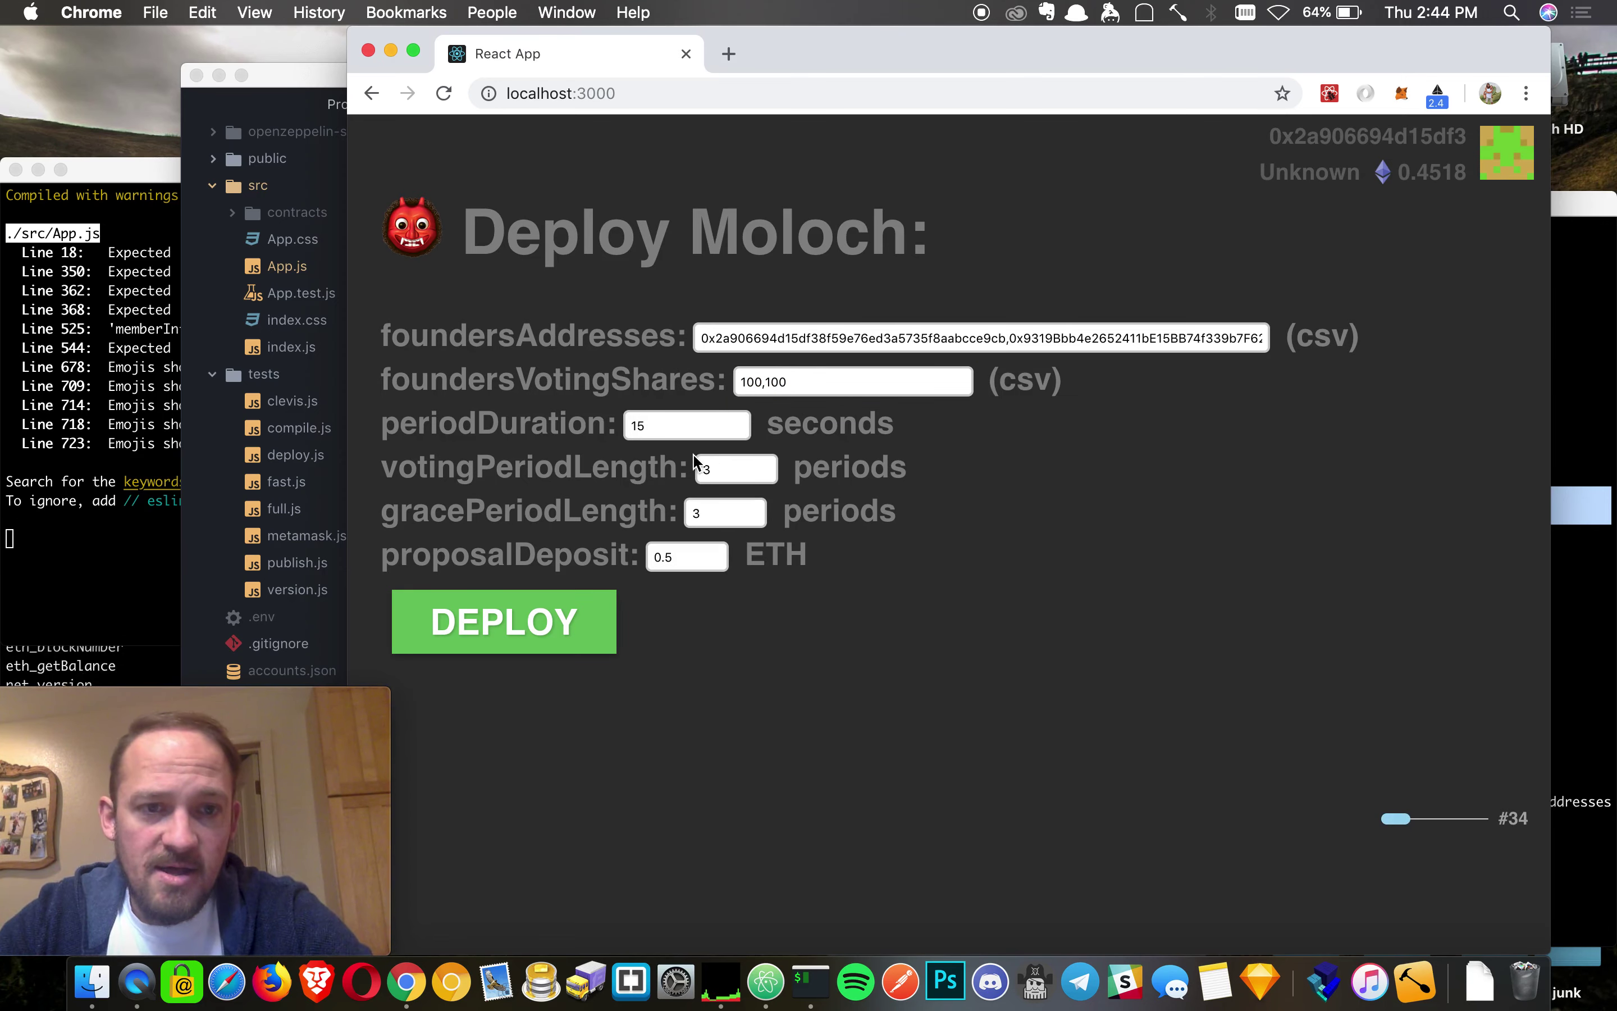
{"action": "left_click_drag", "start_coordinate": [652, 424], "coordinate": [592, 417]}
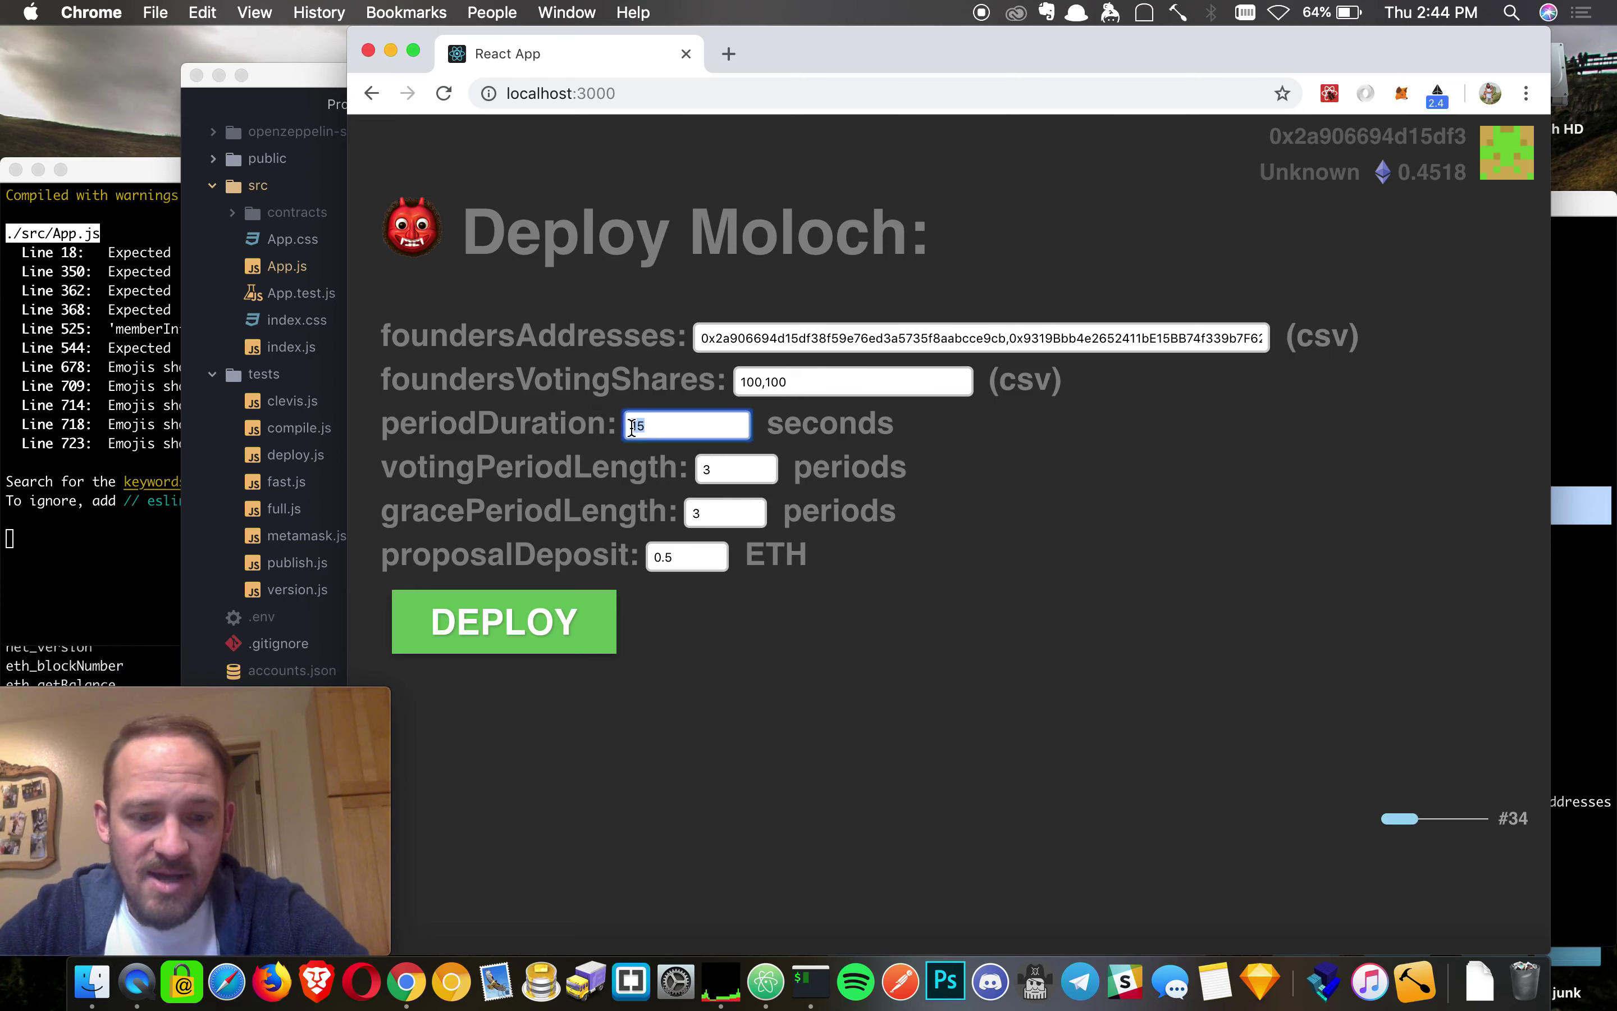
{"action": "type", "text": "20"}
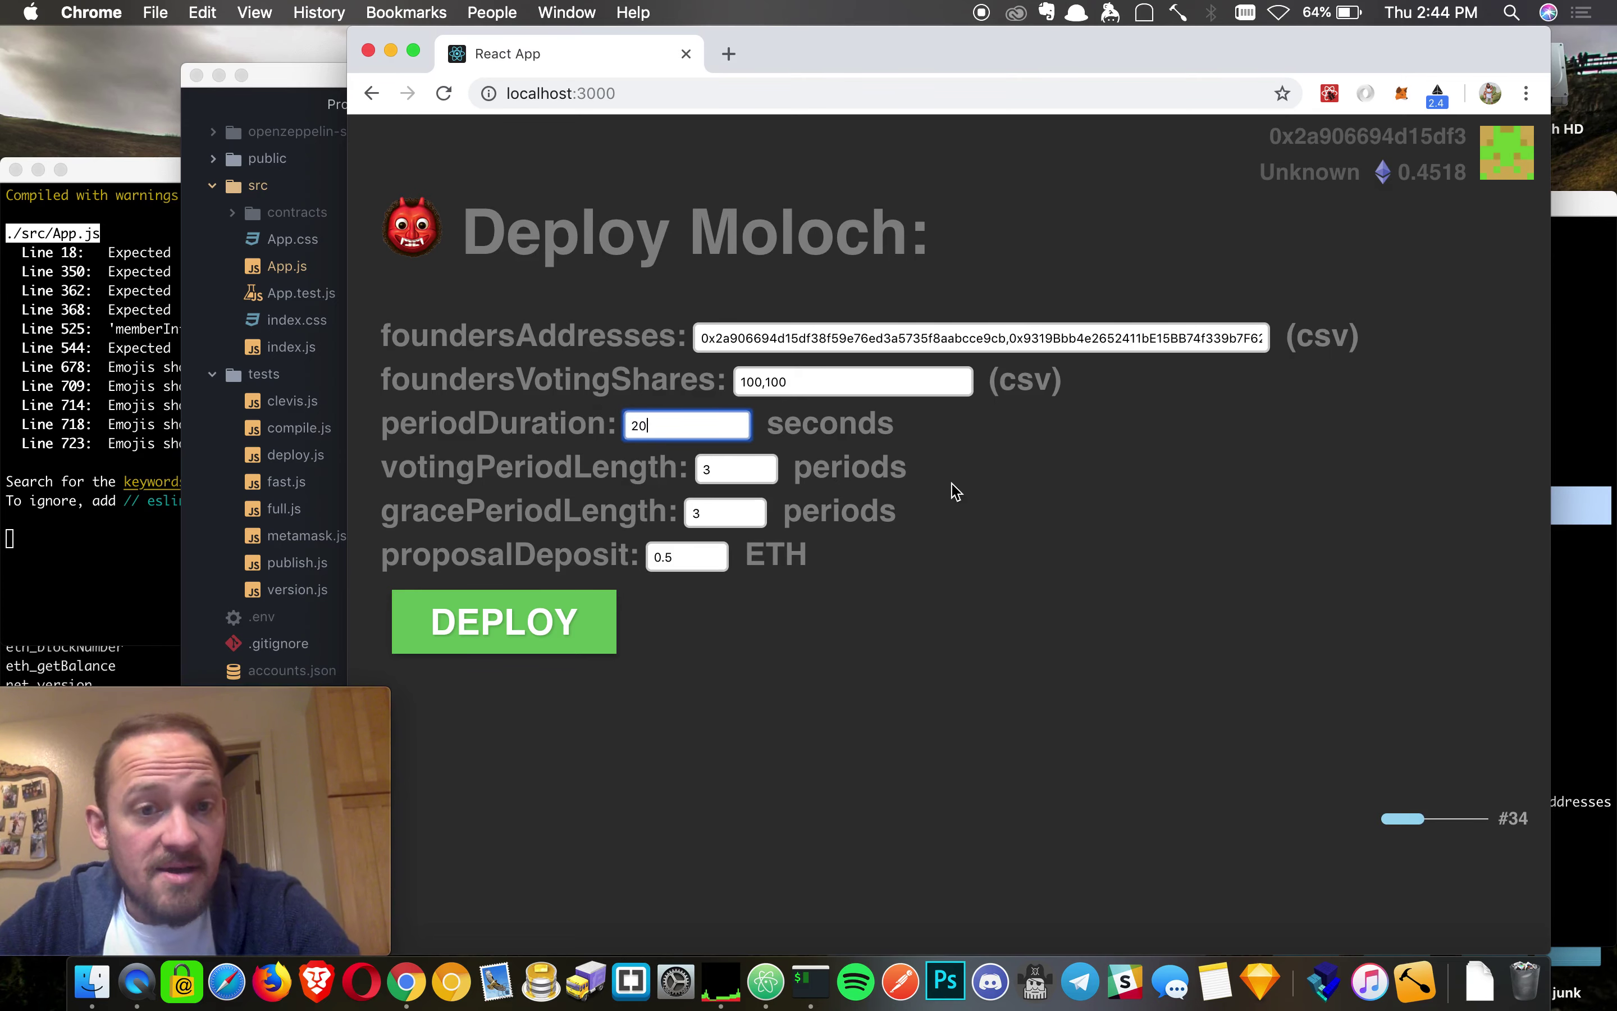
- Start editing the proposal deposit by deleting the 5 from 0.5
{"action": "left_click", "coordinate": [728, 466]}
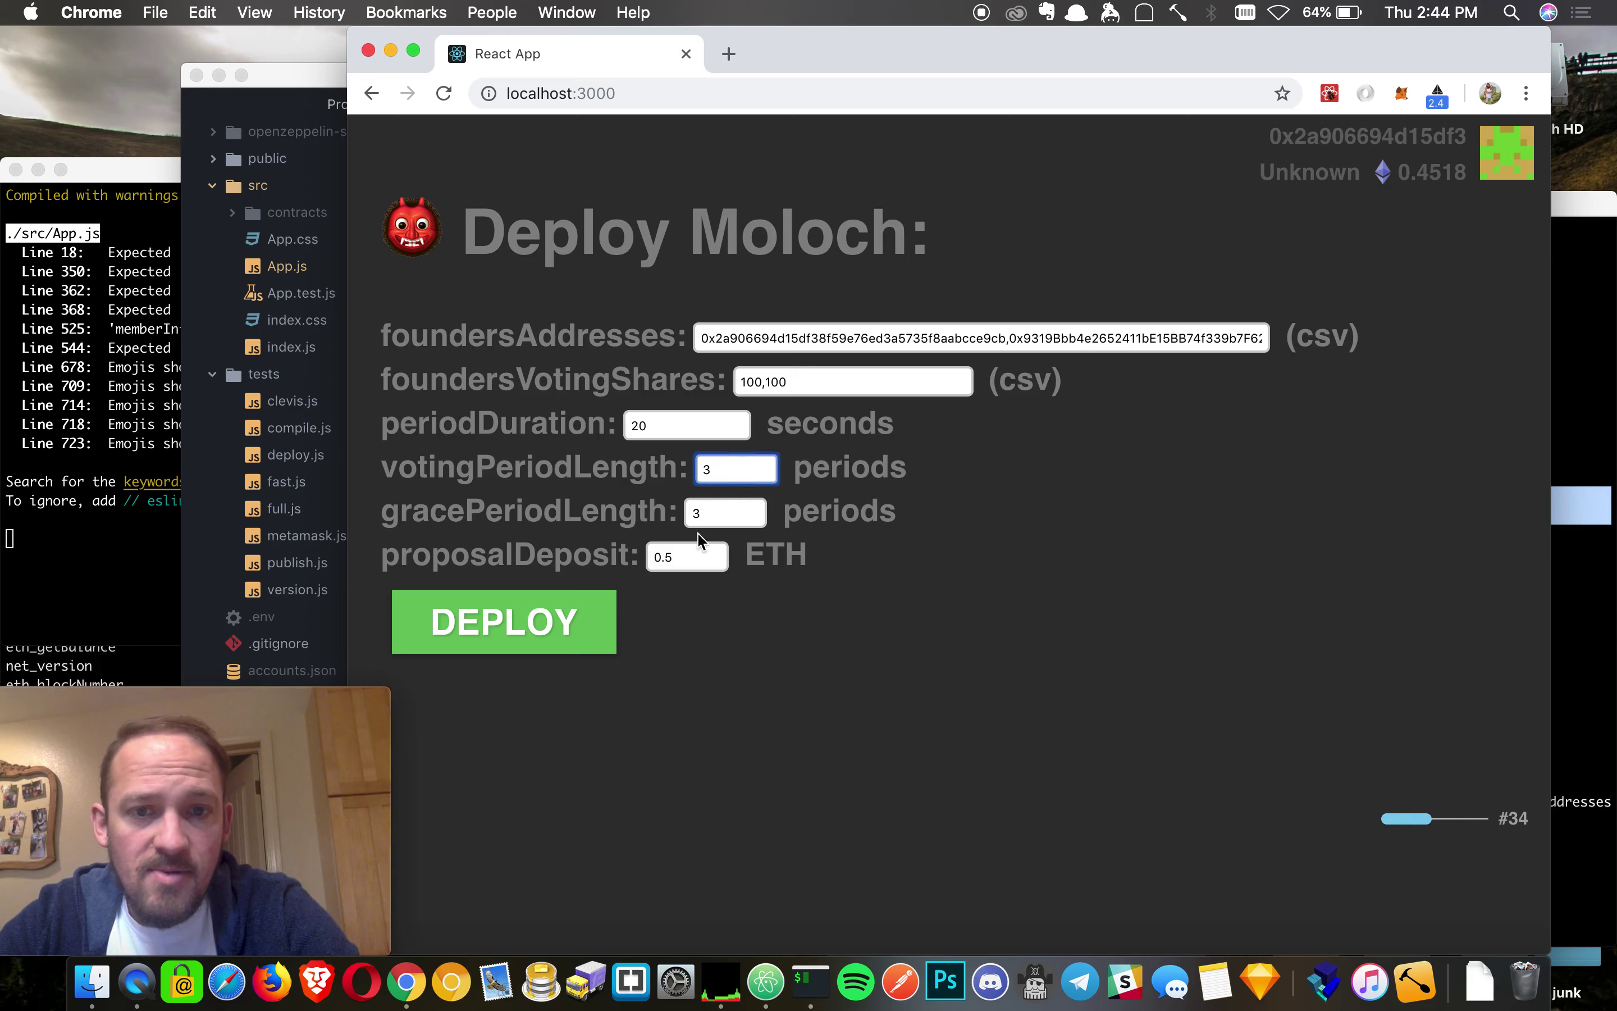
{"action": "left_click", "coordinate": [703, 513]}
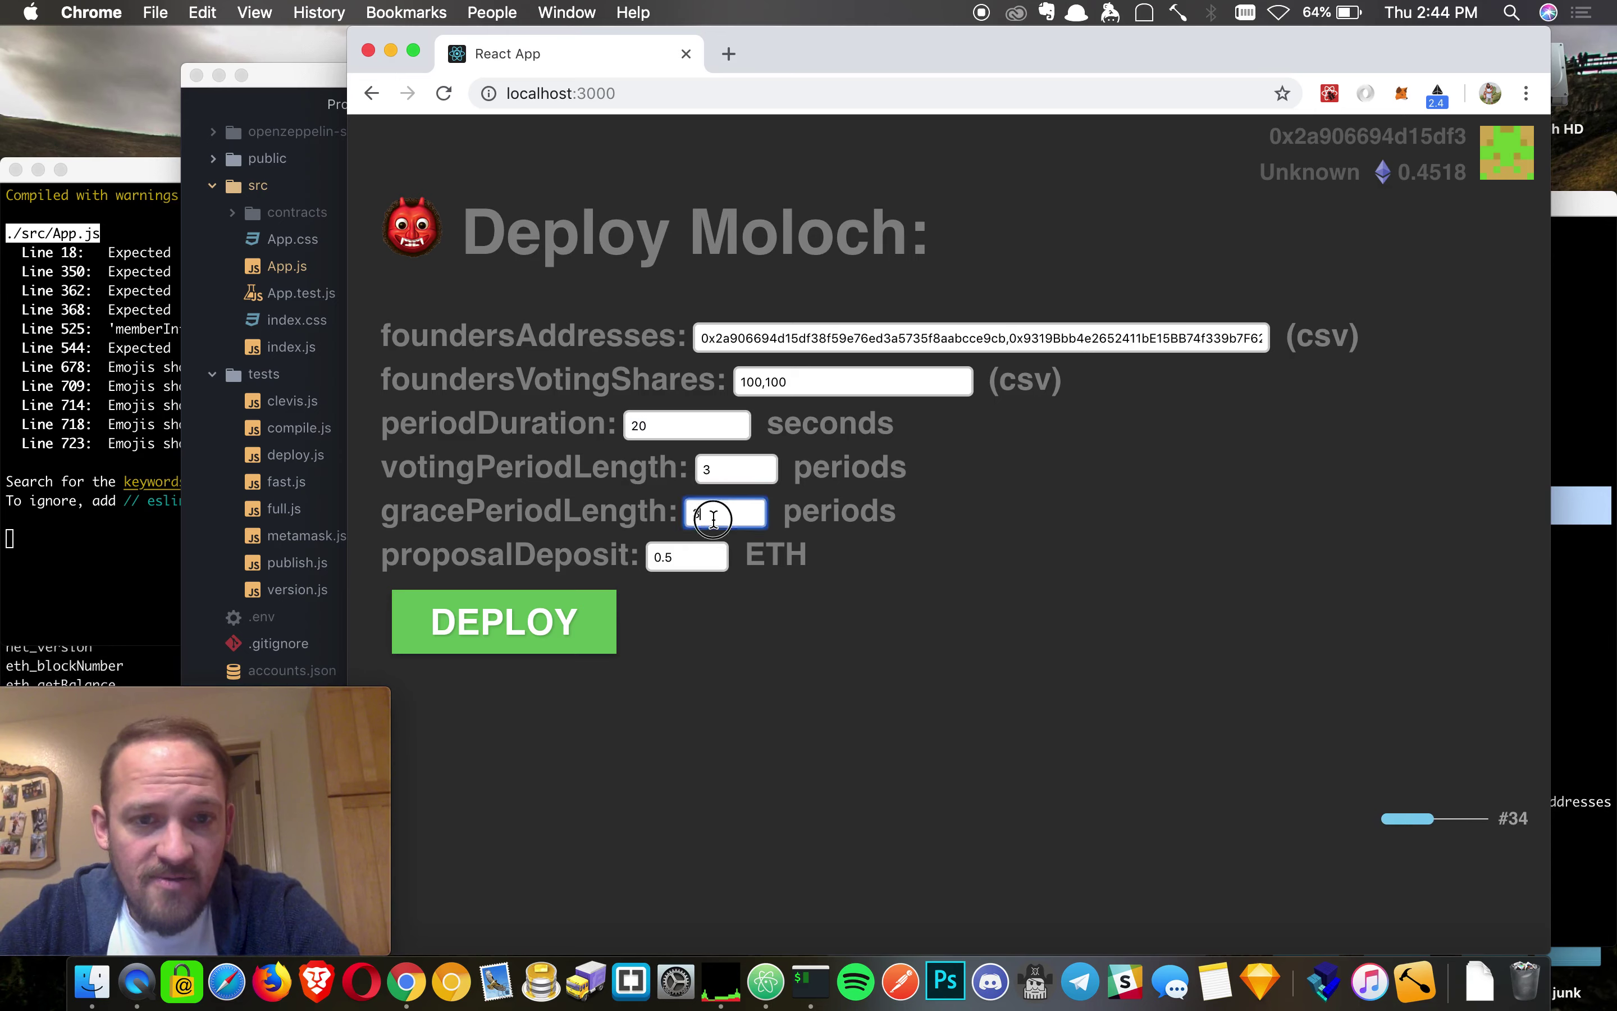
{"action": "left_click", "coordinate": [706, 548]}
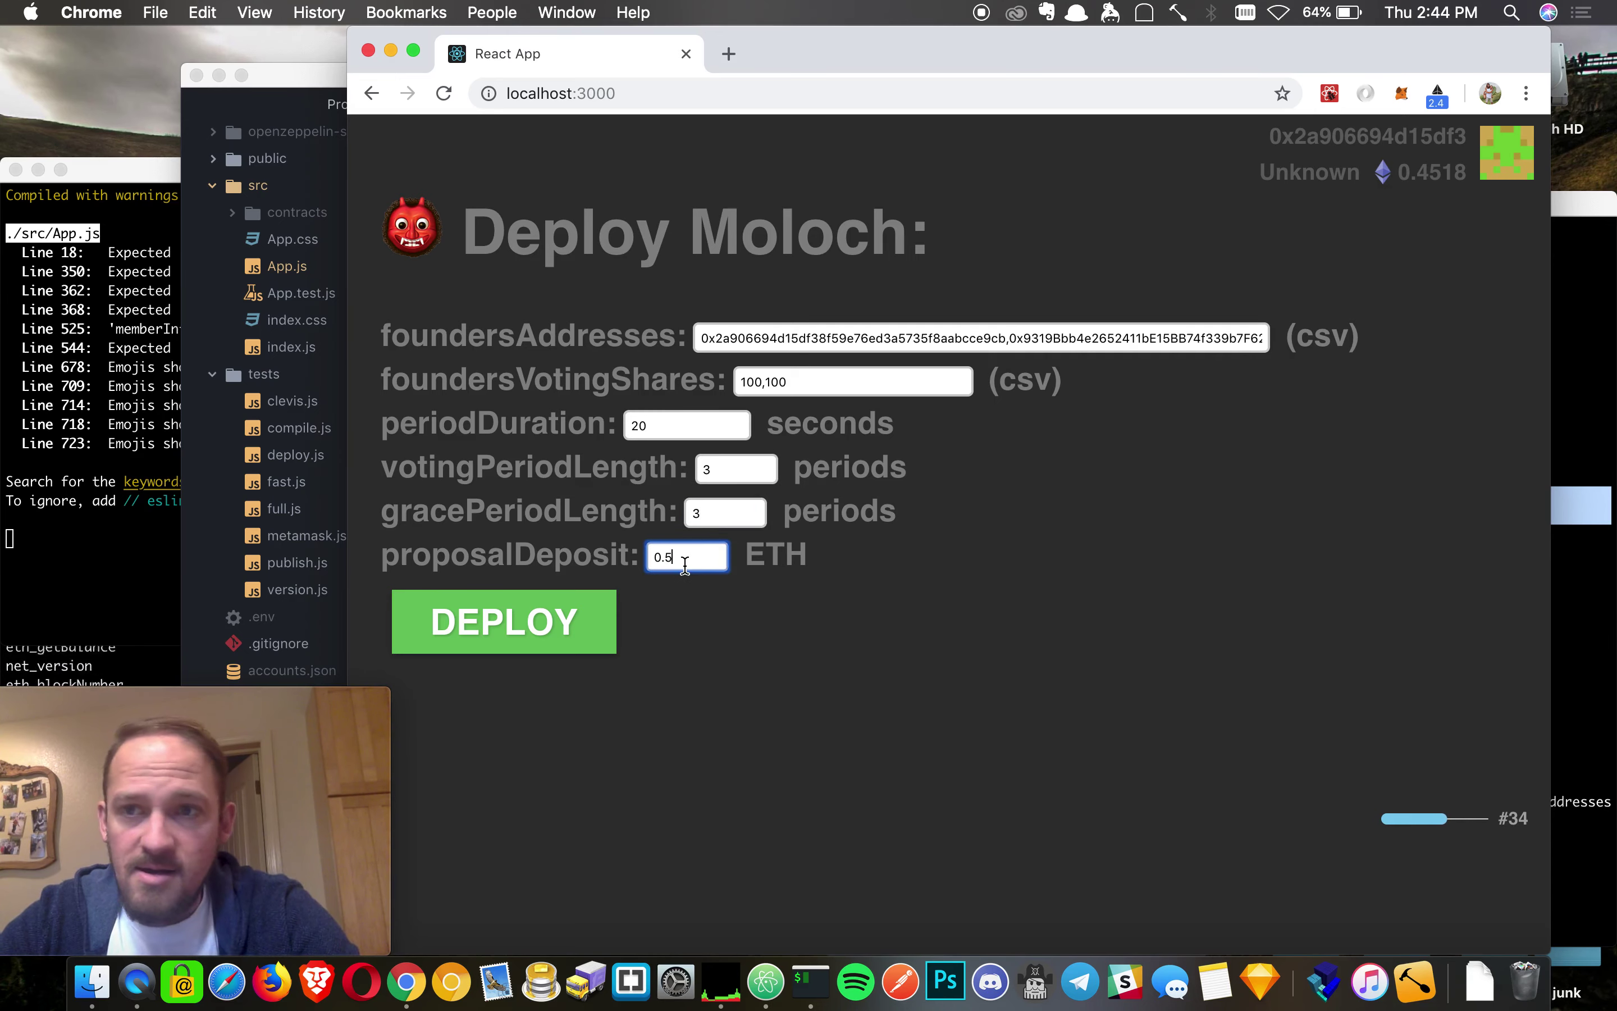
{"action": "key", "text": "BackSpace"}
- Set the proposal deposit to 0.1 and deploy the DAO, confirming in MetaMask
{"action": "type", "text": "1"}
{"action": "left_click", "coordinate": [544, 640]}
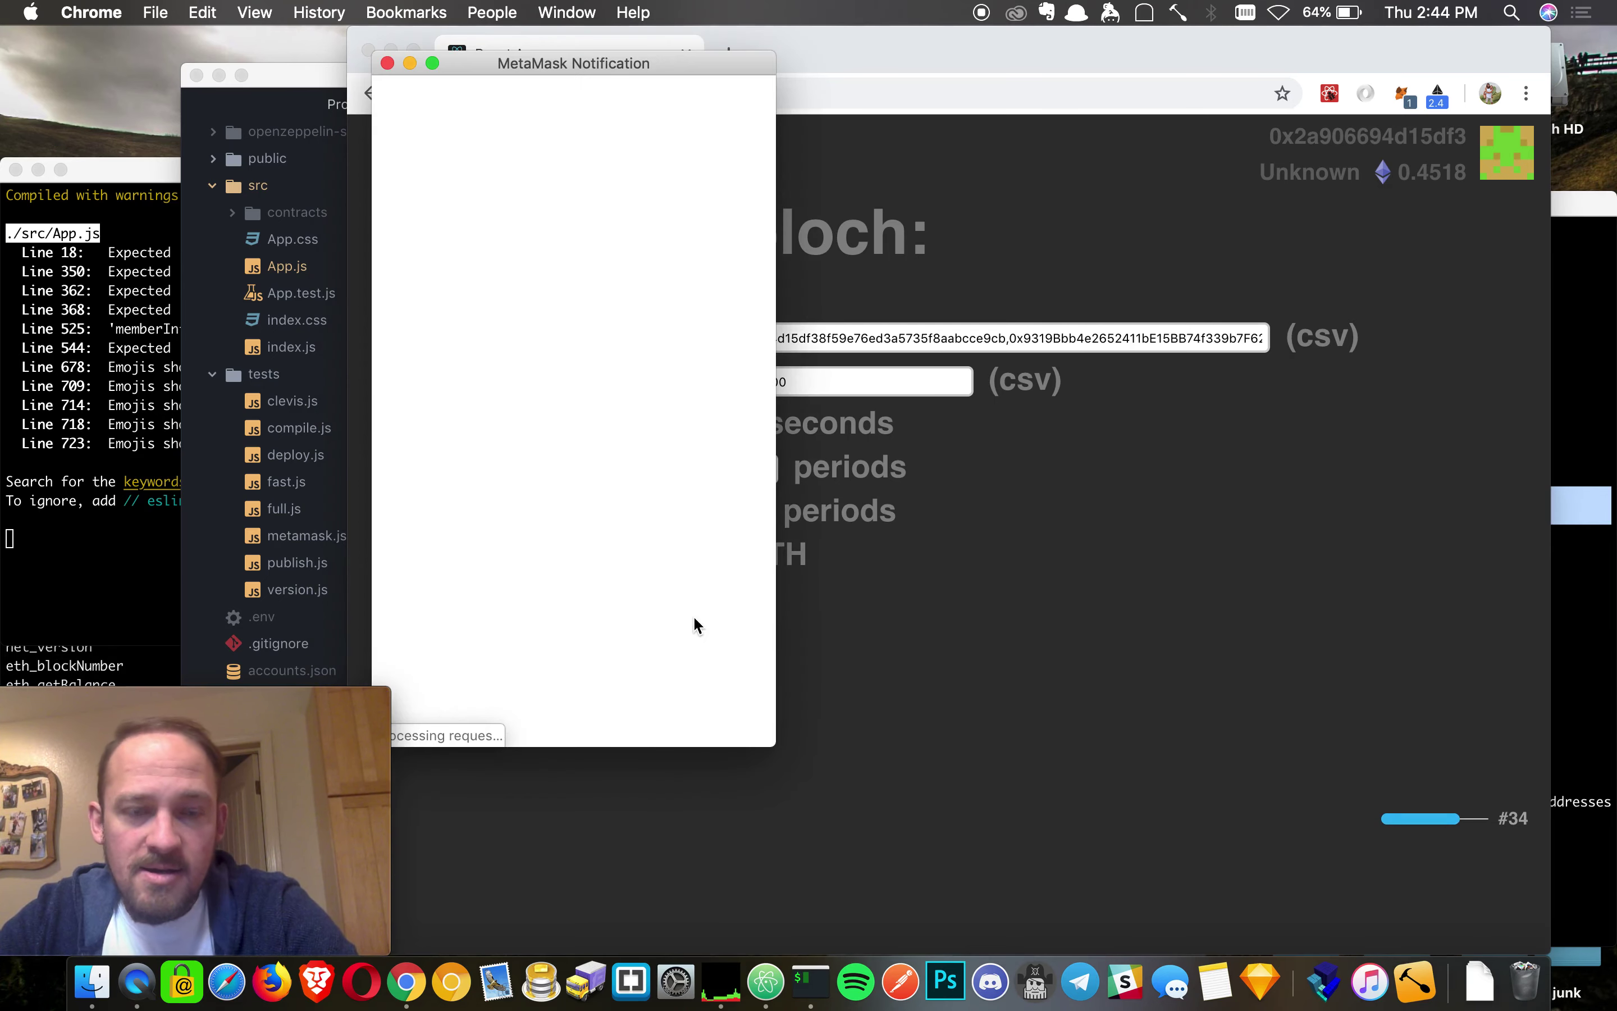
{"action": "left_click", "coordinate": [662, 701]}
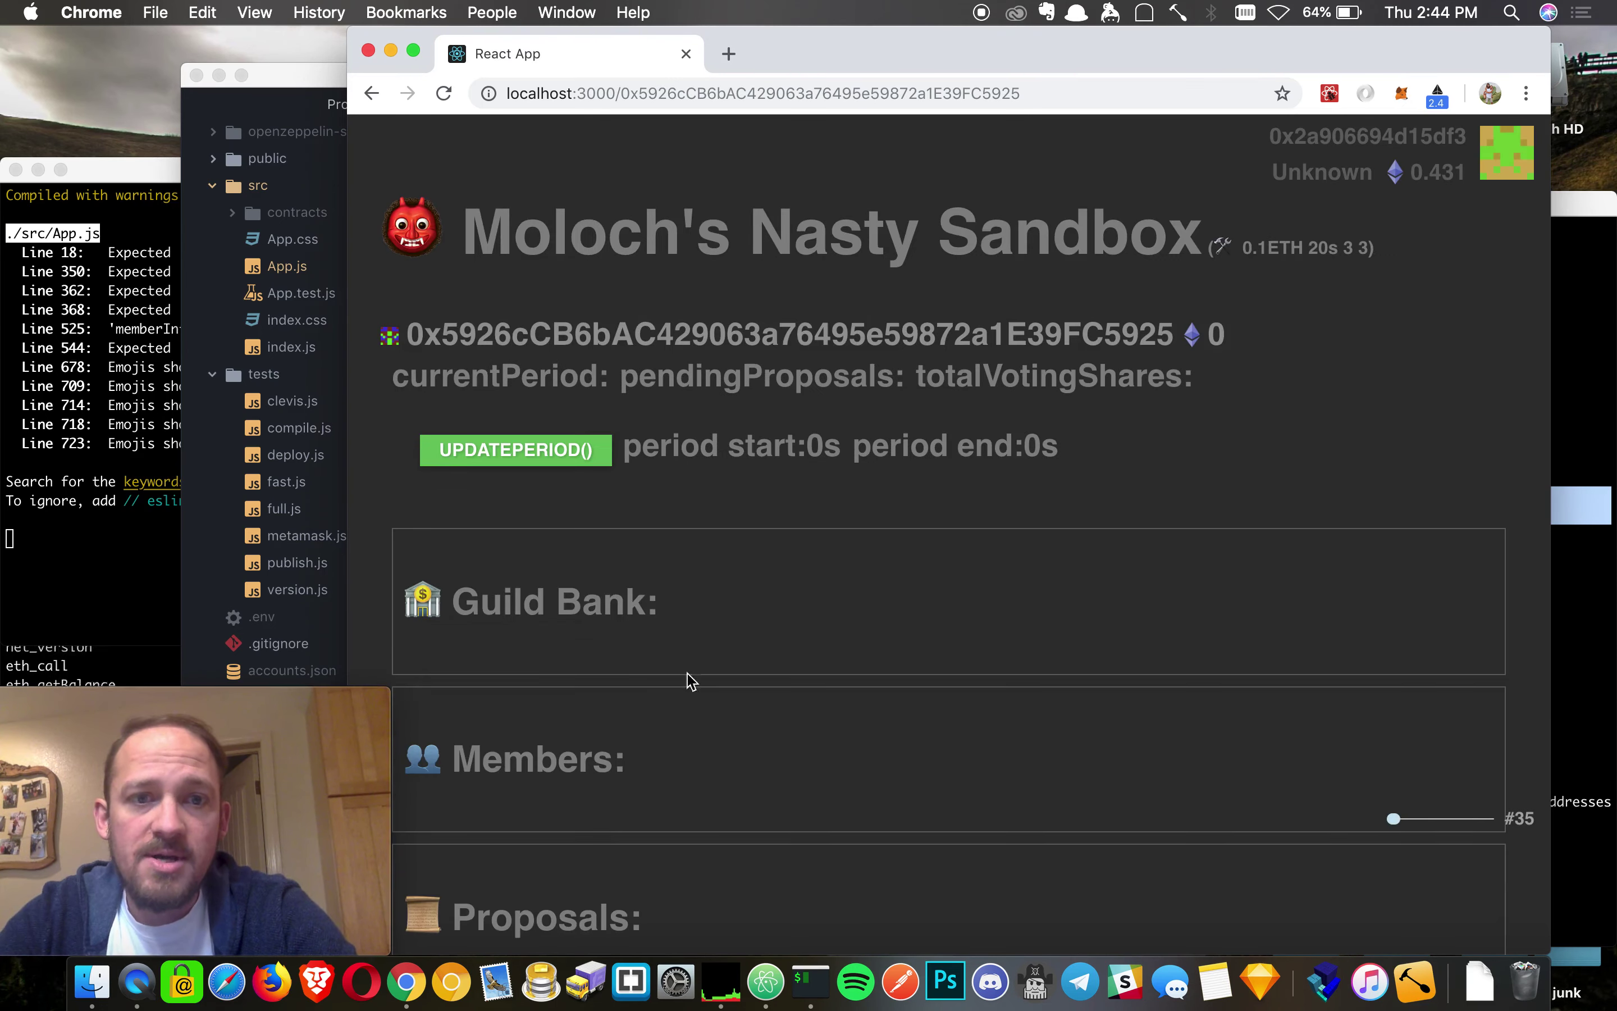
- Select the DAO address in the page URL and part of the sandbox title
{"action": "double_click", "coordinate": [761, 93]}
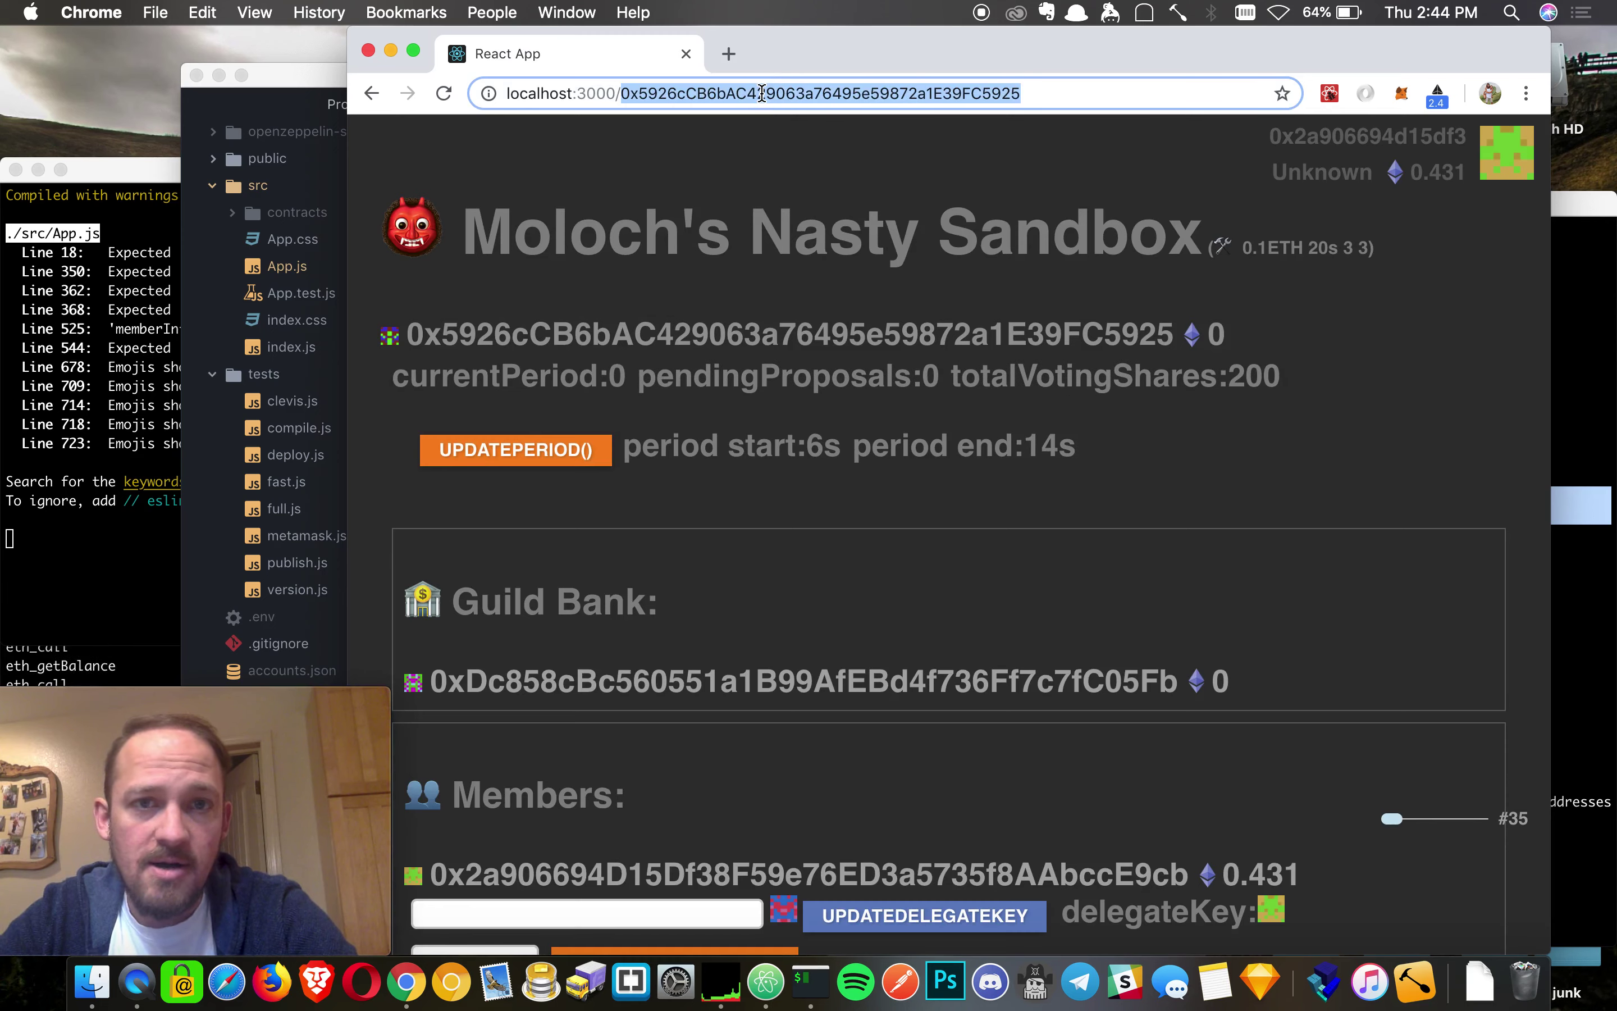
{"action": "triple_click", "coordinate": [762, 93]}
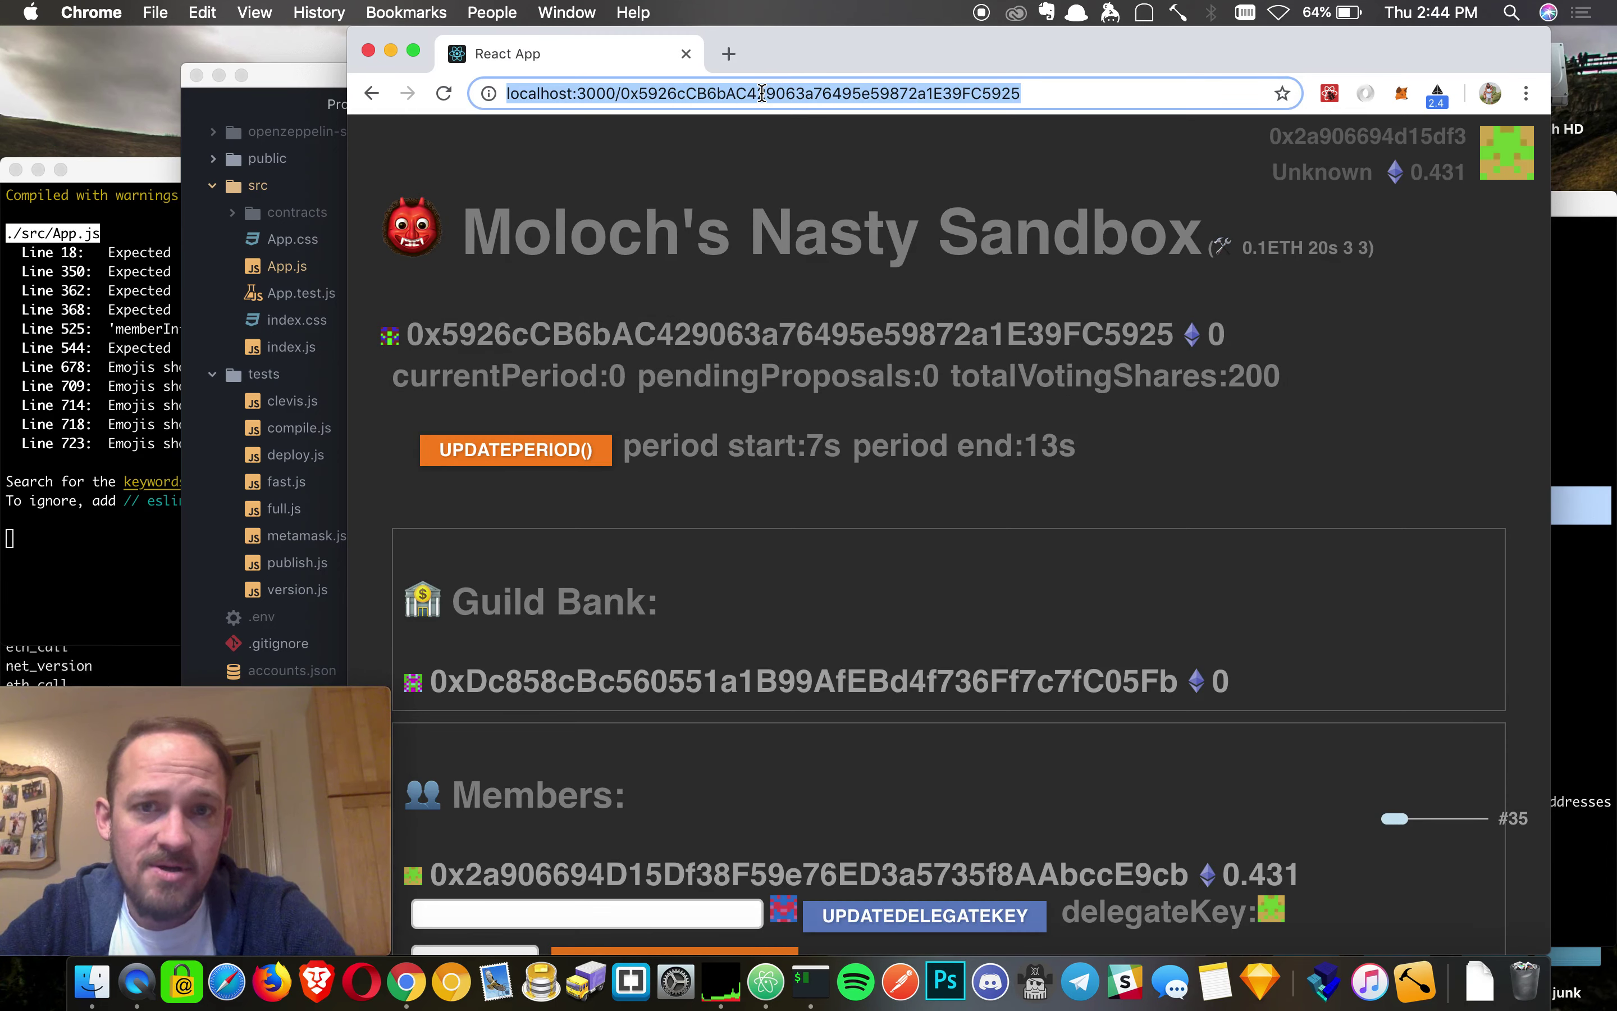
{"action": "left_click", "coordinate": [756, 259]}
{"action": "left_click_drag", "start_coordinate": [698, 257], "coordinate": [1132, 215]}
{"action": "left_click", "coordinate": [1443, 327]}
- Scroll to the Members list and highlight totalVotingShares of 200
{"action": "scroll", "coordinate": [1281, 429], "scroll_direction": "down", "scroll_amount": 8}
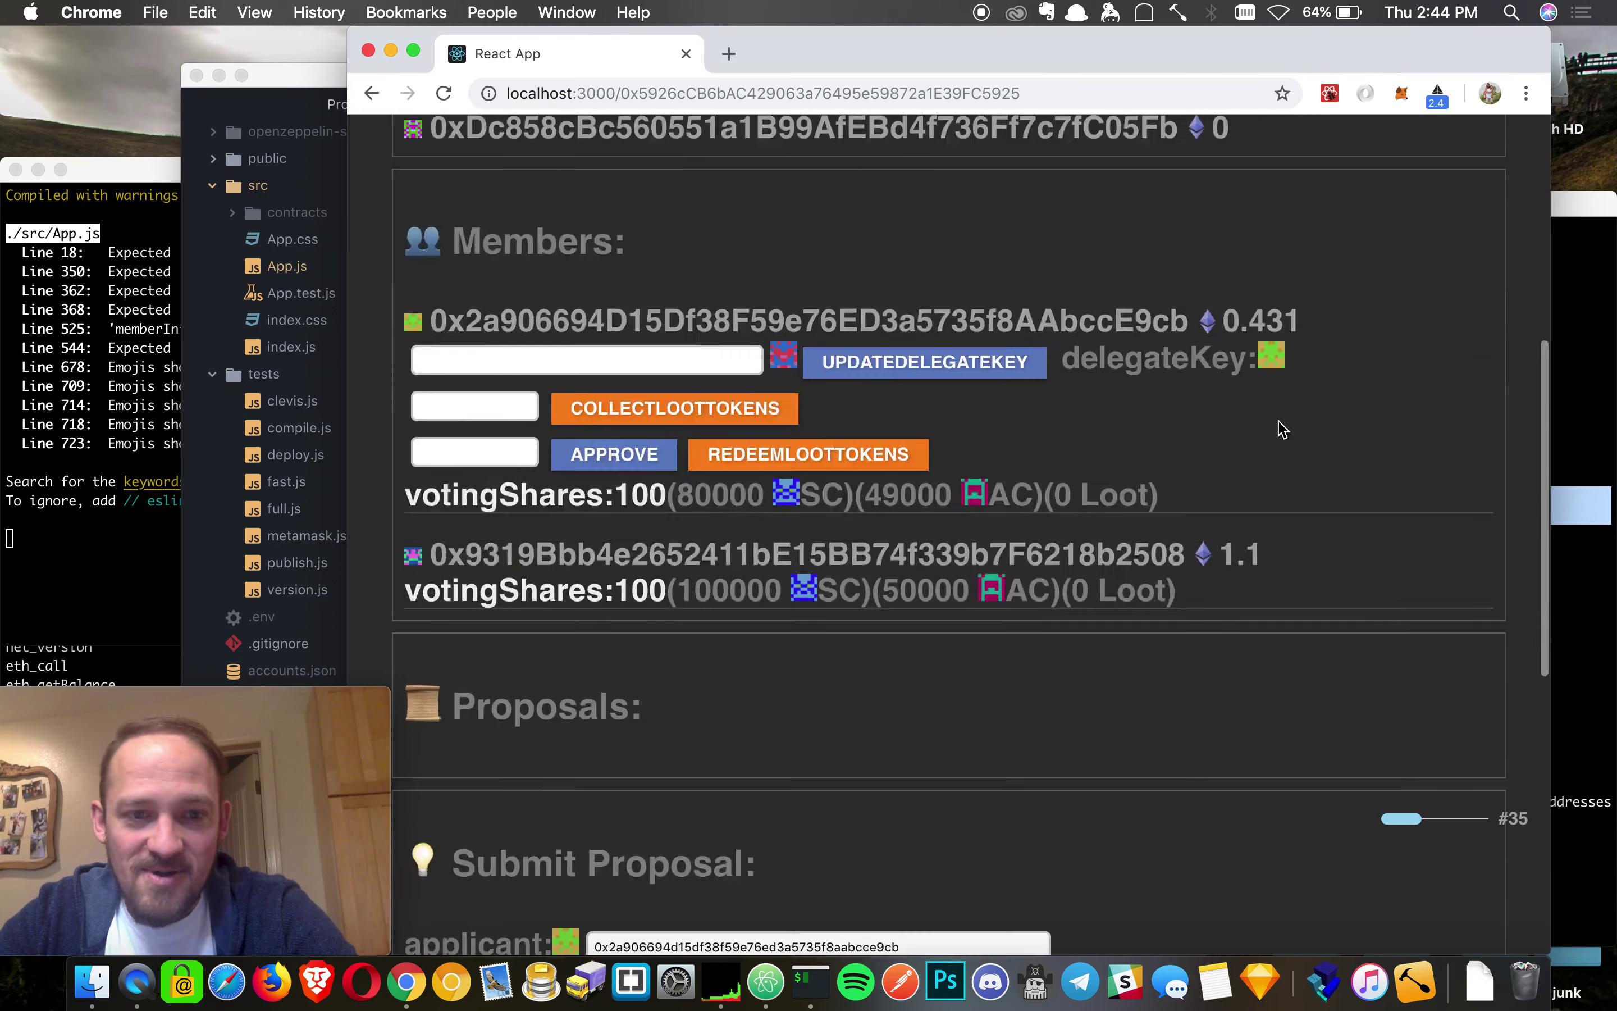
{"action": "scroll", "coordinate": [1281, 429], "scroll_direction": "up", "scroll_amount": 10}
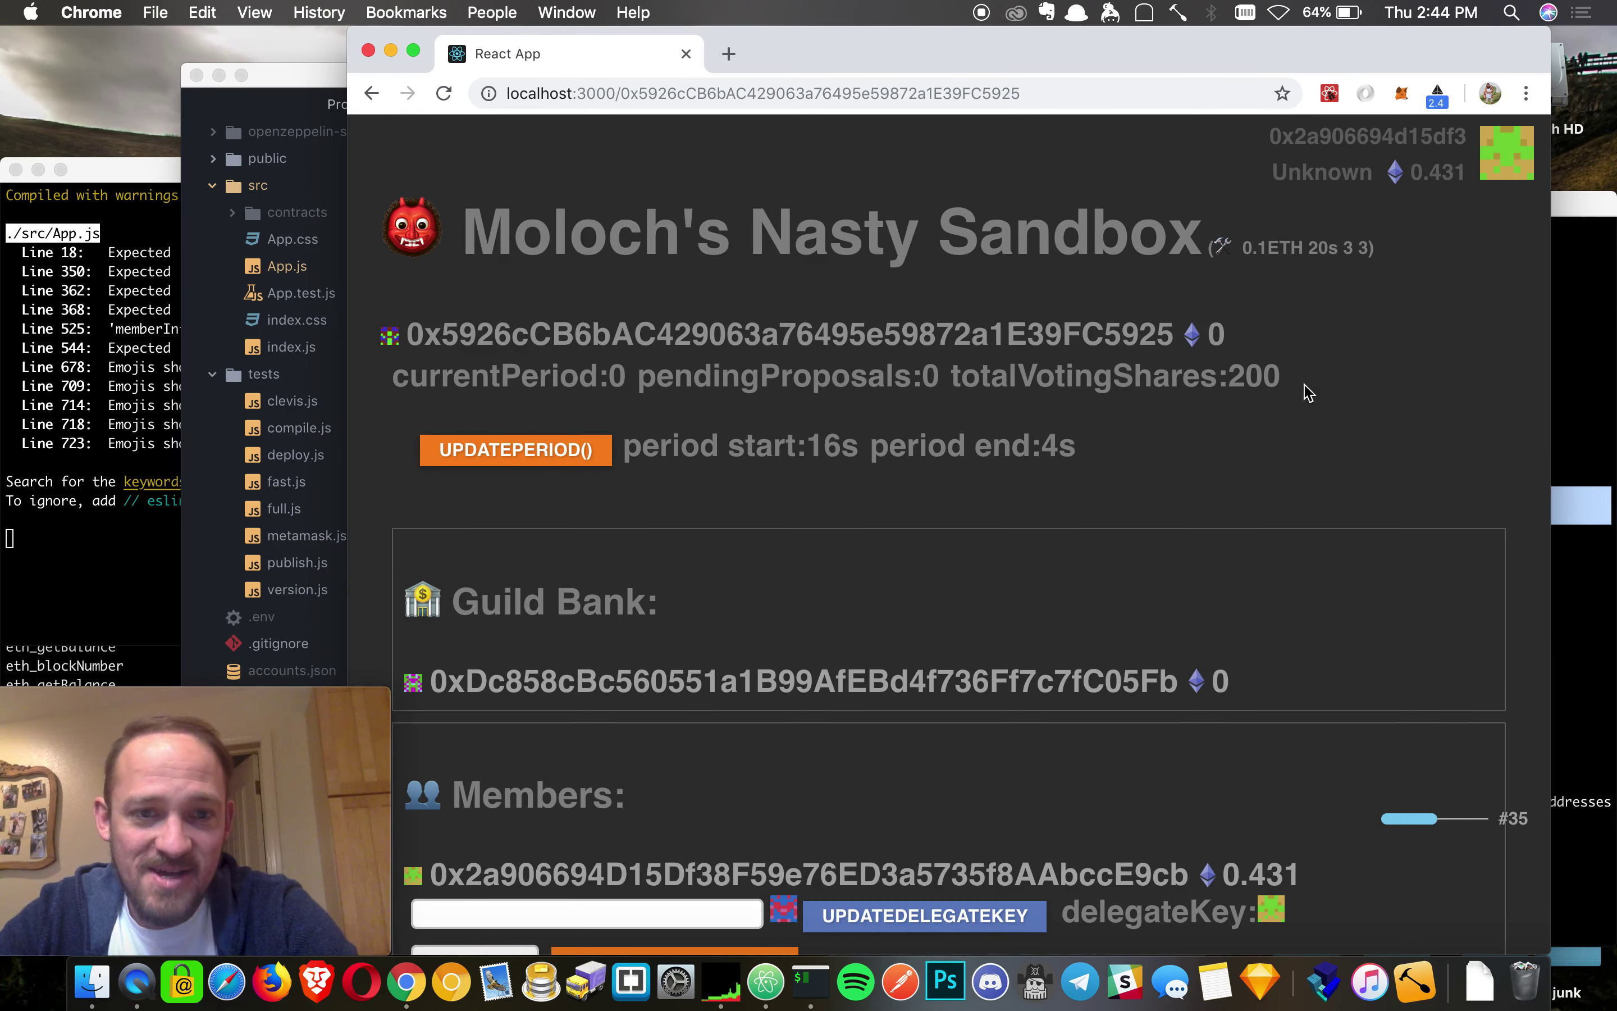
{"action": "scroll", "coordinate": [1223, 480], "scroll_direction": "down", "scroll_amount": 2}
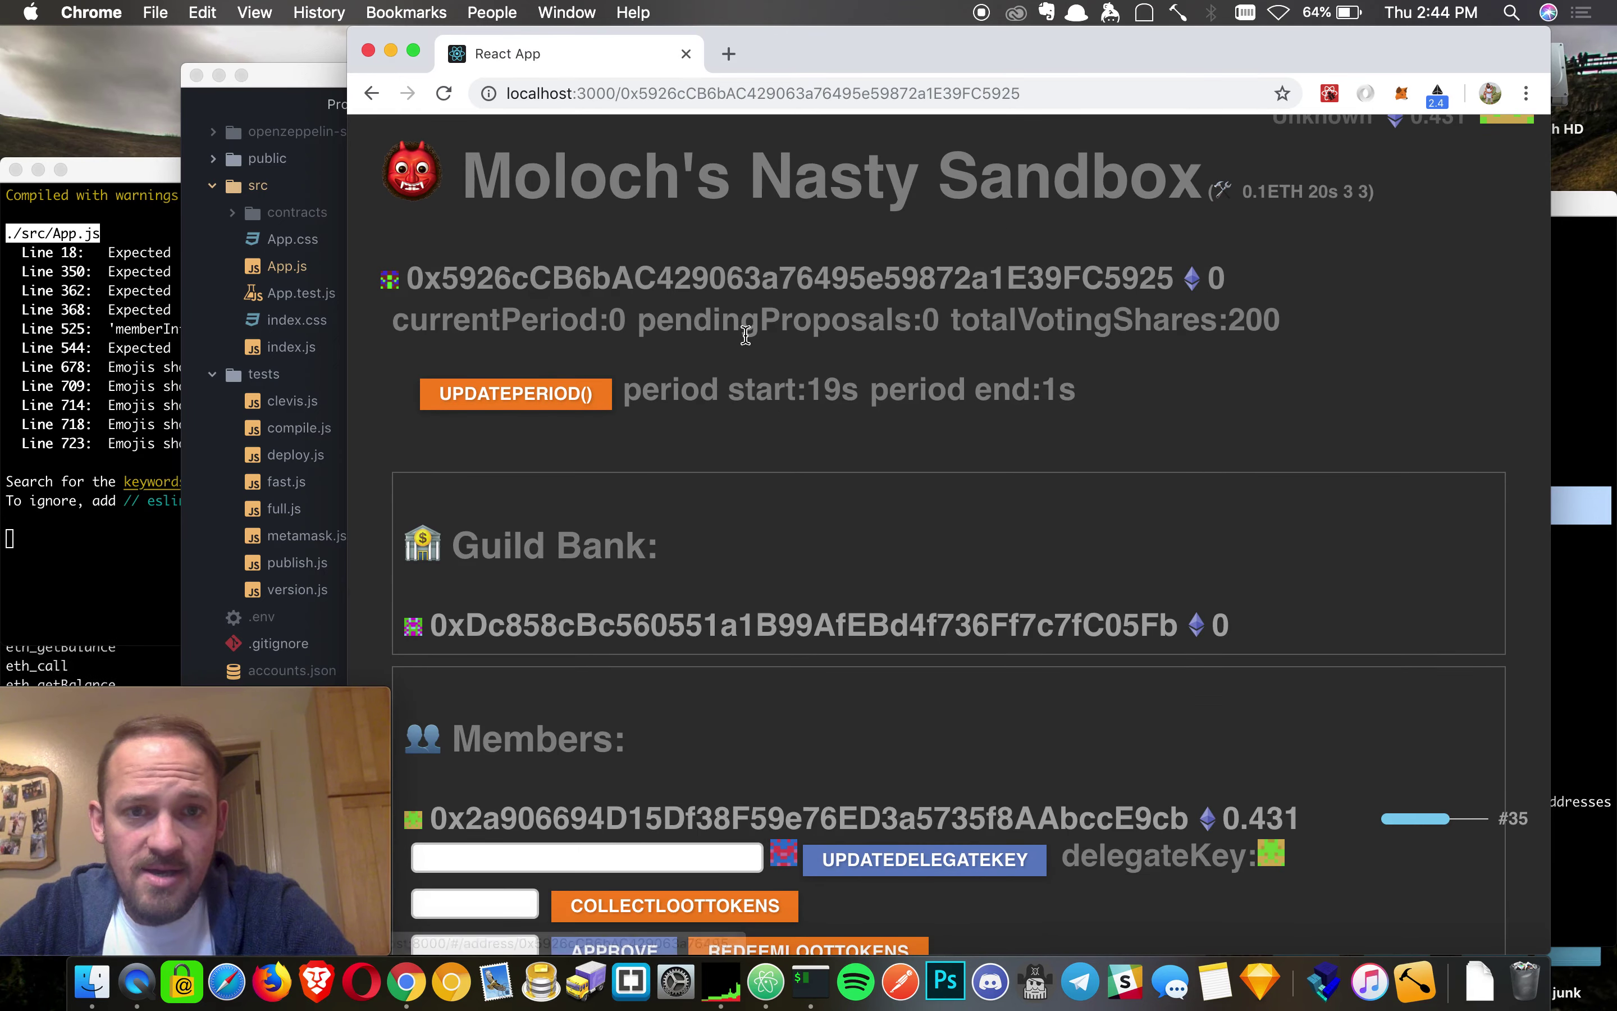
{"action": "left_click_drag", "start_coordinate": [951, 318], "coordinate": [1371, 332]}
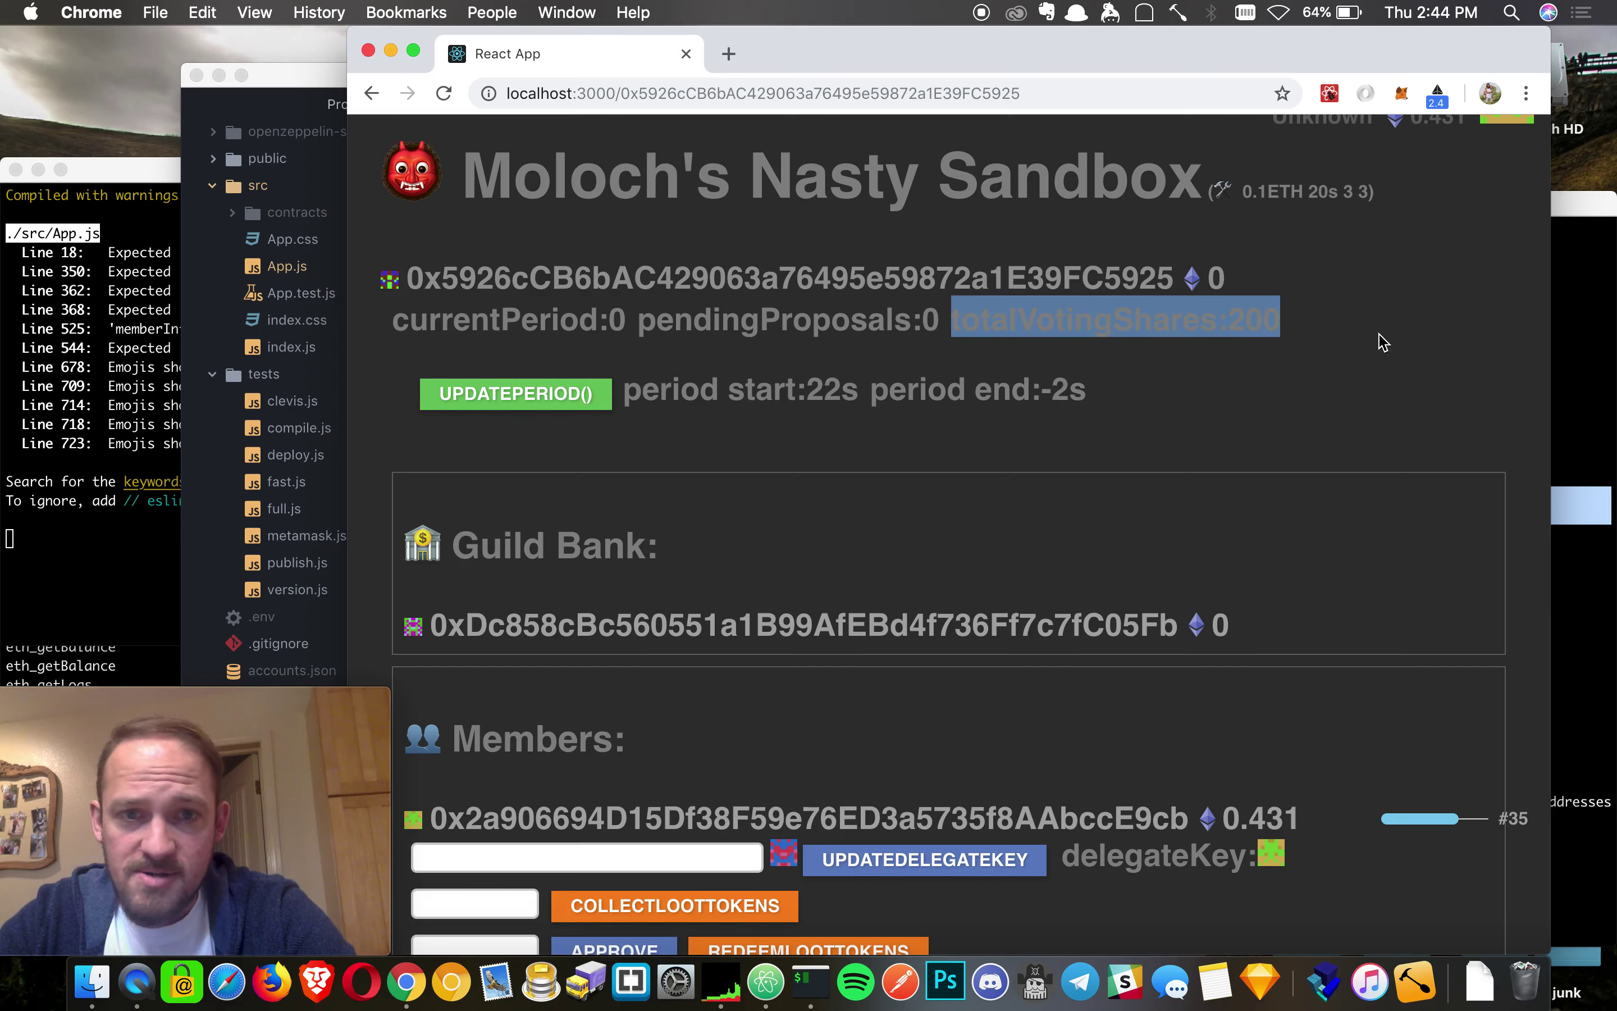
- Advance the DAO to period 1 and scroll down toward the Submit Proposal form
{"action": "left_click", "coordinate": [517, 393]}
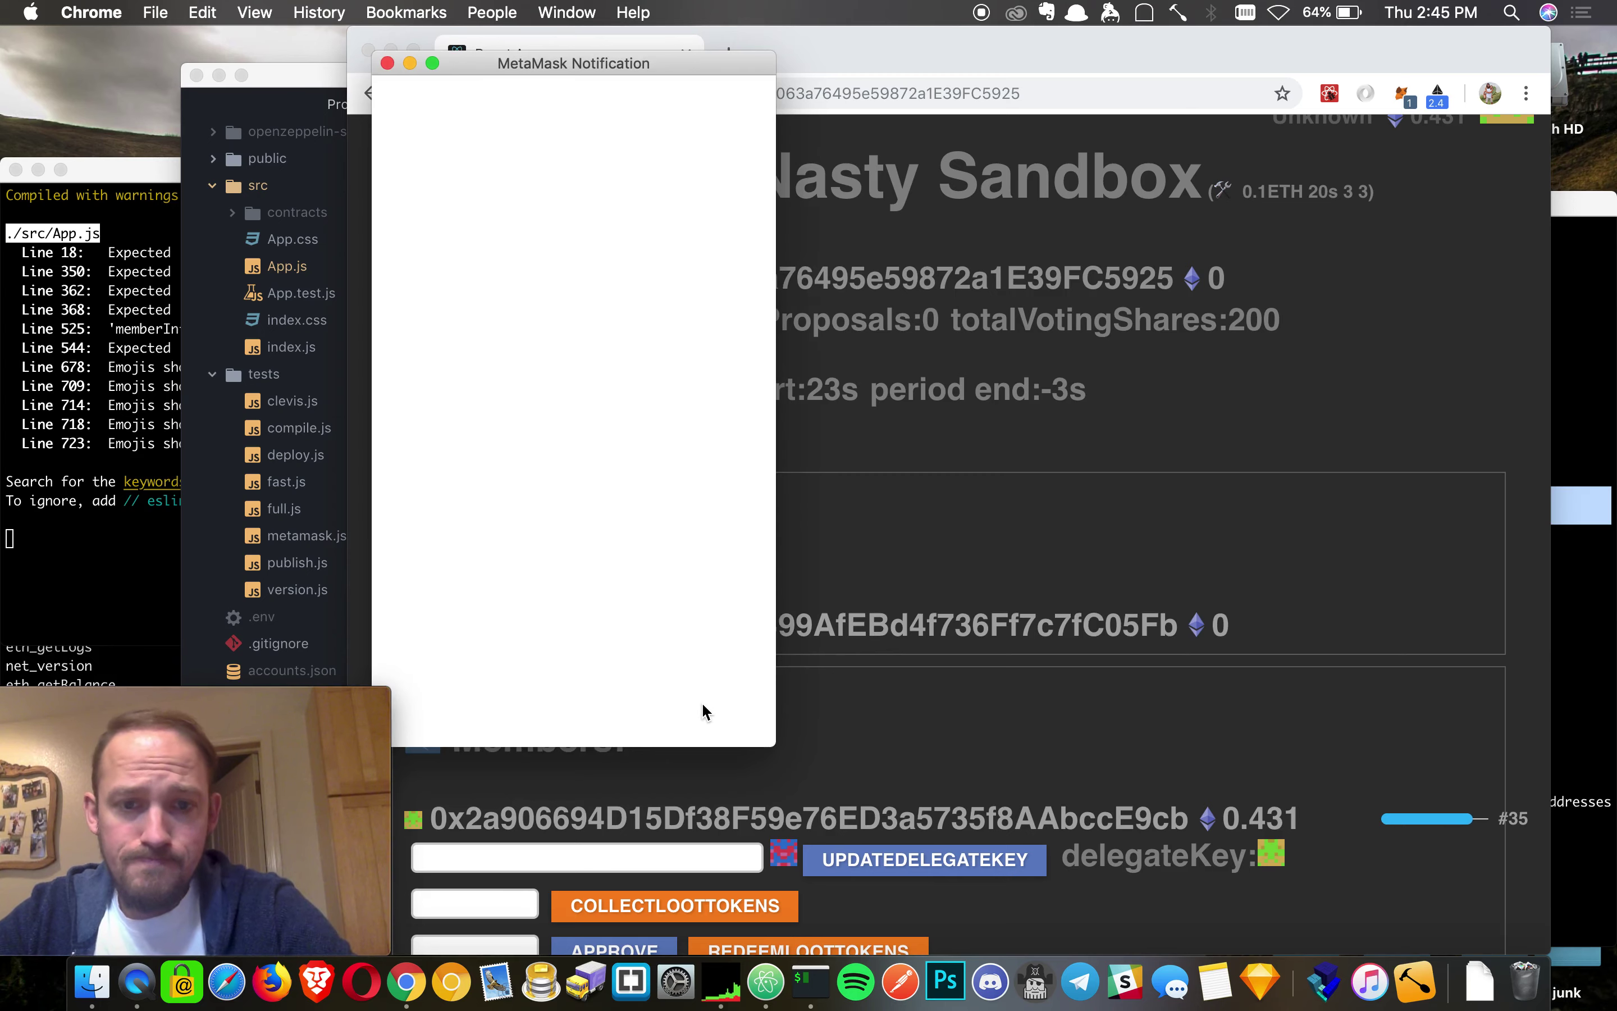
{"action": "left_click", "coordinate": [692, 709]}
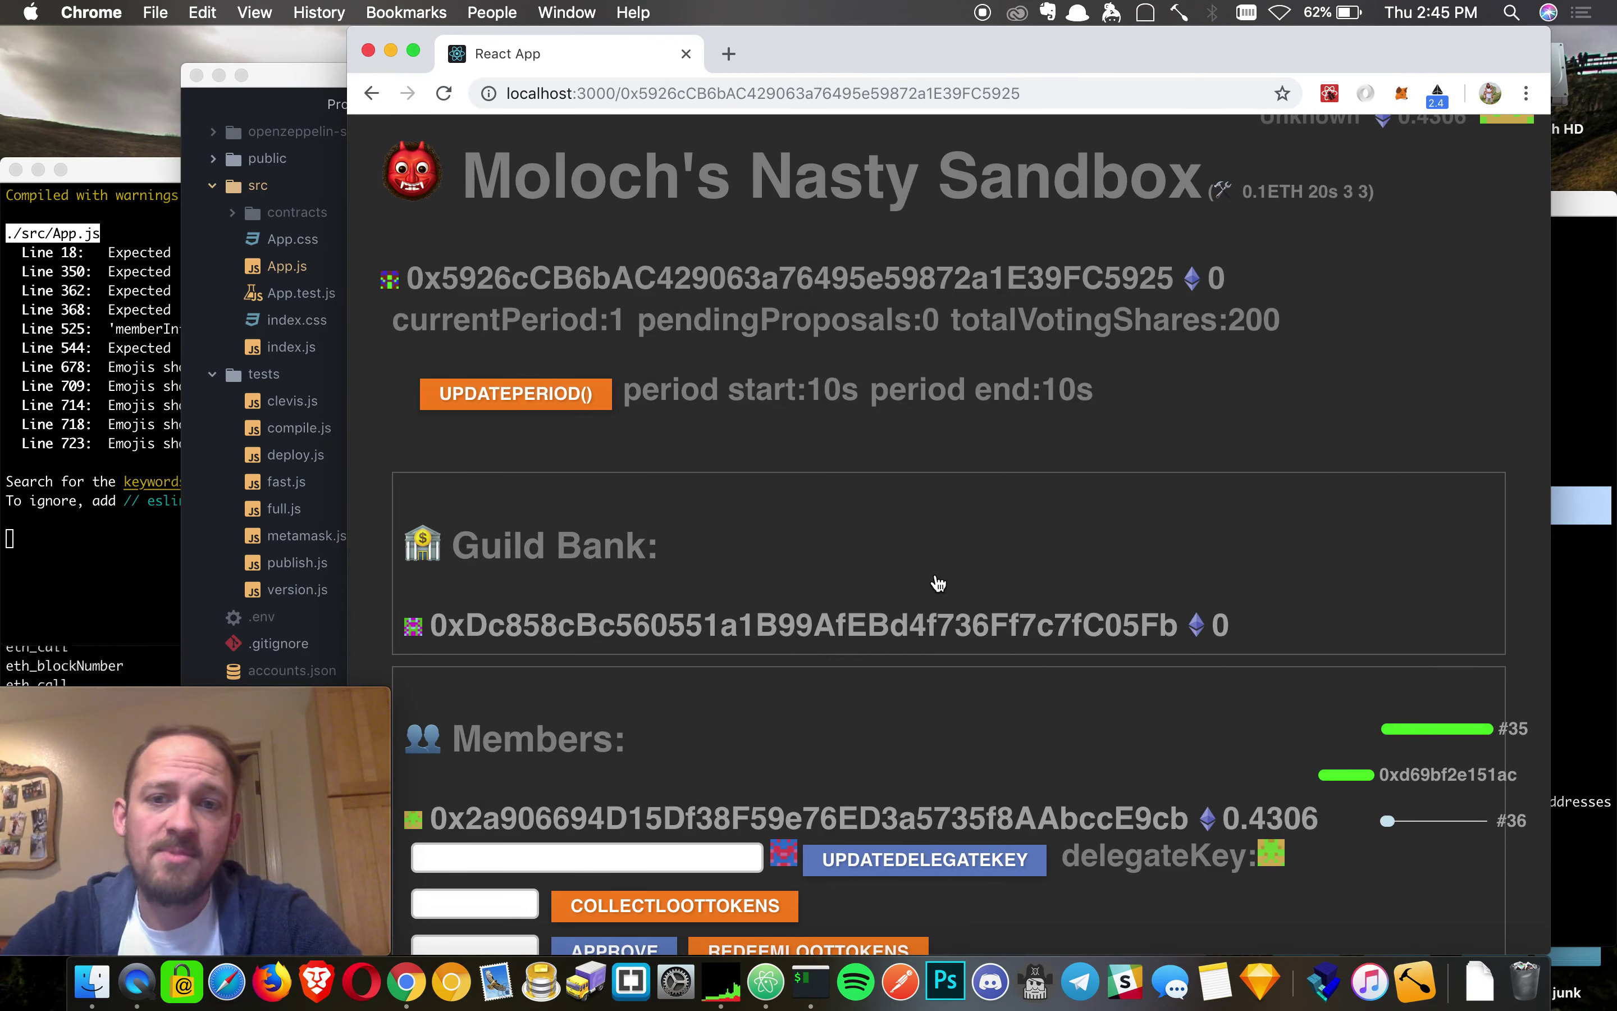
{"action": "scroll", "coordinate": [1052, 461], "scroll_direction": "down", "scroll_amount": 6}
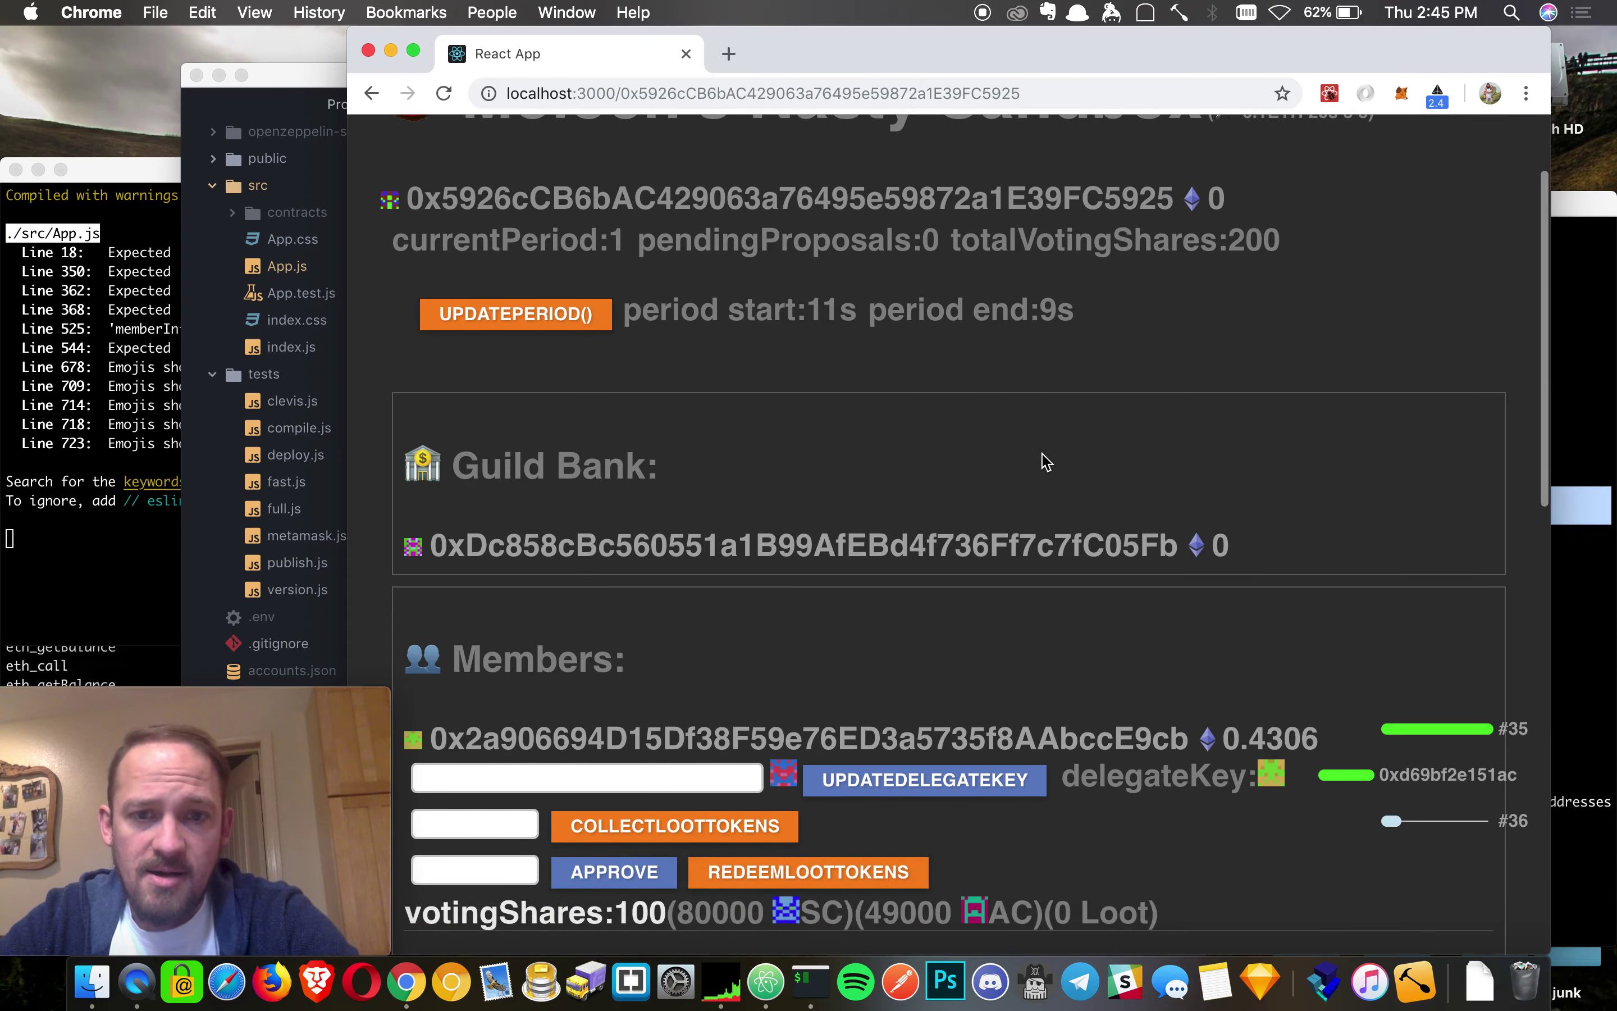
{"action": "scroll", "coordinate": [829, 480], "scroll_direction": "down", "scroll_amount": 2}
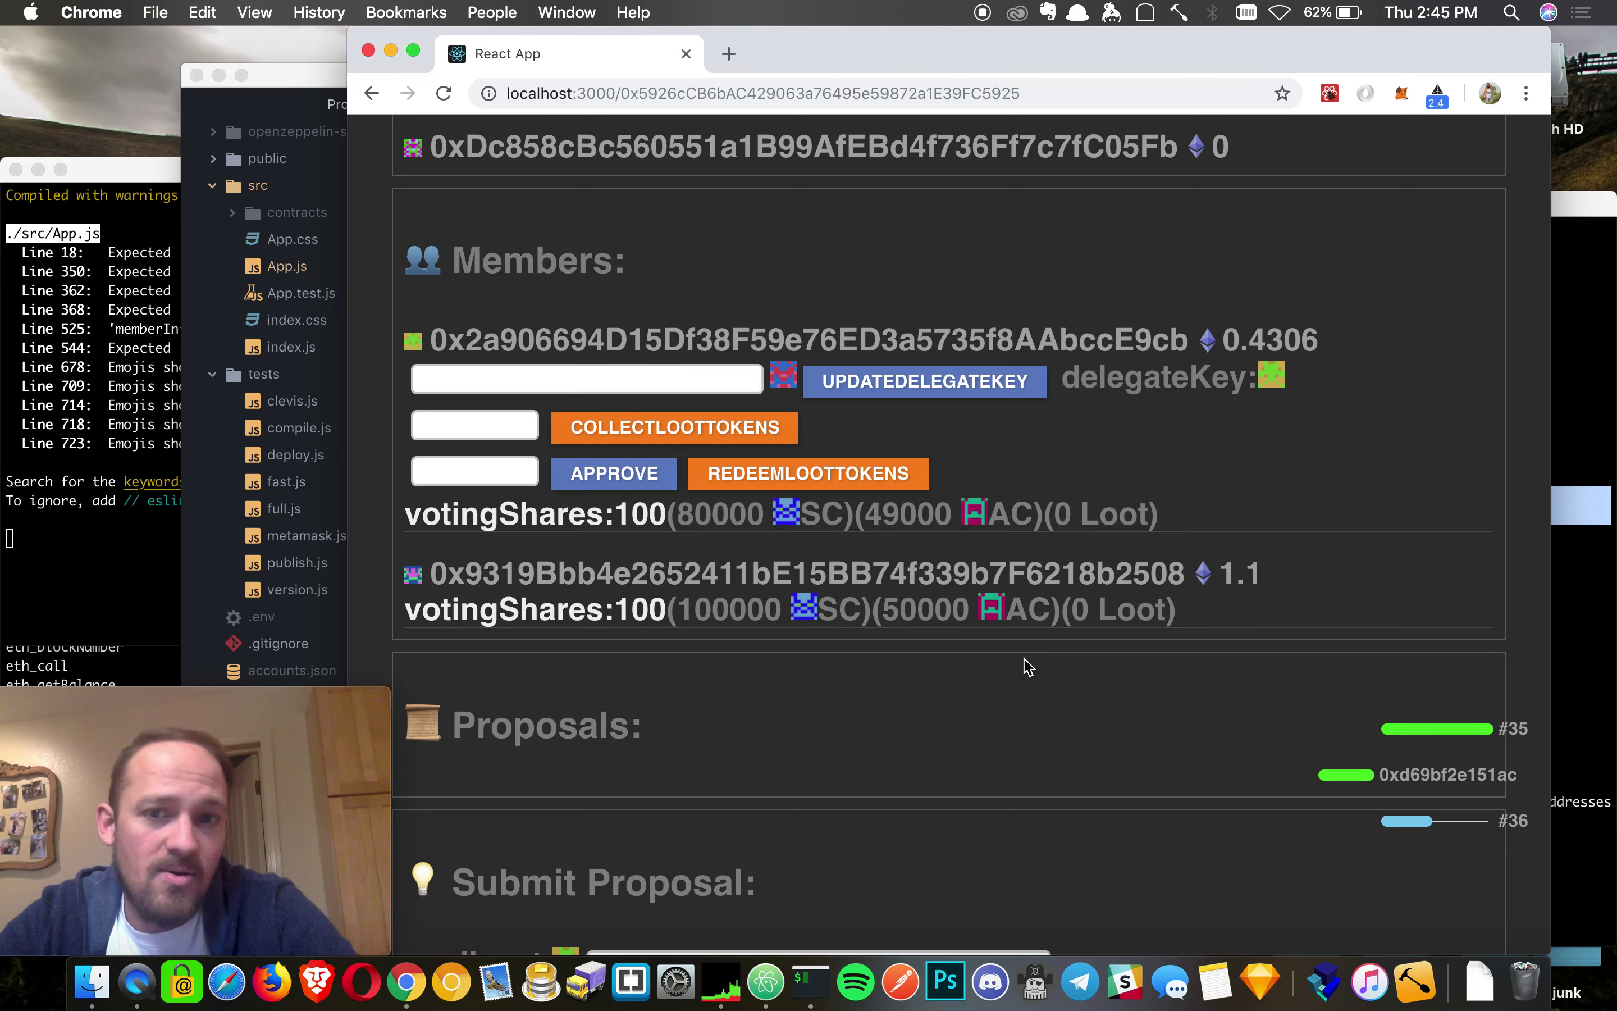
- Approve tribute allowances of 10000 and 500, confirming each in MetaMask
{"action": "scroll", "coordinate": [1350, 441], "scroll_direction": "down", "scroll_amount": 3}
{"action": "scroll", "coordinate": [1349, 441], "scroll_direction": "down", "scroll_amount": 10}
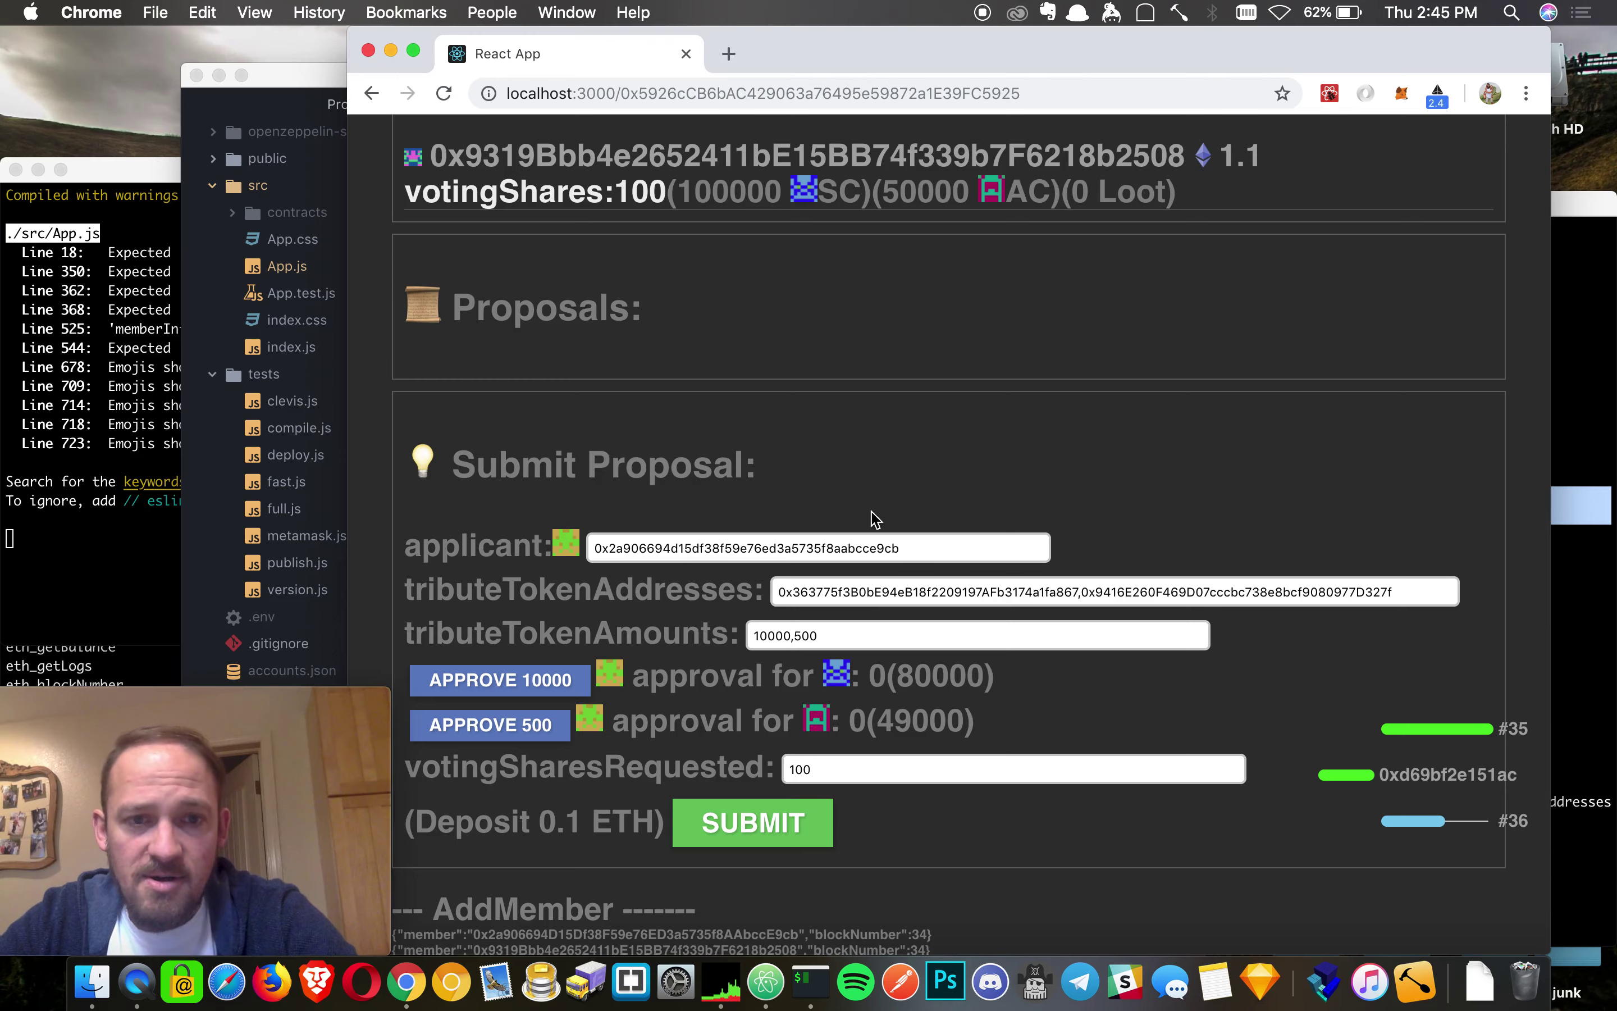
{"action": "scroll", "coordinate": [784, 494], "scroll_direction": "up", "scroll_amount": 8}
{"action": "scroll", "coordinate": [809, 494], "scroll_direction": "down", "scroll_amount": 10}
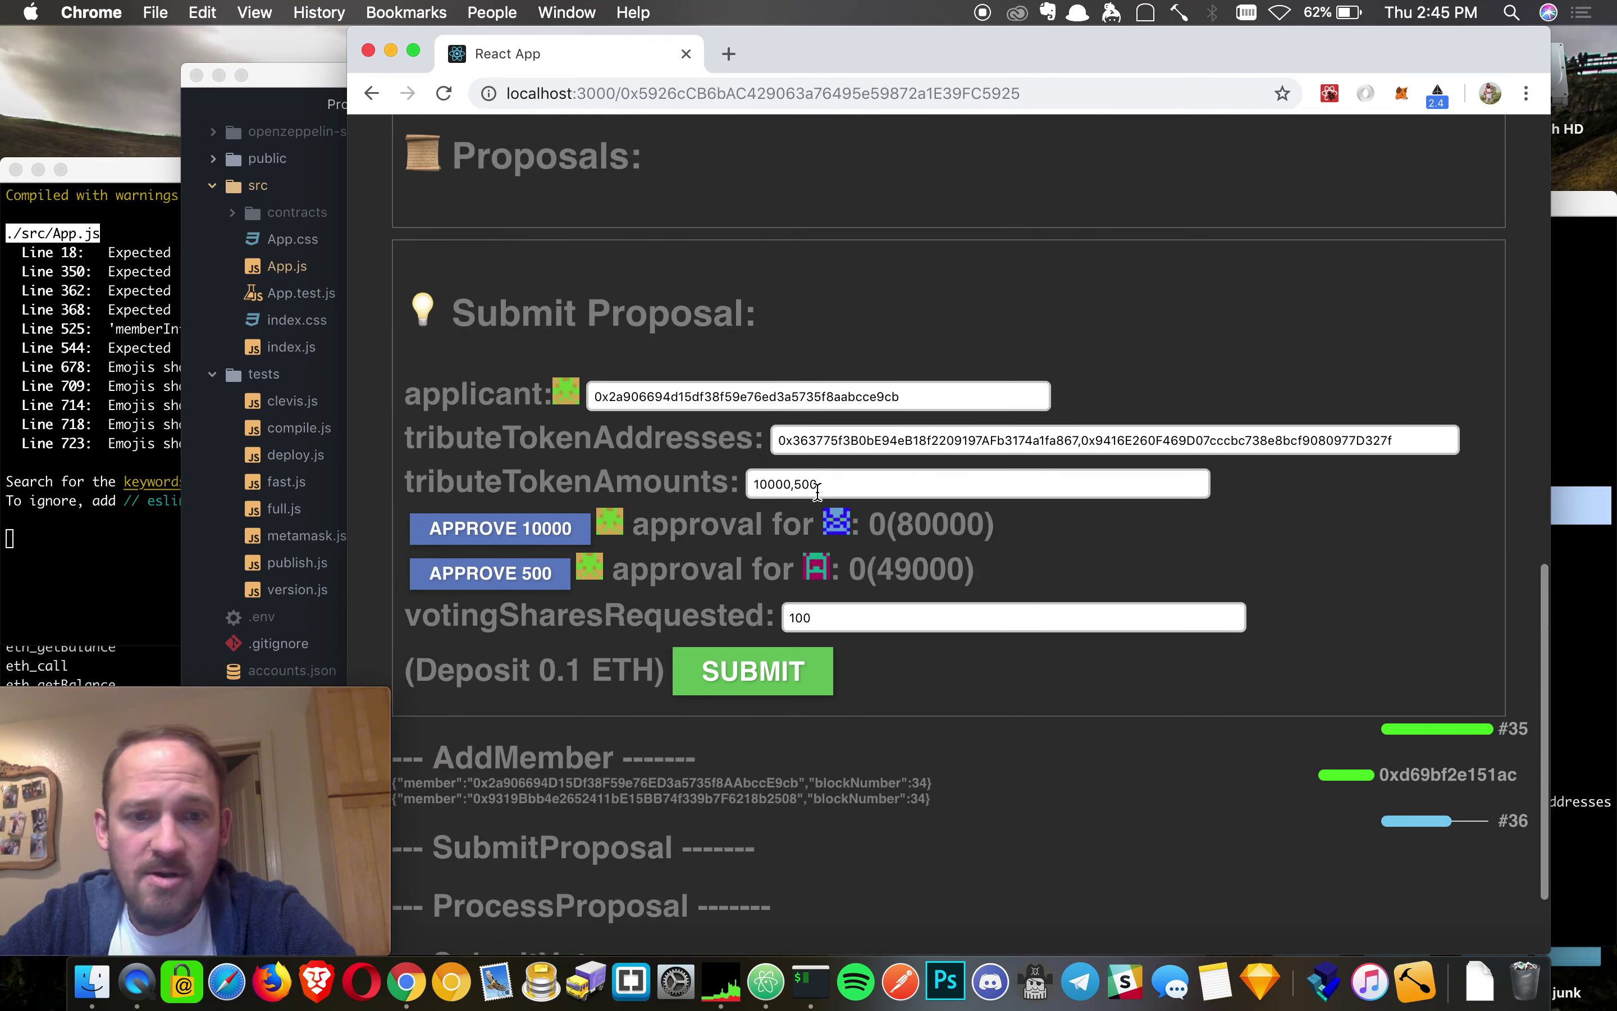
{"action": "left_click", "coordinate": [527, 492]}
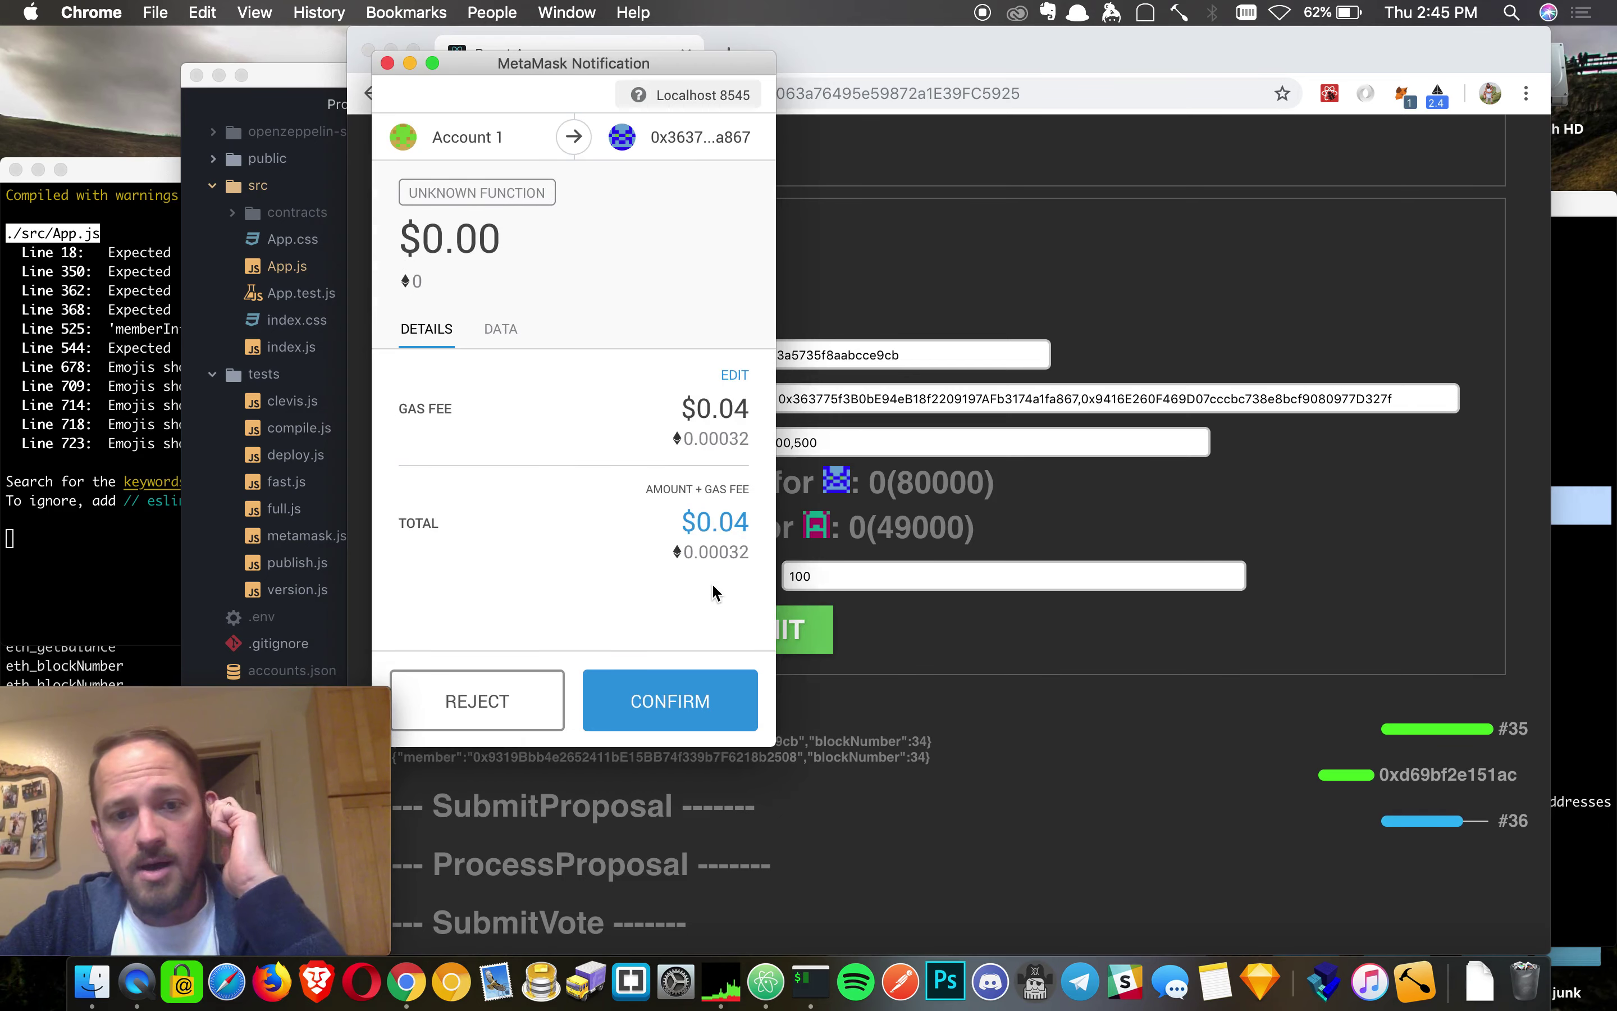
{"action": "left_click", "coordinate": [686, 698]}
{"action": "left_click", "coordinate": [495, 531]}
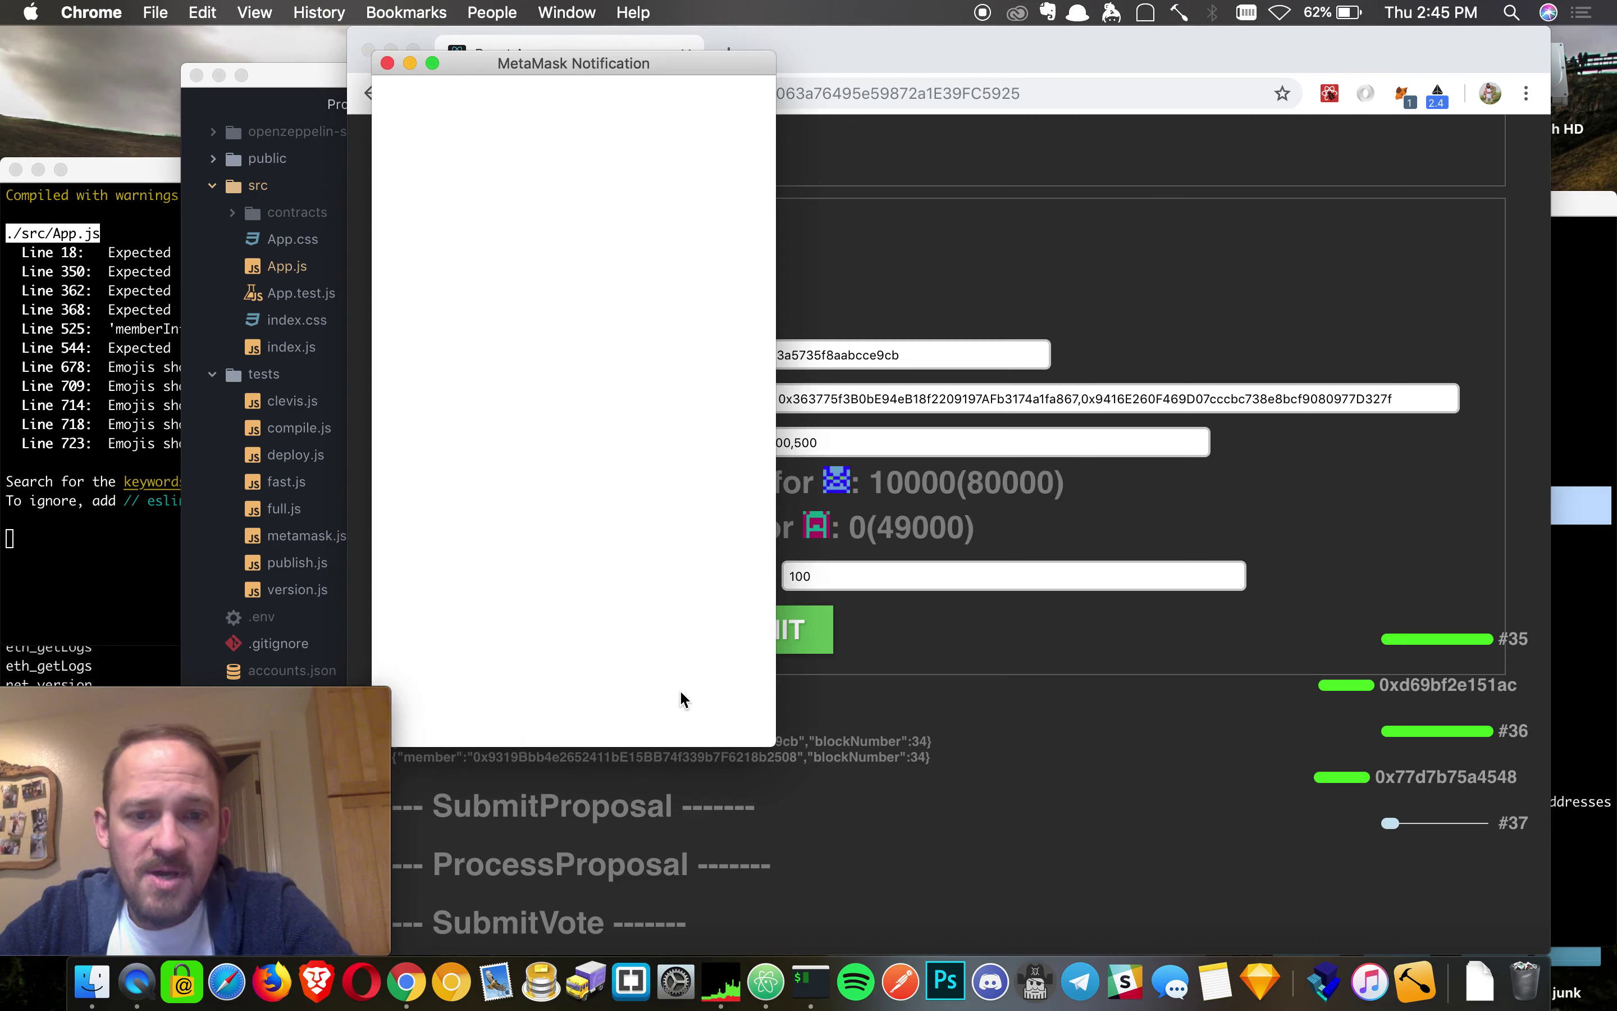
{"action": "left_click", "coordinate": [684, 707]}
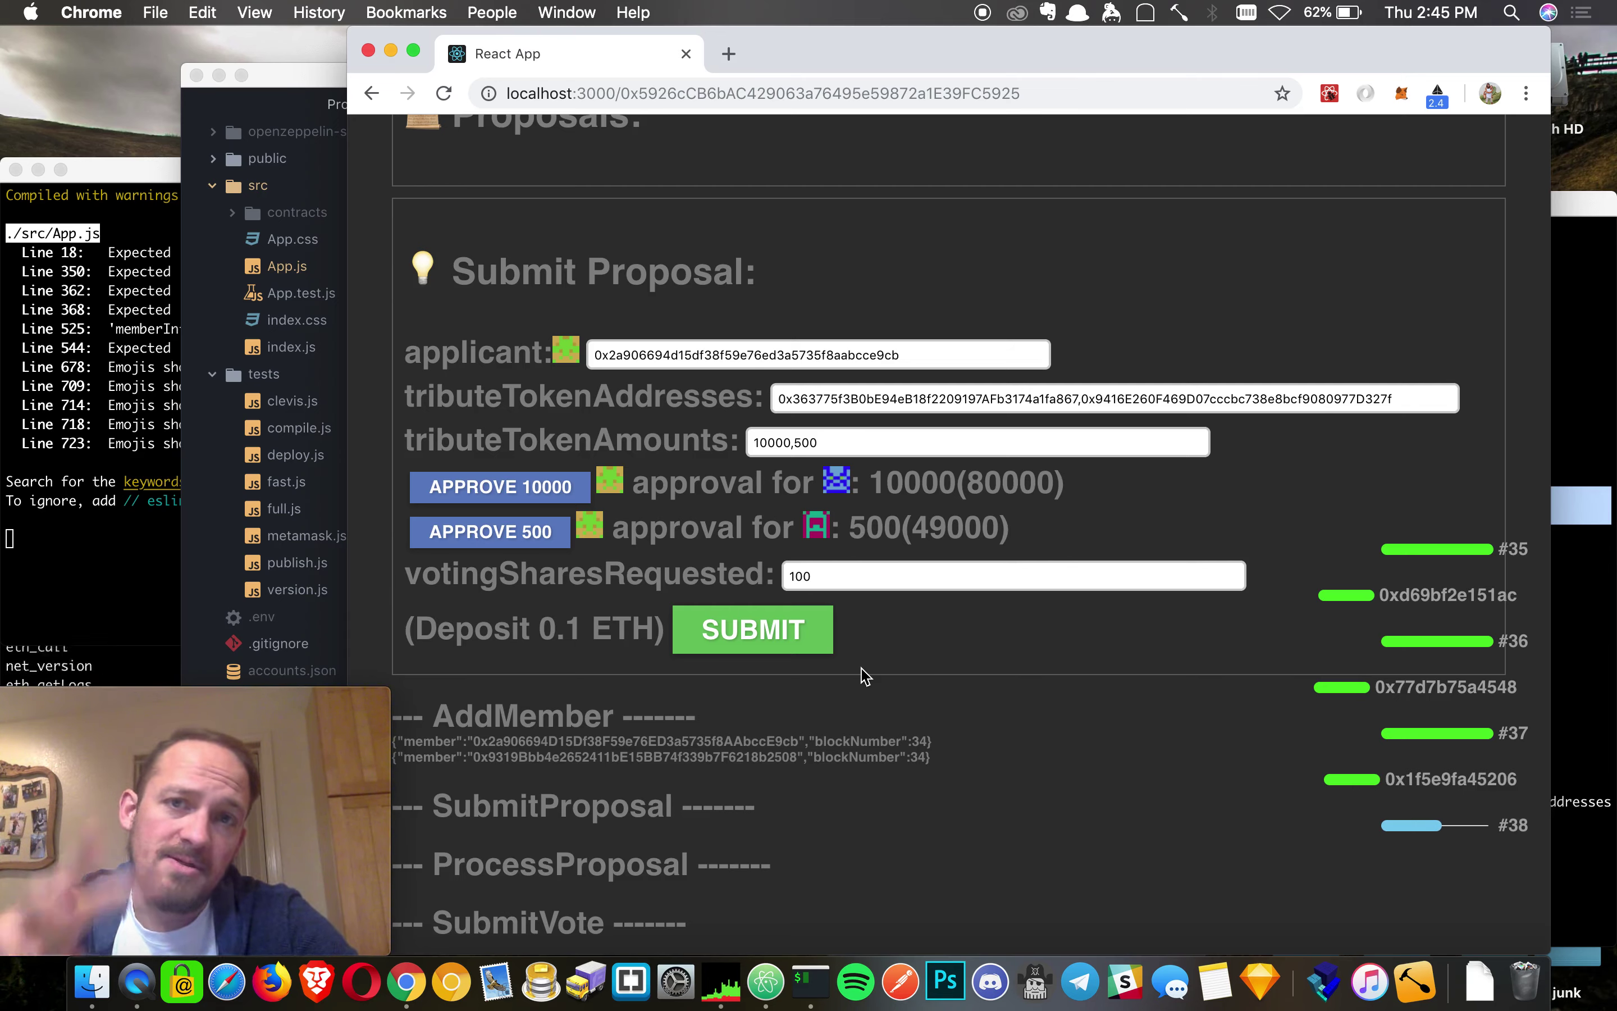
- Submit proposal 0 with its 0.1 ETH deposit and check its periods 5/8/11
{"action": "left_click", "coordinate": [806, 650]}
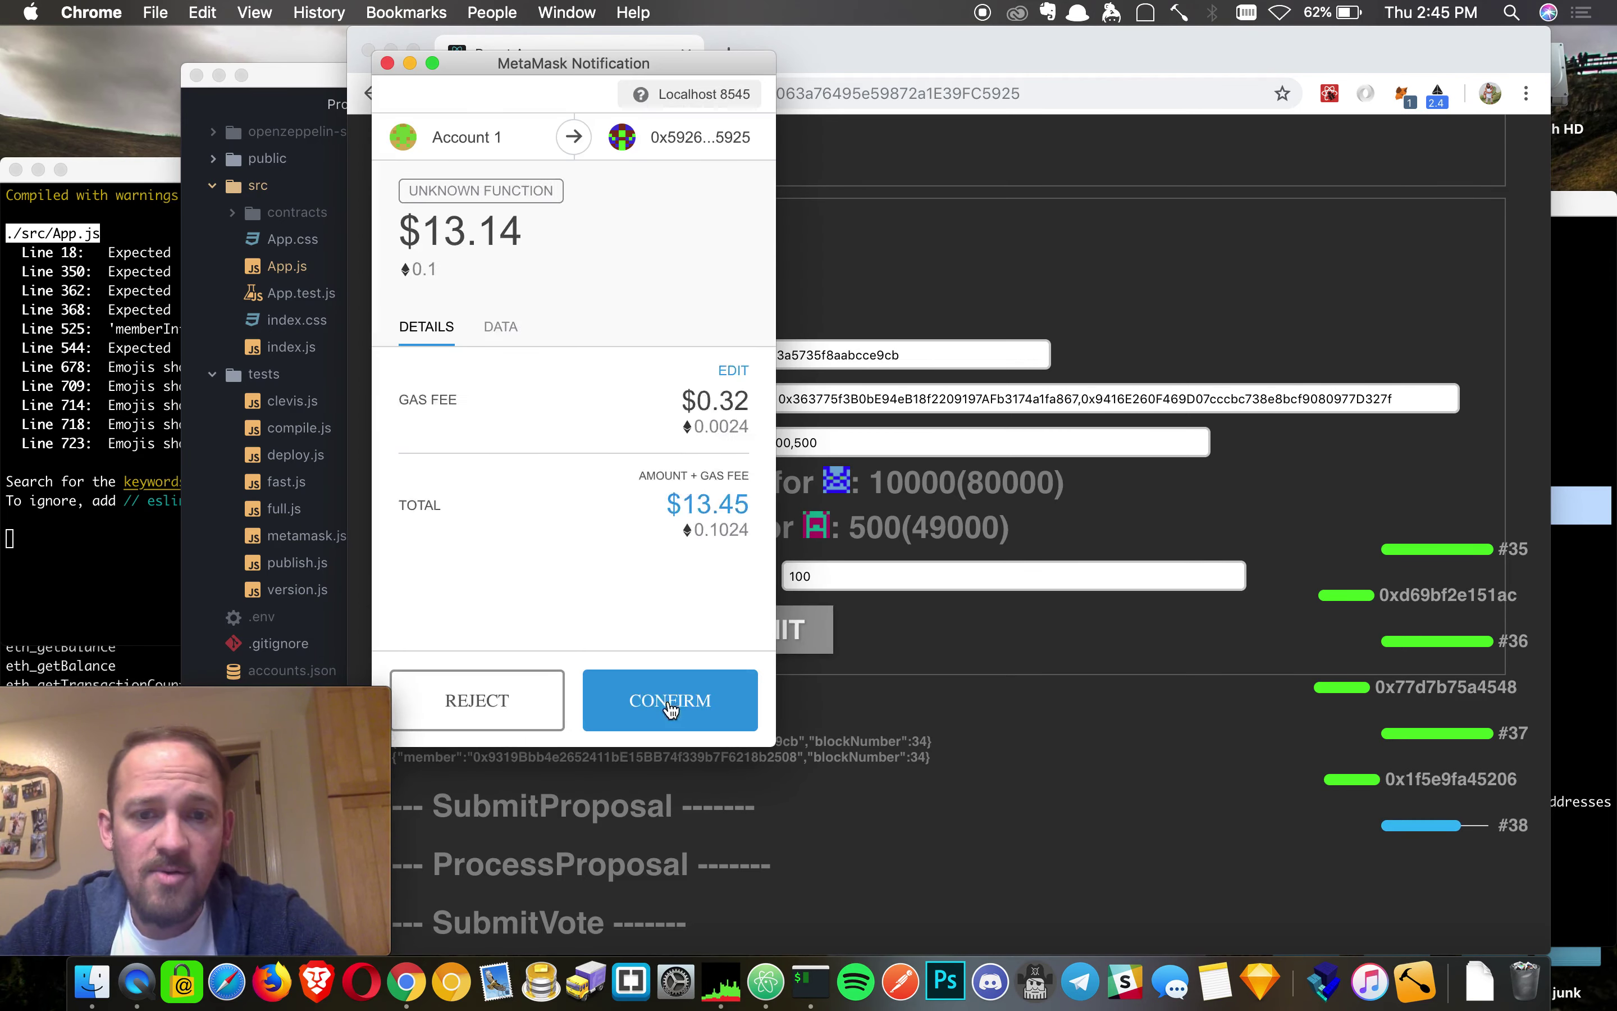
{"action": "left_click", "coordinate": [646, 696]}
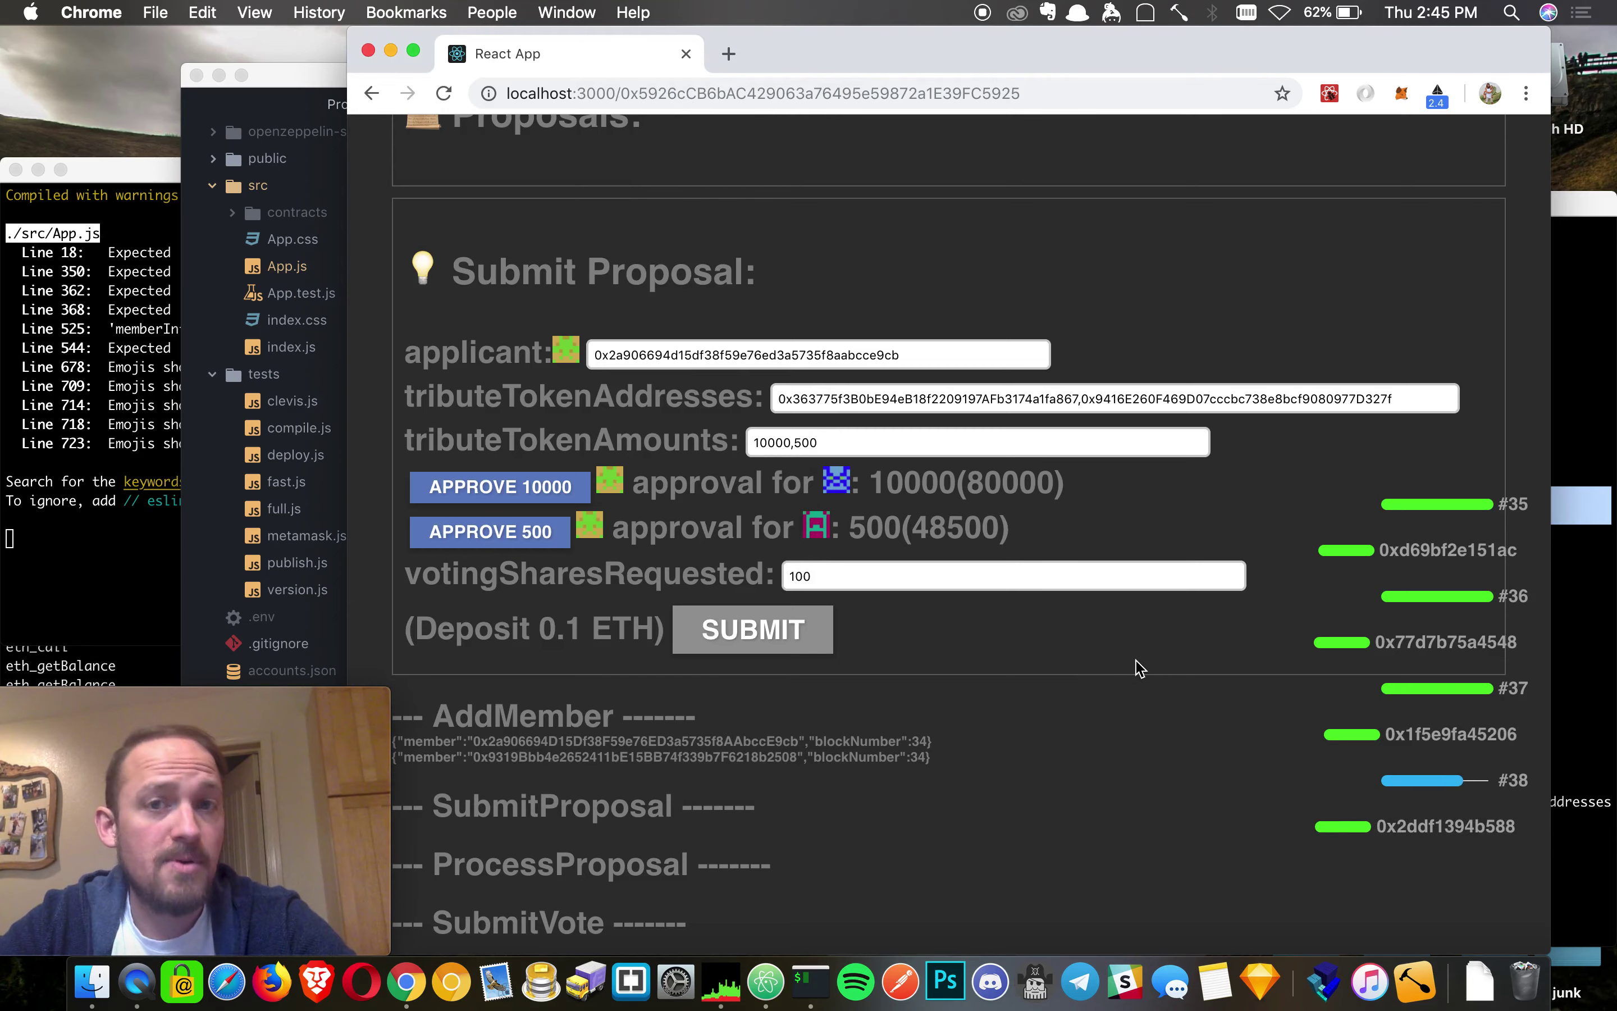
{"action": "scroll", "coordinate": [1135, 659], "scroll_direction": "up", "scroll_amount": 5}
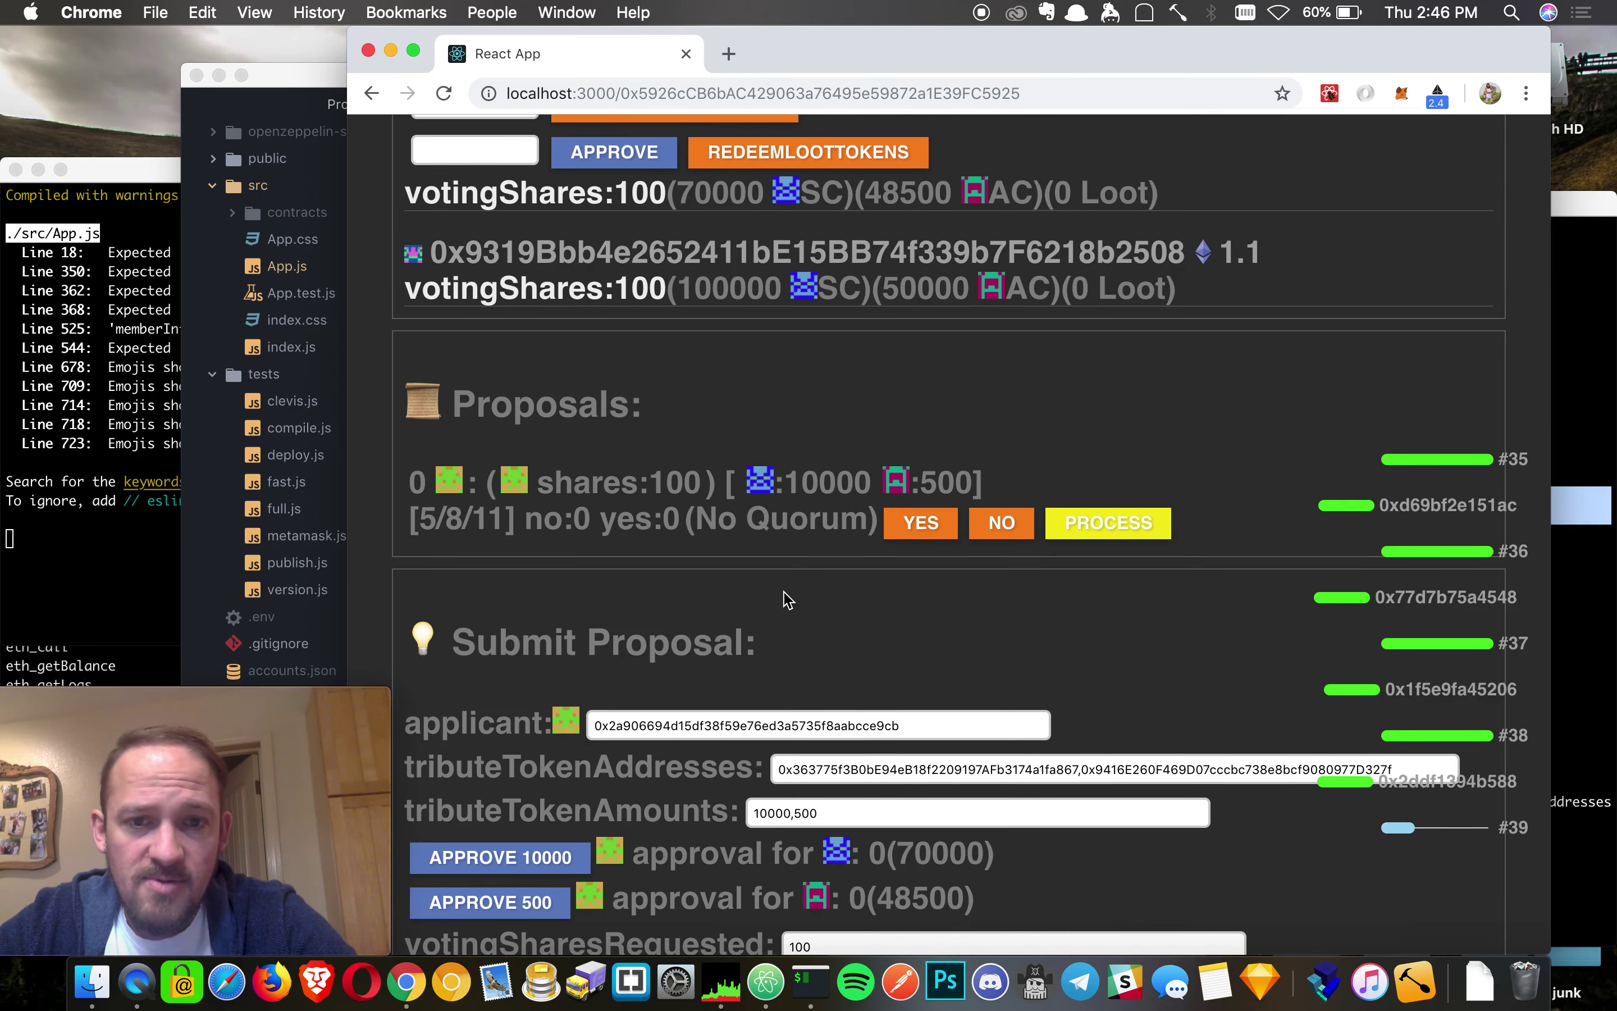
{"action": "scroll", "coordinate": [787, 600], "scroll_direction": "up", "scroll_amount": 3}
{"action": "left_click_drag", "start_coordinate": [429, 670], "coordinate": [451, 665]}
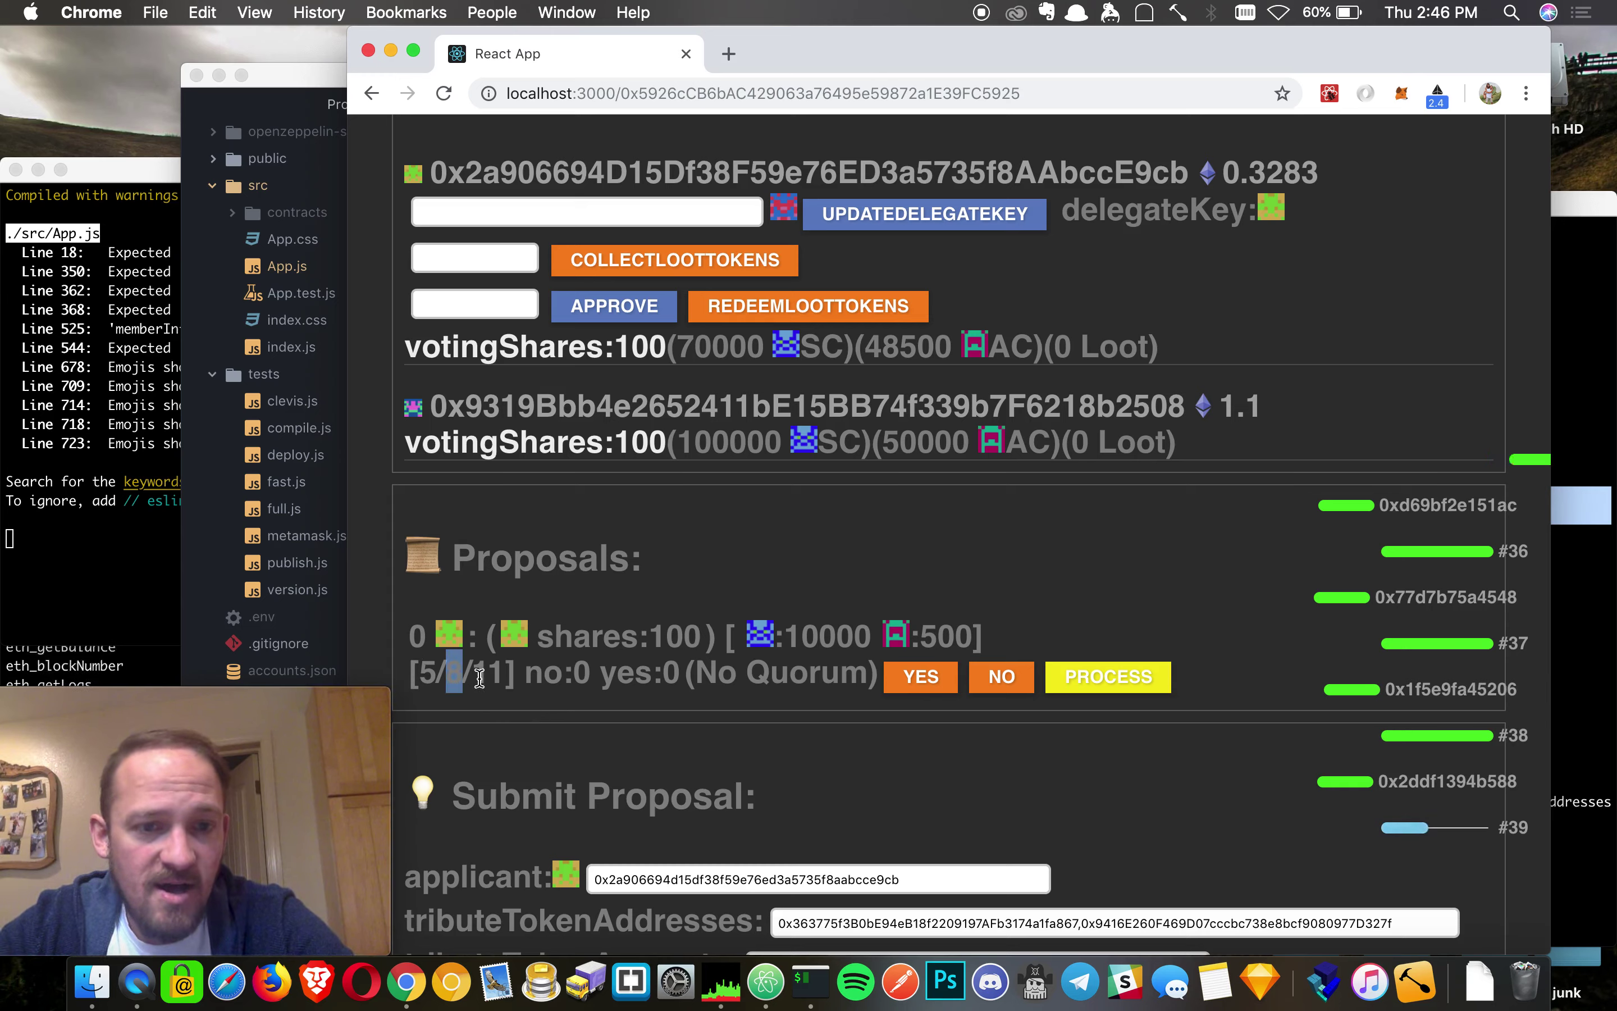
{"action": "double_click", "coordinate": [499, 673]}
{"action": "left_click", "coordinate": [498, 673]}
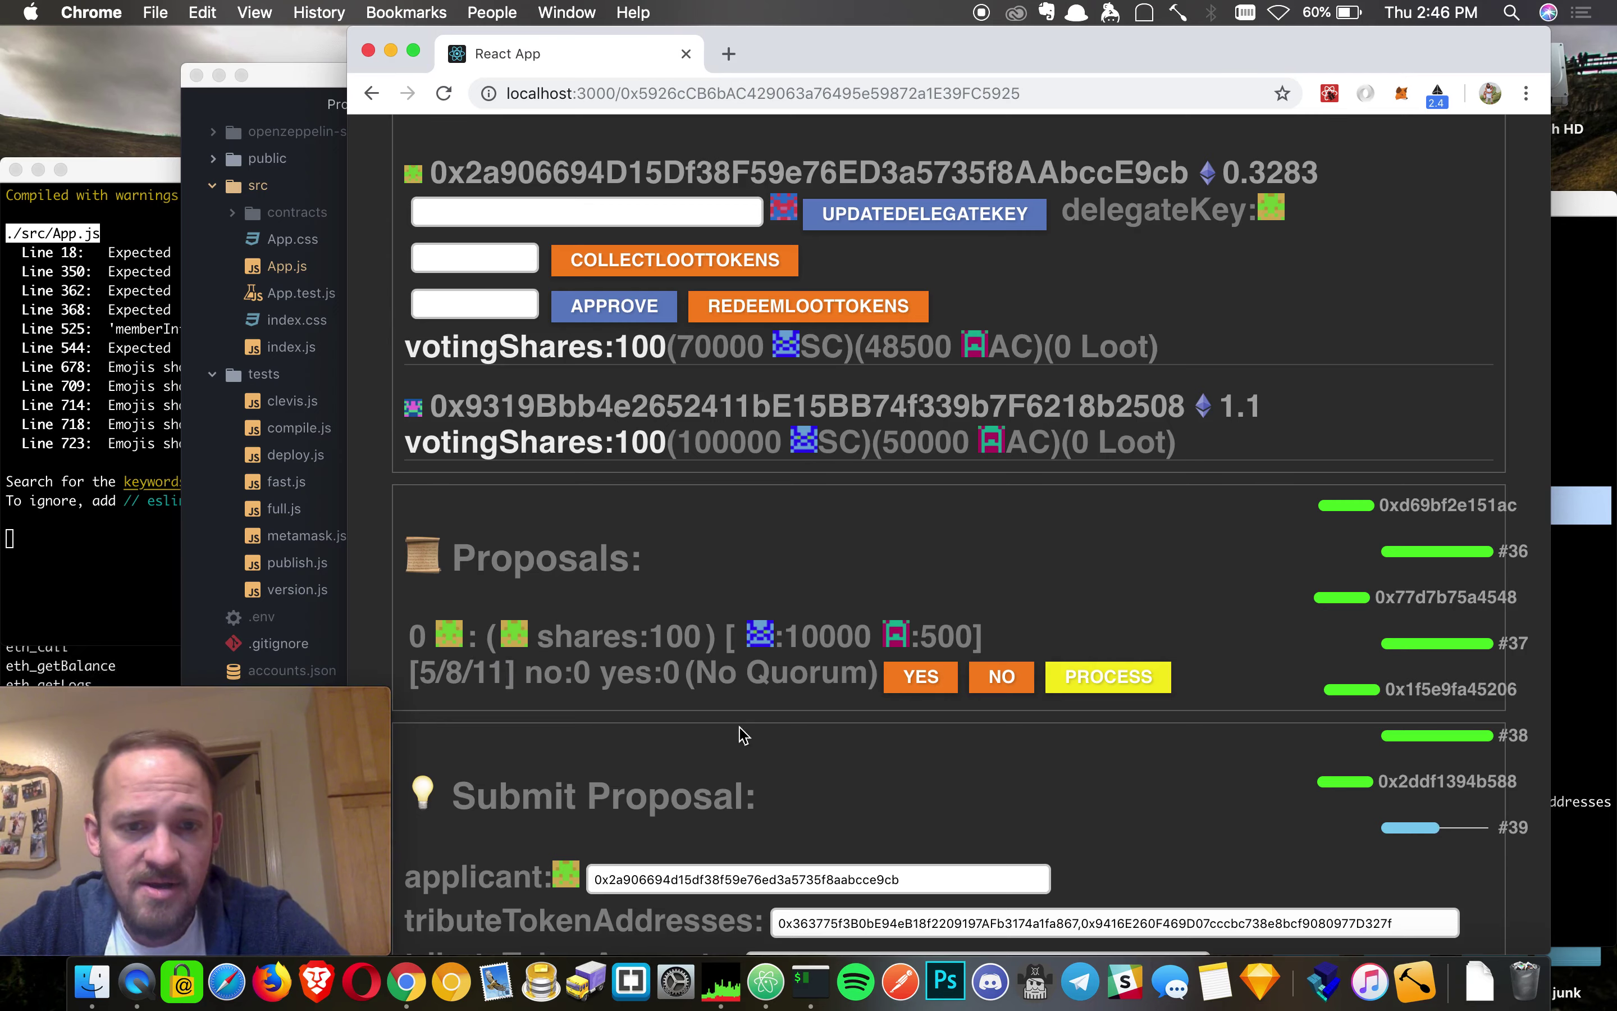
{"action": "scroll", "coordinate": [695, 651], "scroll_direction": "up", "scroll_amount": 10}
- Advance to period 5 and vote yes on proposal 0, confirming both transactions
{"action": "left_click", "coordinate": [514, 345]}
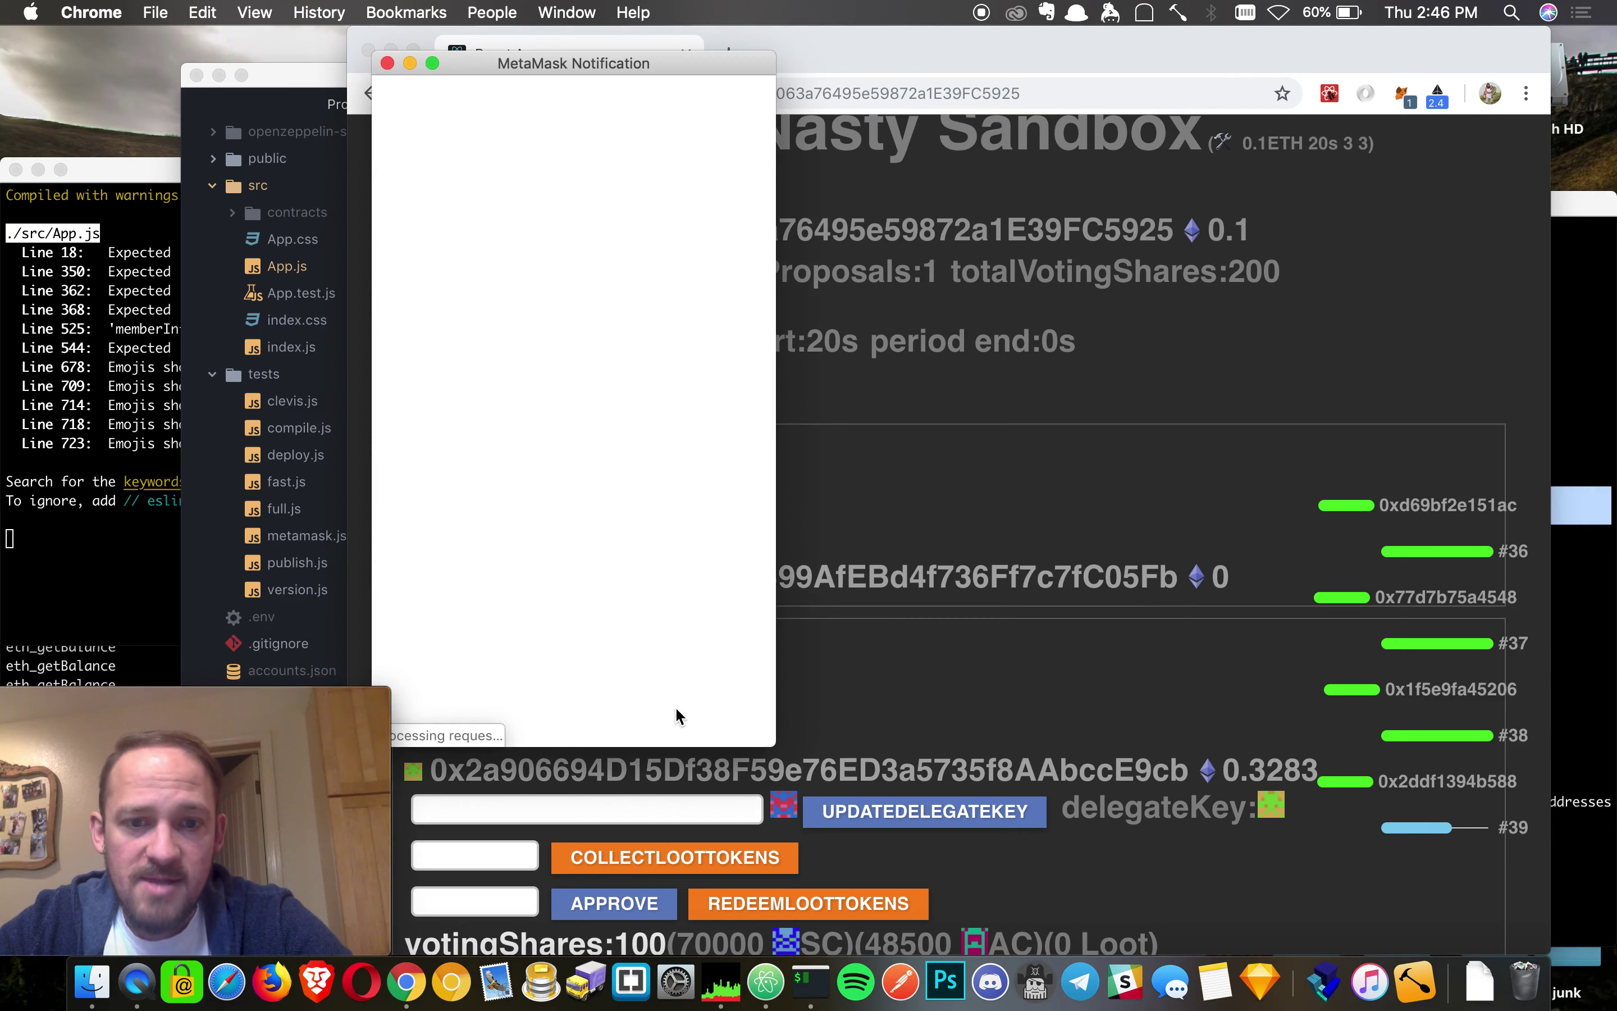
{"action": "left_click", "coordinate": [706, 691]}
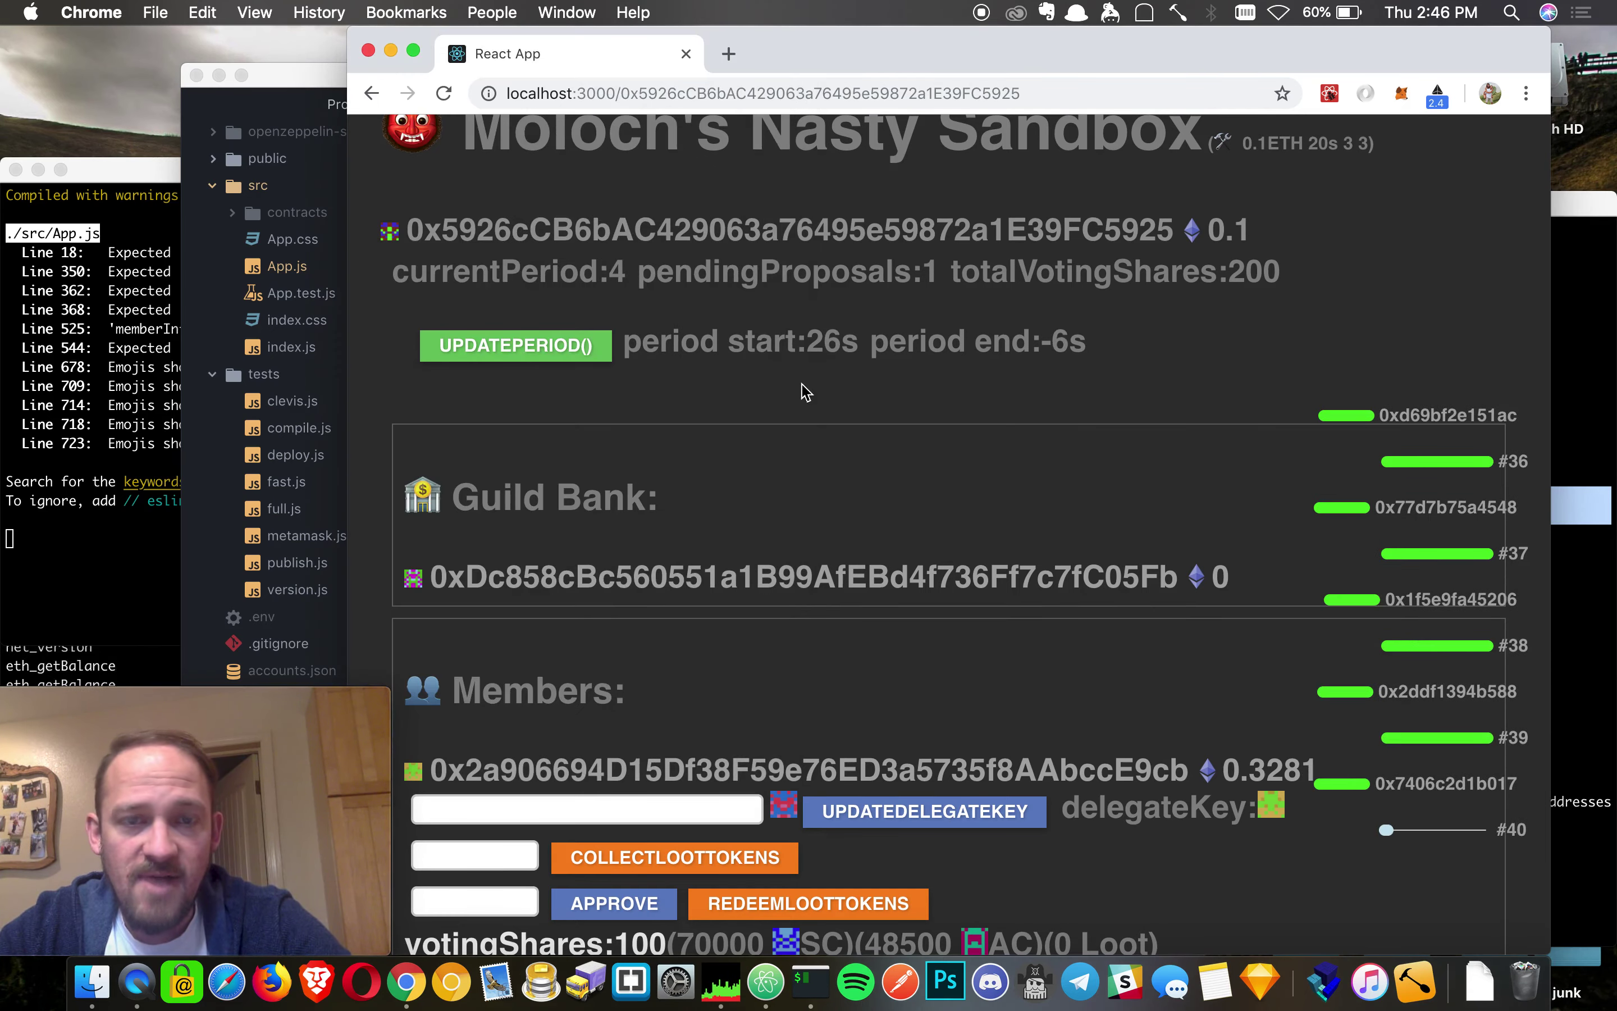
{"action": "scroll", "coordinate": [806, 393], "scroll_direction": "down", "scroll_amount": 2}
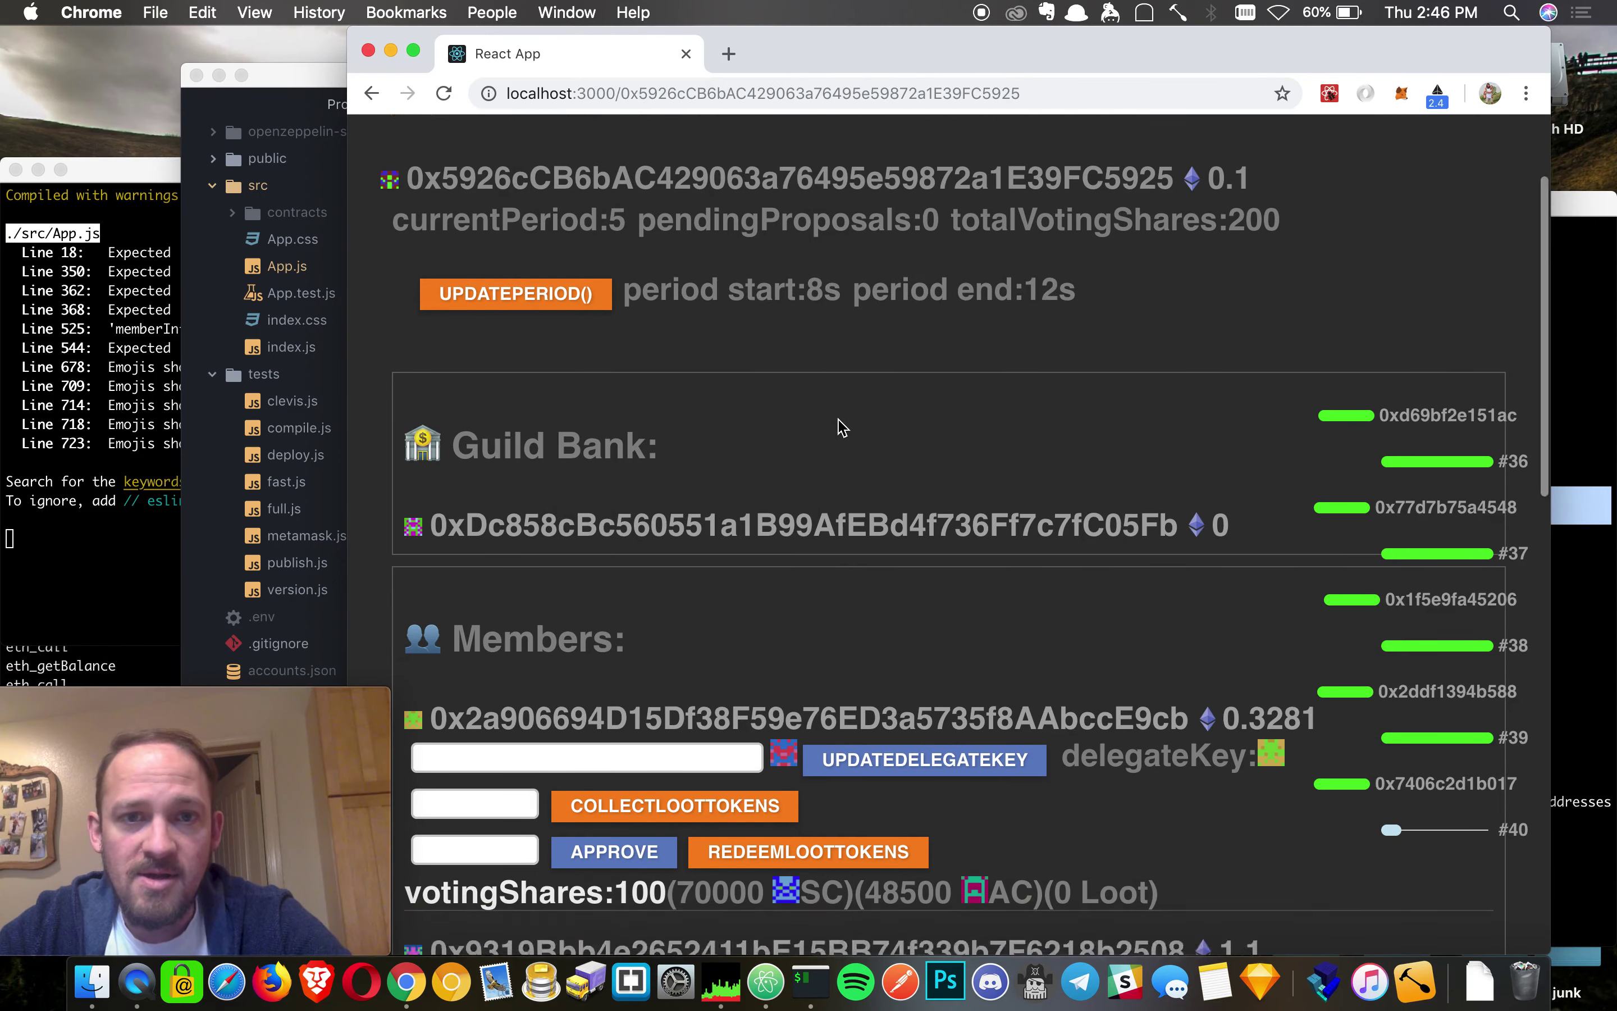
{"action": "scroll", "coordinate": [841, 426], "scroll_direction": "down", "scroll_amount": 10}
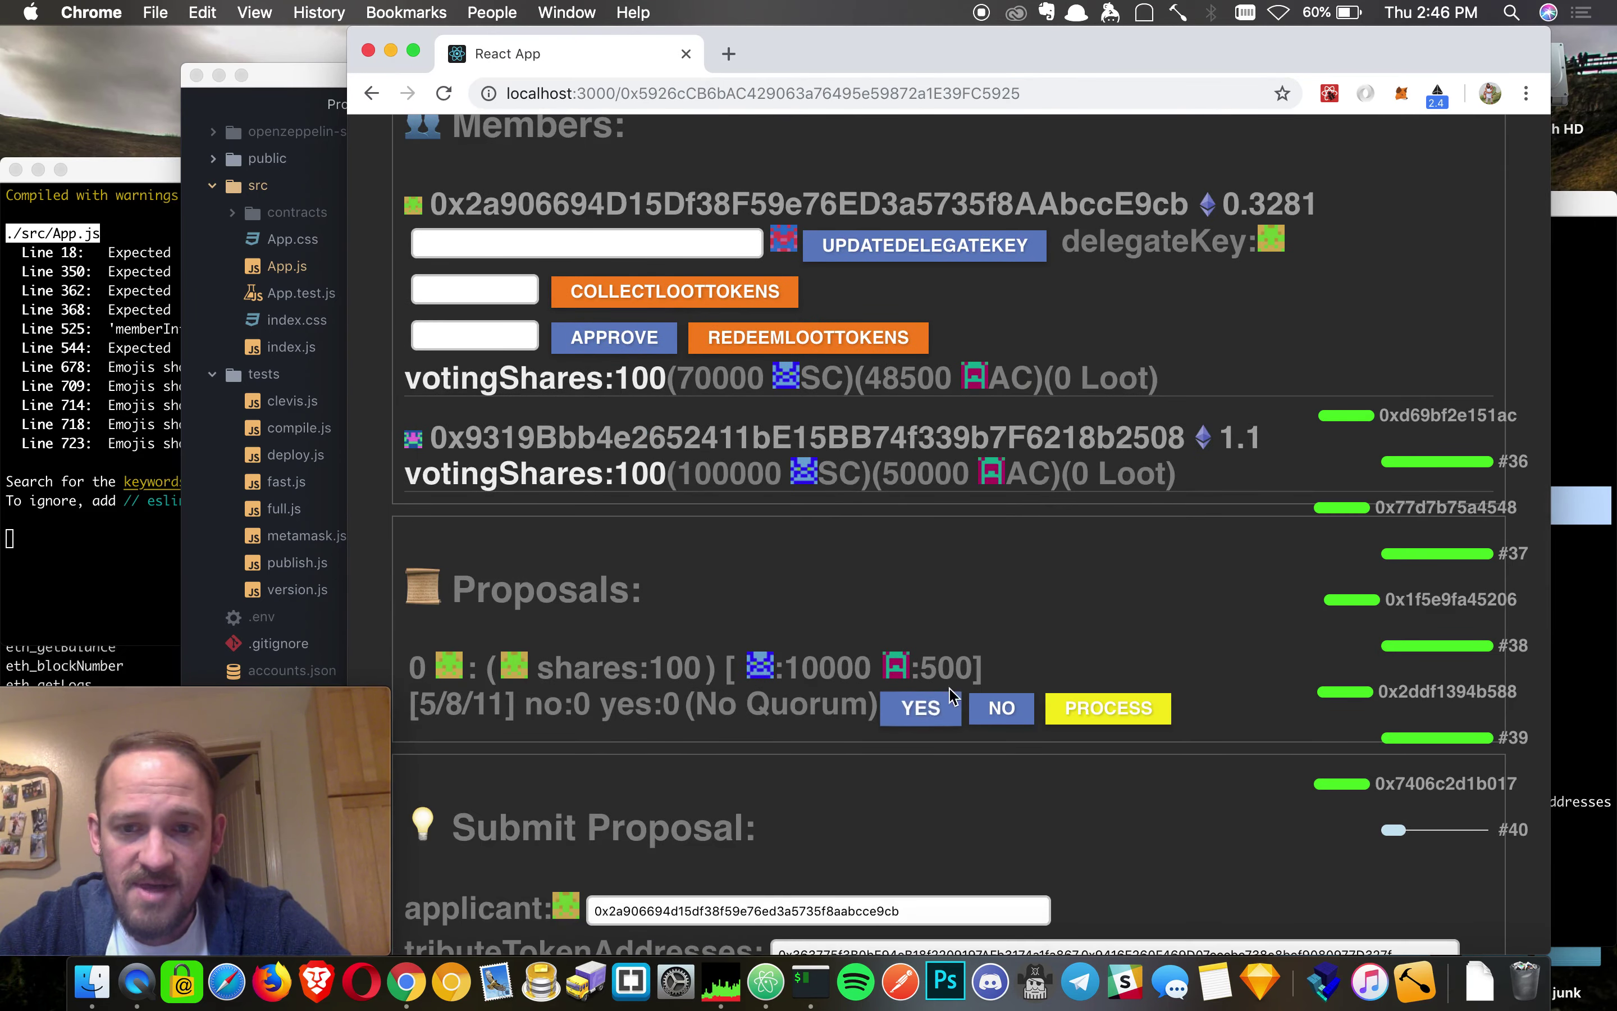
{"action": "left_click", "coordinate": [919, 718]}
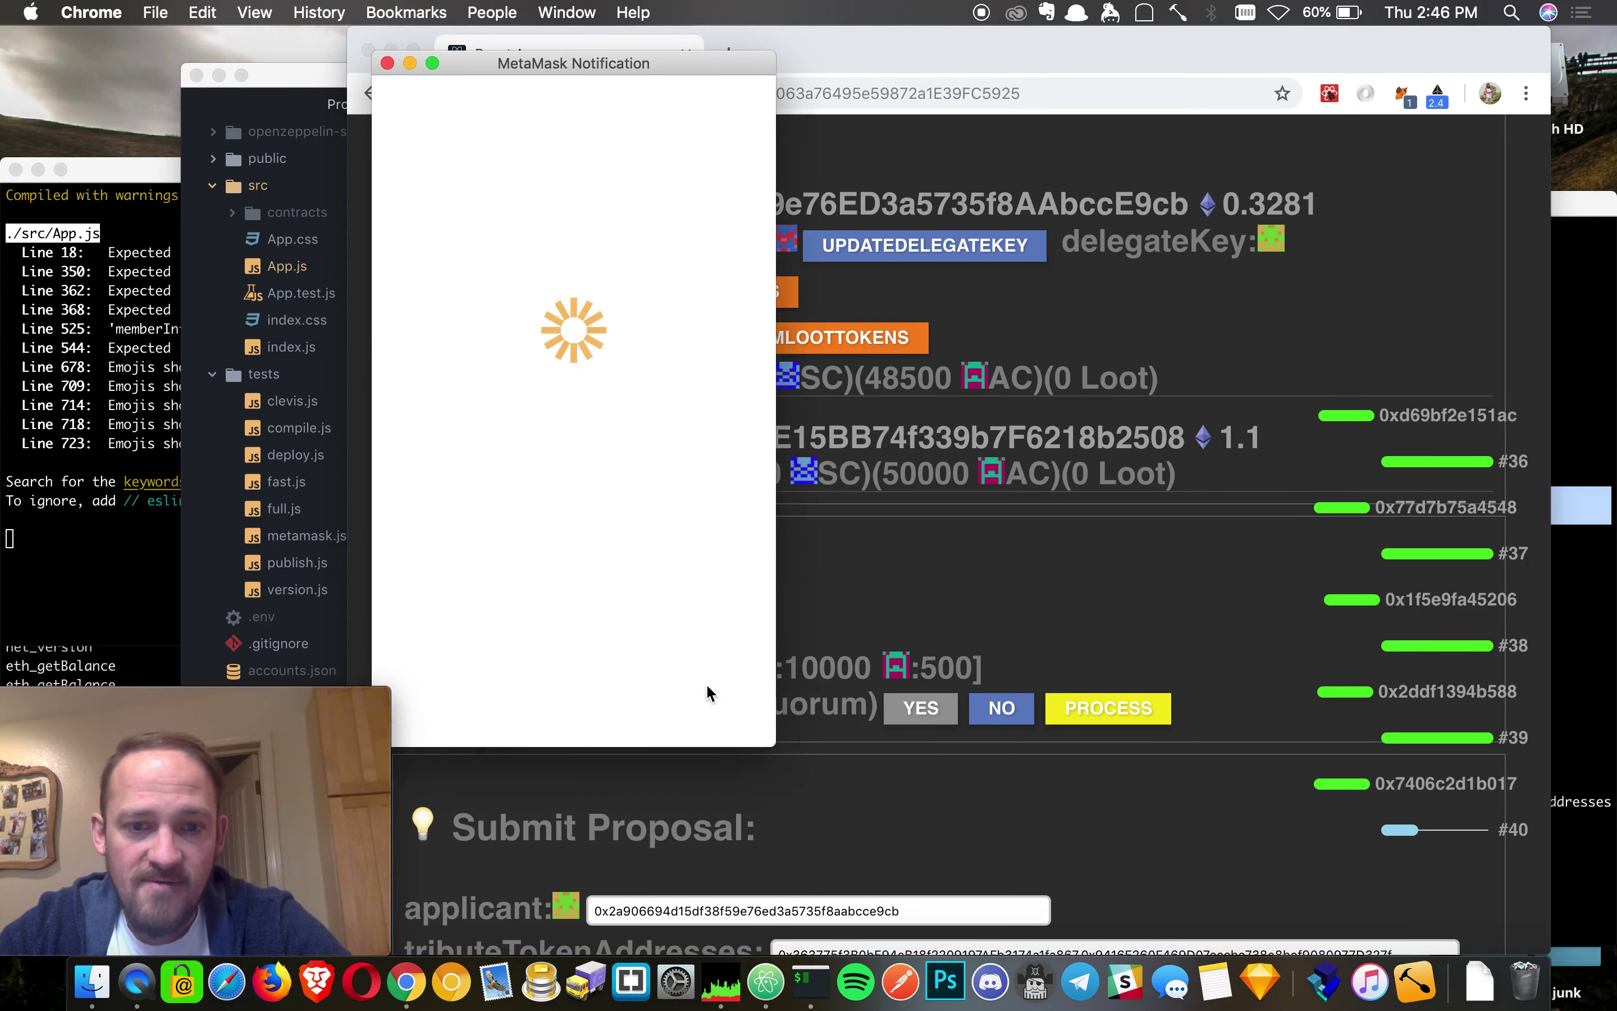
{"action": "left_click", "coordinate": [686, 699]}
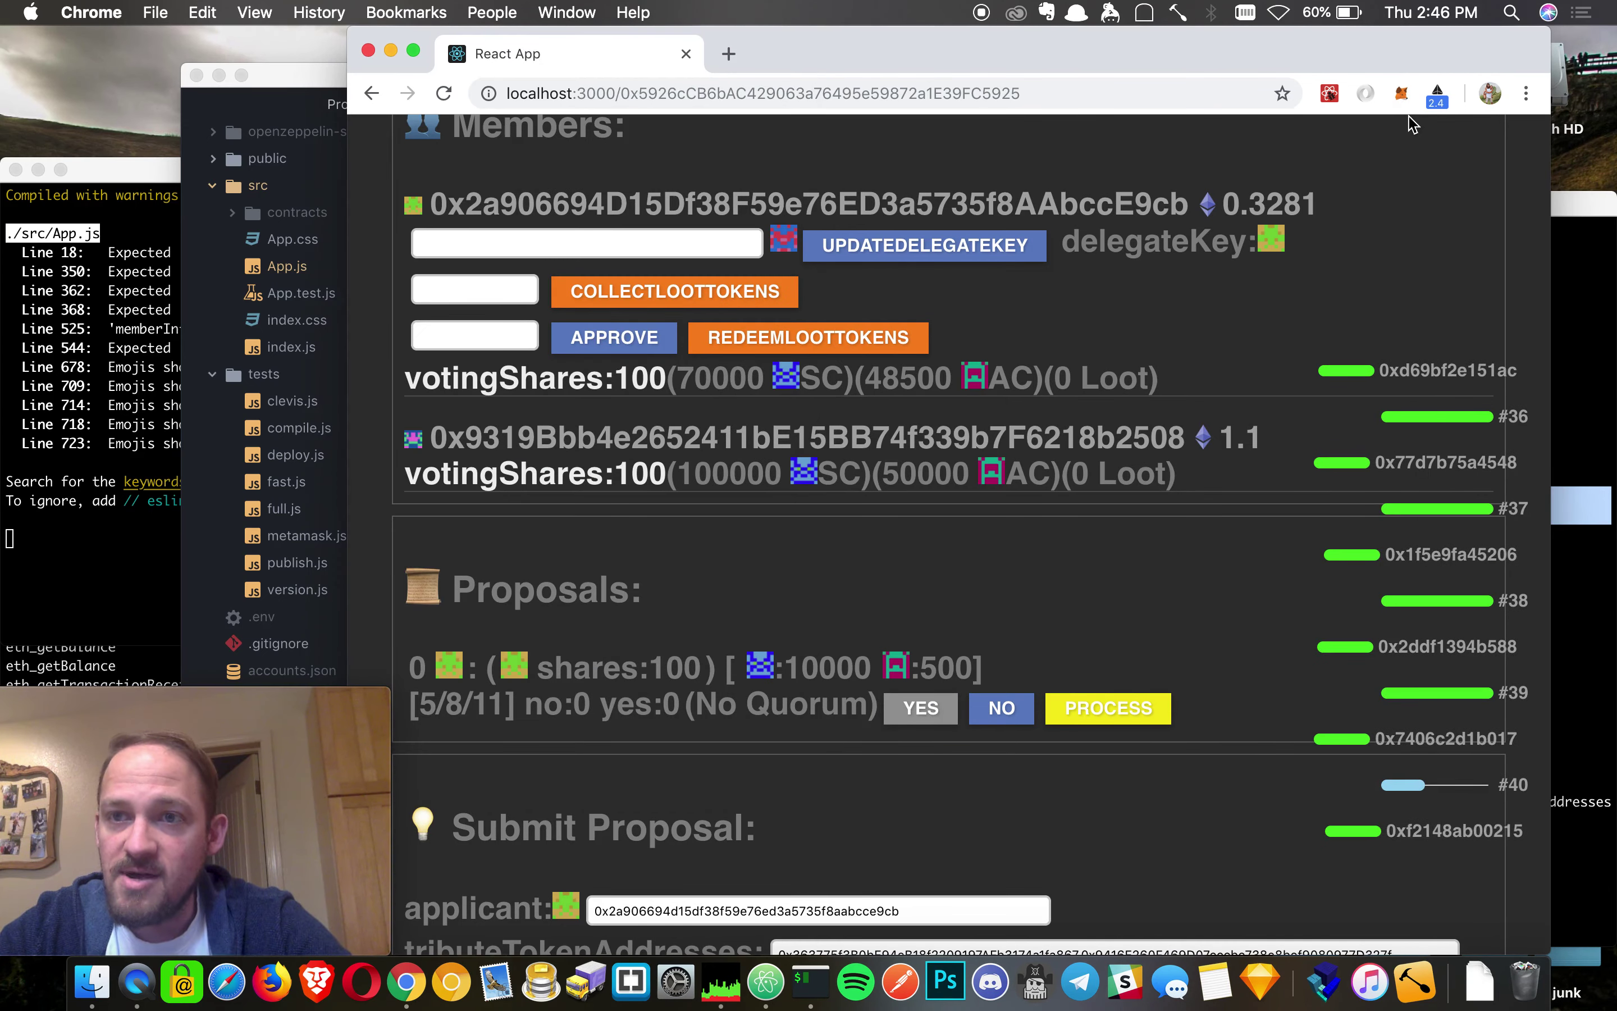
- Switch the MetaMask wallet to Account 2
{"action": "left_click", "coordinate": [1401, 93]}
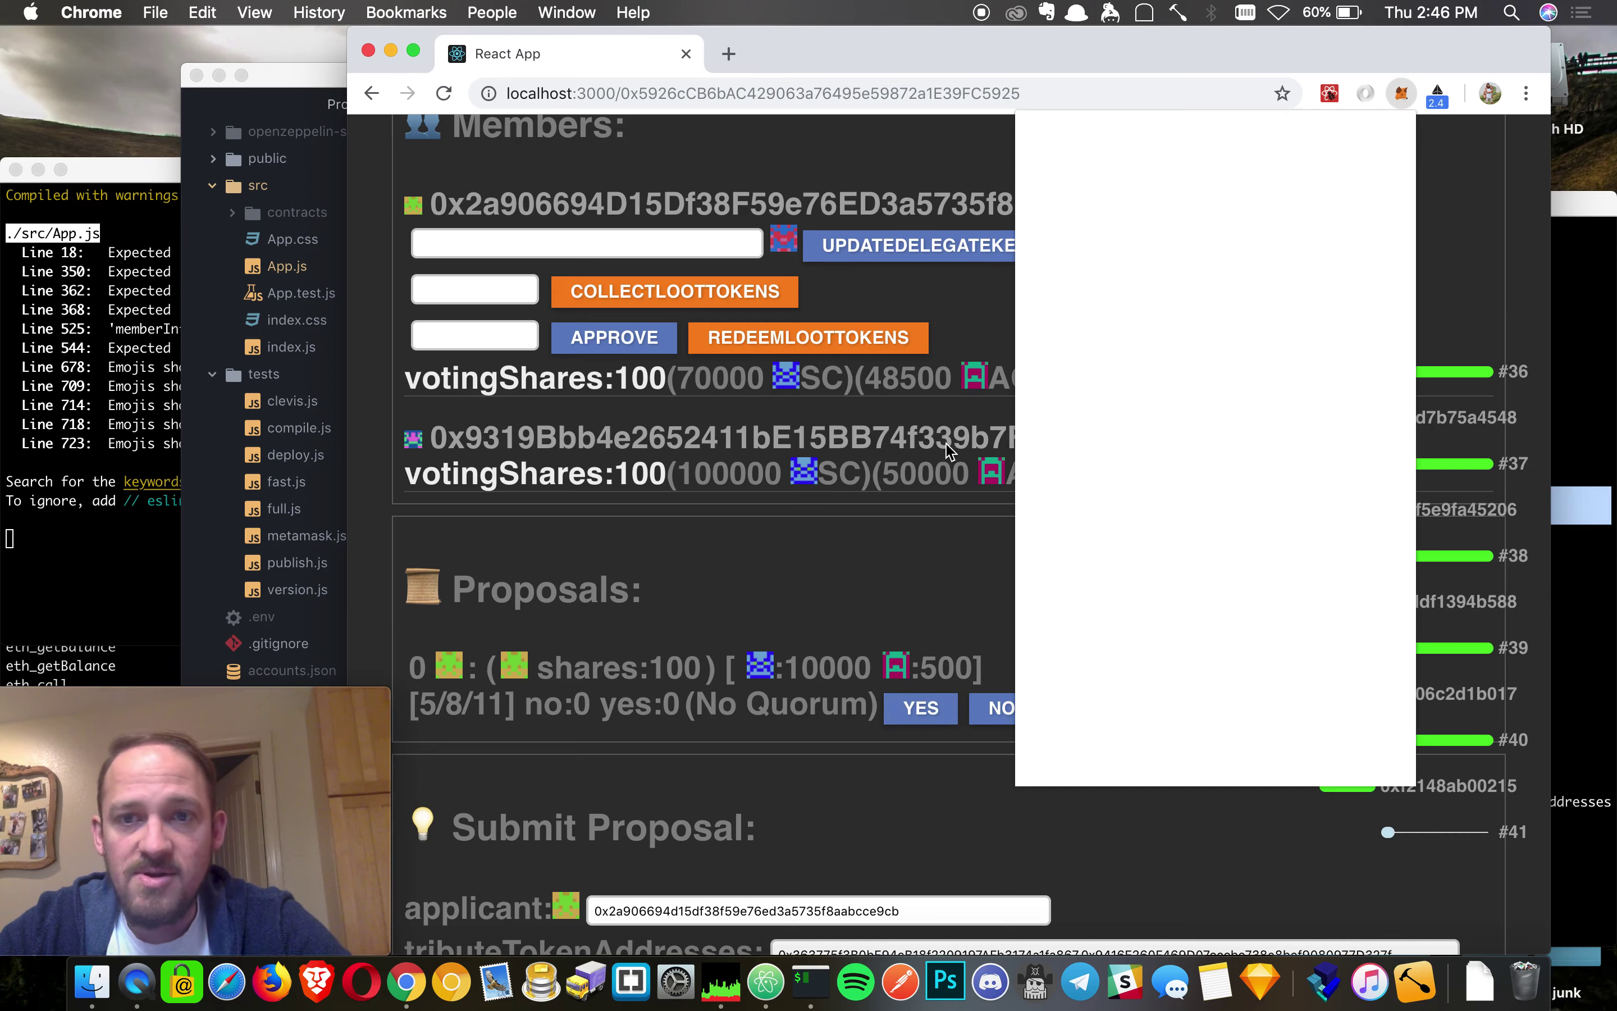
{"action": "left_click", "coordinate": [1395, 154]}
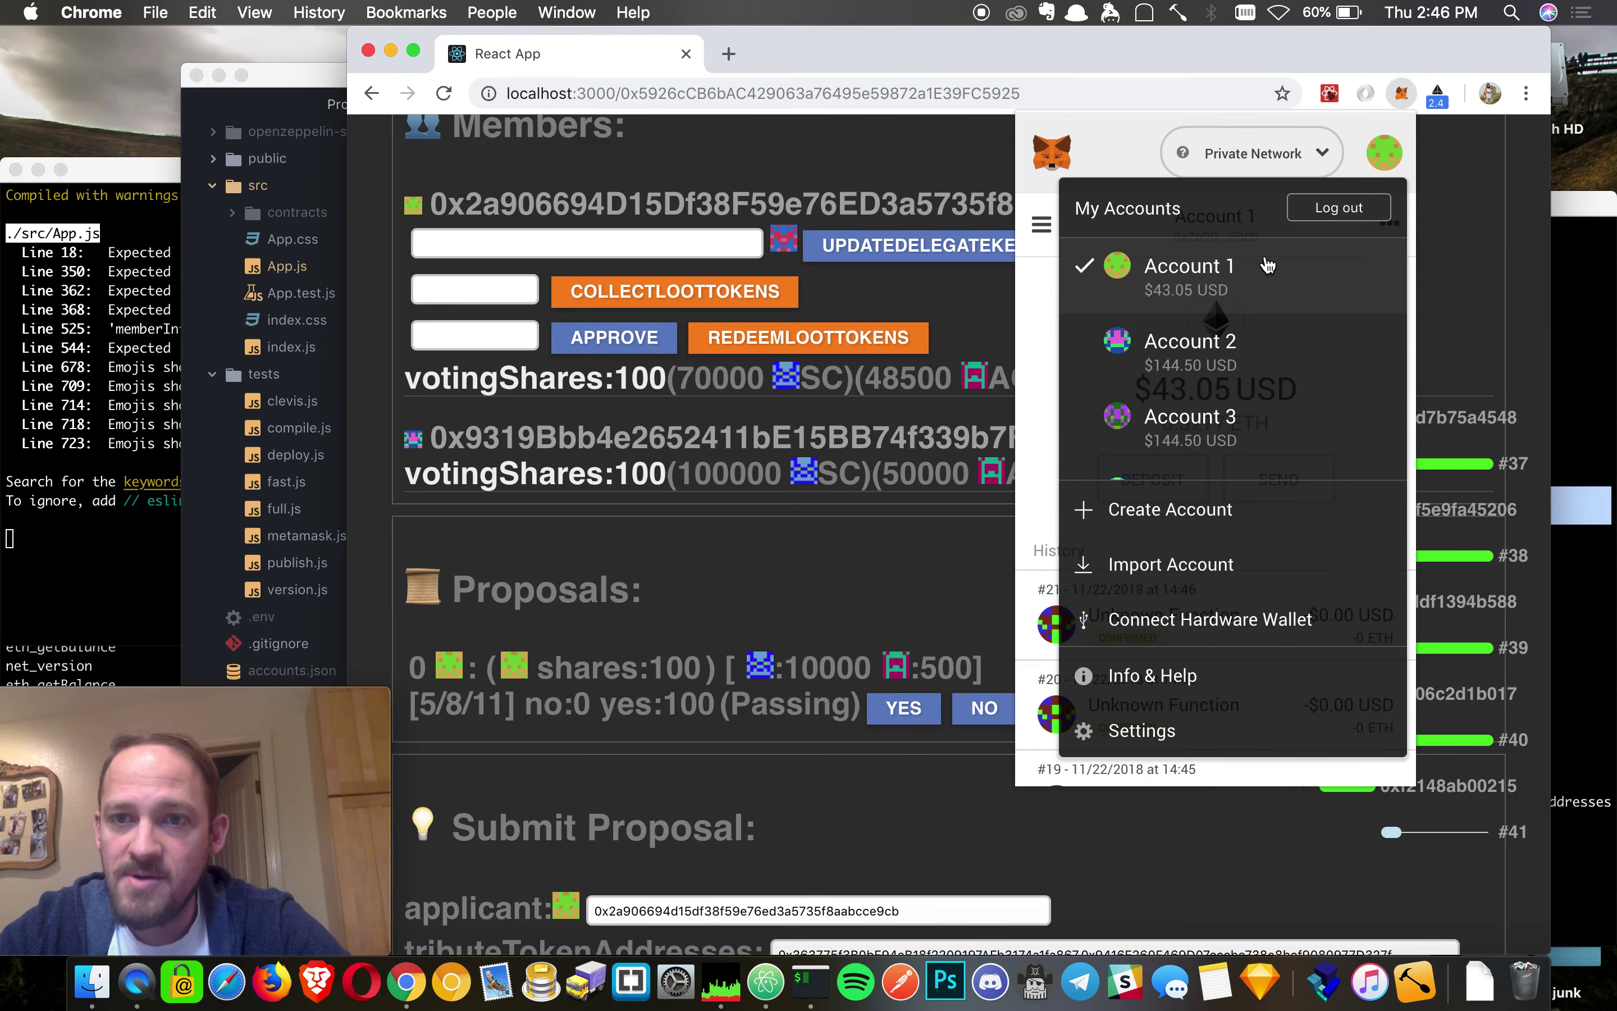
{"action": "left_click", "coordinate": [1192, 340]}
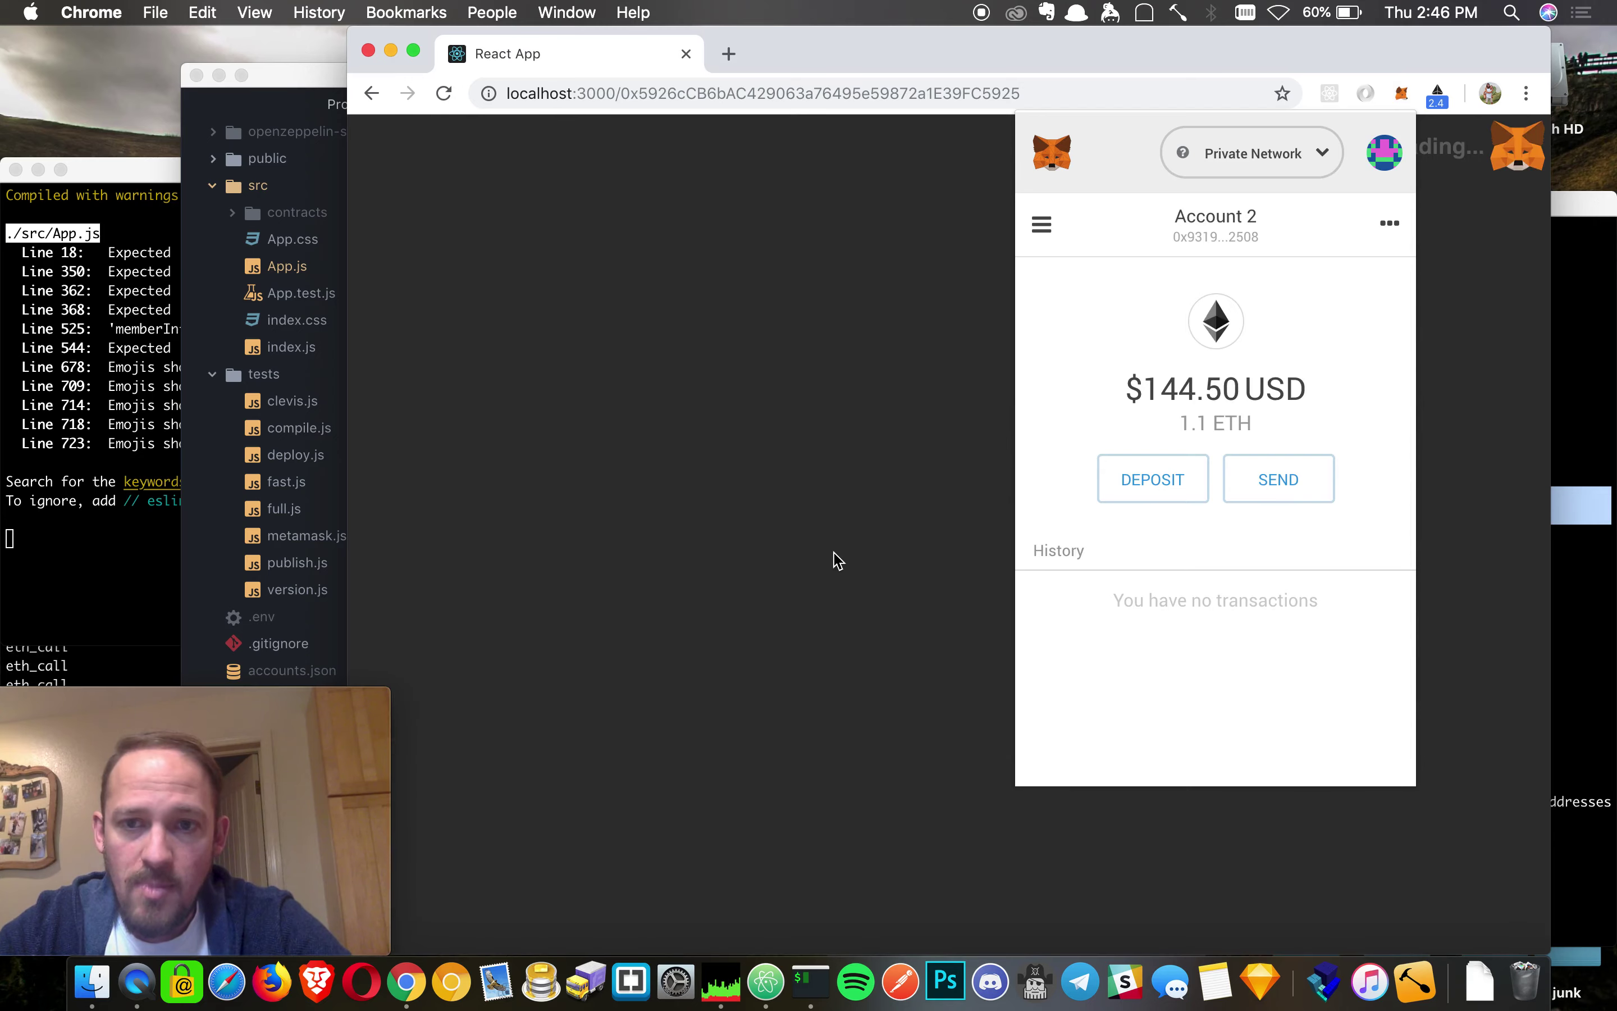
- Vote yes on proposal 0 as Account 2, bringing it to 200 yes votes
{"action": "left_click", "coordinate": [823, 619]}
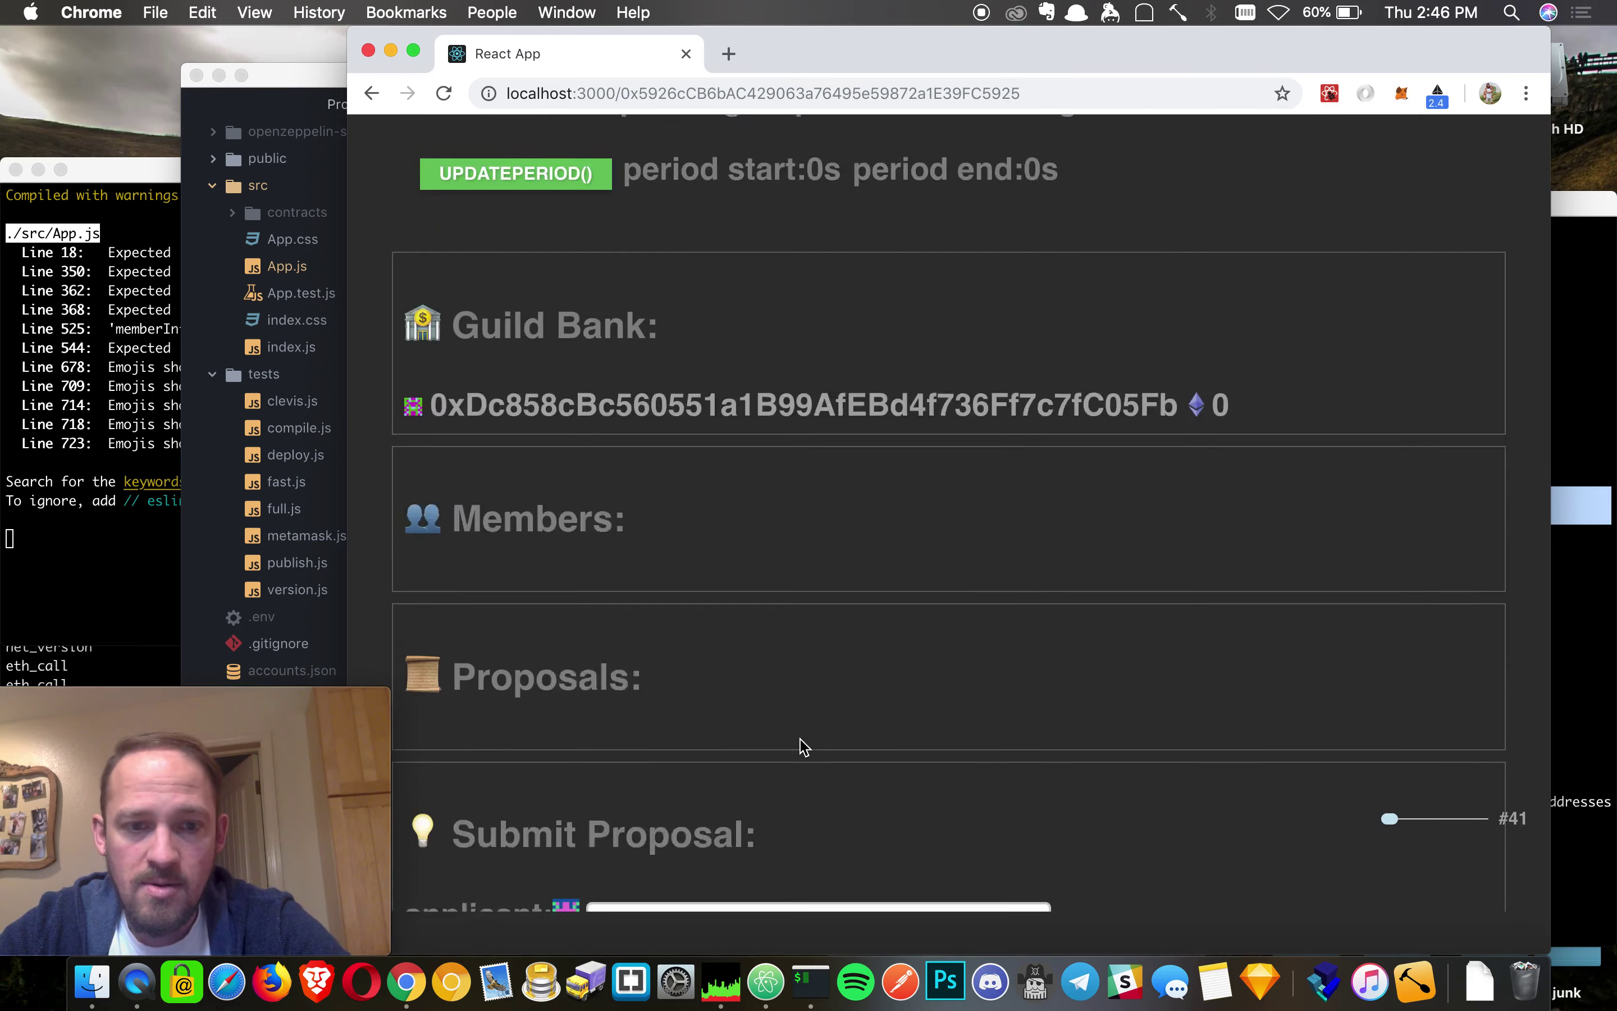
{"action": "scroll", "coordinate": [804, 747], "scroll_direction": "down", "scroll_amount": 5}
{"action": "left_click", "coordinate": [903, 726]}
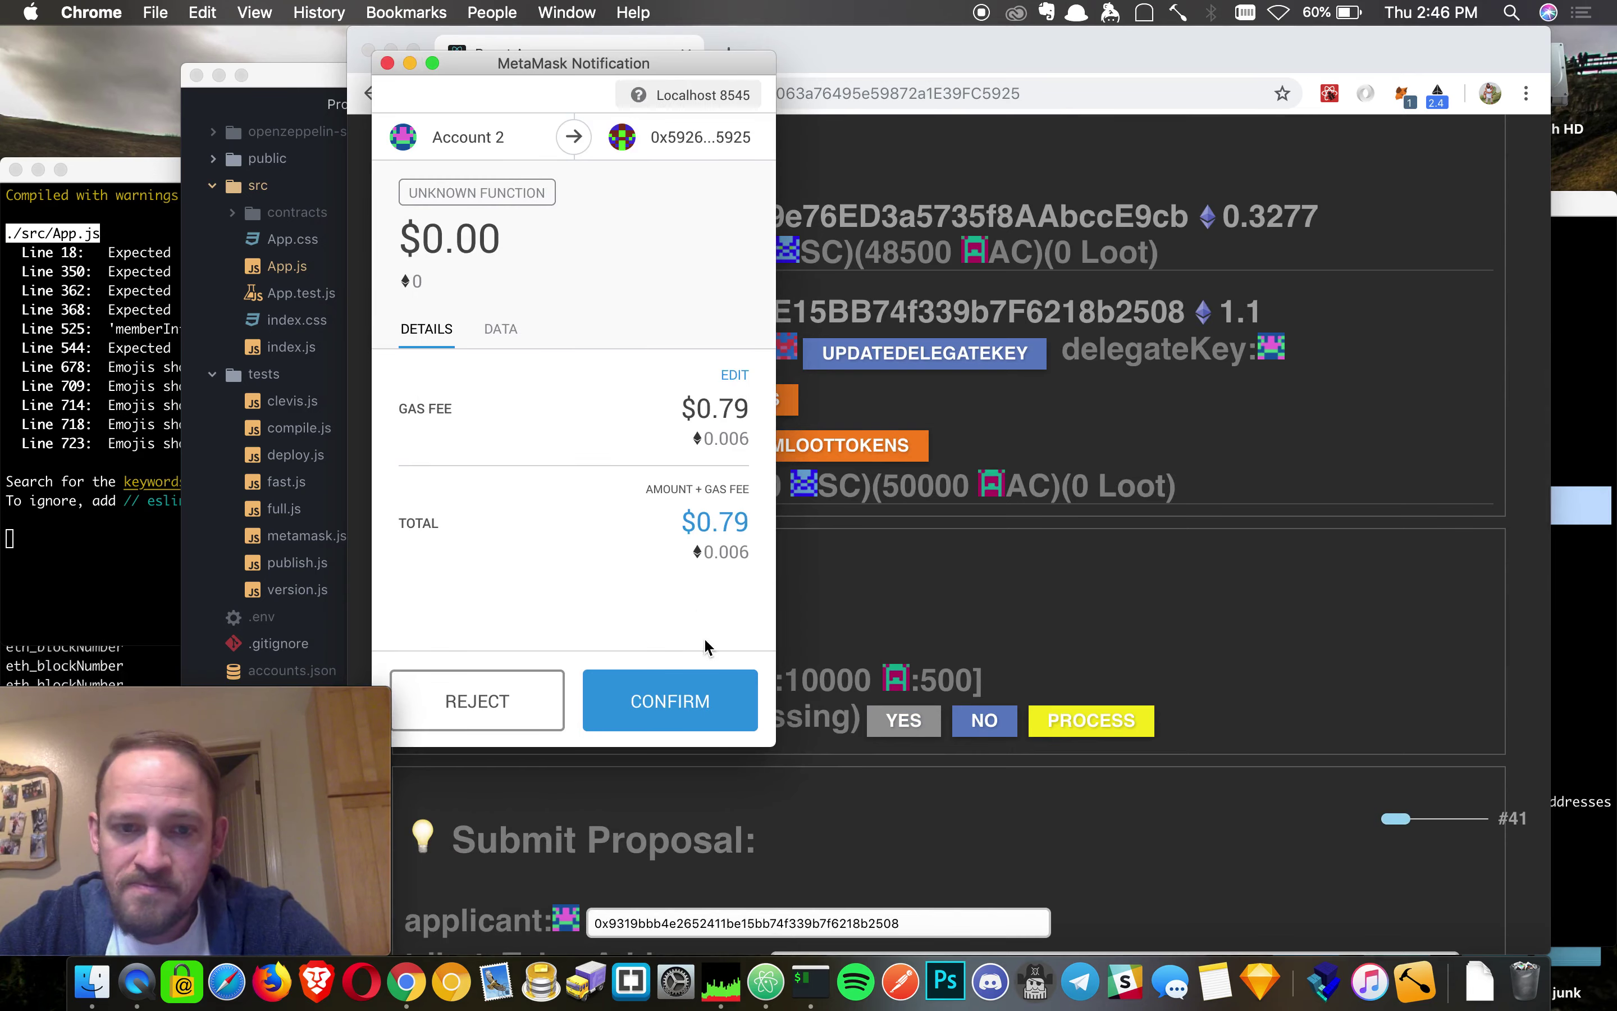
{"action": "left_click", "coordinate": [670, 692]}
- Approve the 10000 and 500 tributes and submit proposal 1 for 100 shares
{"action": "scroll", "coordinate": [677, 789], "scroll_direction": "down", "scroll_amount": 5}
{"action": "scroll", "coordinate": [677, 789], "scroll_direction": "down", "scroll_amount": 1}
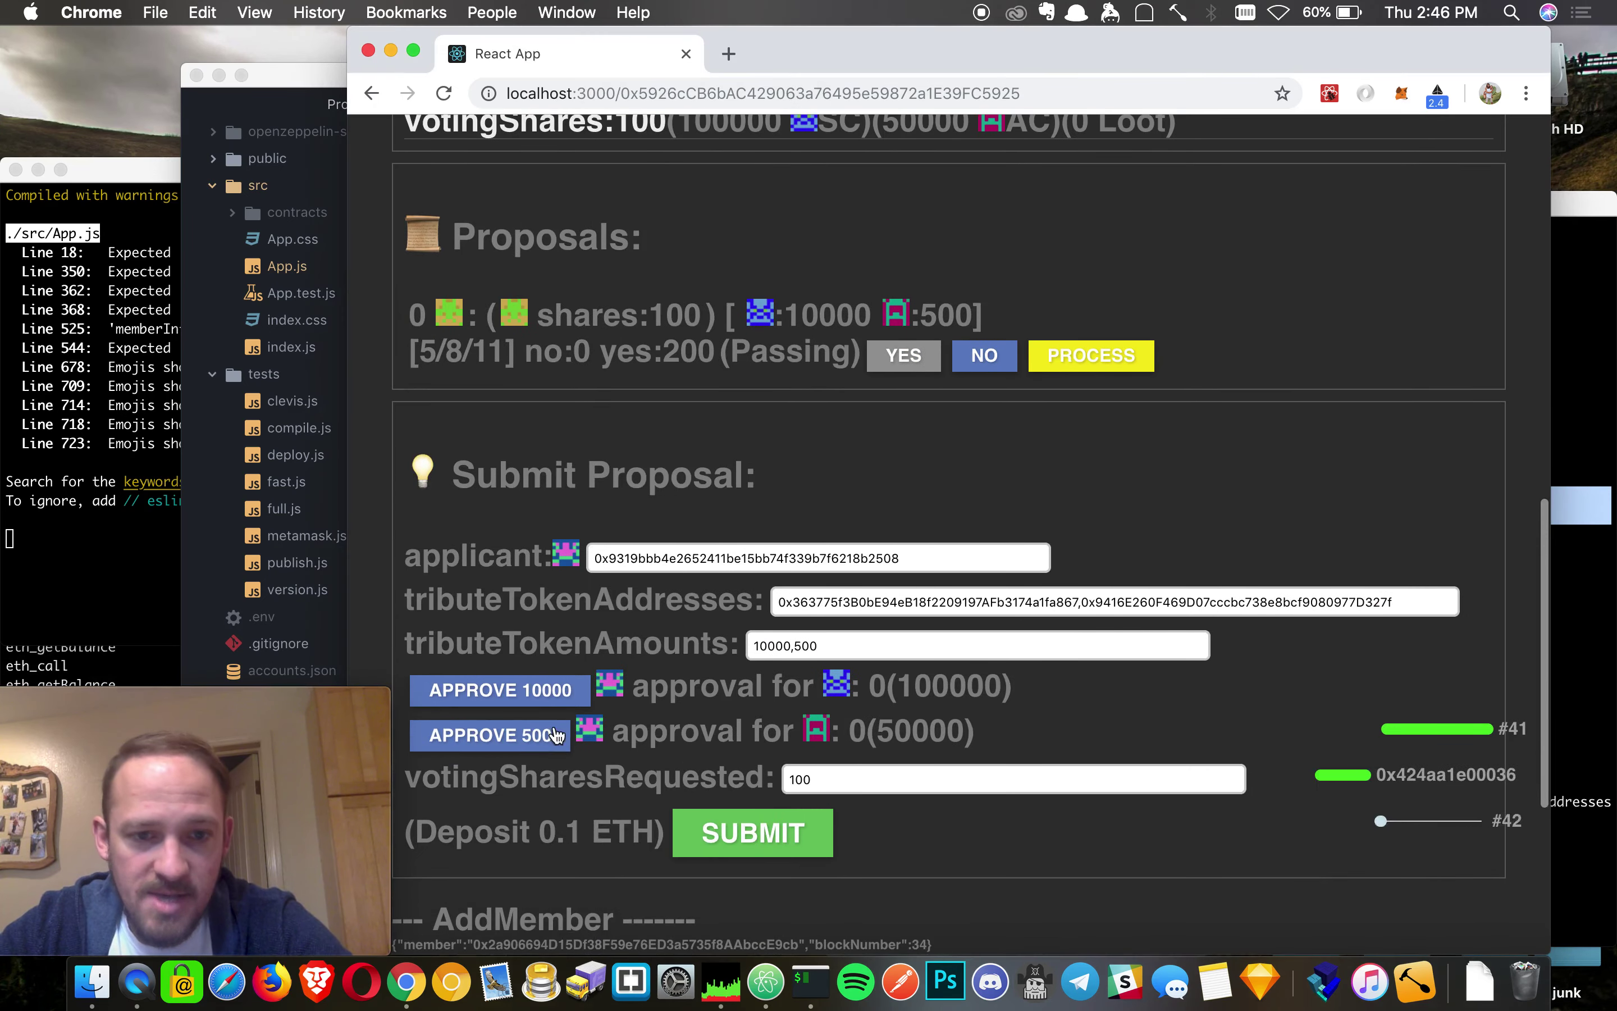
{"action": "left_click", "coordinate": [510, 689]}
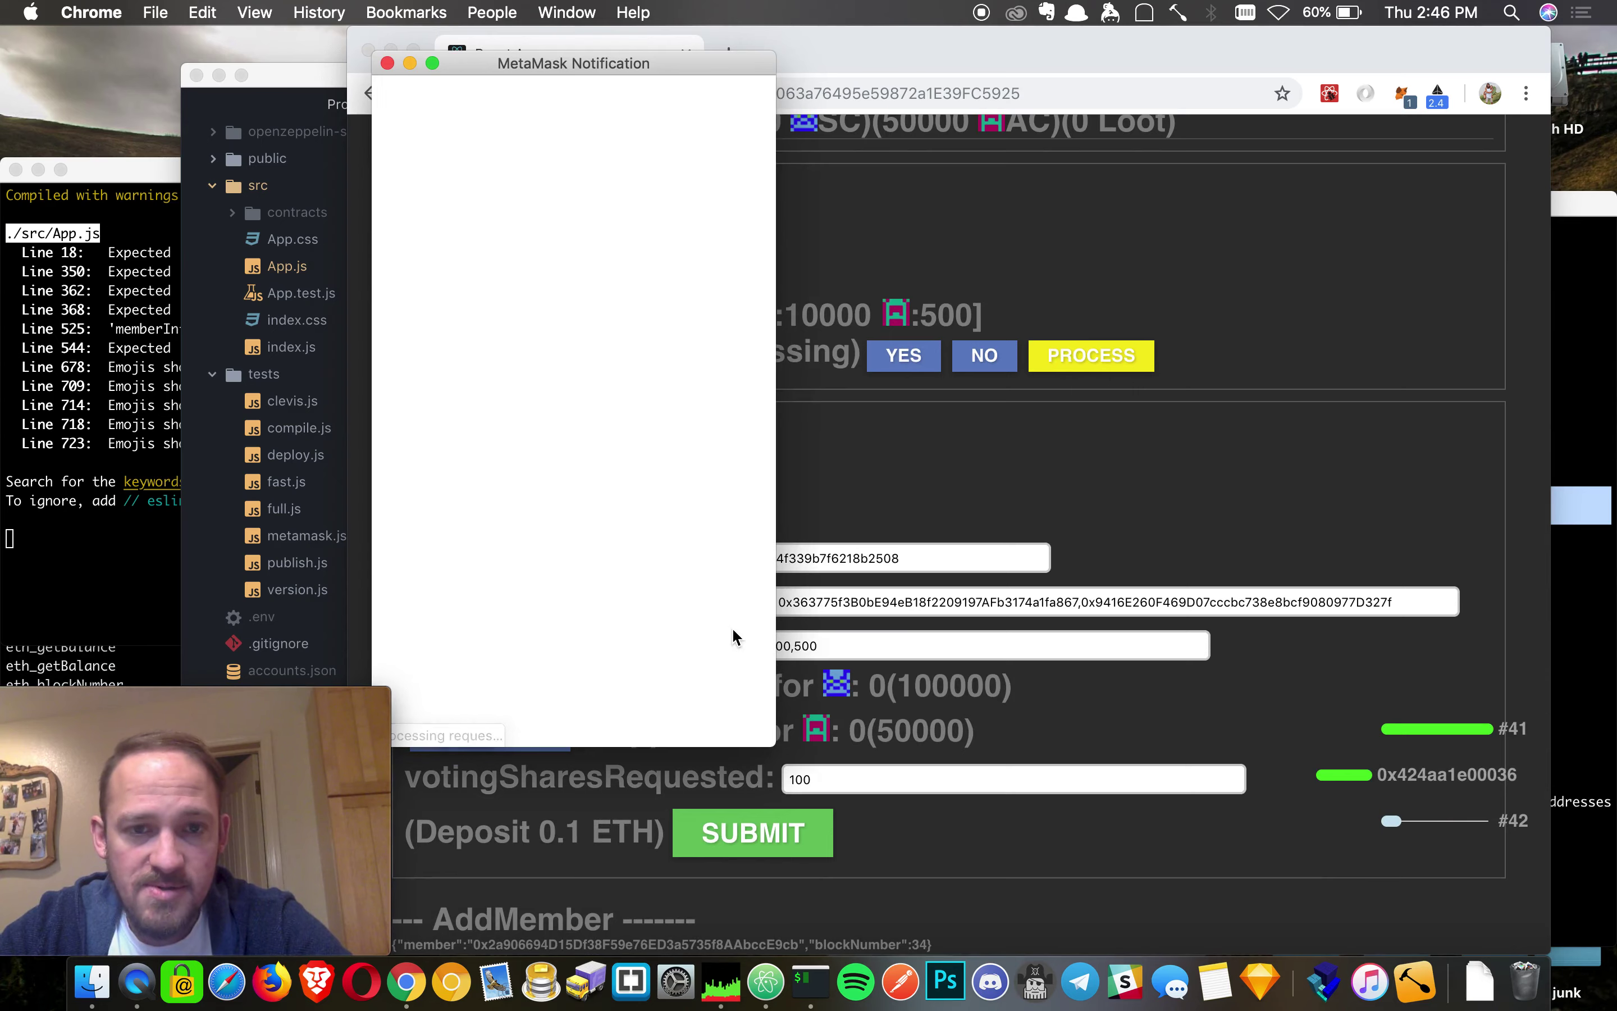
{"action": "left_click", "coordinate": [665, 698]}
{"action": "left_click", "coordinate": [523, 736]}
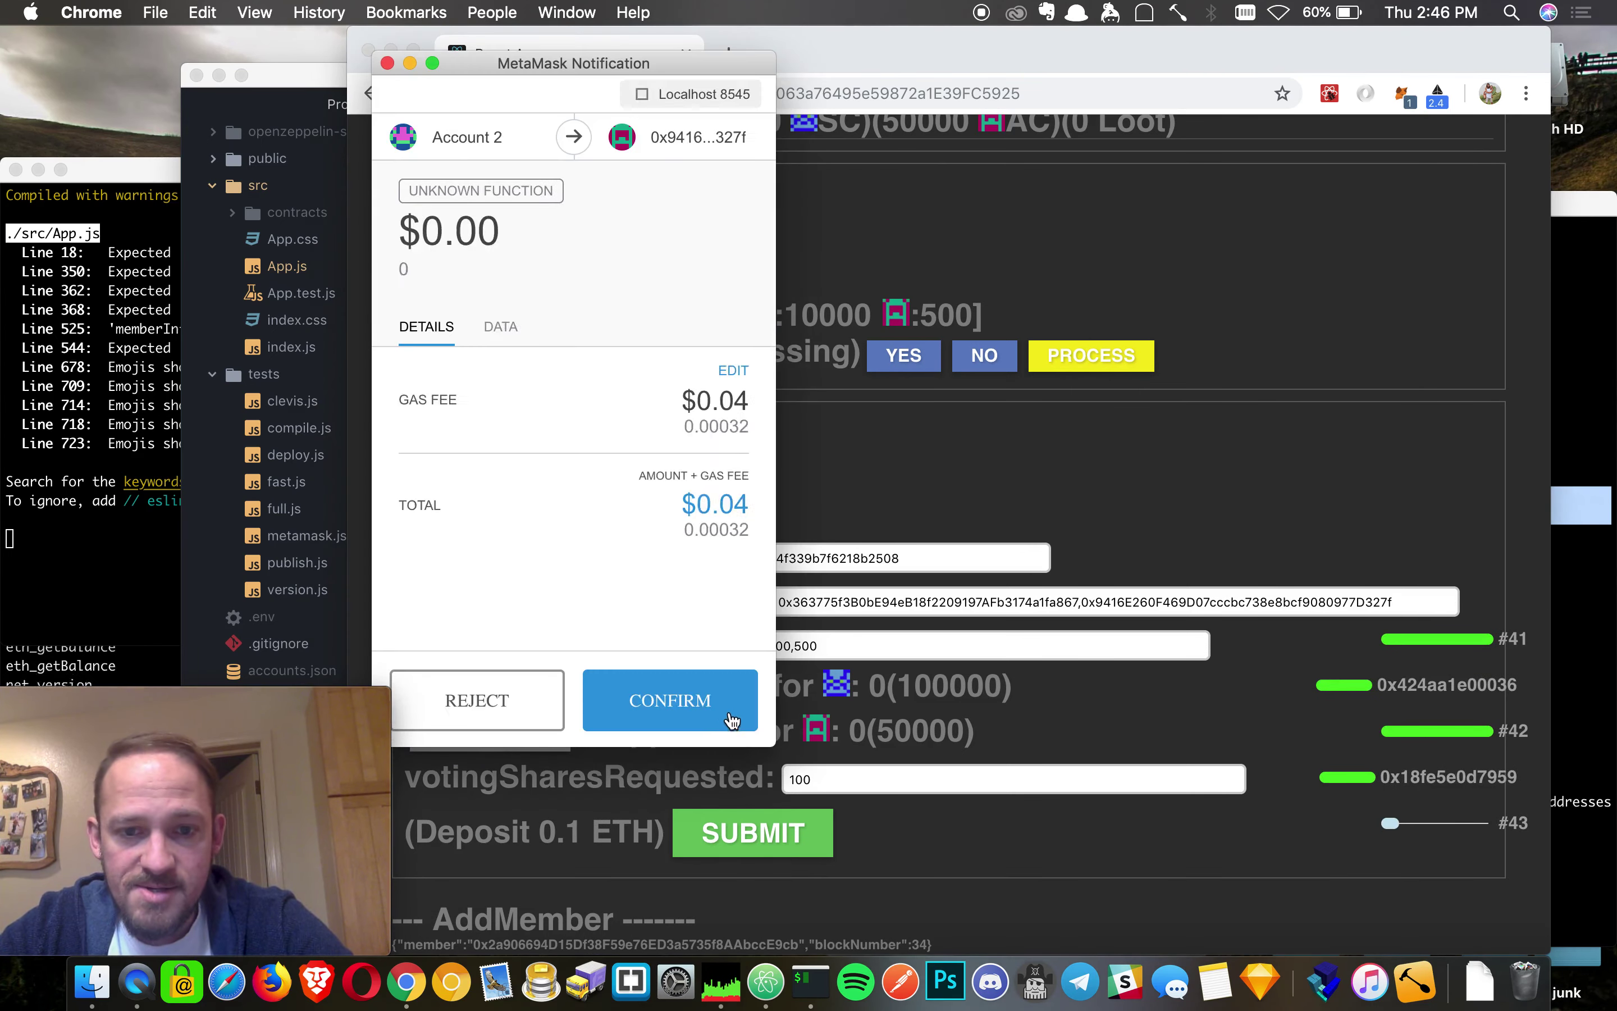
{"action": "left_click", "coordinate": [717, 702]}
{"action": "left_click", "coordinate": [755, 848]}
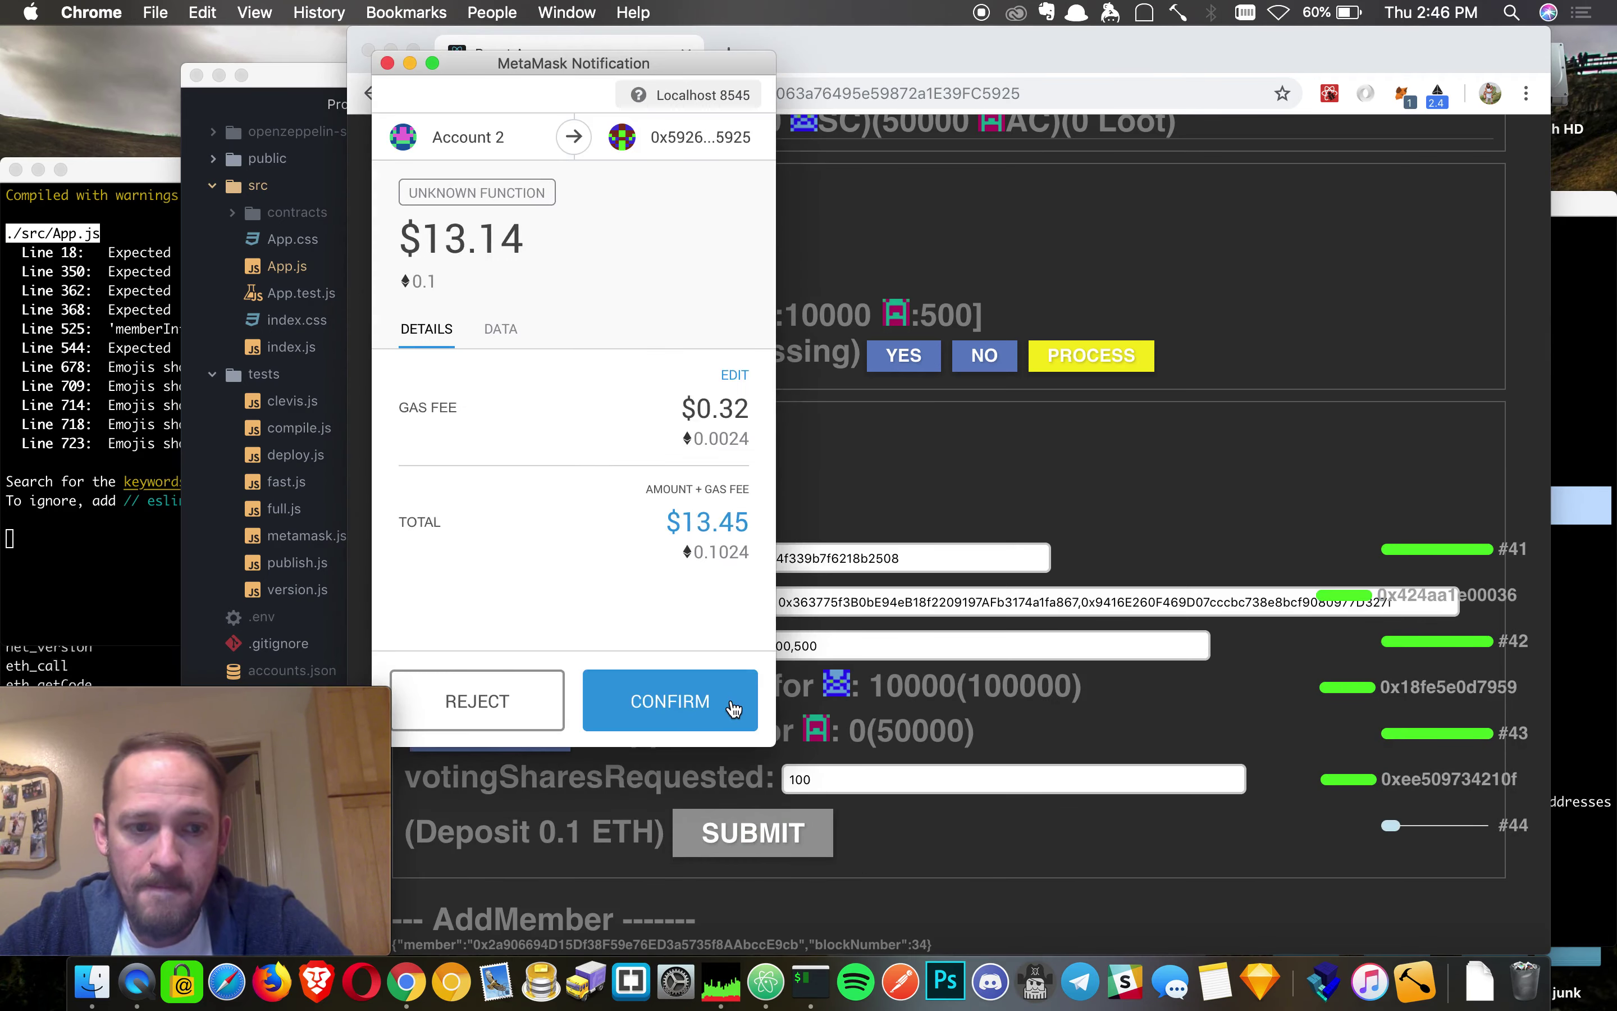
{"action": "left_click", "coordinate": [705, 696]}
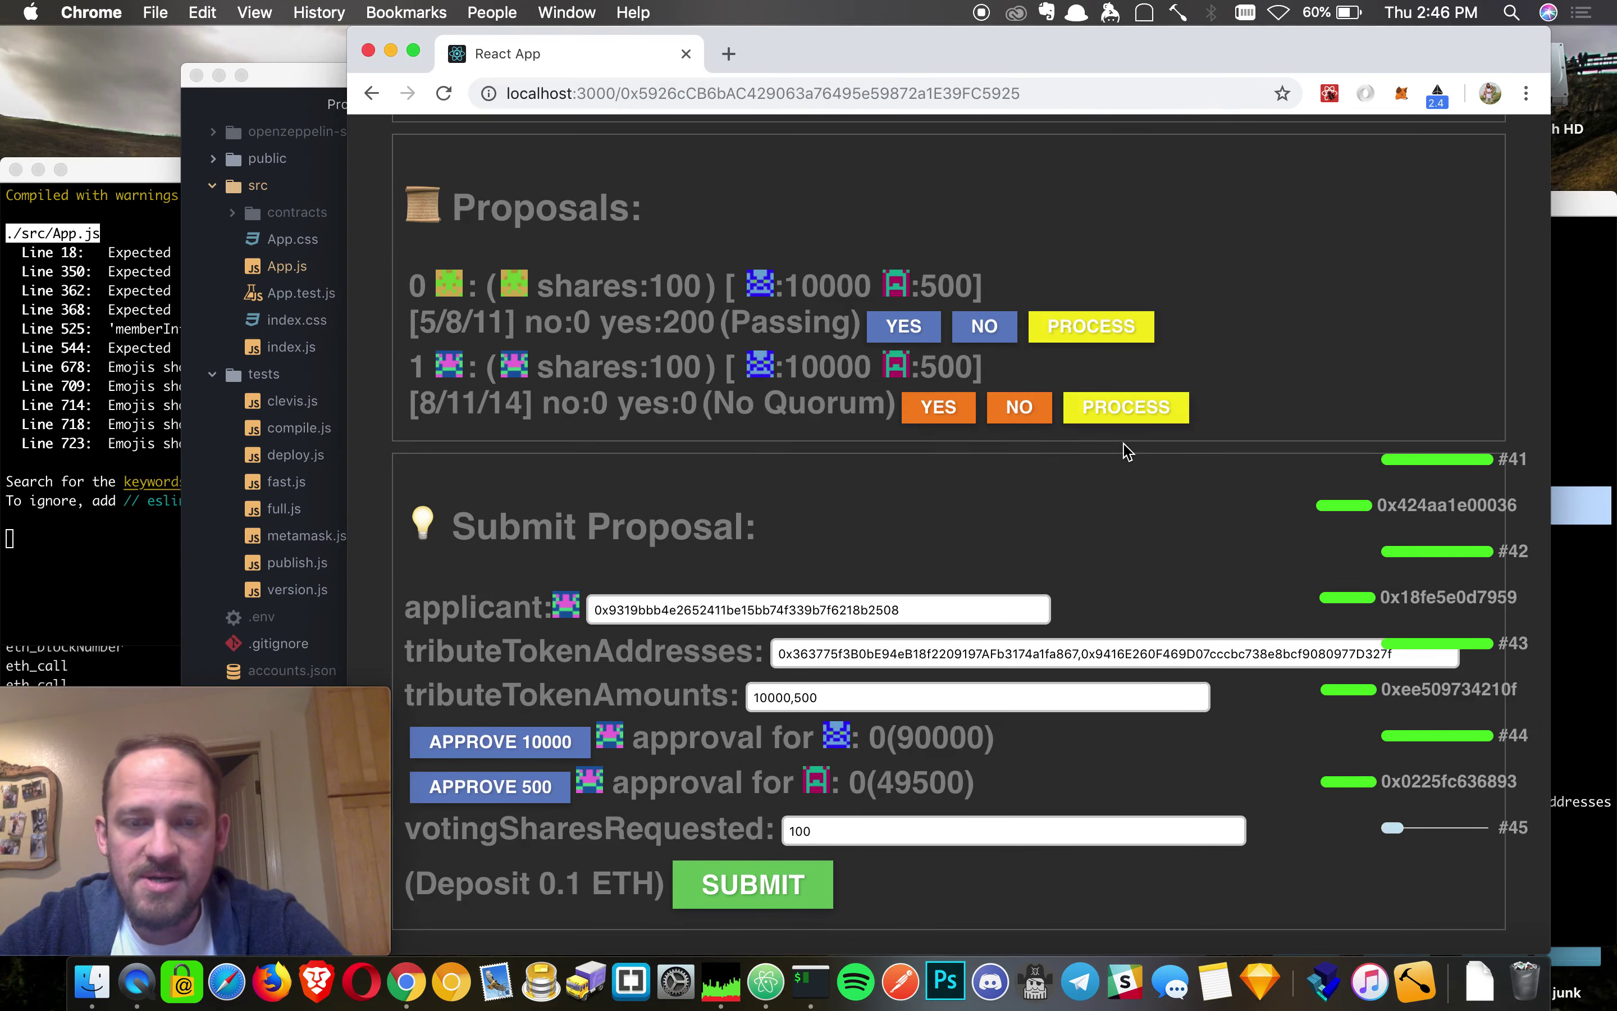
{"action": "left_click", "coordinate": [932, 414]}
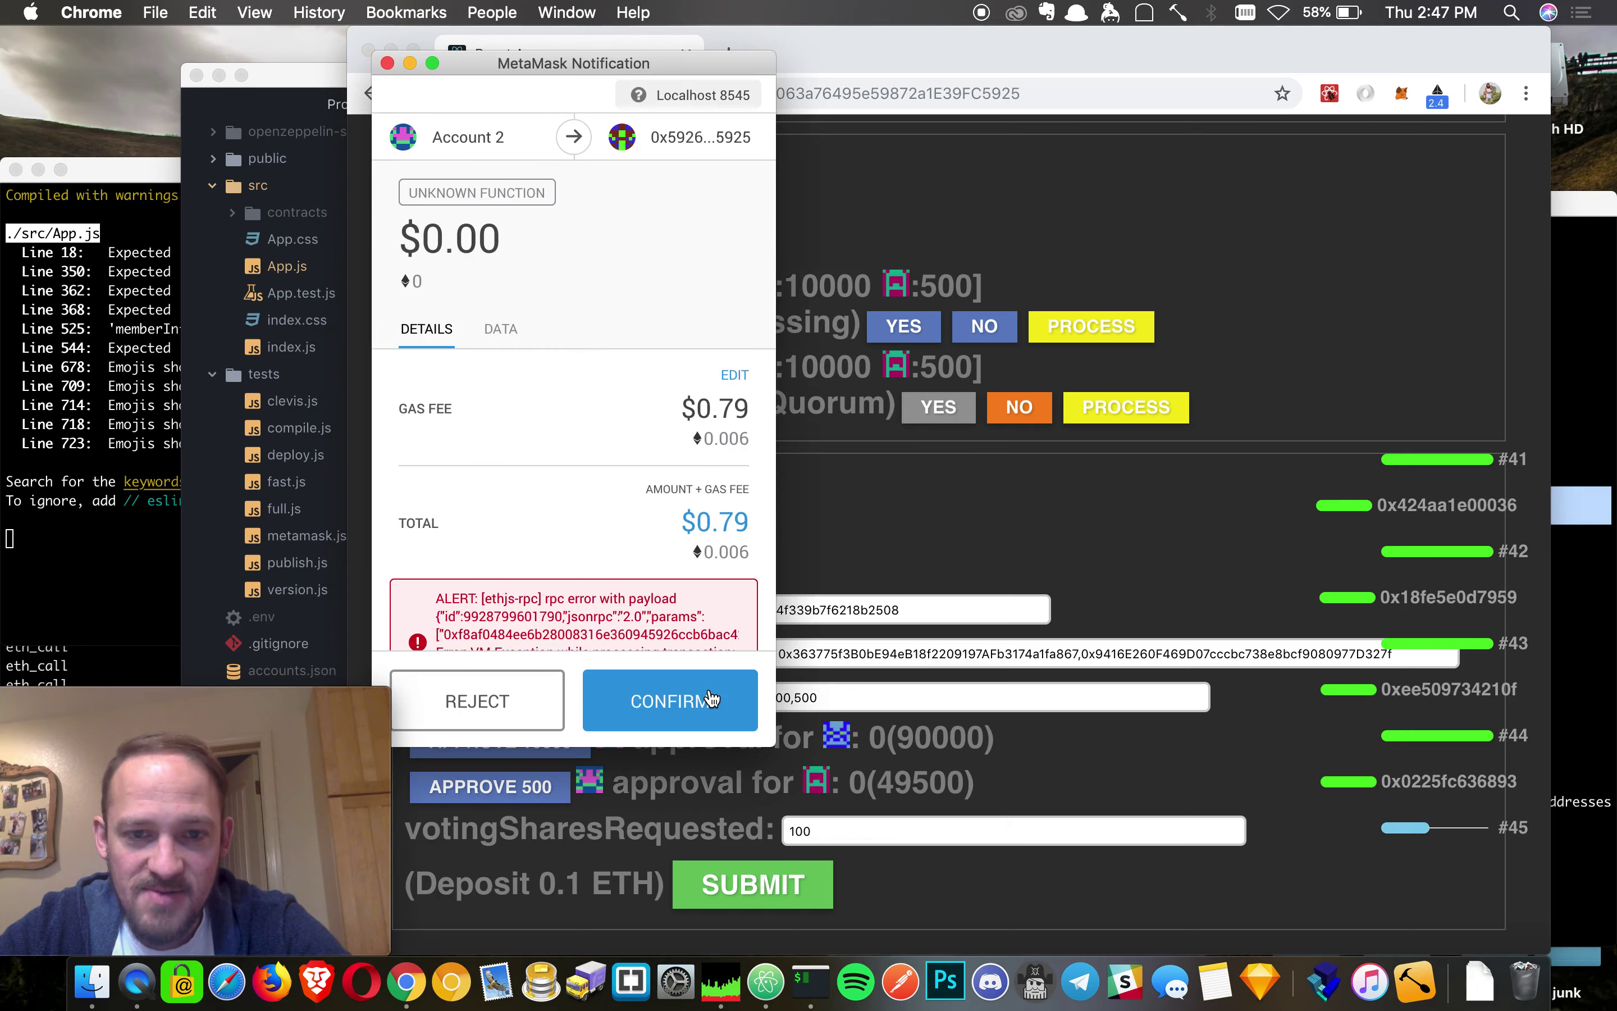
{"action": "left_click", "coordinate": [387, 62]}
{"action": "scroll", "coordinate": [635, 373], "scroll_direction": "up", "scroll_amount": 10}
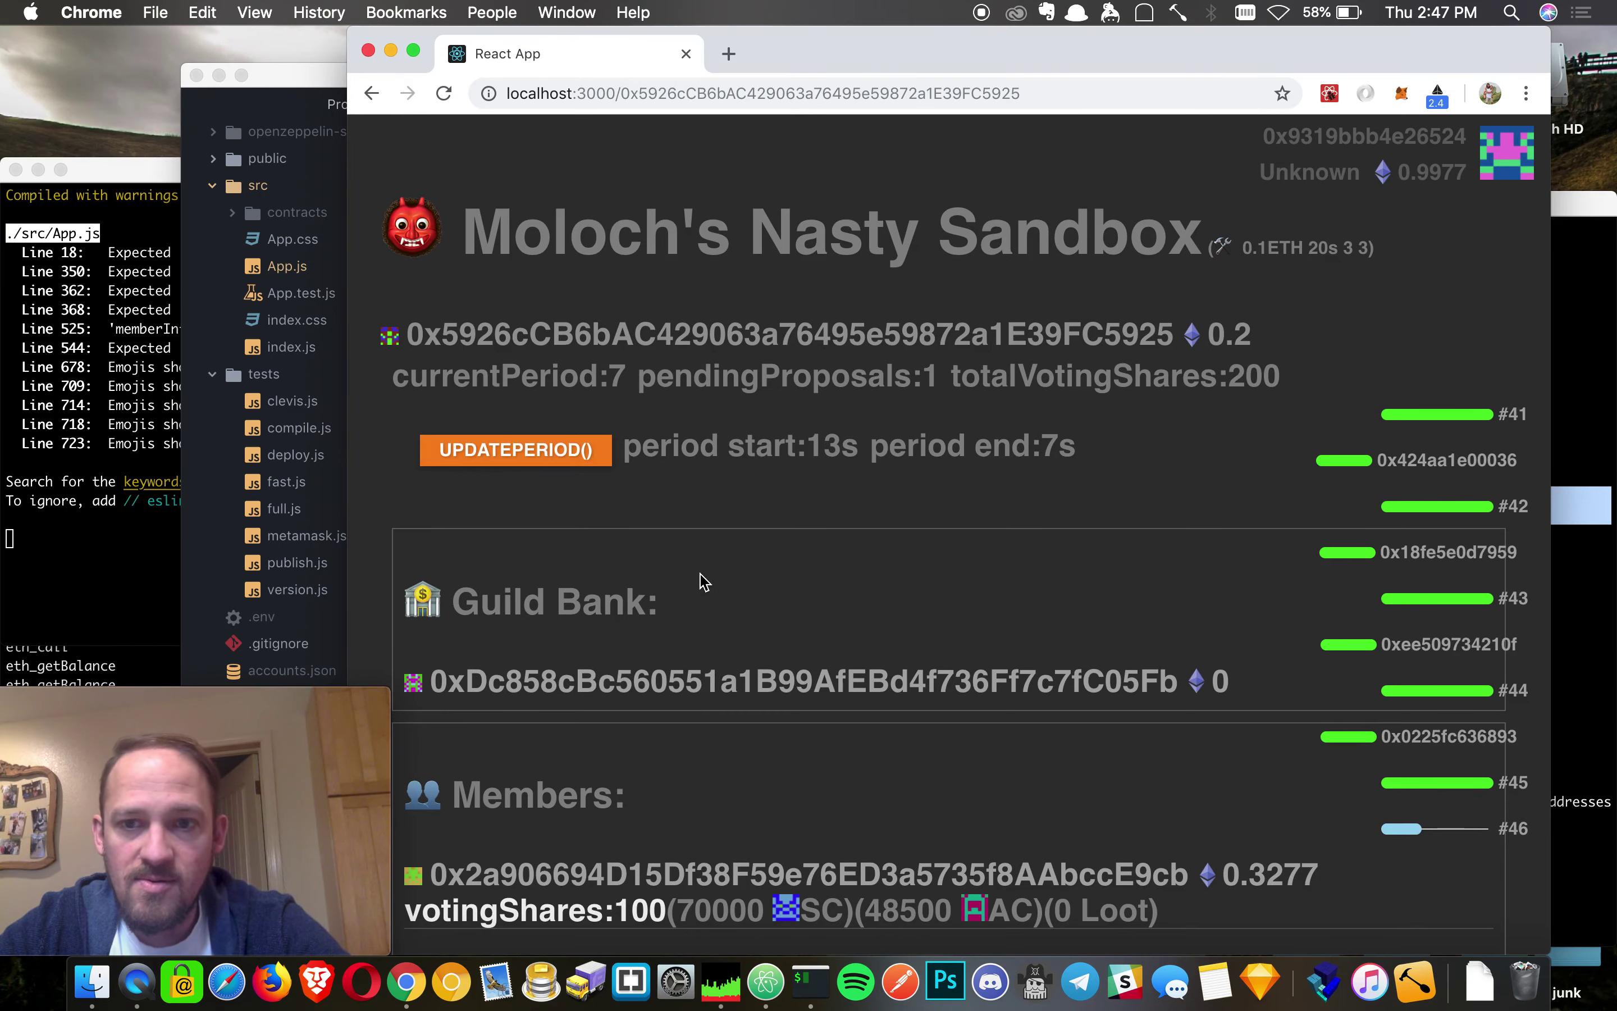
{"action": "scroll", "coordinate": [977, 529], "scroll_direction": "down", "scroll_amount": 5}
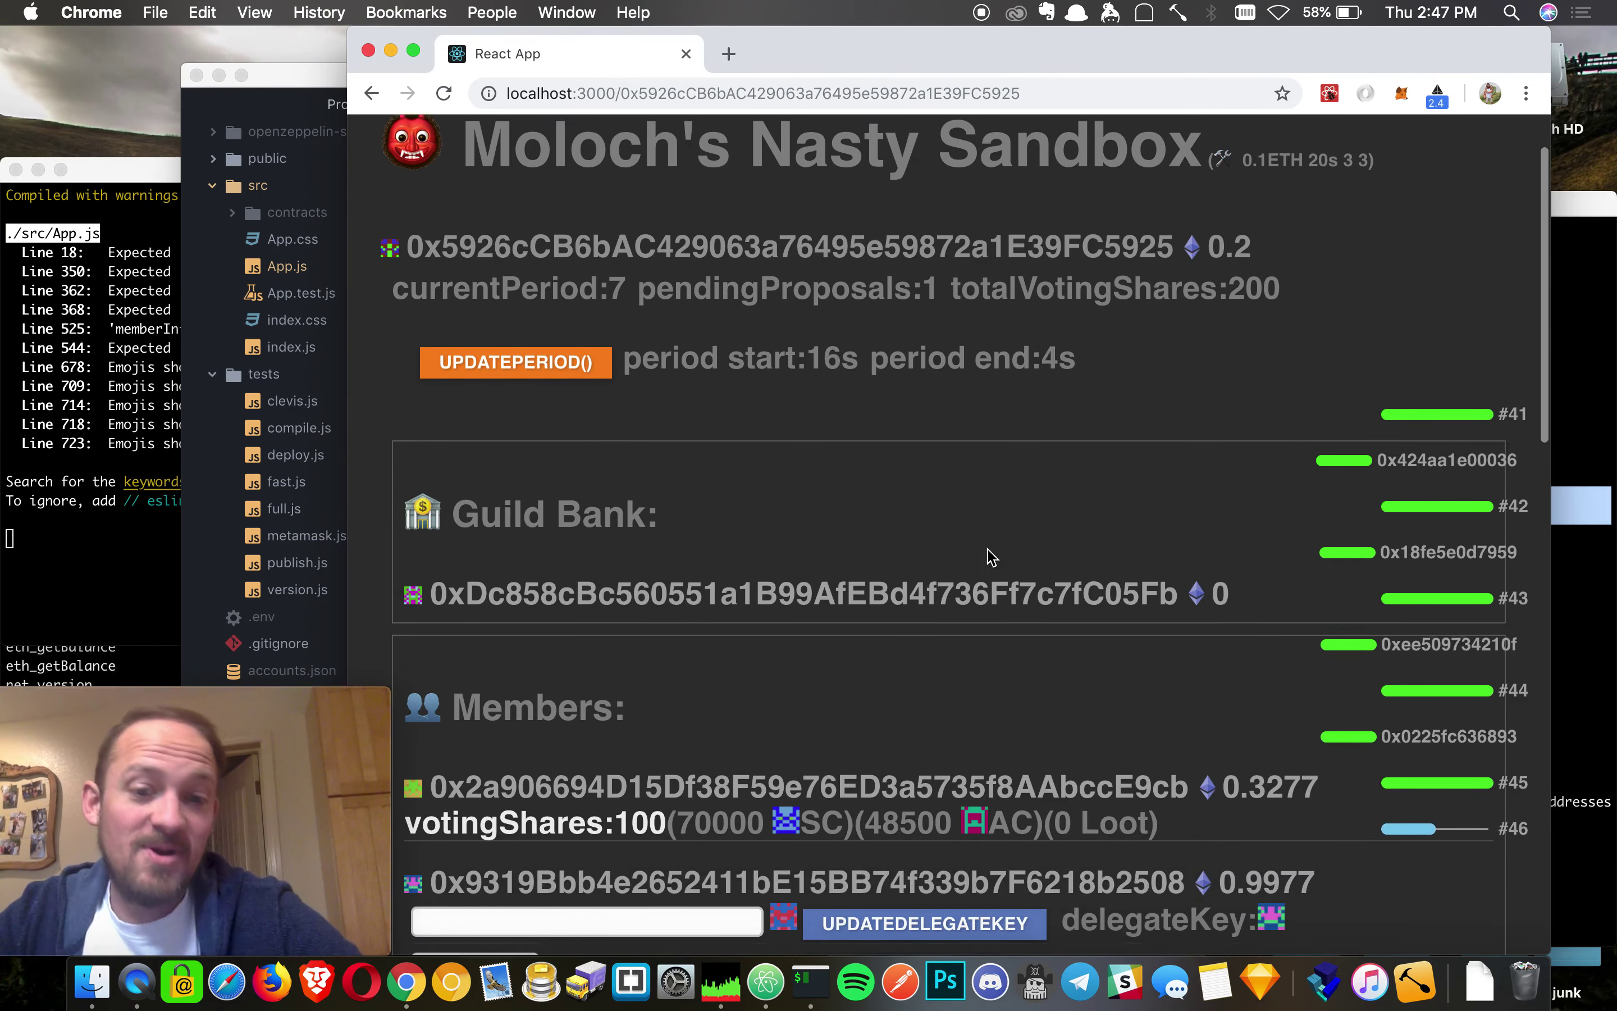
{"action": "scroll", "coordinate": [984, 547], "scroll_direction": "down", "scroll_amount": 15}
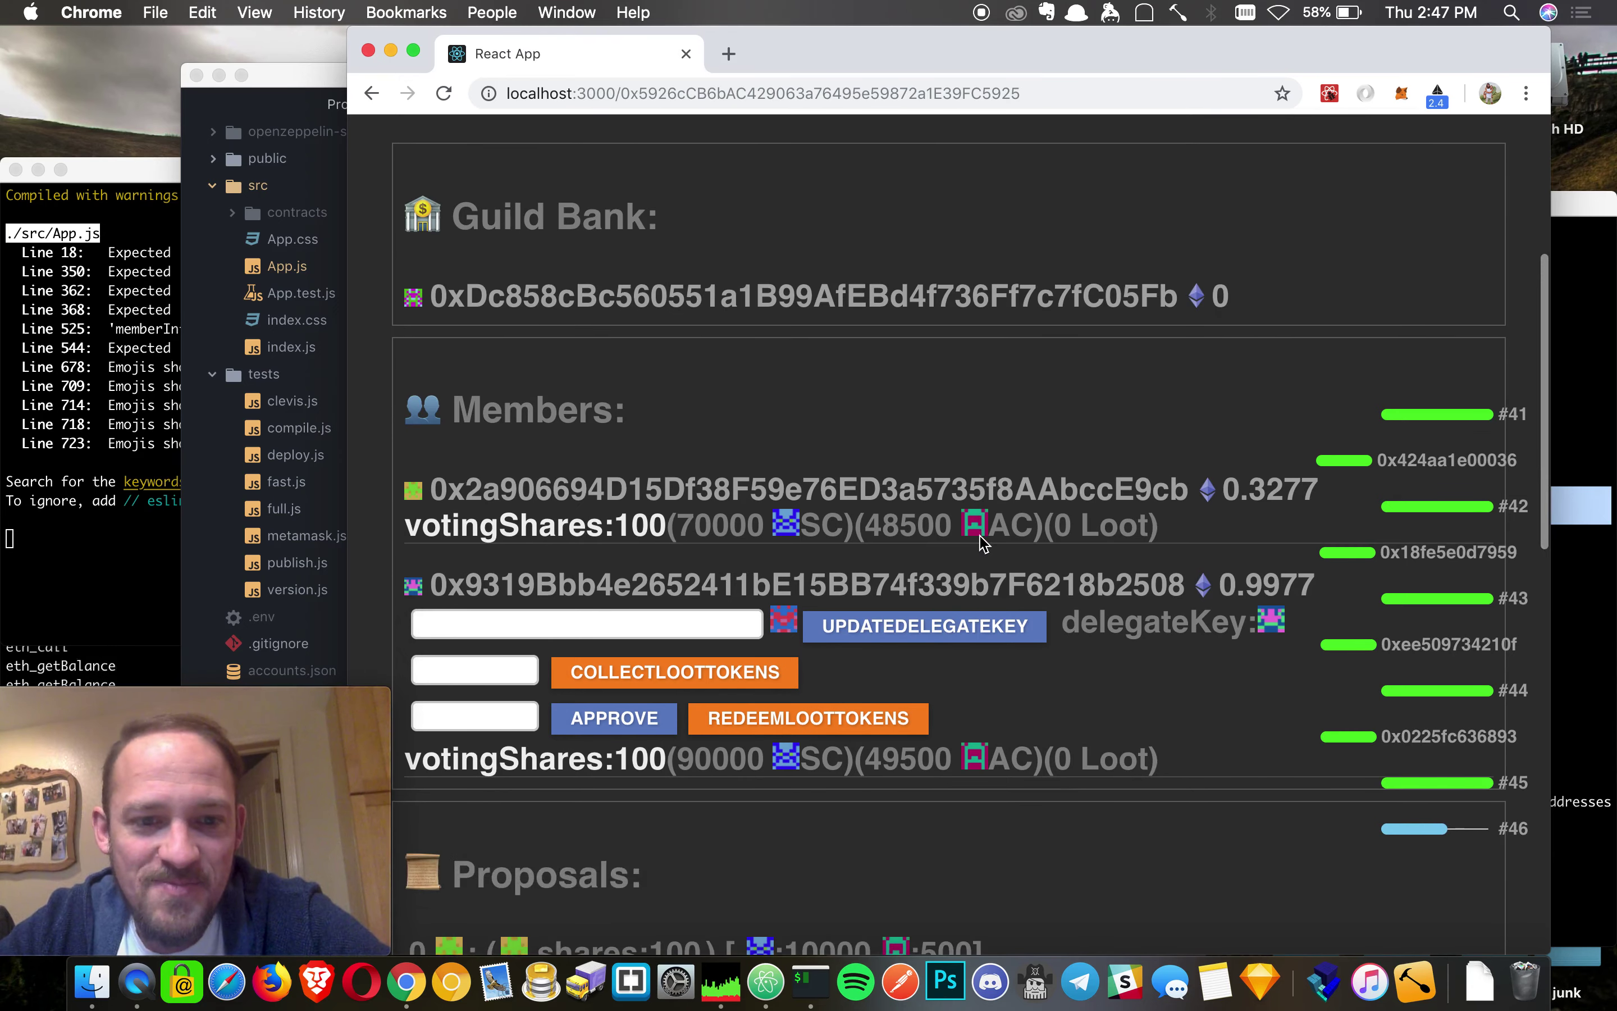
{"action": "scroll", "coordinate": [982, 543], "scroll_direction": "down", "scroll_amount": 3}
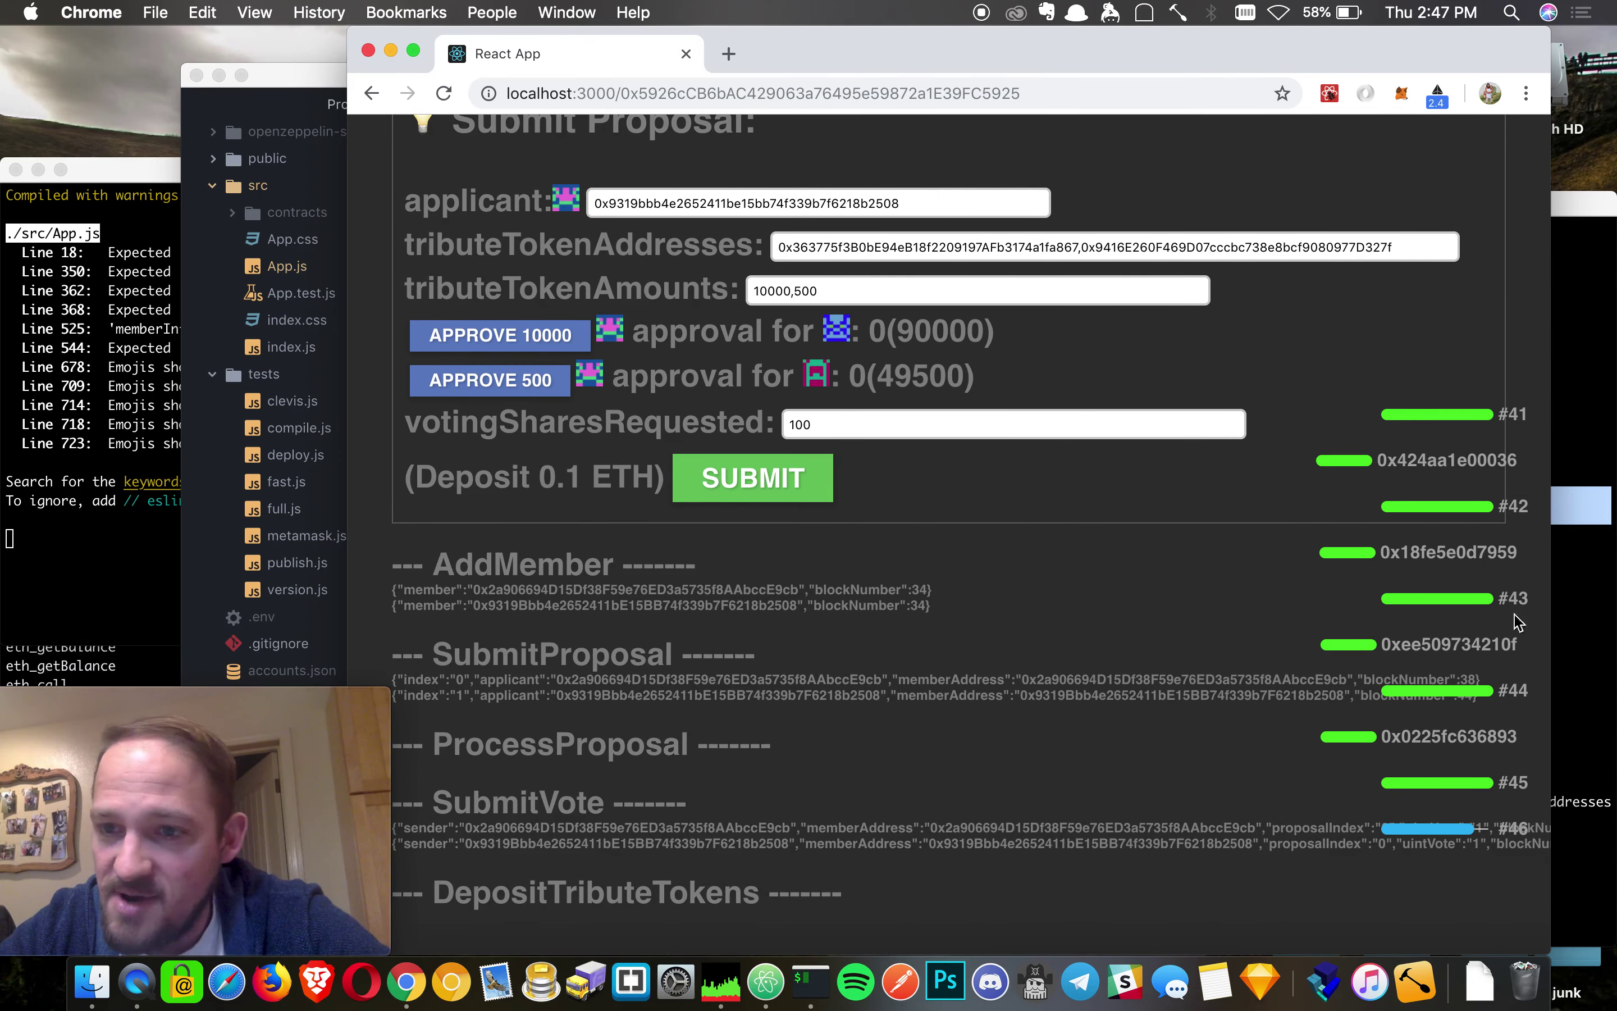
{"action": "scroll", "coordinate": [1397, 811], "scroll_direction": "up", "scroll_amount": 20}
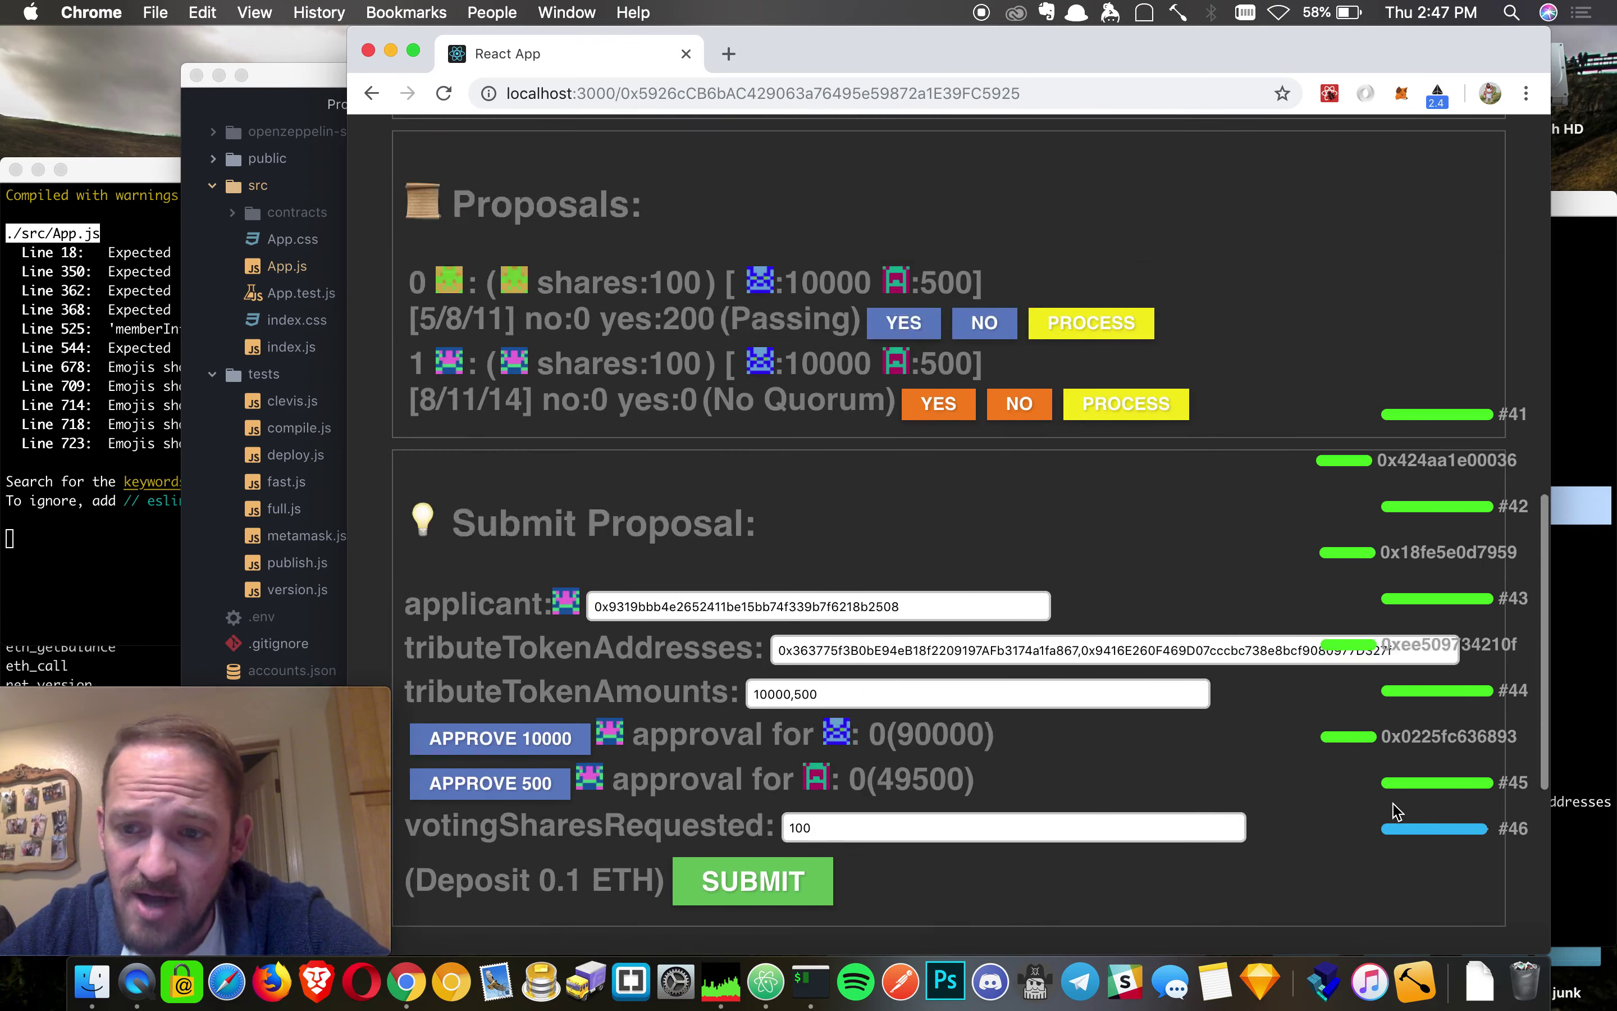
- Advance one period and vote yes on proposal 1, confirming both in MetaMask
{"action": "scroll", "coordinate": [1396, 810], "scroll_direction": "up", "scroll_amount": 2}
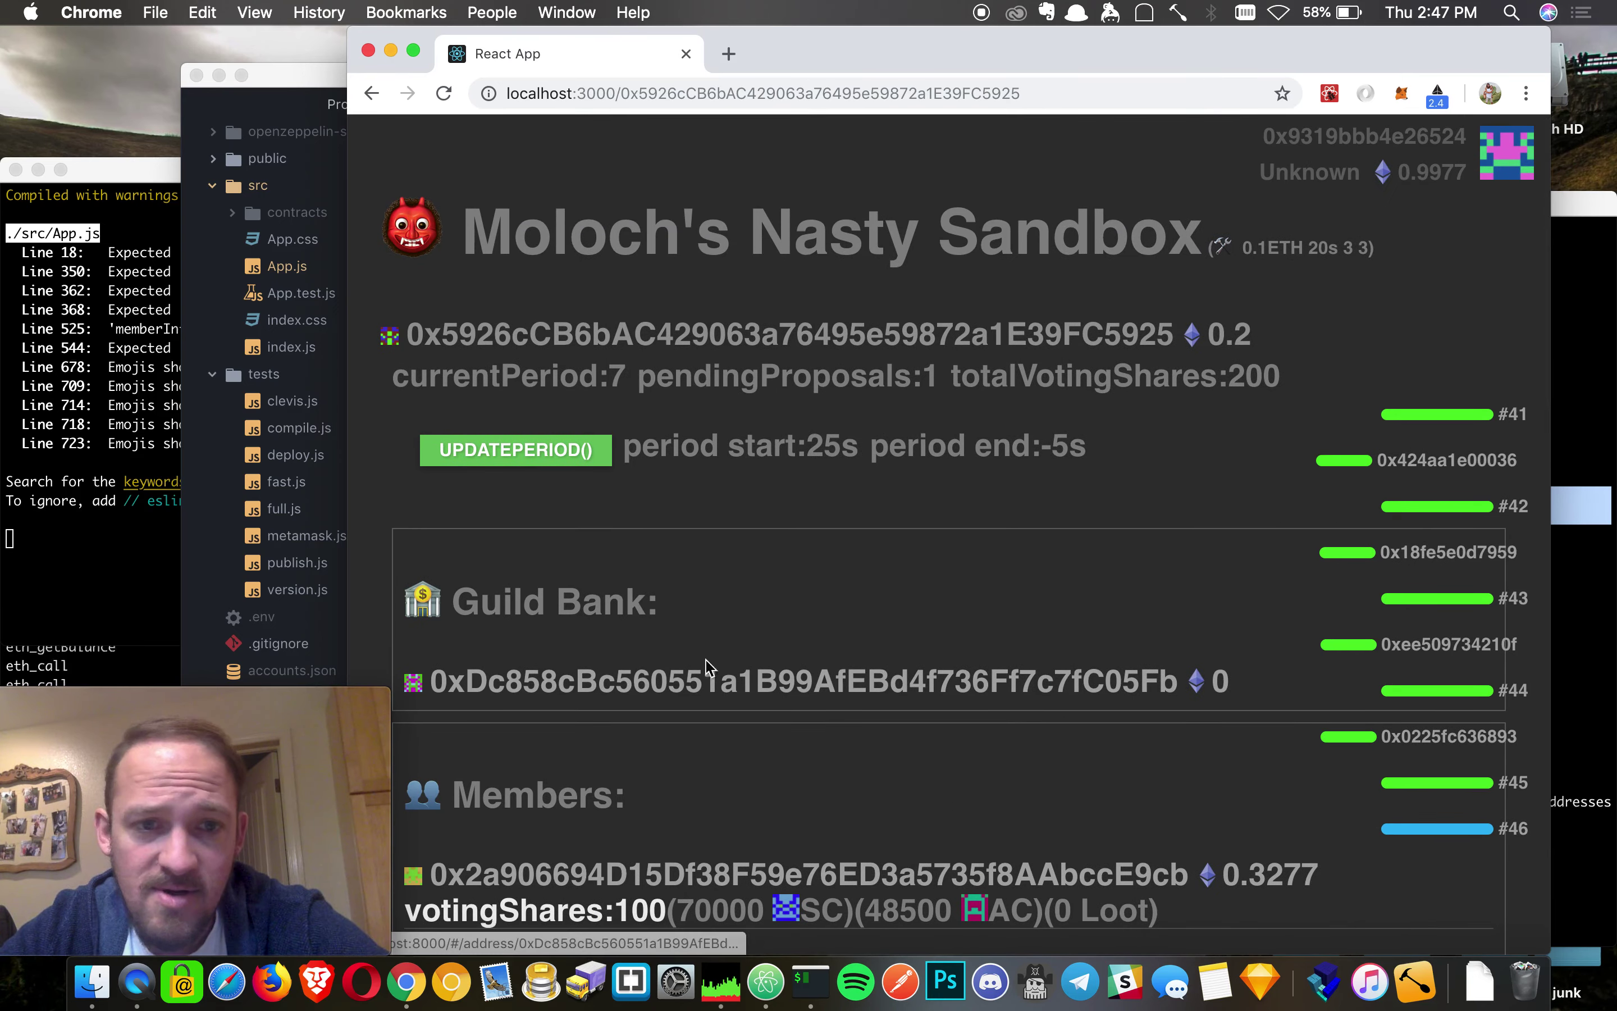
{"action": "left_click", "coordinate": [514, 451]}
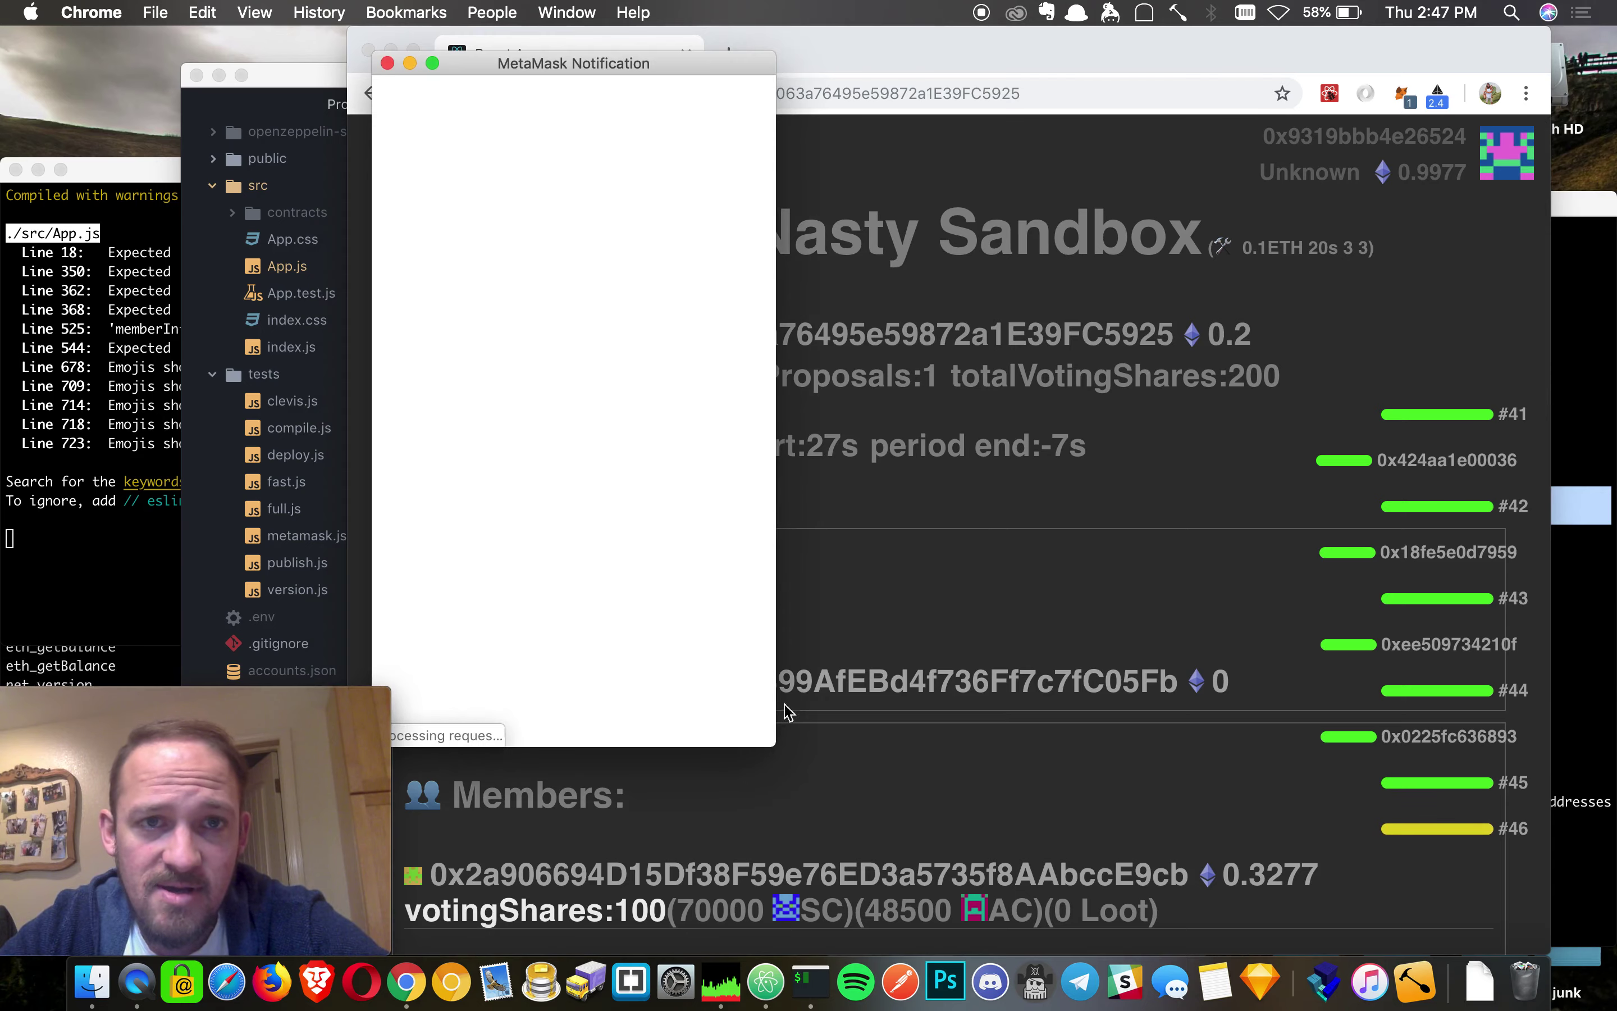
{"action": "left_click", "coordinate": [671, 696]}
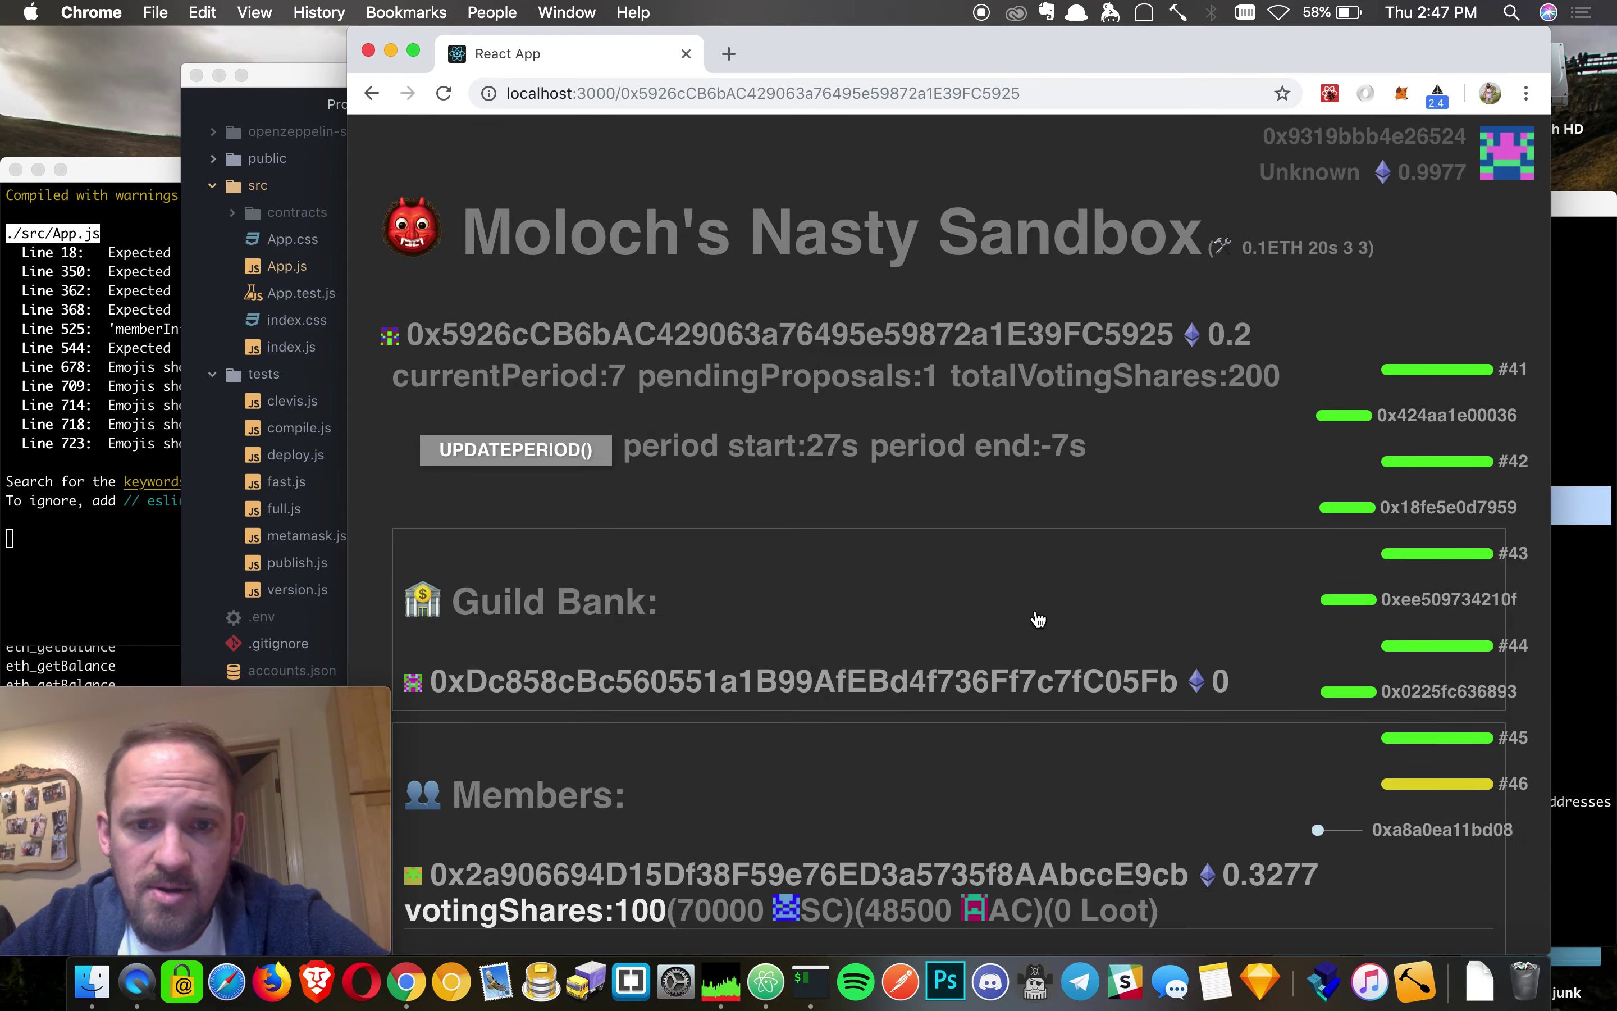
{"action": "scroll", "coordinate": [1039, 621], "scroll_direction": "down", "scroll_amount": 8}
{"action": "scroll", "coordinate": [1038, 620], "scroll_direction": "down", "scroll_amount": 4}
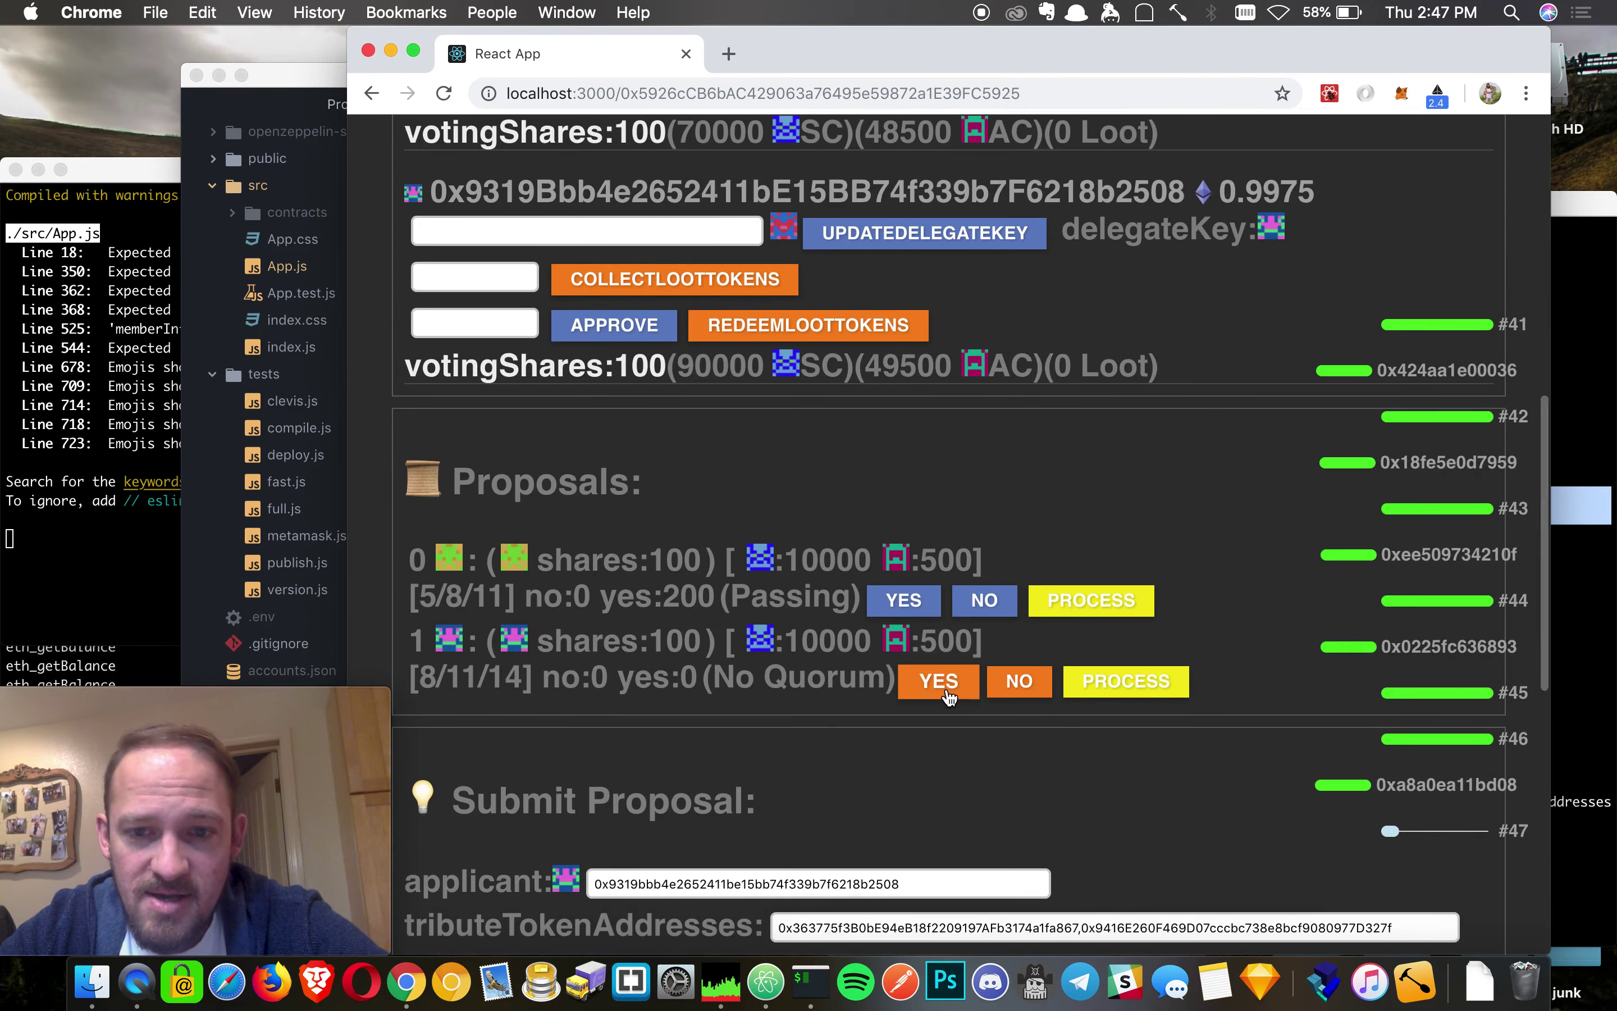
{"action": "left_click", "coordinate": [939, 682]}
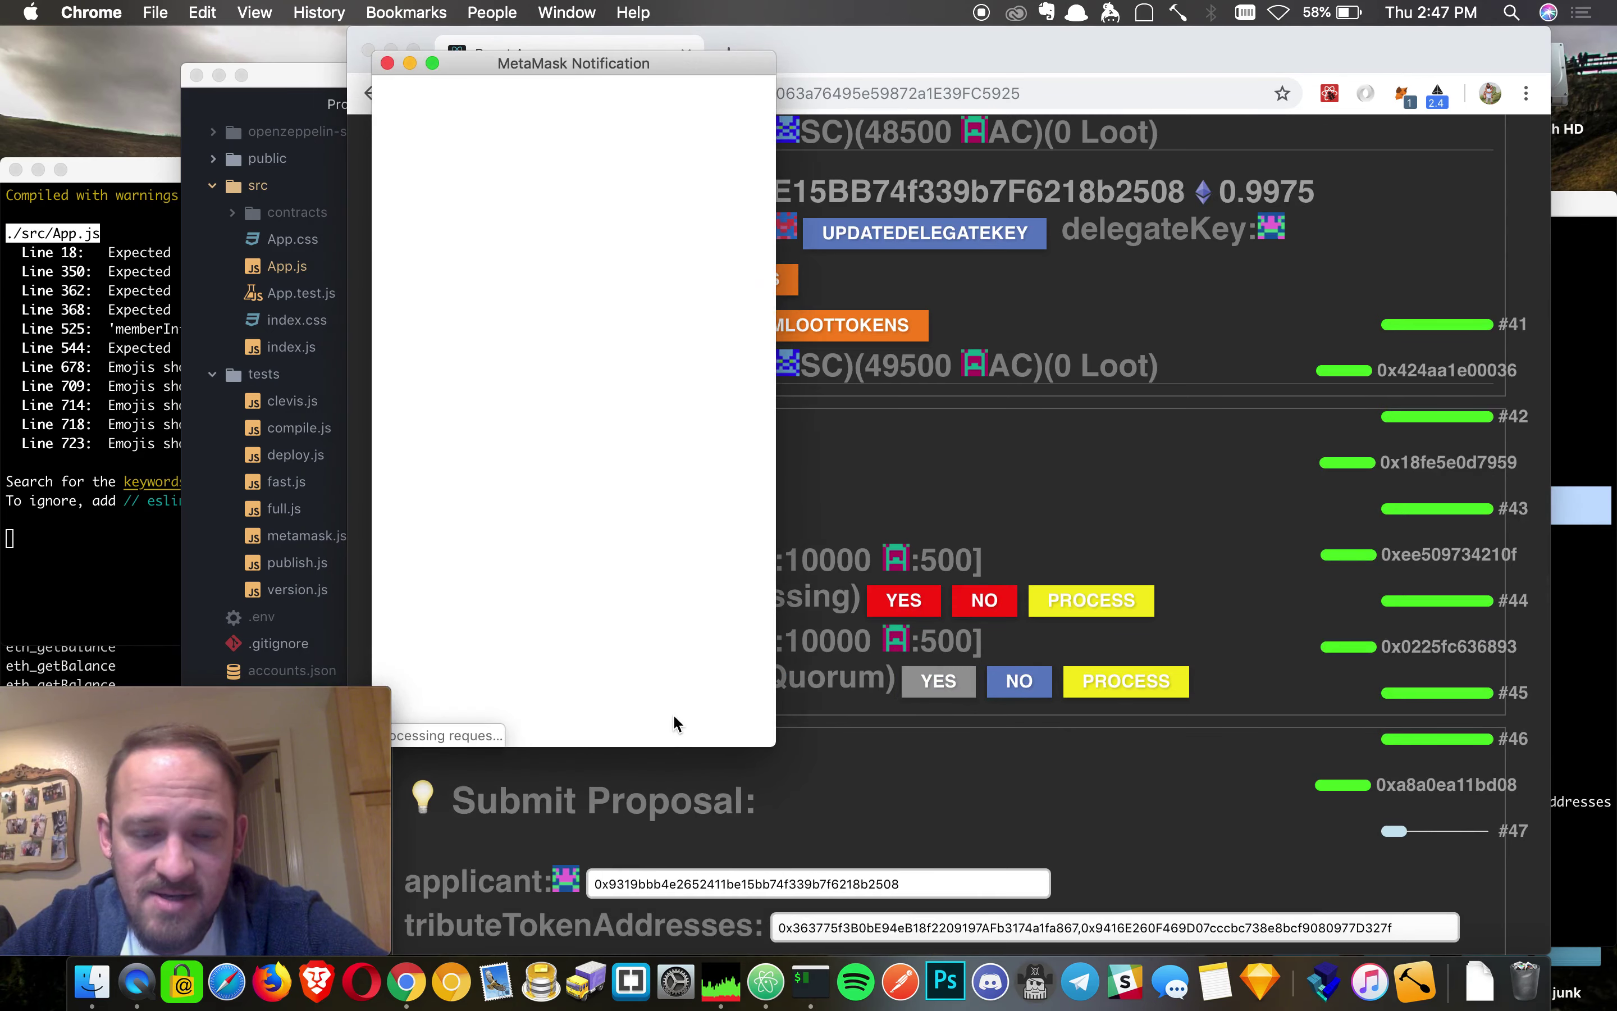
{"action": "left_click", "coordinate": [712, 690]}
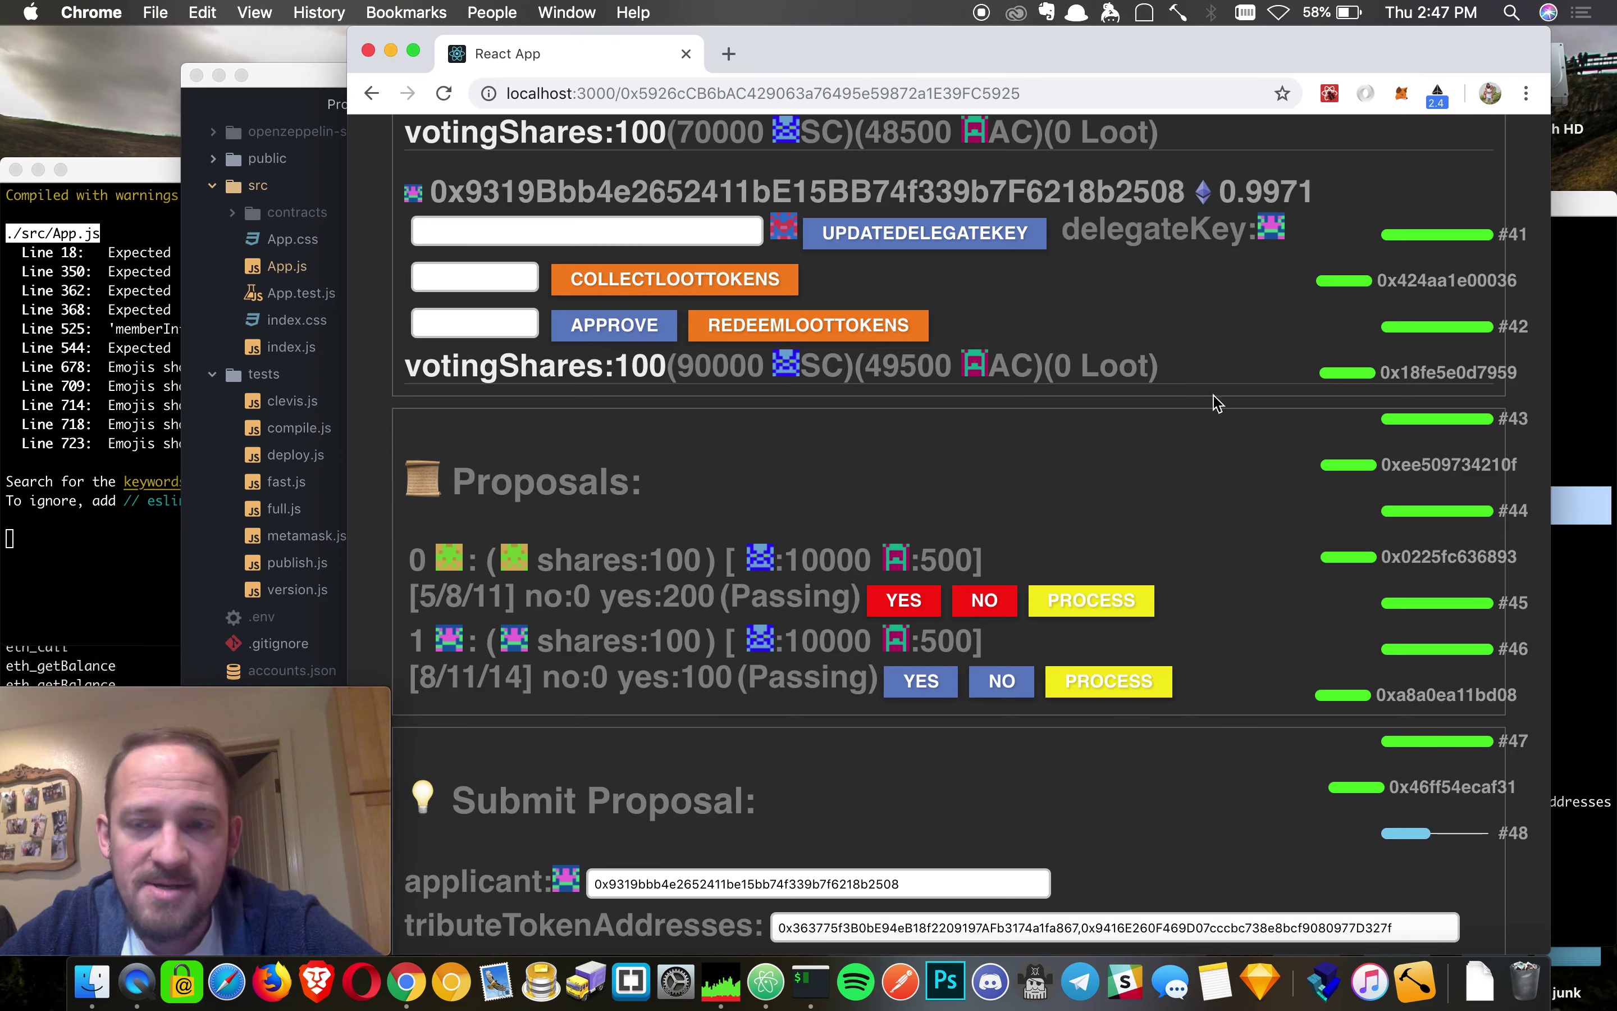
- Check the proposals, then advance the DAO one period and confirm the transaction
{"action": "scroll", "coordinate": [1214, 381], "scroll_direction": "up", "scroll_amount": 4}
{"action": "scroll", "coordinate": [1215, 381], "scroll_direction": "up", "scroll_amount": 4}
{"action": "scroll", "coordinate": [1215, 382], "scroll_direction": "down", "scroll_amount": 6}
{"action": "scroll", "coordinate": [1215, 381], "scroll_direction": "up", "scroll_amount": 2}
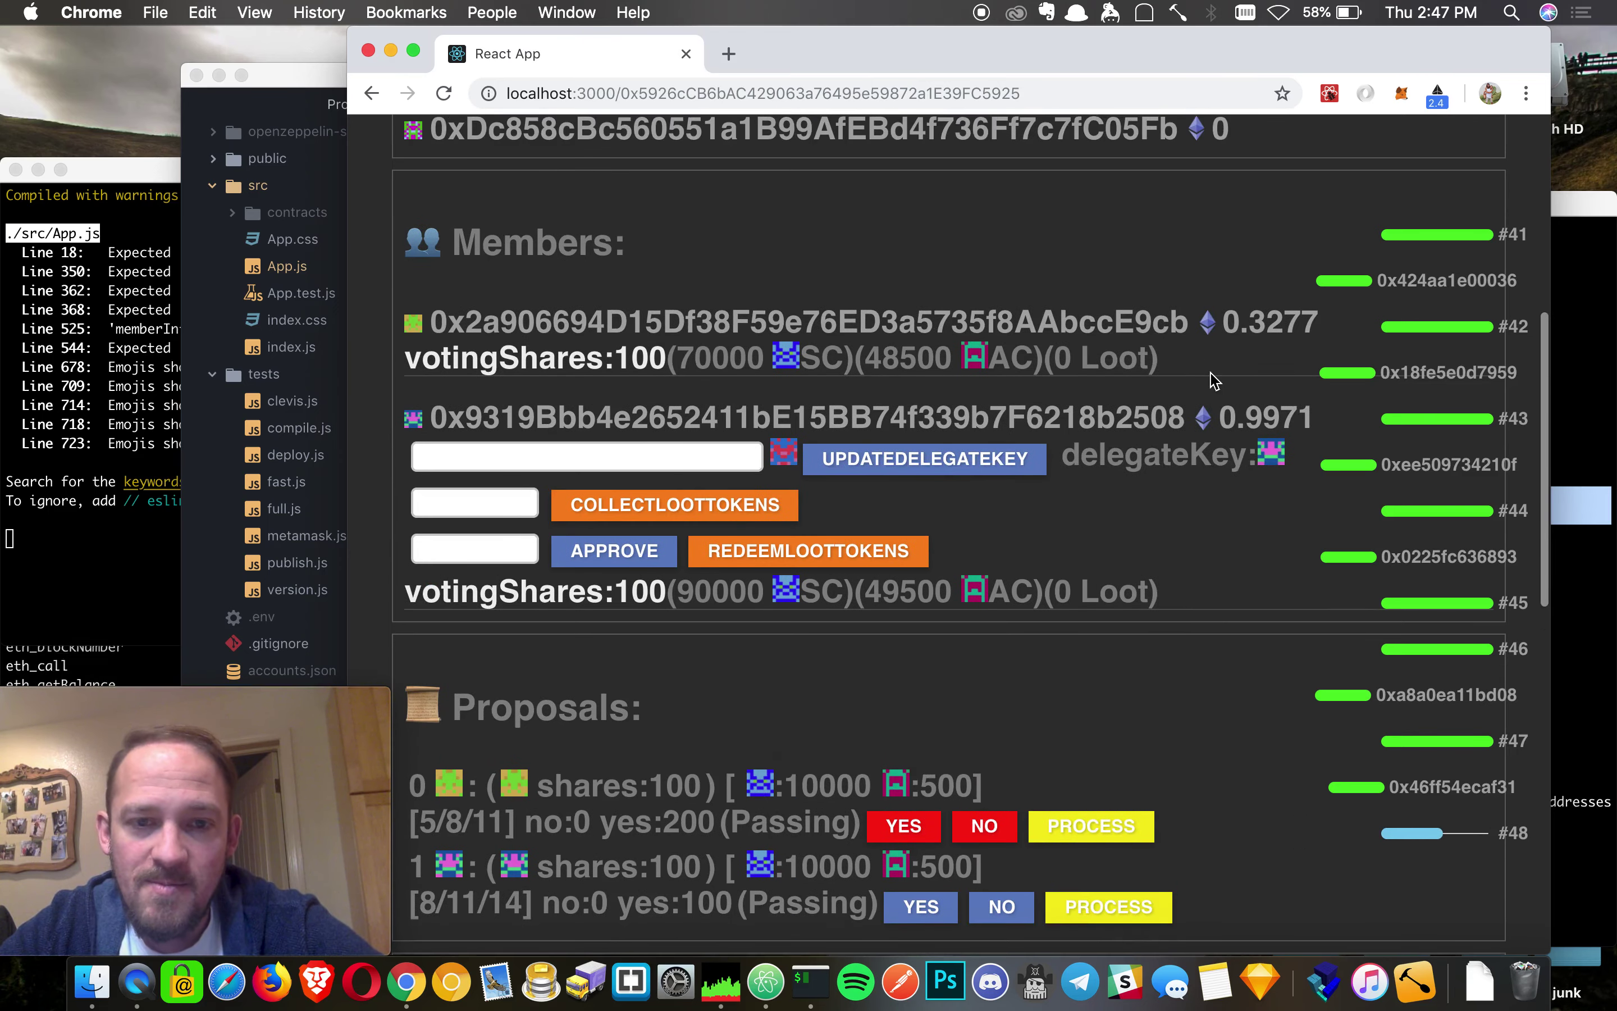
{"action": "scroll", "coordinate": [1213, 381], "scroll_direction": "up", "scroll_amount": 2}
{"action": "scroll", "coordinate": [1212, 379], "scroll_direction": "down", "scroll_amount": 5}
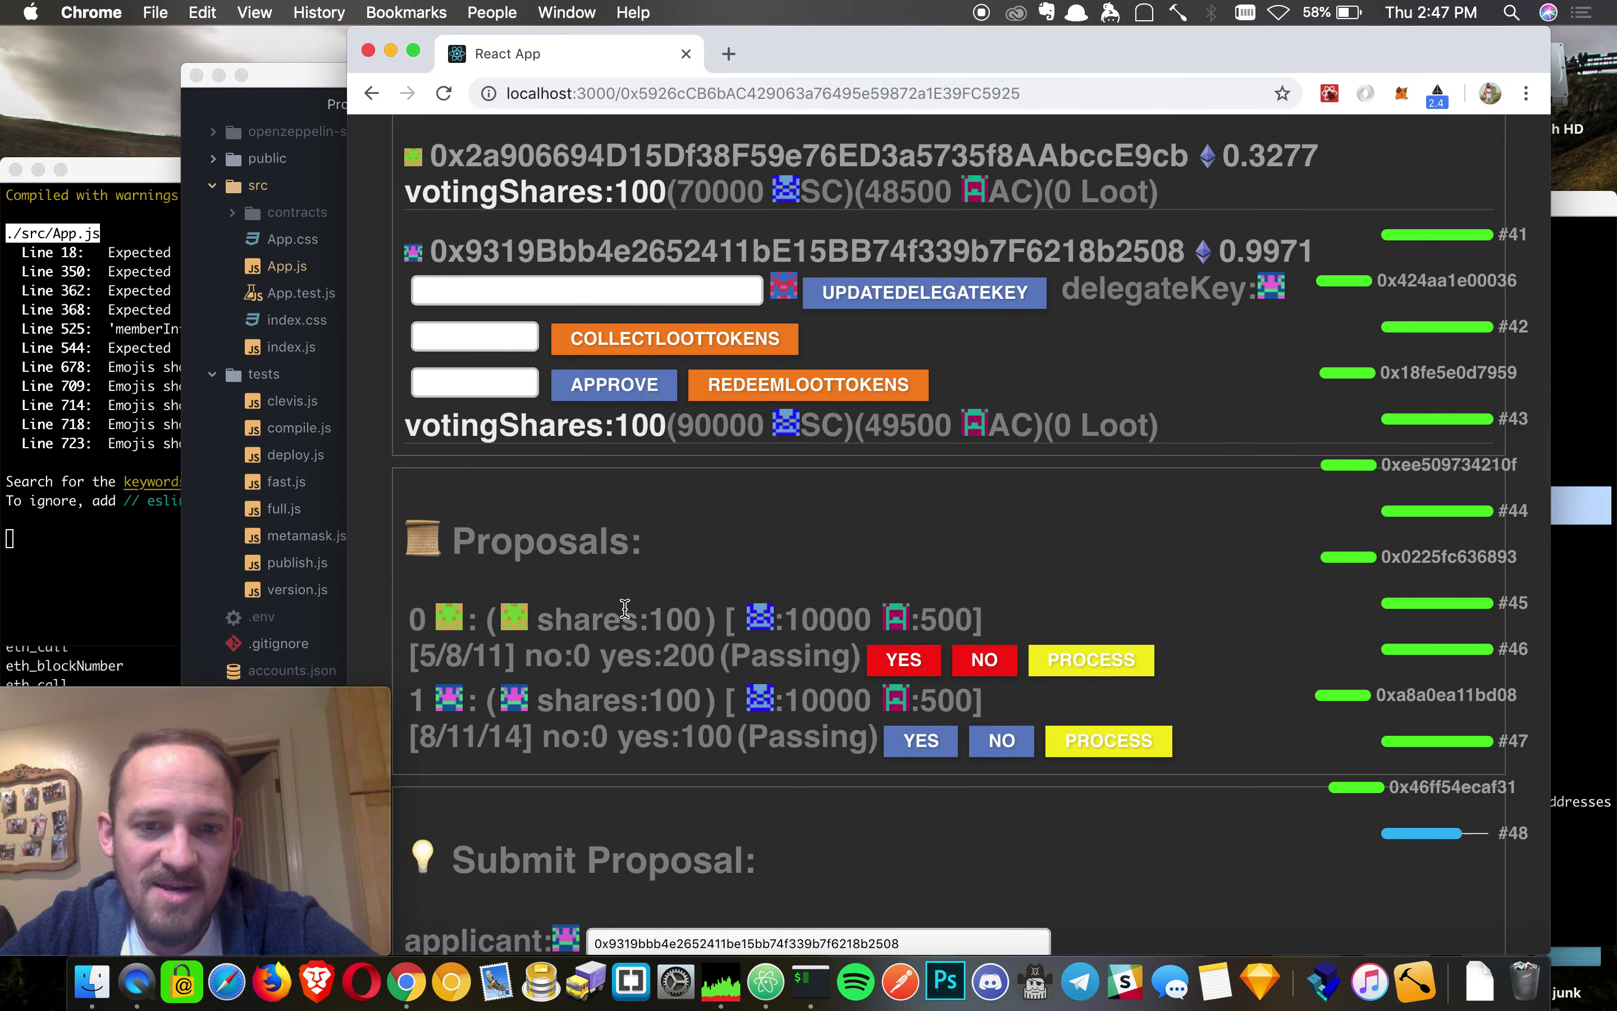
{"action": "scroll", "coordinate": [1103, 603], "scroll_direction": "up", "scroll_amount": 10}
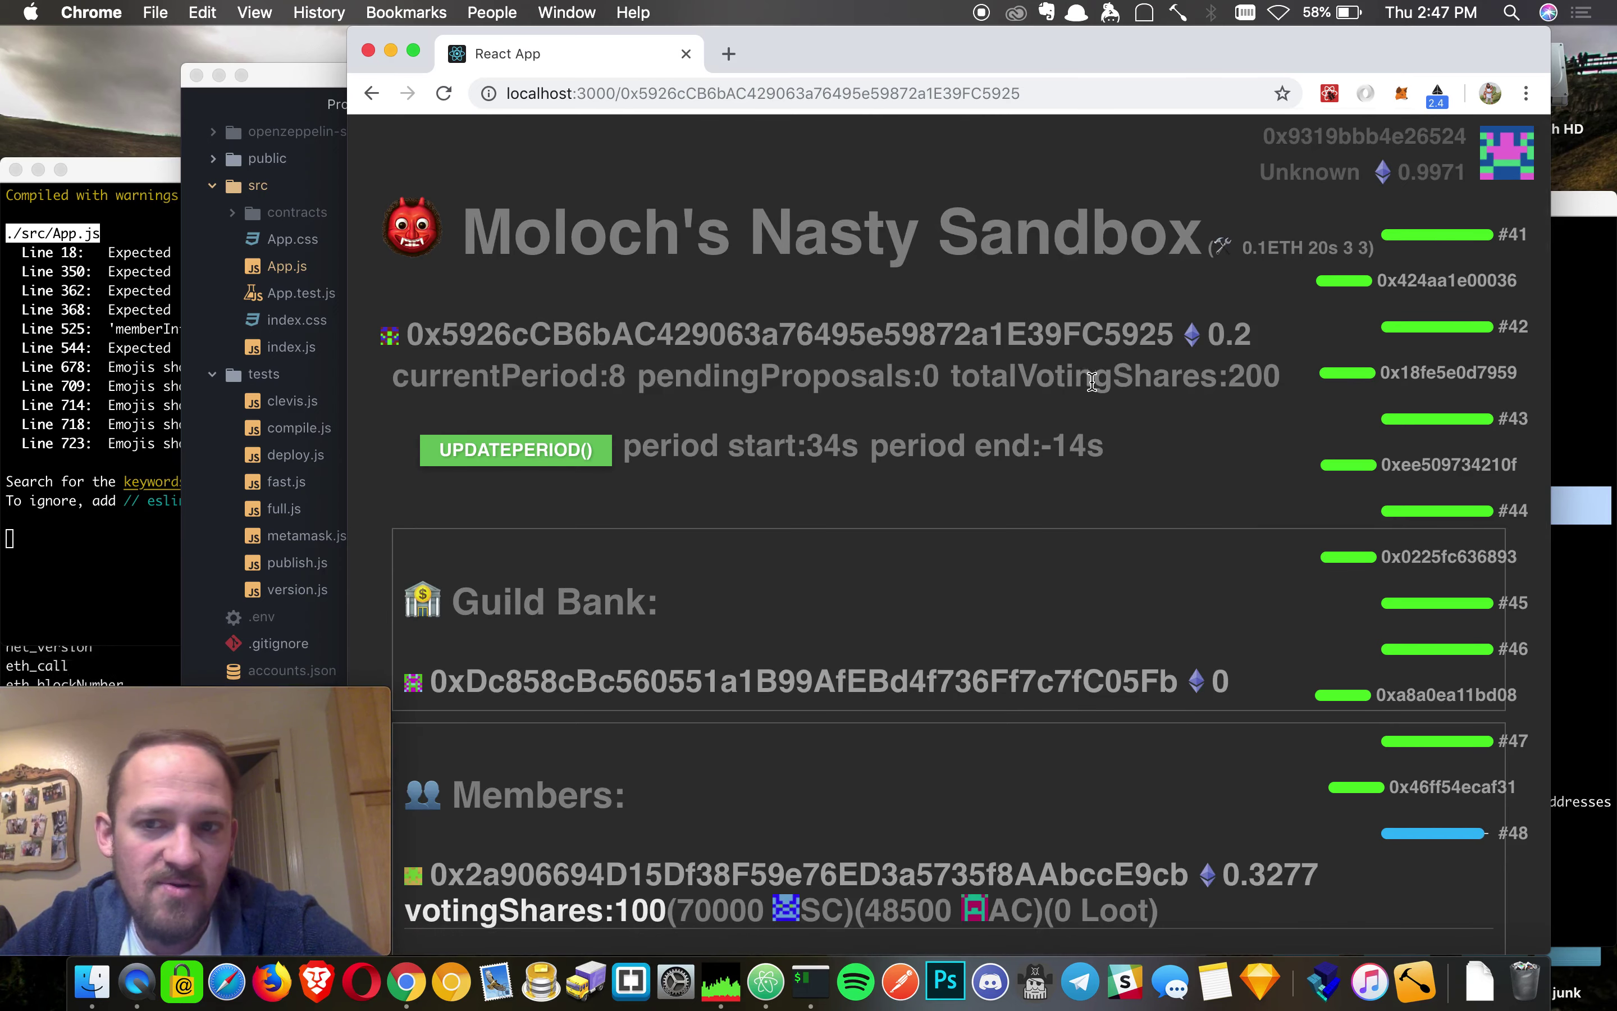
{"action": "left_click", "coordinate": [514, 445]}
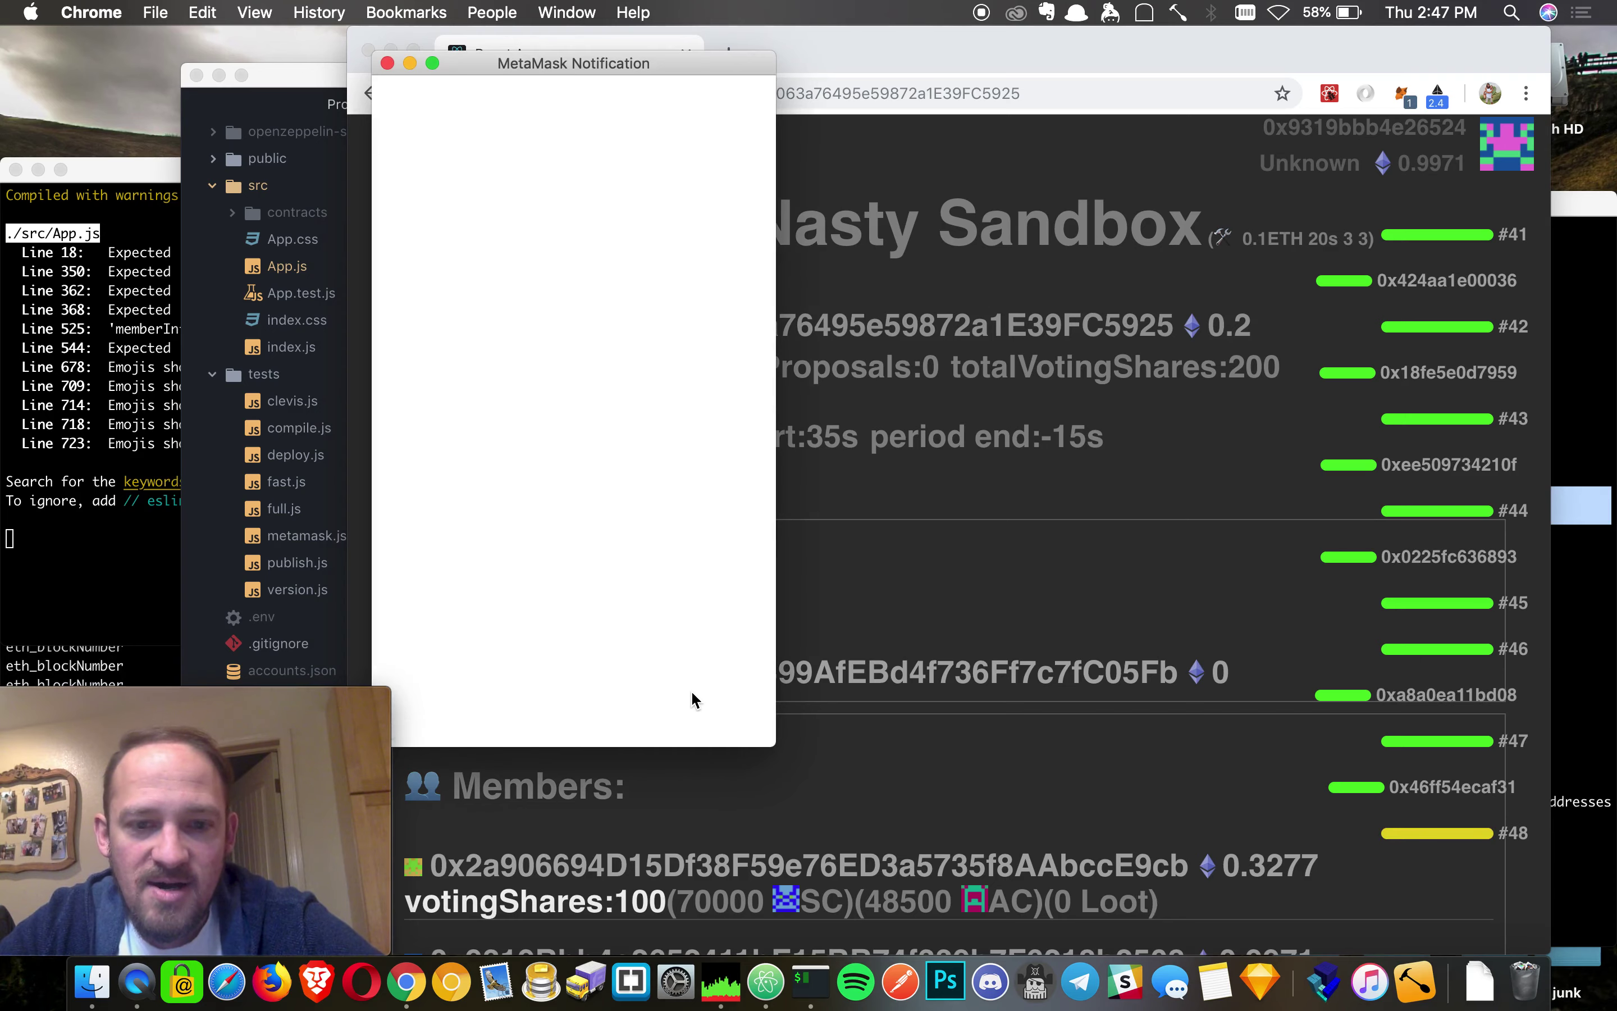
{"action": "left_click", "coordinate": [693, 698]}
- Review the proposal list again and advance another period, confirming in MetaMask
{"action": "scroll", "coordinate": [1084, 752], "scroll_direction": "down", "scroll_amount": 4}
{"action": "scroll", "coordinate": [1087, 755], "scroll_direction": "down", "scroll_amount": 5}
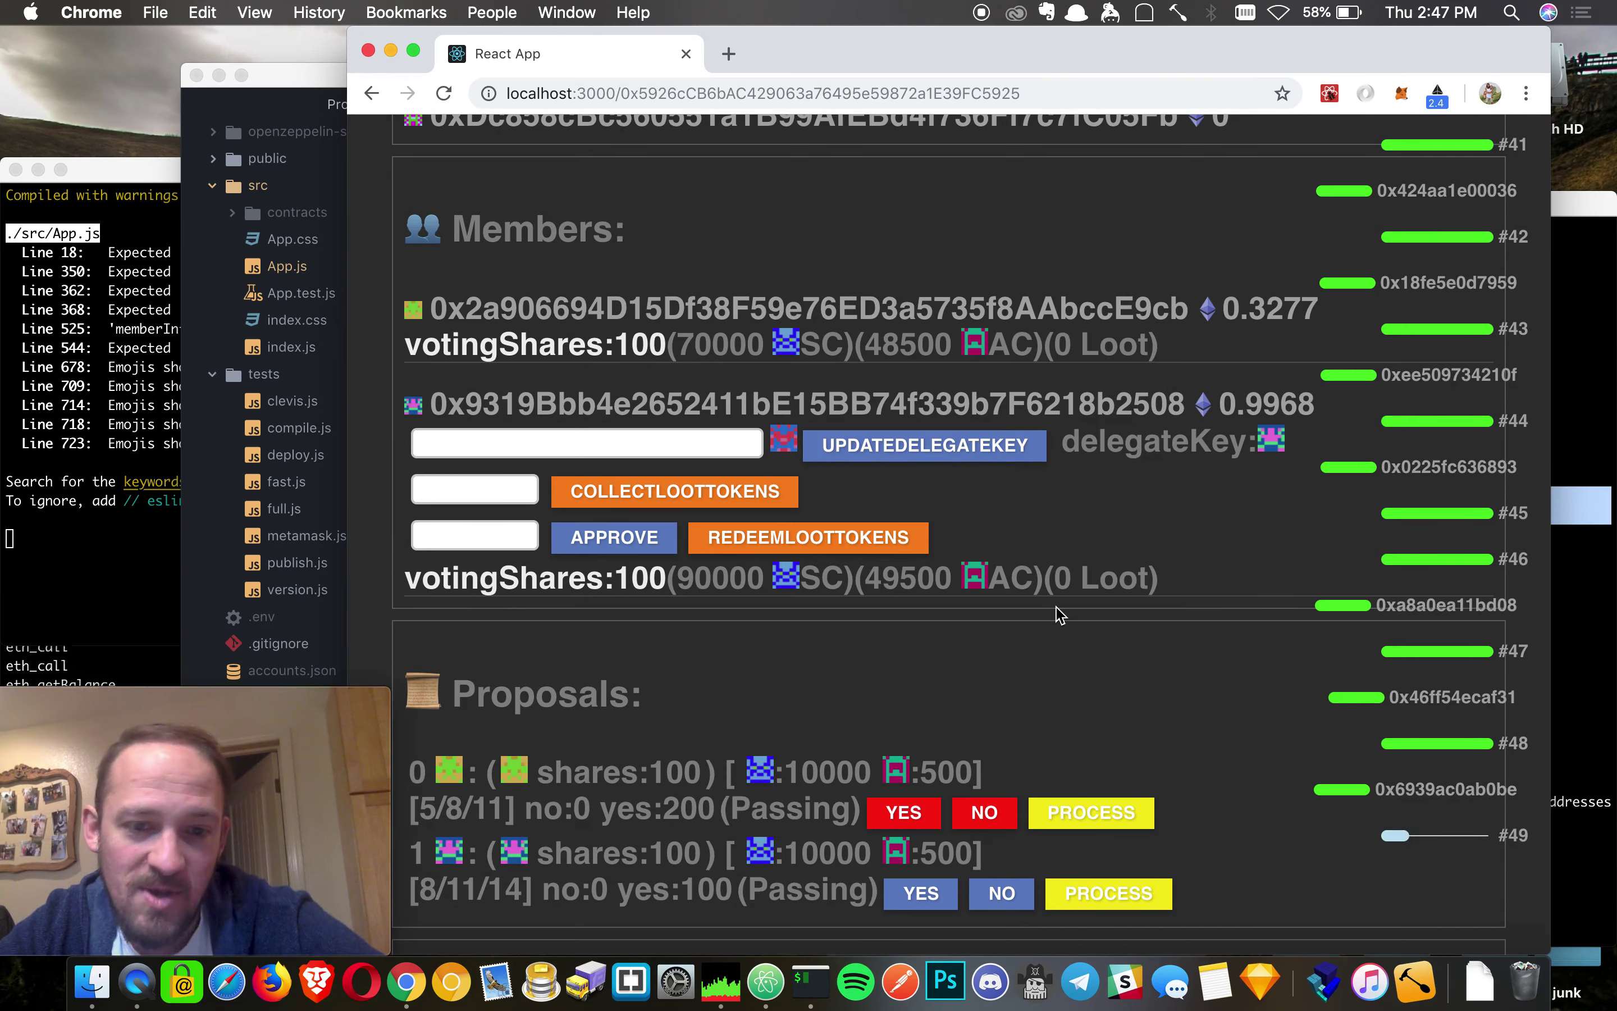
{"action": "scroll", "coordinate": [1169, 636], "scroll_direction": "down", "scroll_amount": 4}
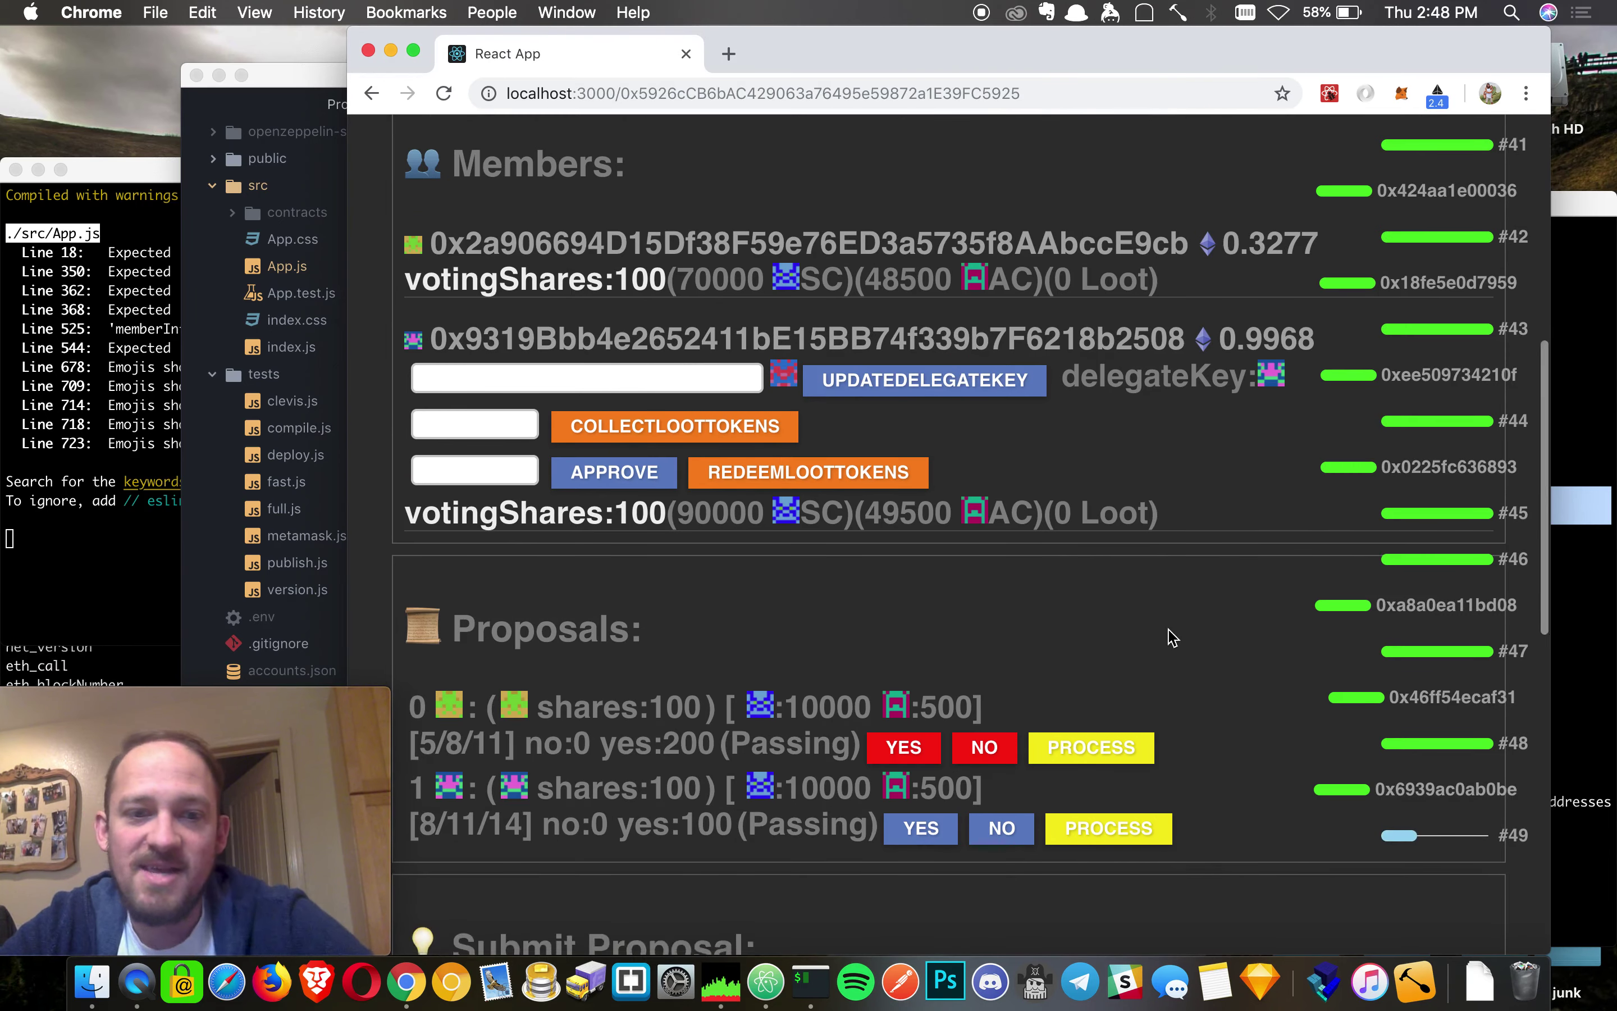
{"action": "scroll", "coordinate": [1169, 636], "scroll_direction": "up", "scroll_amount": 7}
{"action": "scroll", "coordinate": [1169, 636], "scroll_direction": "up", "scroll_amount": 4}
{"action": "scroll", "coordinate": [1170, 636], "scroll_direction": "down", "scroll_amount": 12}
{"action": "scroll", "coordinate": [1169, 636], "scroll_direction": "down", "scroll_amount": 1}
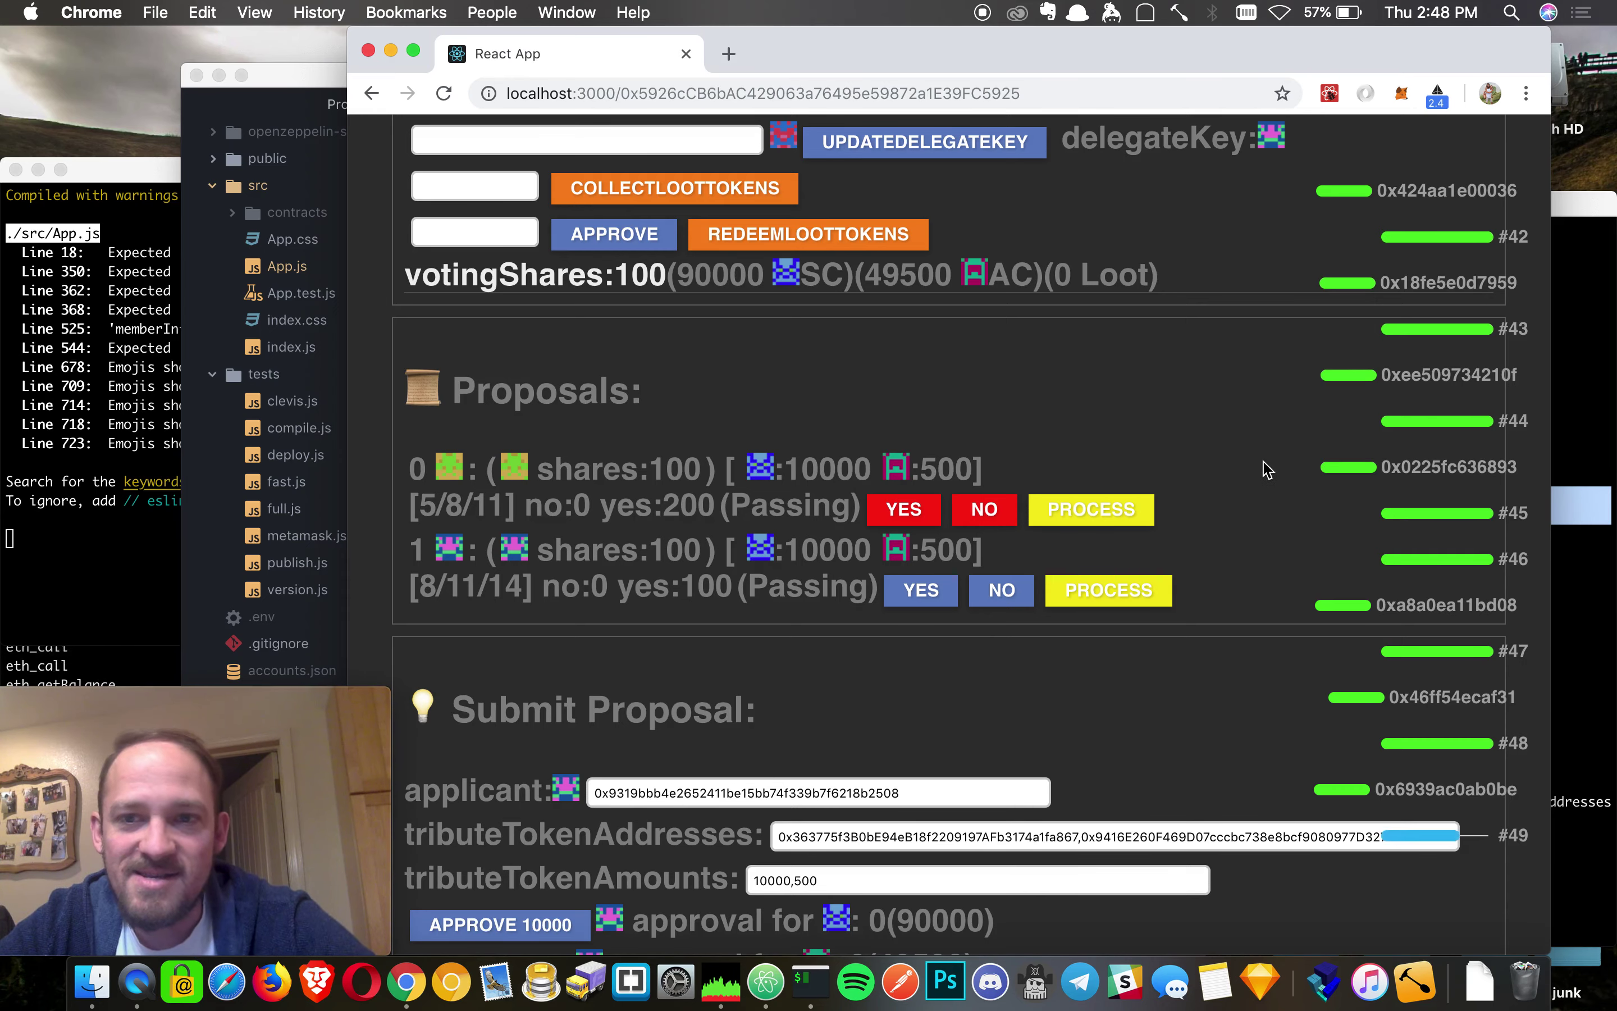
{"action": "scroll", "coordinate": [1268, 470], "scroll_direction": "up", "scroll_amount": 5}
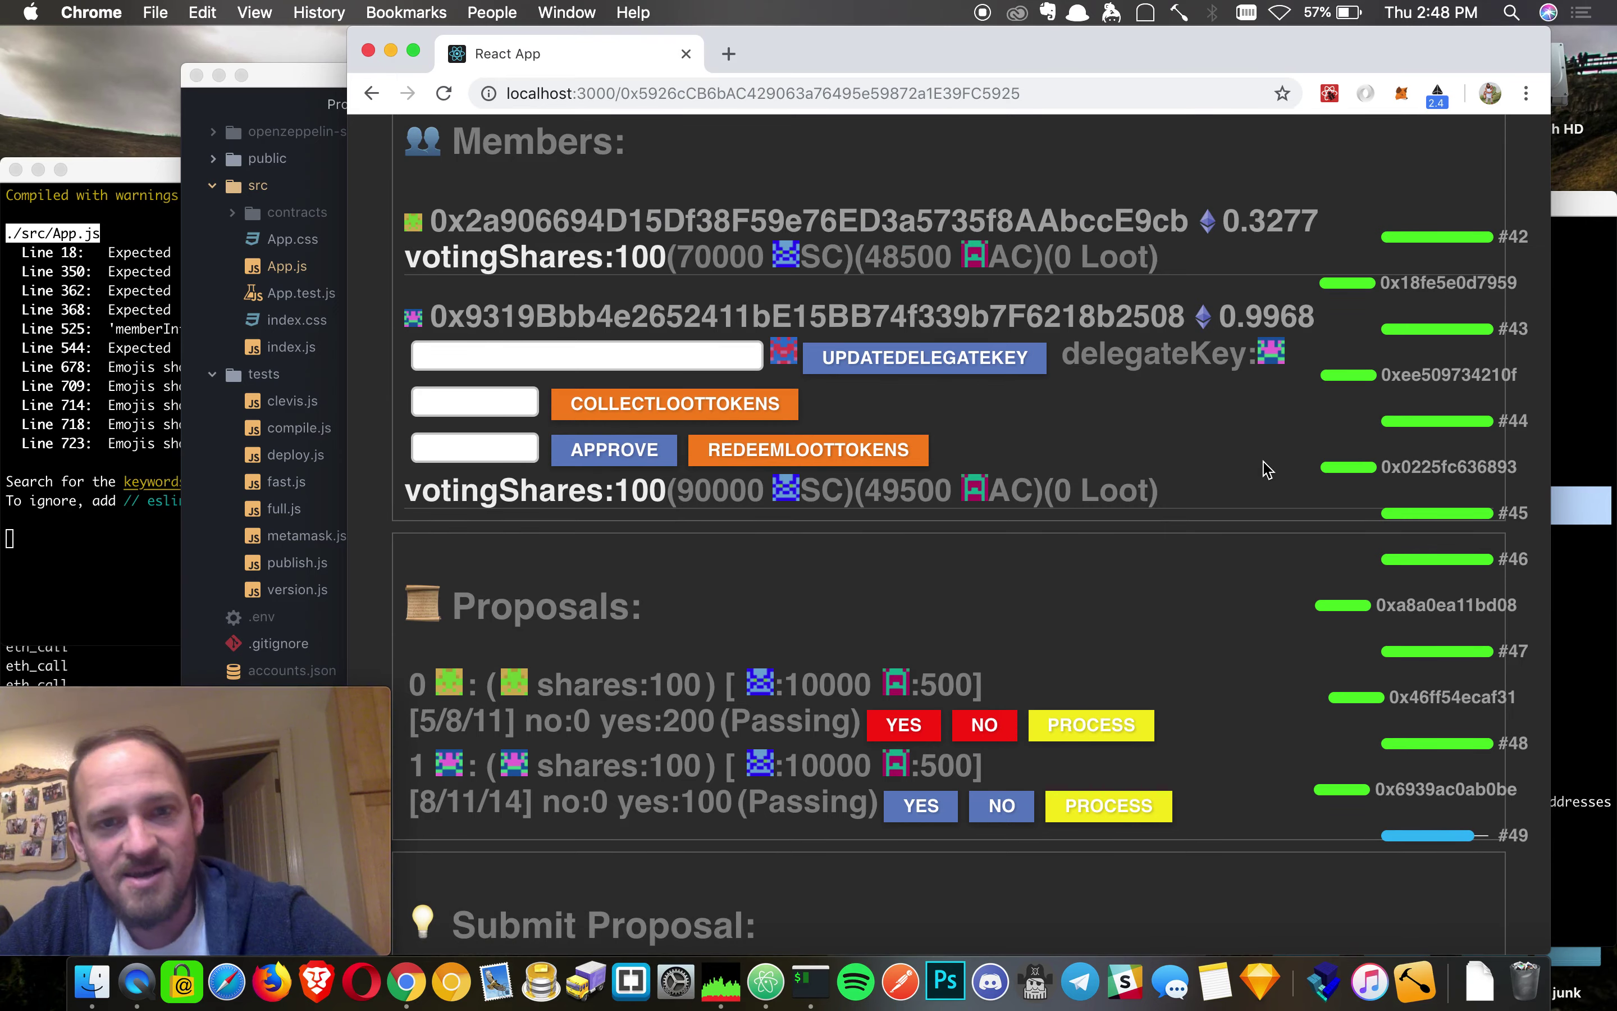
{"action": "scroll", "coordinate": [1177, 527], "scroll_direction": "up", "scroll_amount": 10}
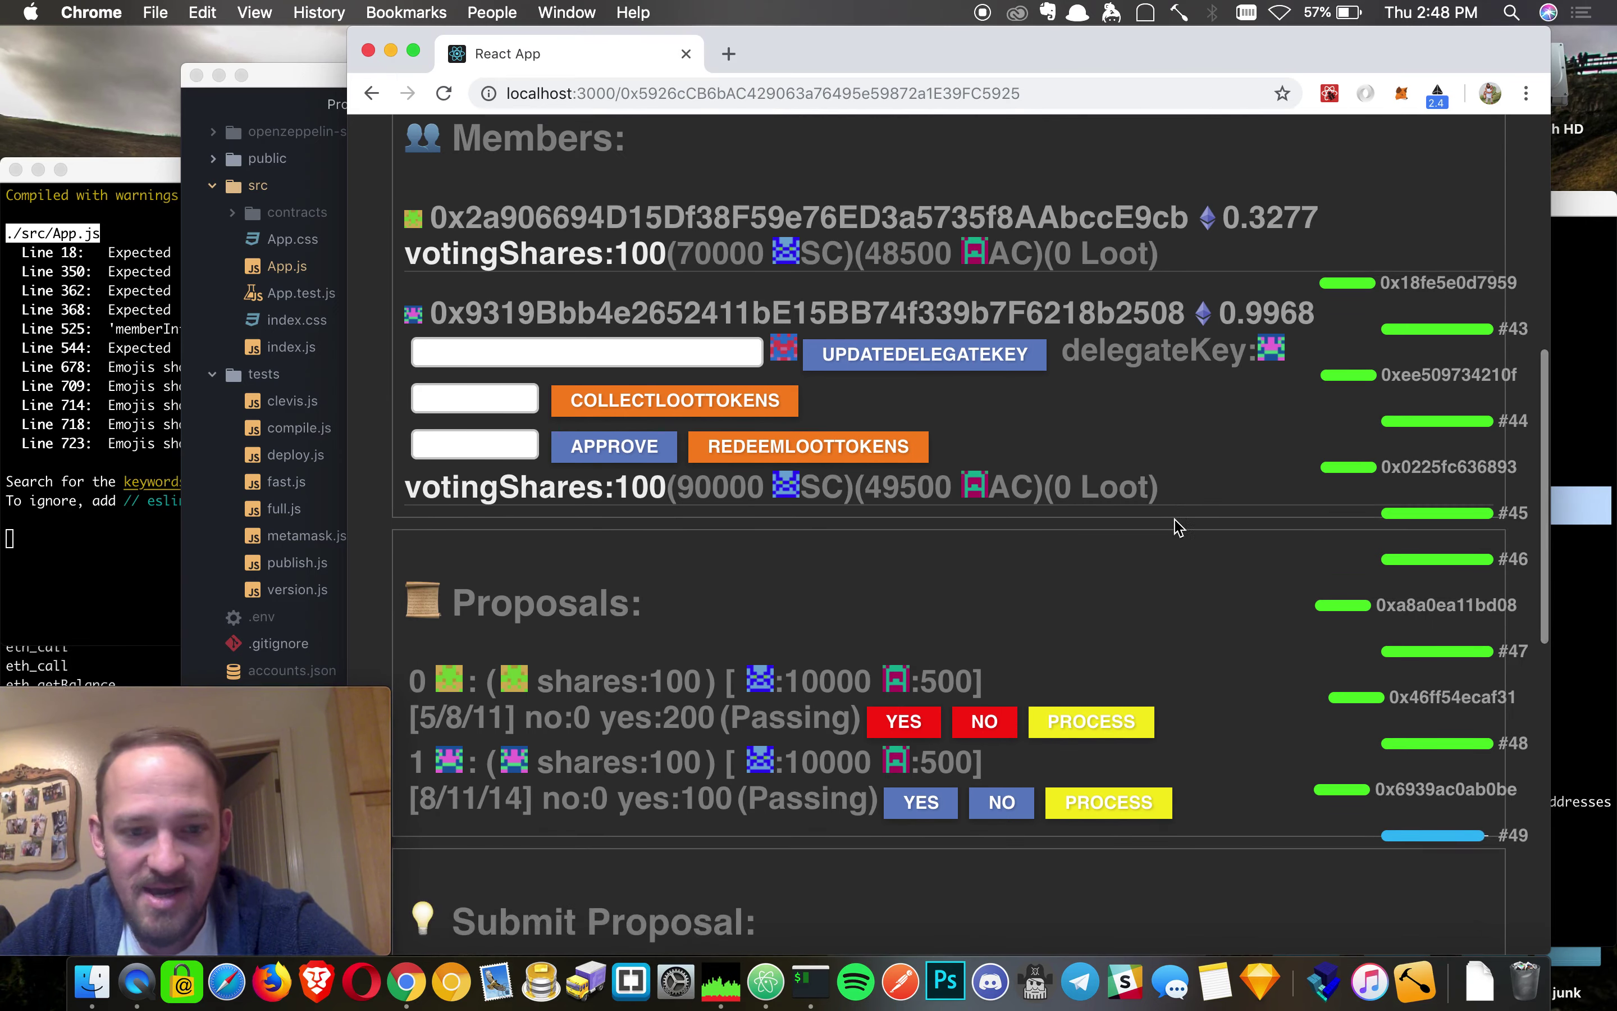
{"action": "scroll", "coordinate": [1177, 527], "scroll_direction": "up", "scroll_amount": 1}
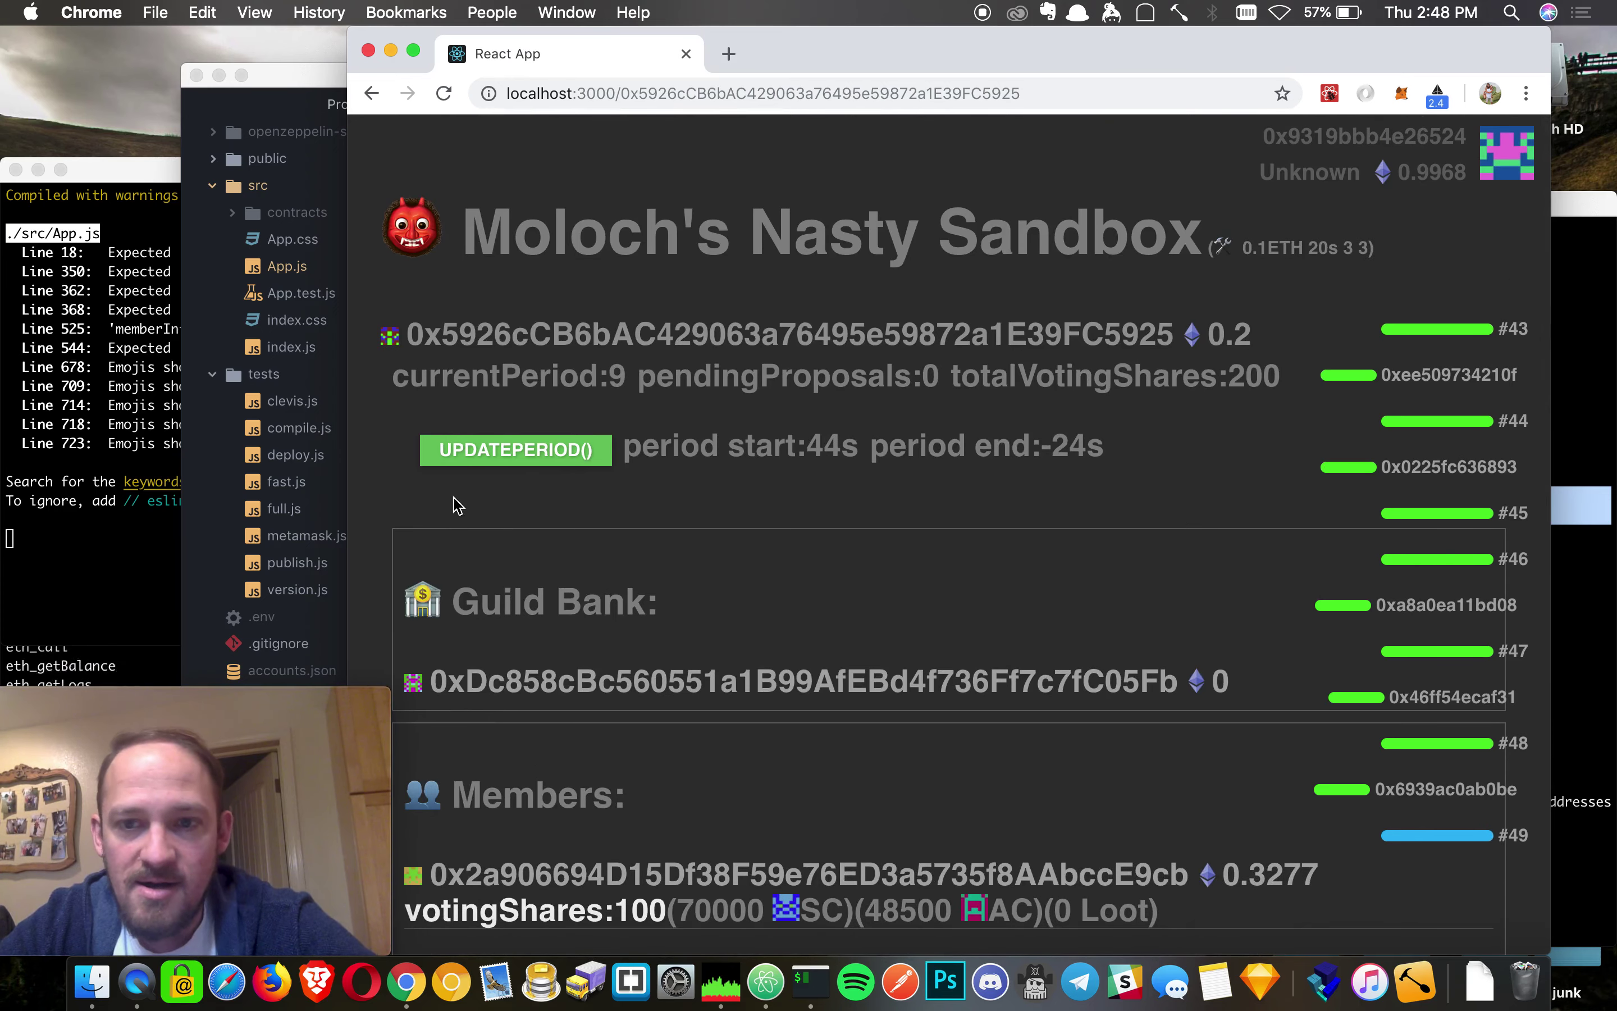
{"action": "scroll", "coordinate": [733, 794], "scroll_direction": "down", "scroll_amount": 11}
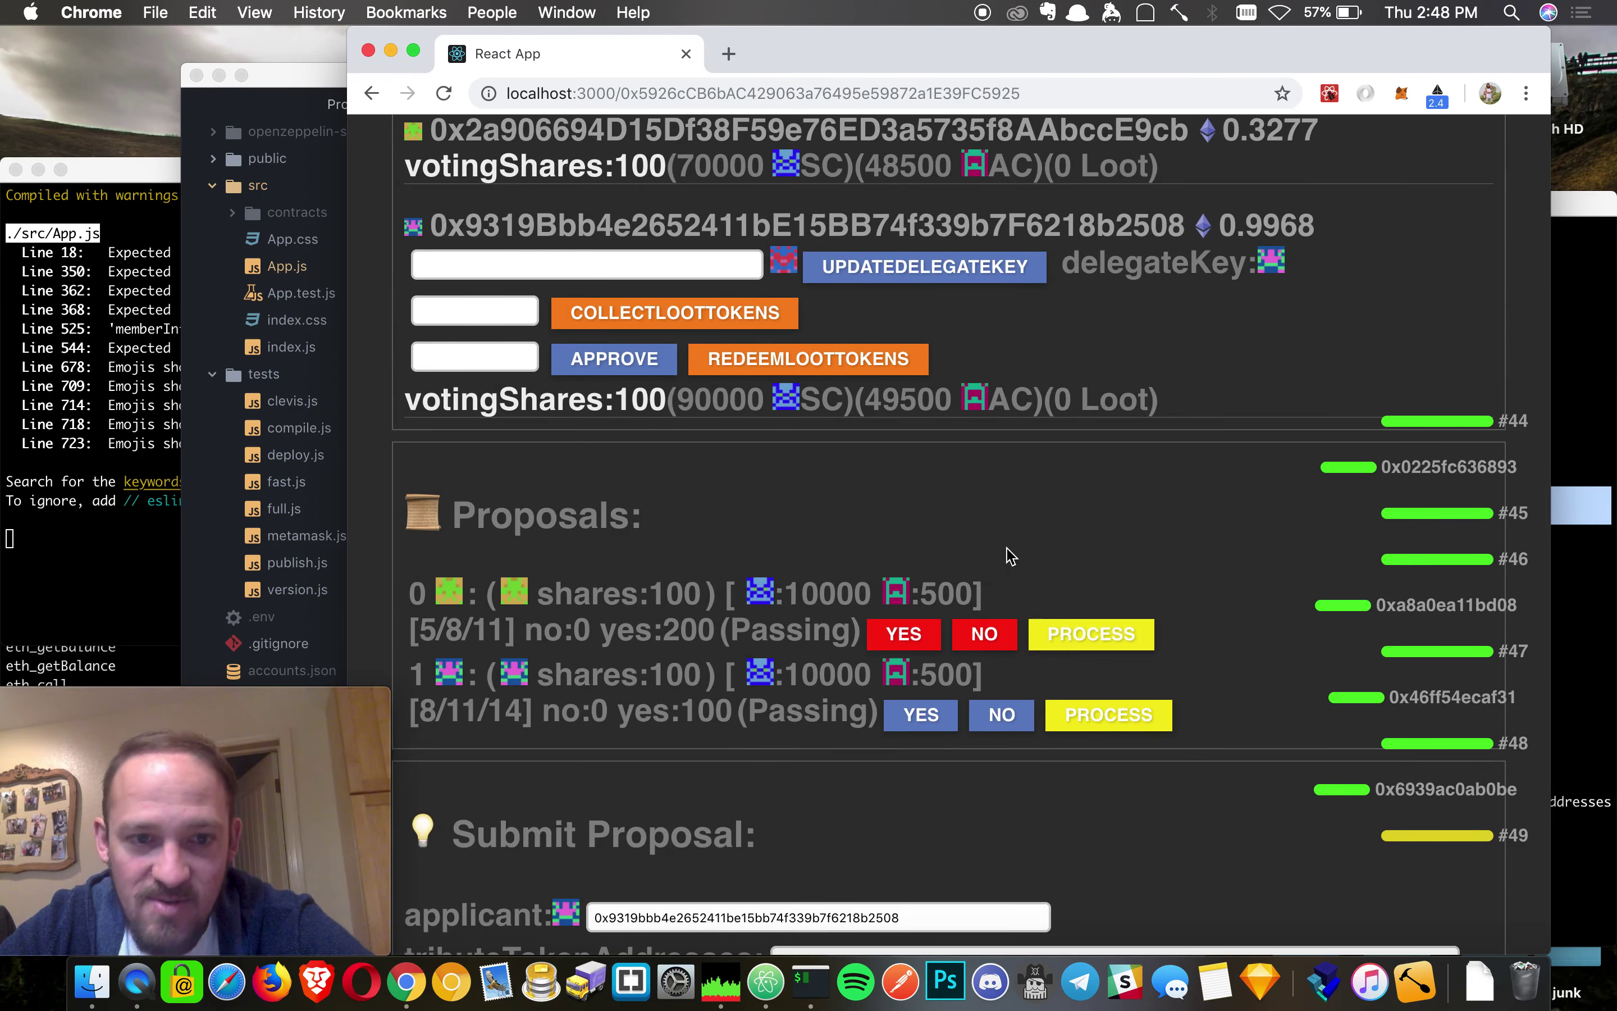
{"action": "scroll", "coordinate": [1010, 552], "scroll_direction": "up", "scroll_amount": 11}
{"action": "left_click", "coordinate": [516, 449]}
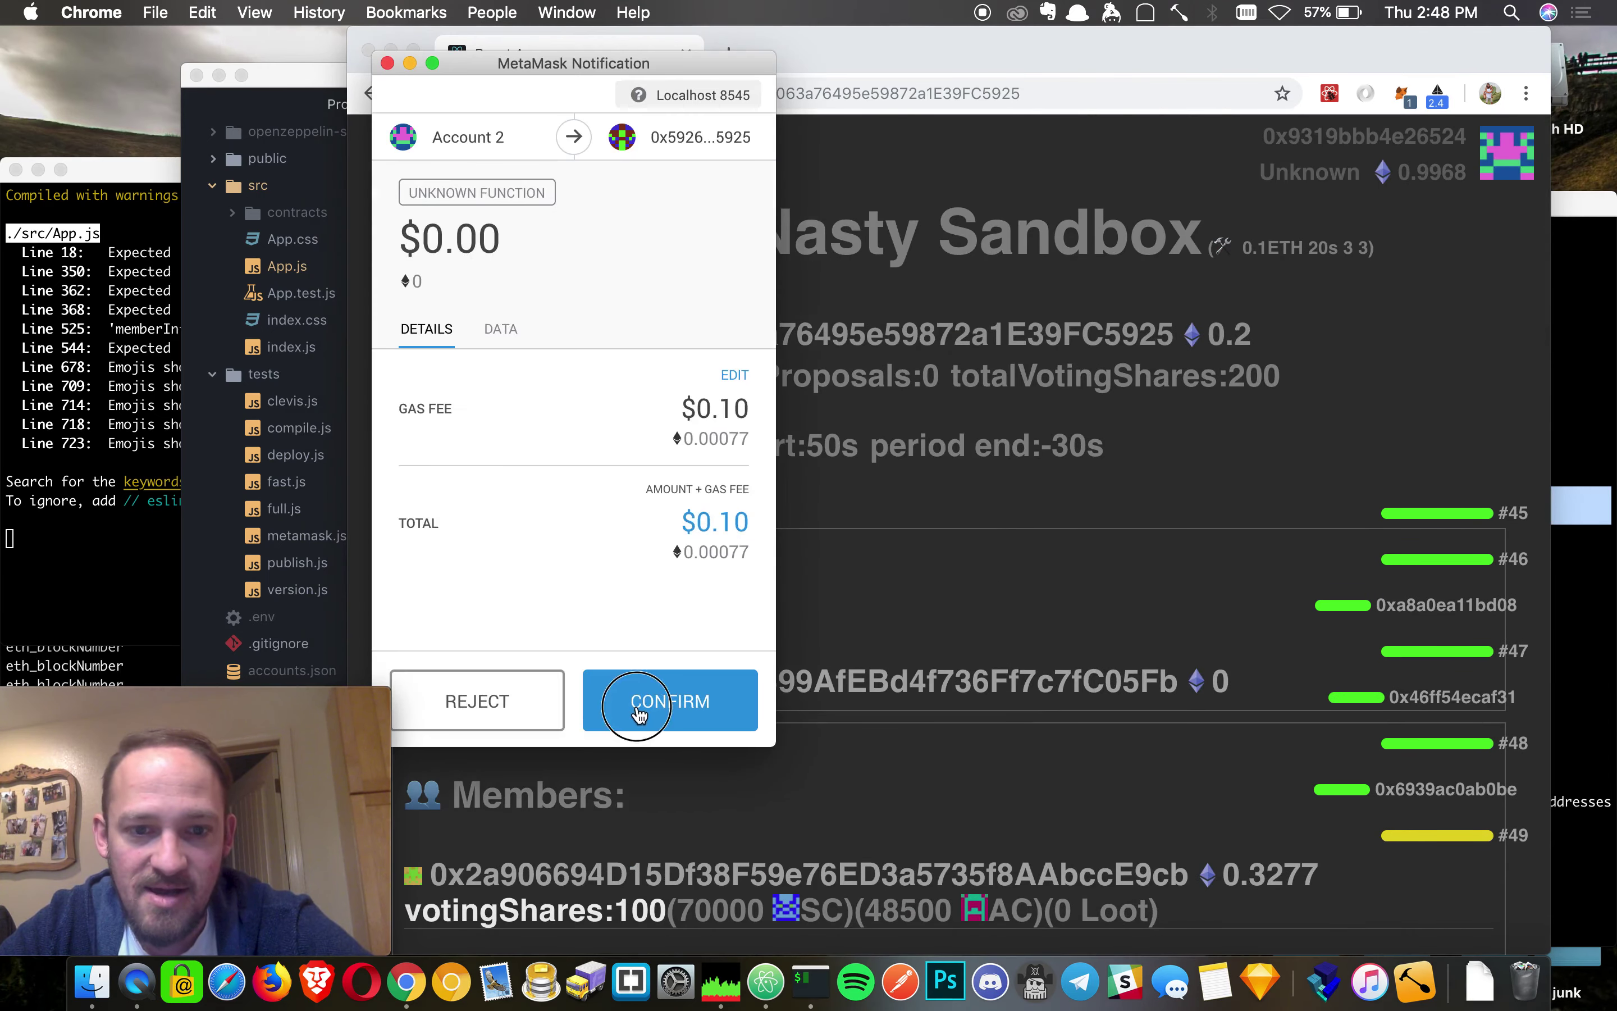
{"action": "left_click", "coordinate": [639, 708]}
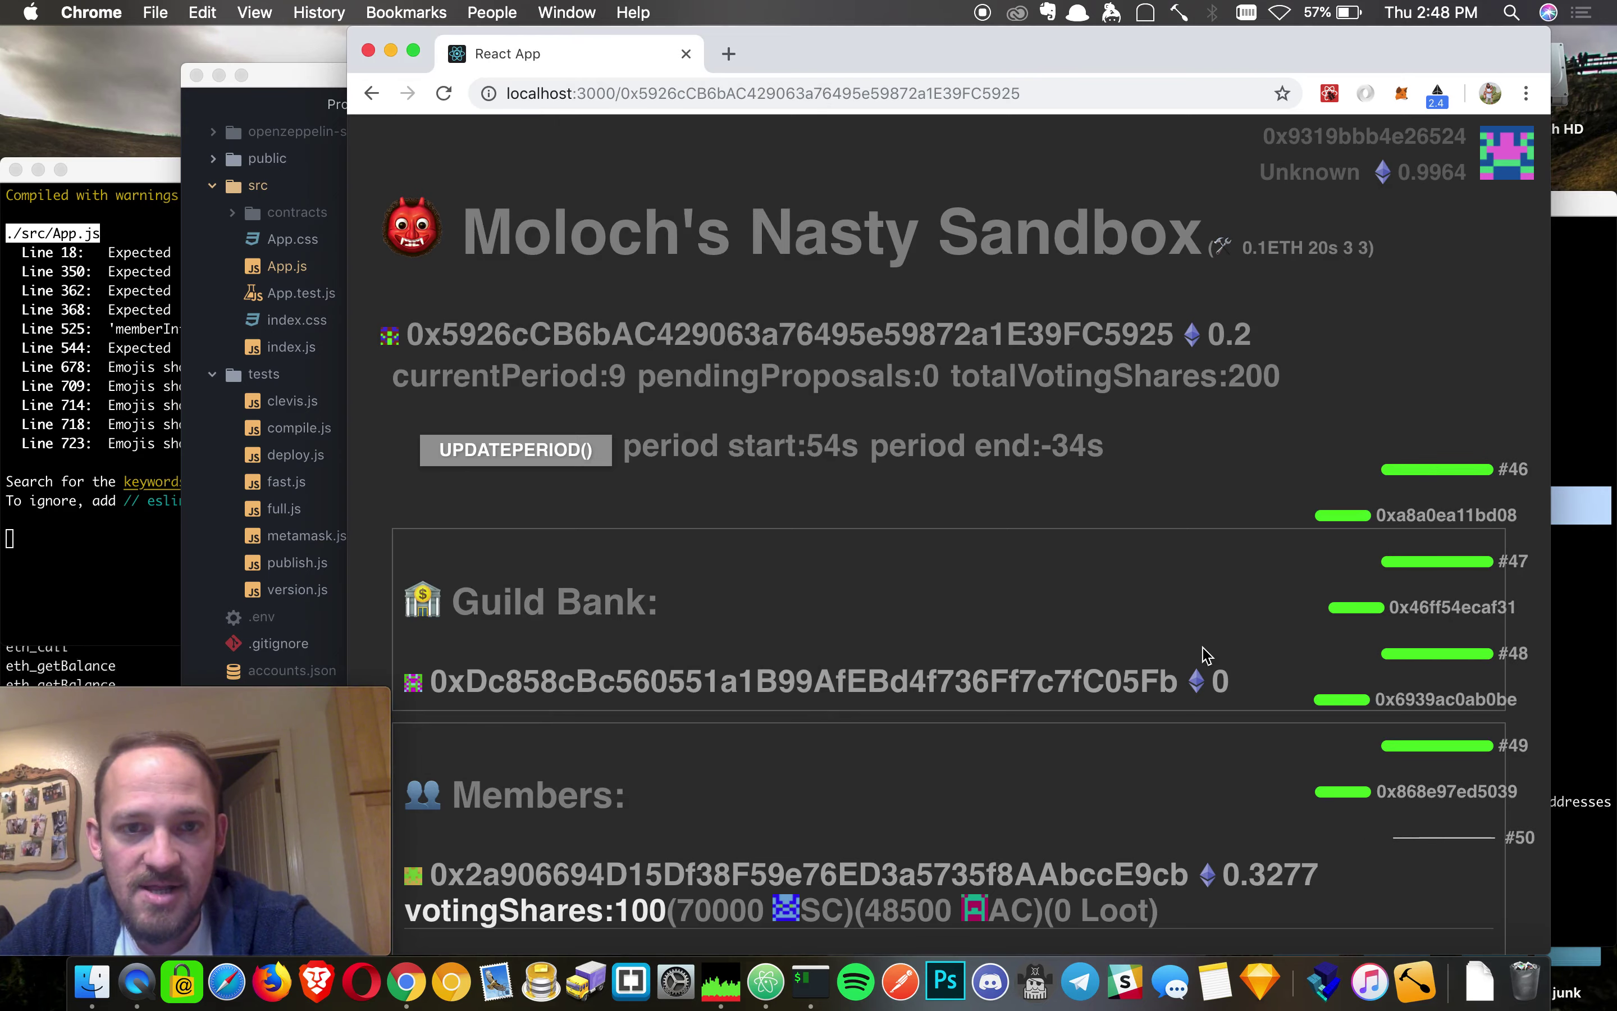
- Run a final period update to reach period 11, making proposal 0 processable
{"action": "scroll", "coordinate": [1054, 635], "scroll_direction": "down", "scroll_amount": 5}
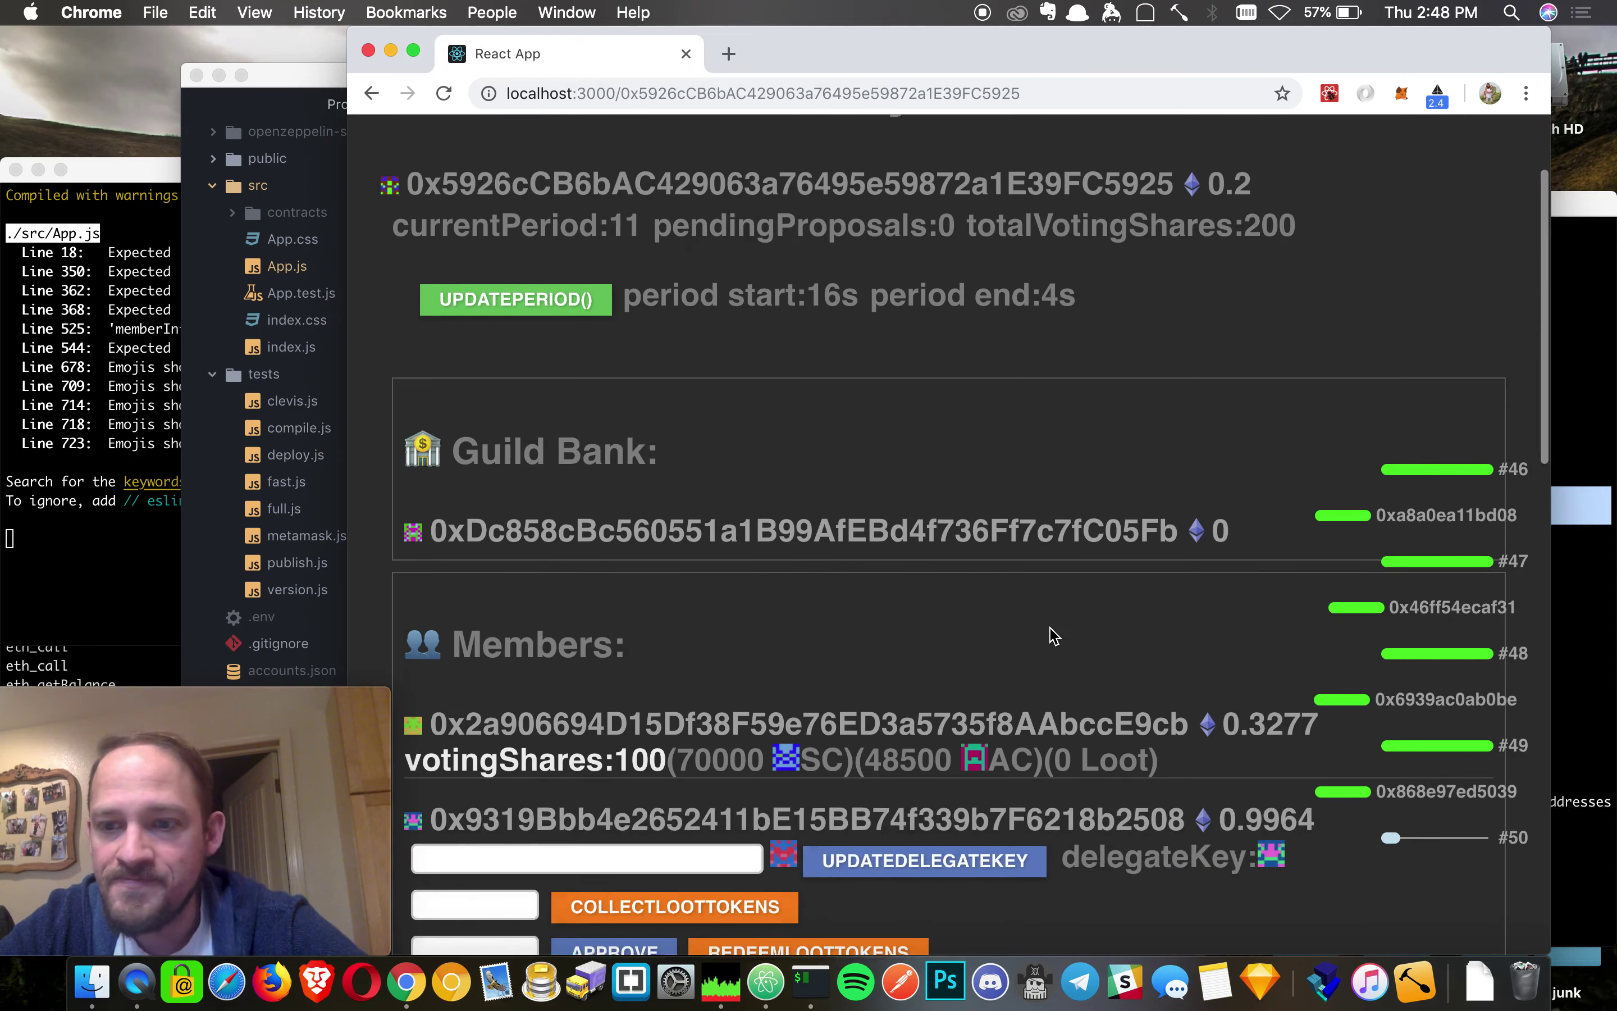
{"action": "scroll", "coordinate": [1054, 635], "scroll_direction": "up", "scroll_amount": 3}
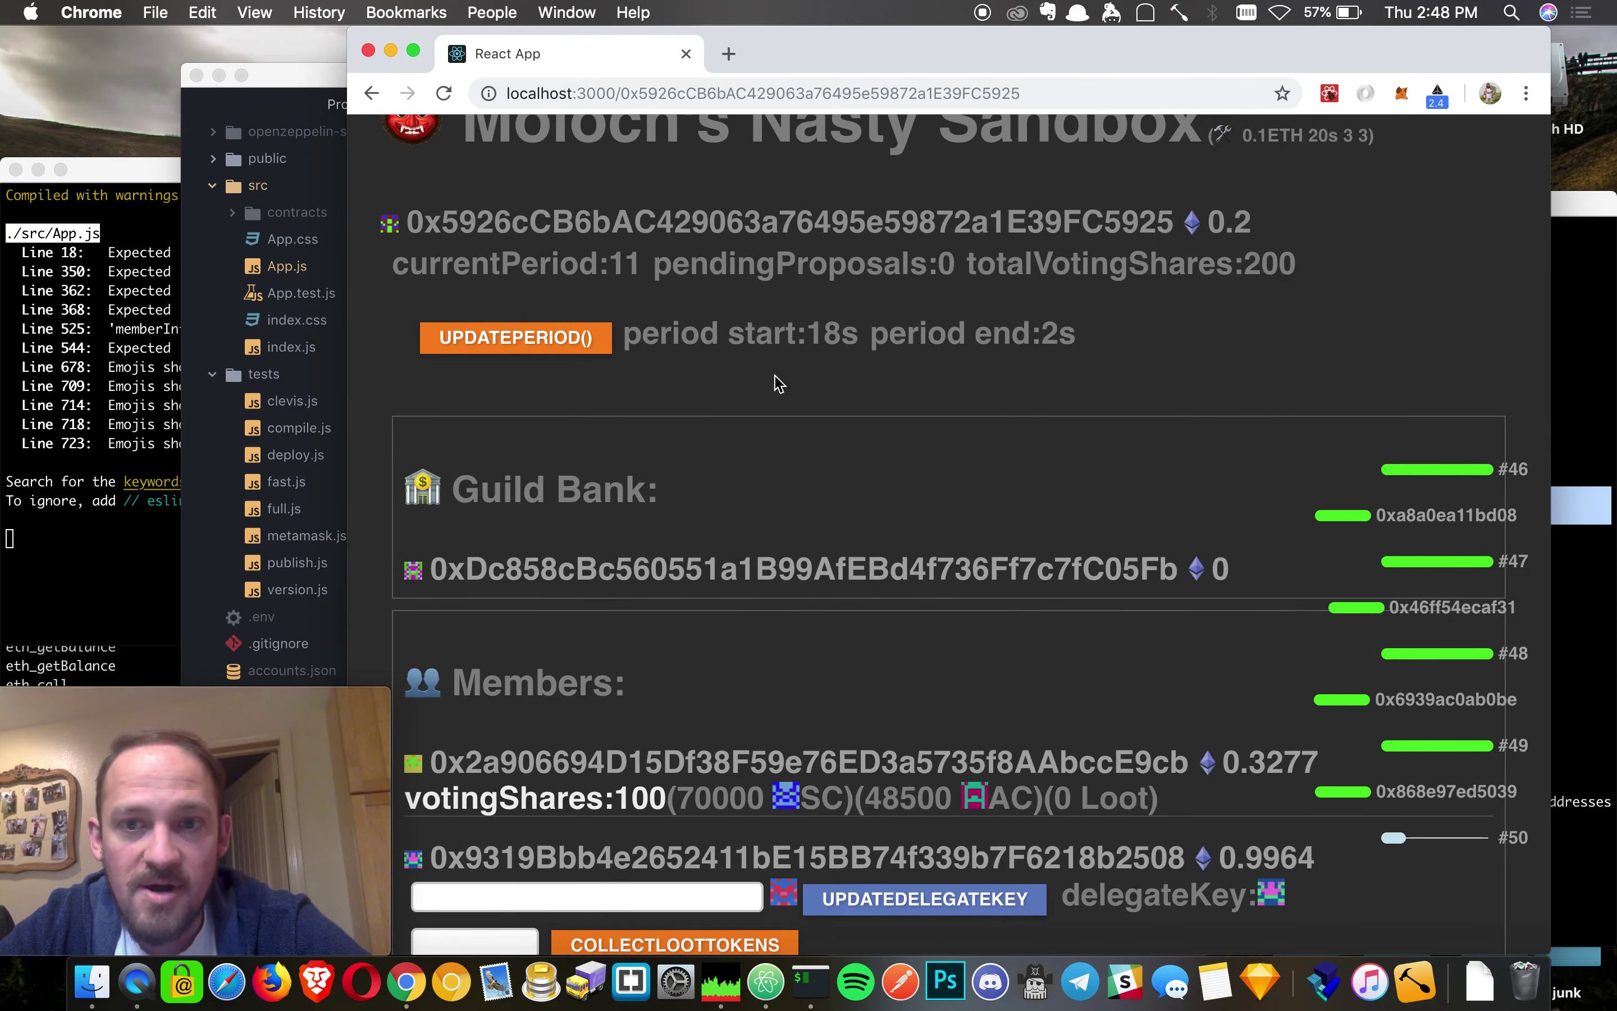
{"action": "scroll", "coordinate": [786, 399], "scroll_direction": "down", "scroll_amount": 10}
{"action": "scroll", "coordinate": [786, 399], "scroll_direction": "up", "scroll_amount": 11}
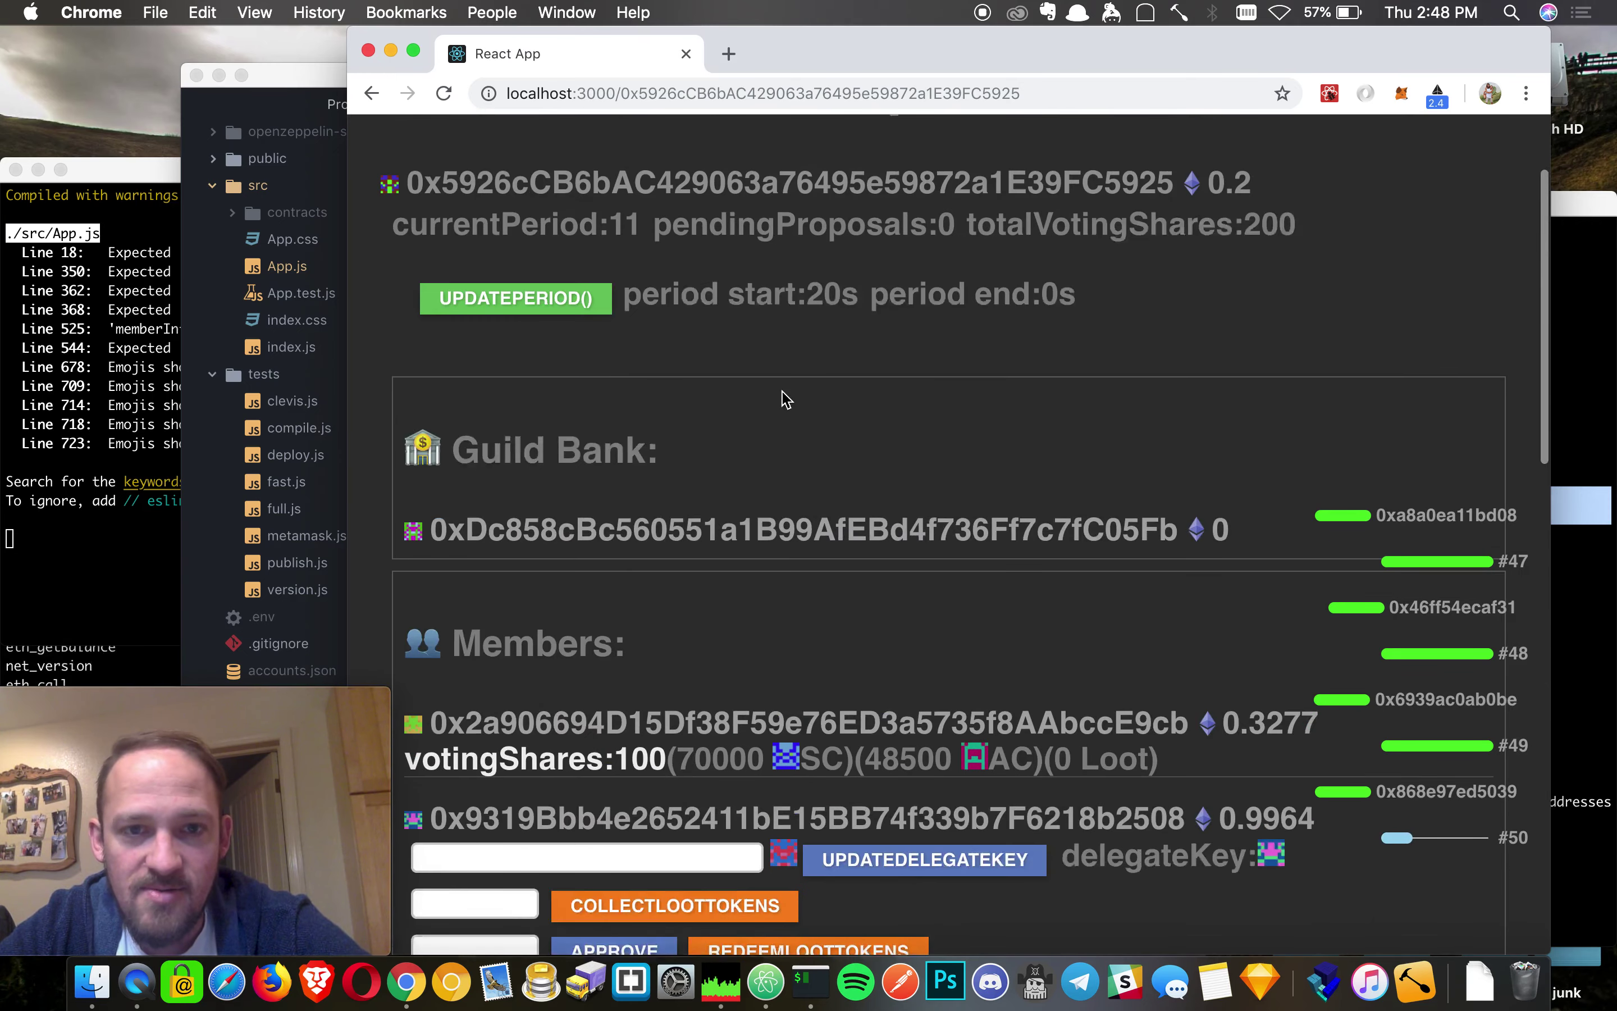
{"action": "left_click", "coordinate": [539, 387]}
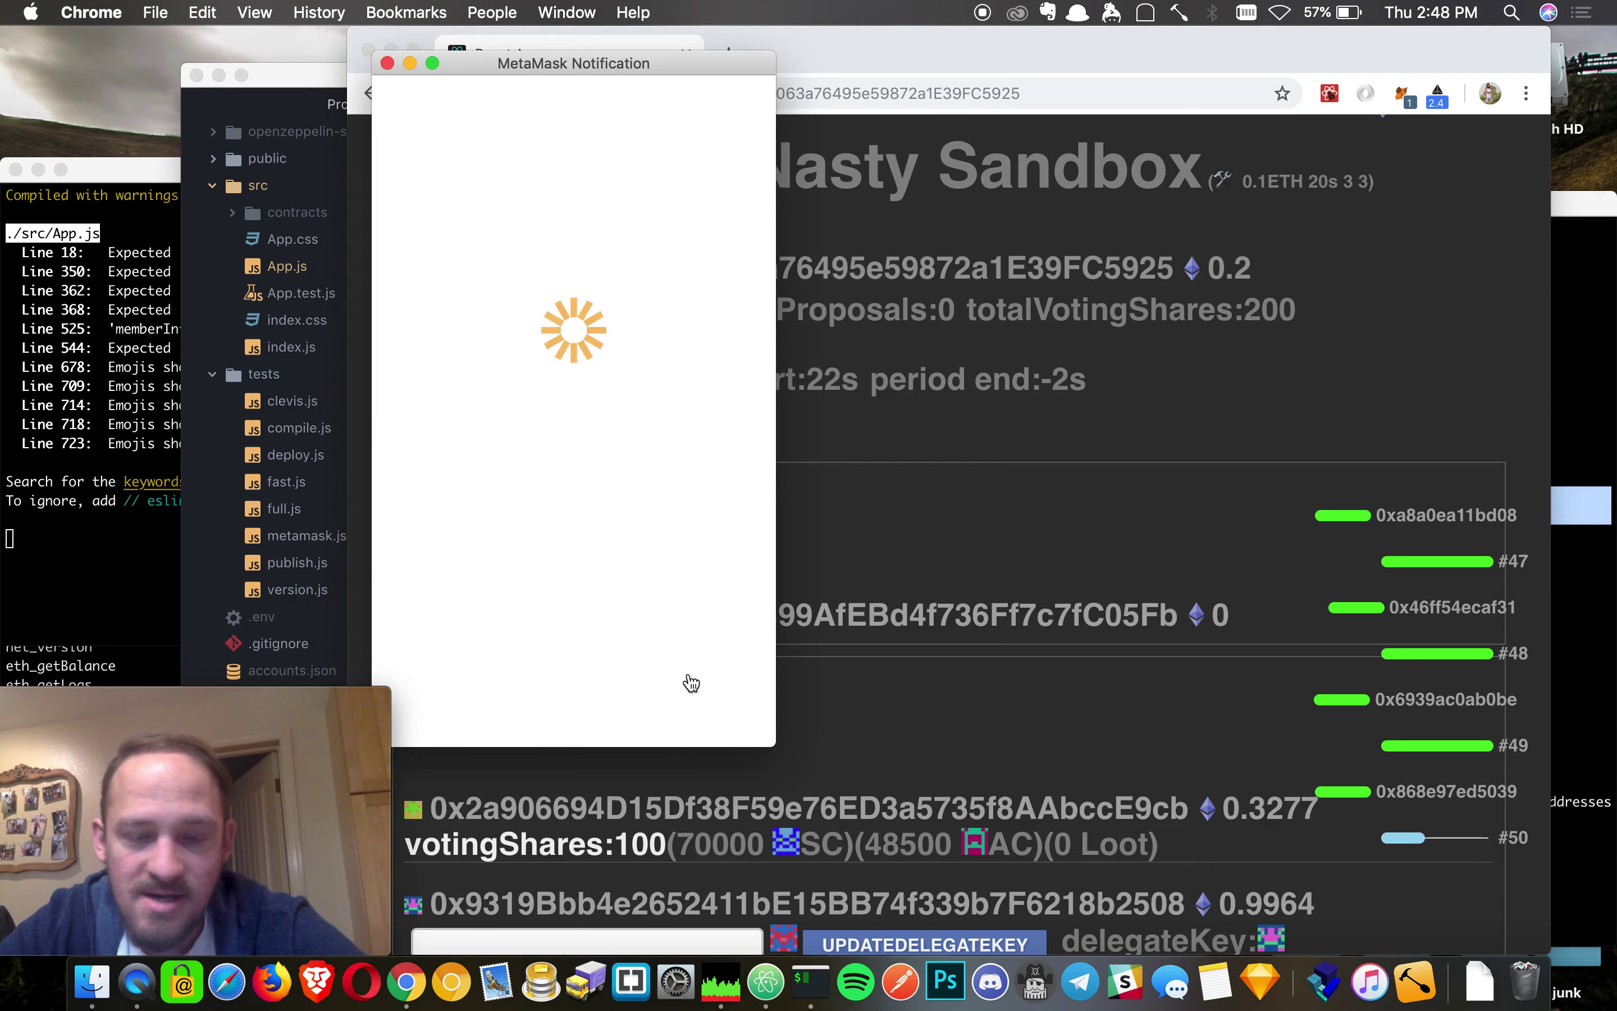
{"action": "left_click", "coordinate": [686, 688]}
{"action": "scroll", "coordinate": [1129, 612], "scroll_direction": "down", "scroll_amount": 10}
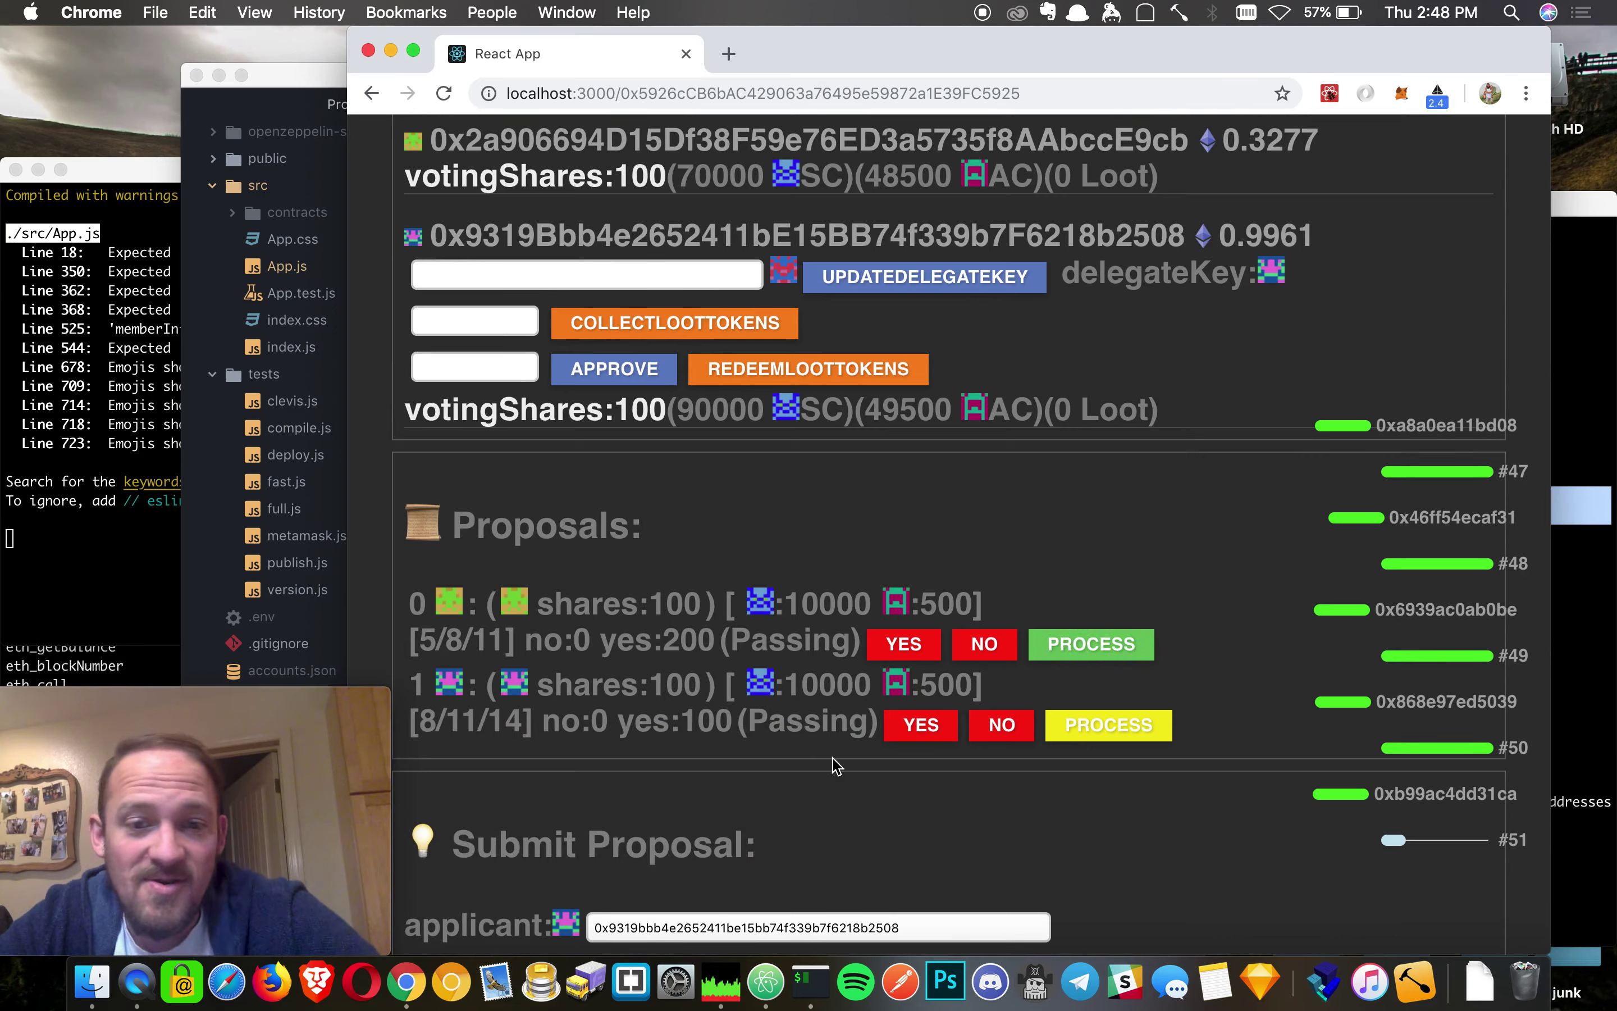
{"action": "left_click", "coordinate": [1108, 662]}
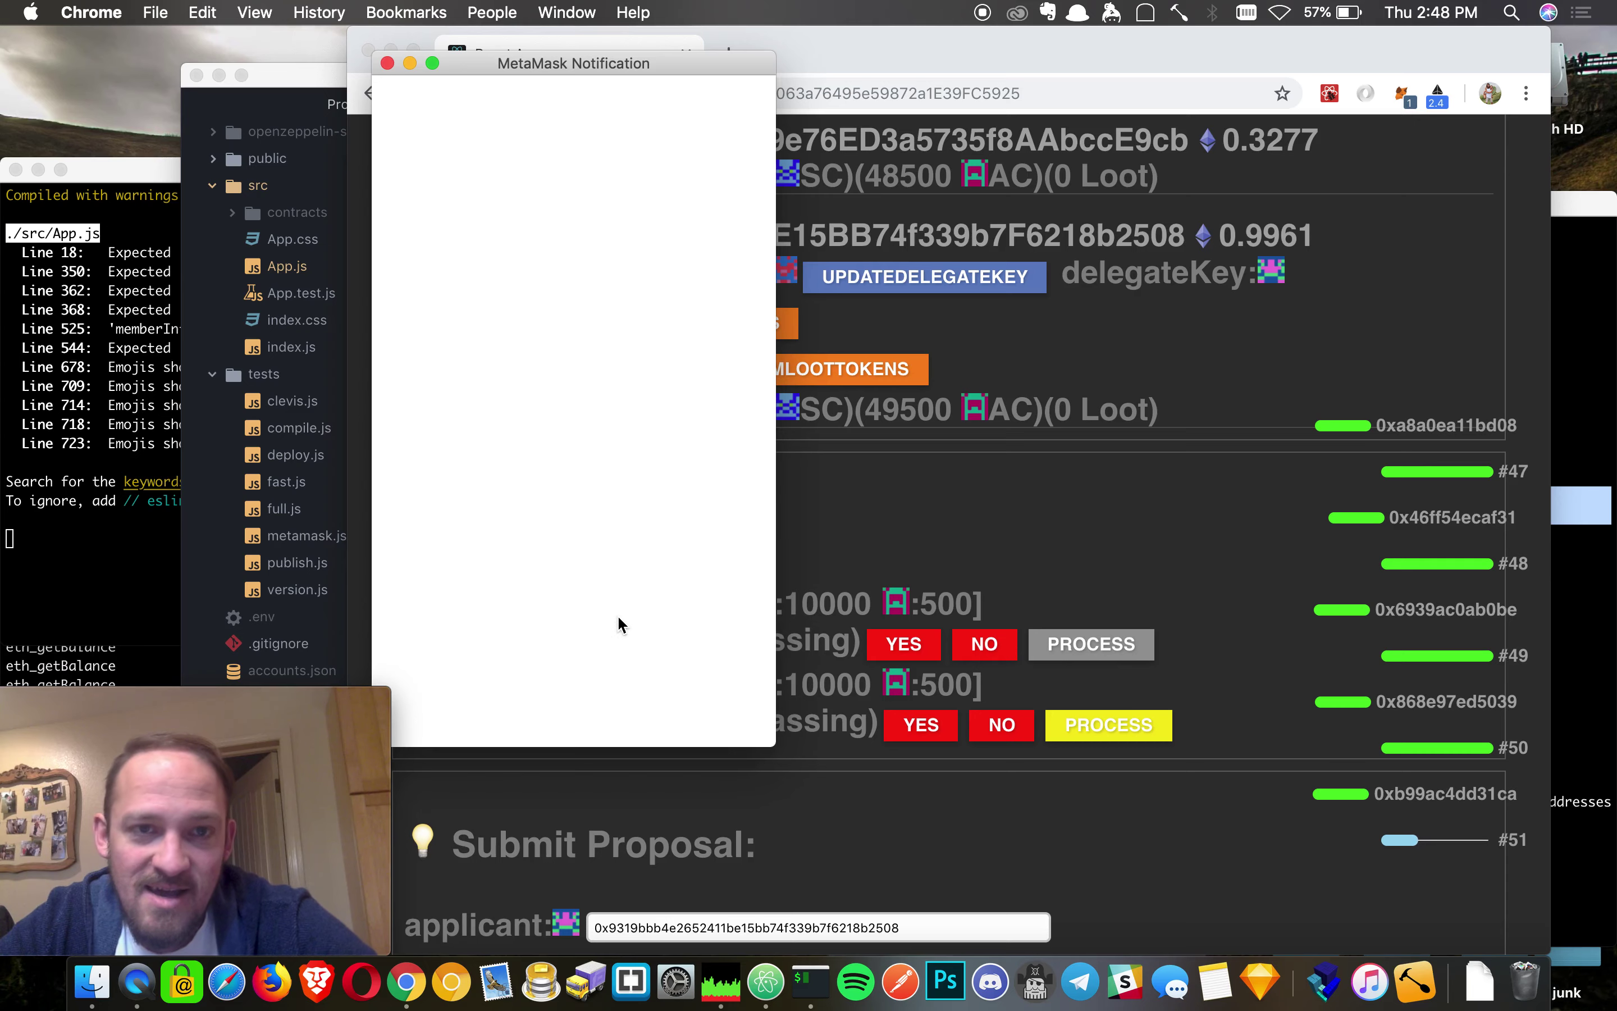
{"action": "left_click", "coordinate": [646, 713]}
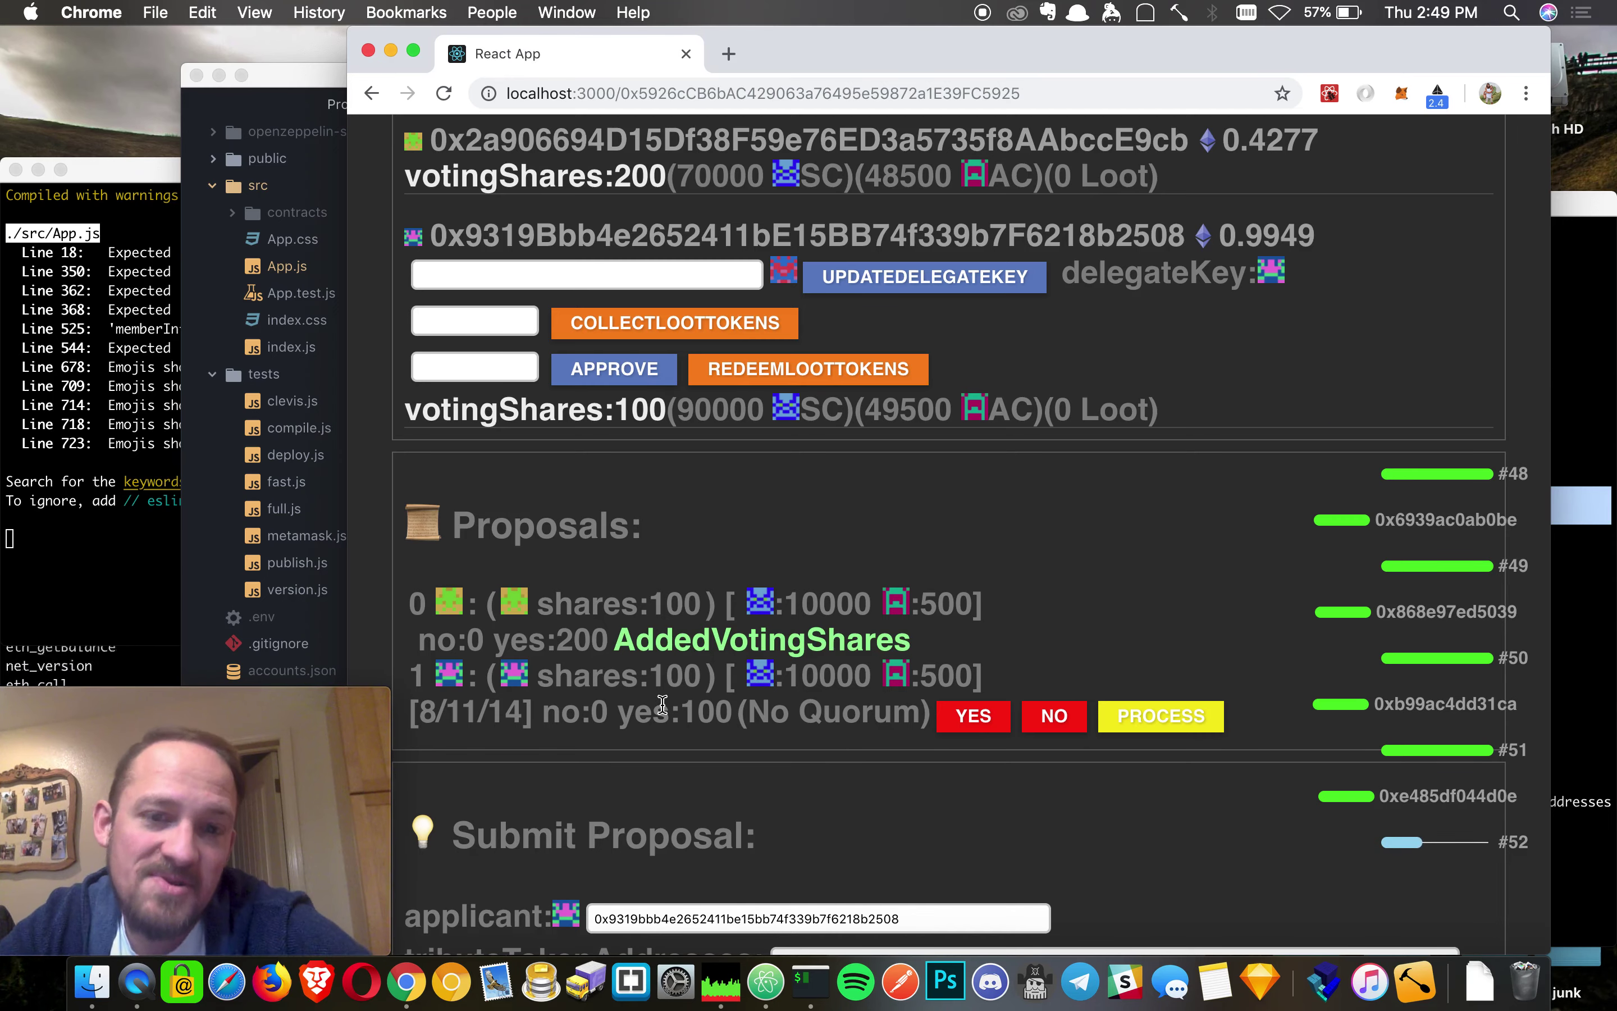
{"action": "scroll", "coordinate": [661, 703], "scroll_direction": "down", "scroll_amount": 5}
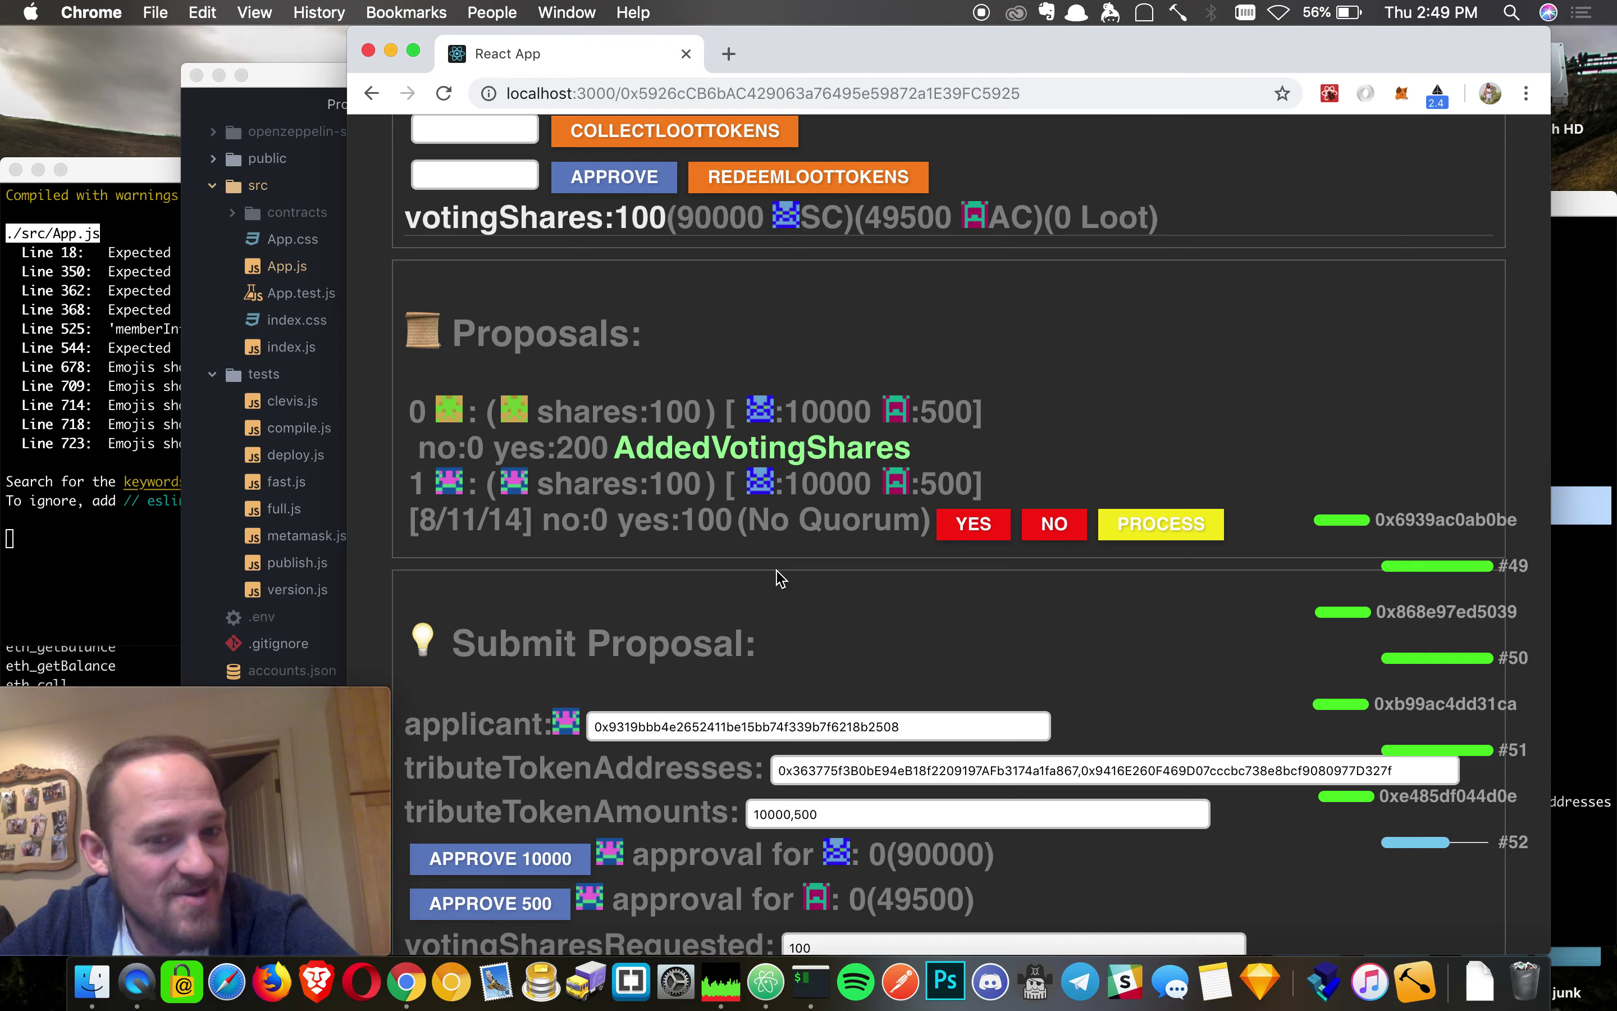
{"action": "scroll", "coordinate": [779, 576], "scroll_direction": "down", "scroll_amount": 8}
{"action": "scroll", "coordinate": [778, 576], "scroll_direction": "up", "scroll_amount": 5}
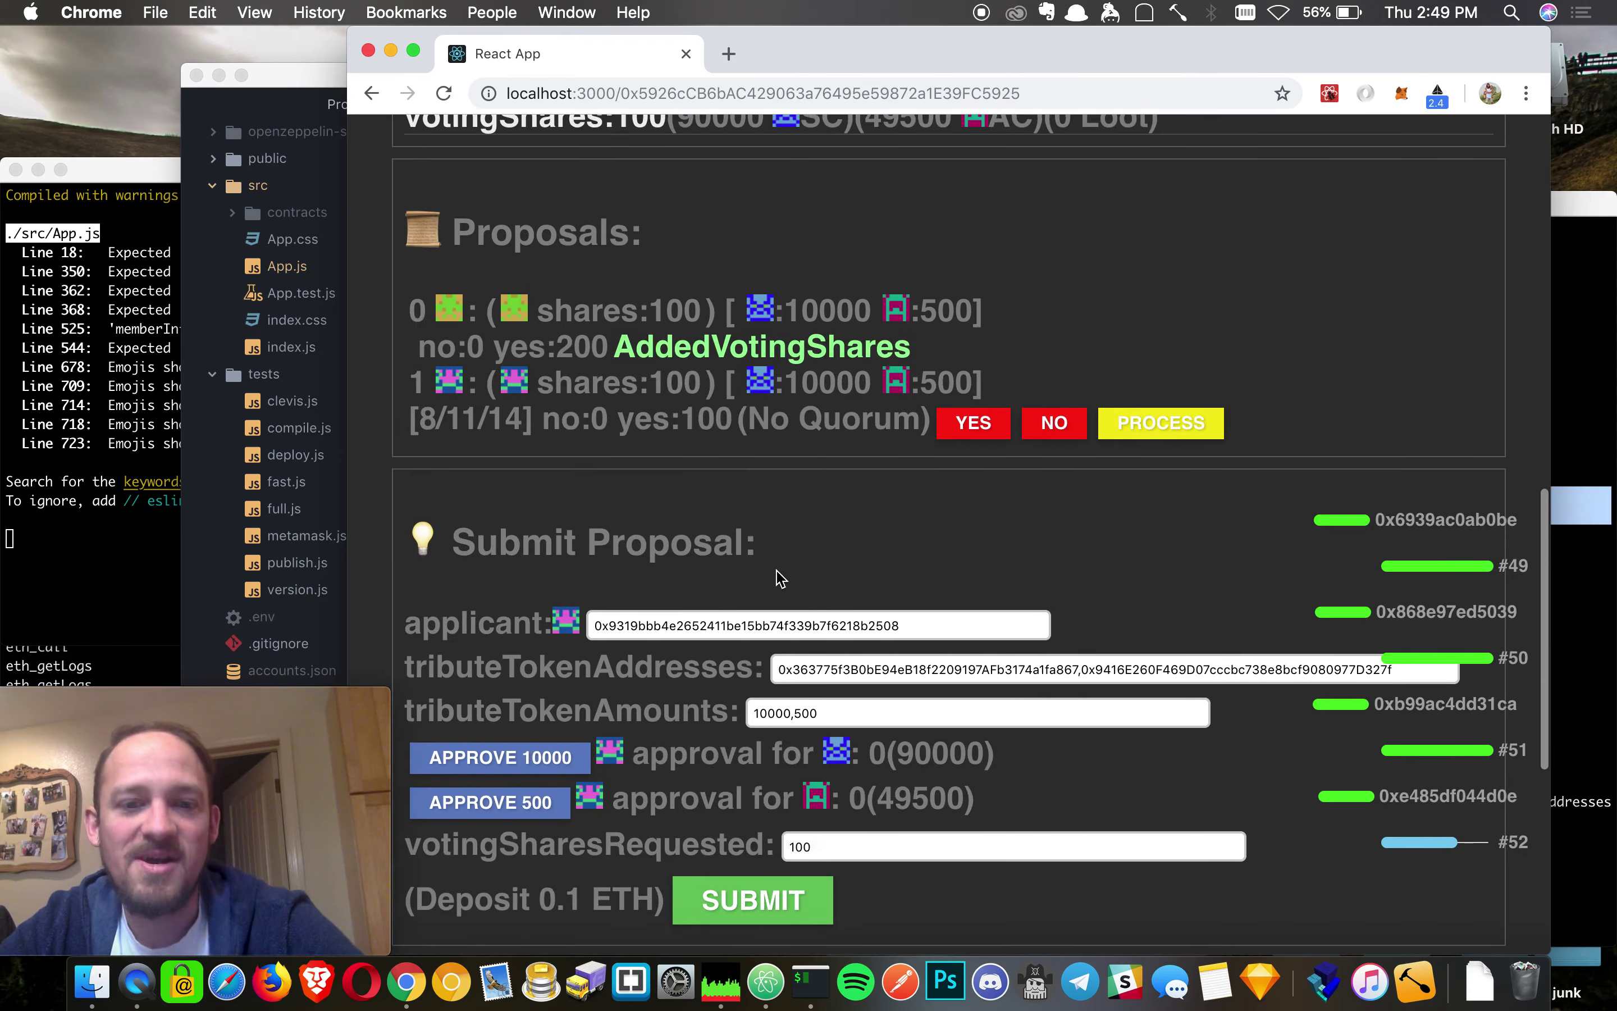
{"action": "scroll", "coordinate": [780, 578], "scroll_direction": "up", "scroll_amount": 15}
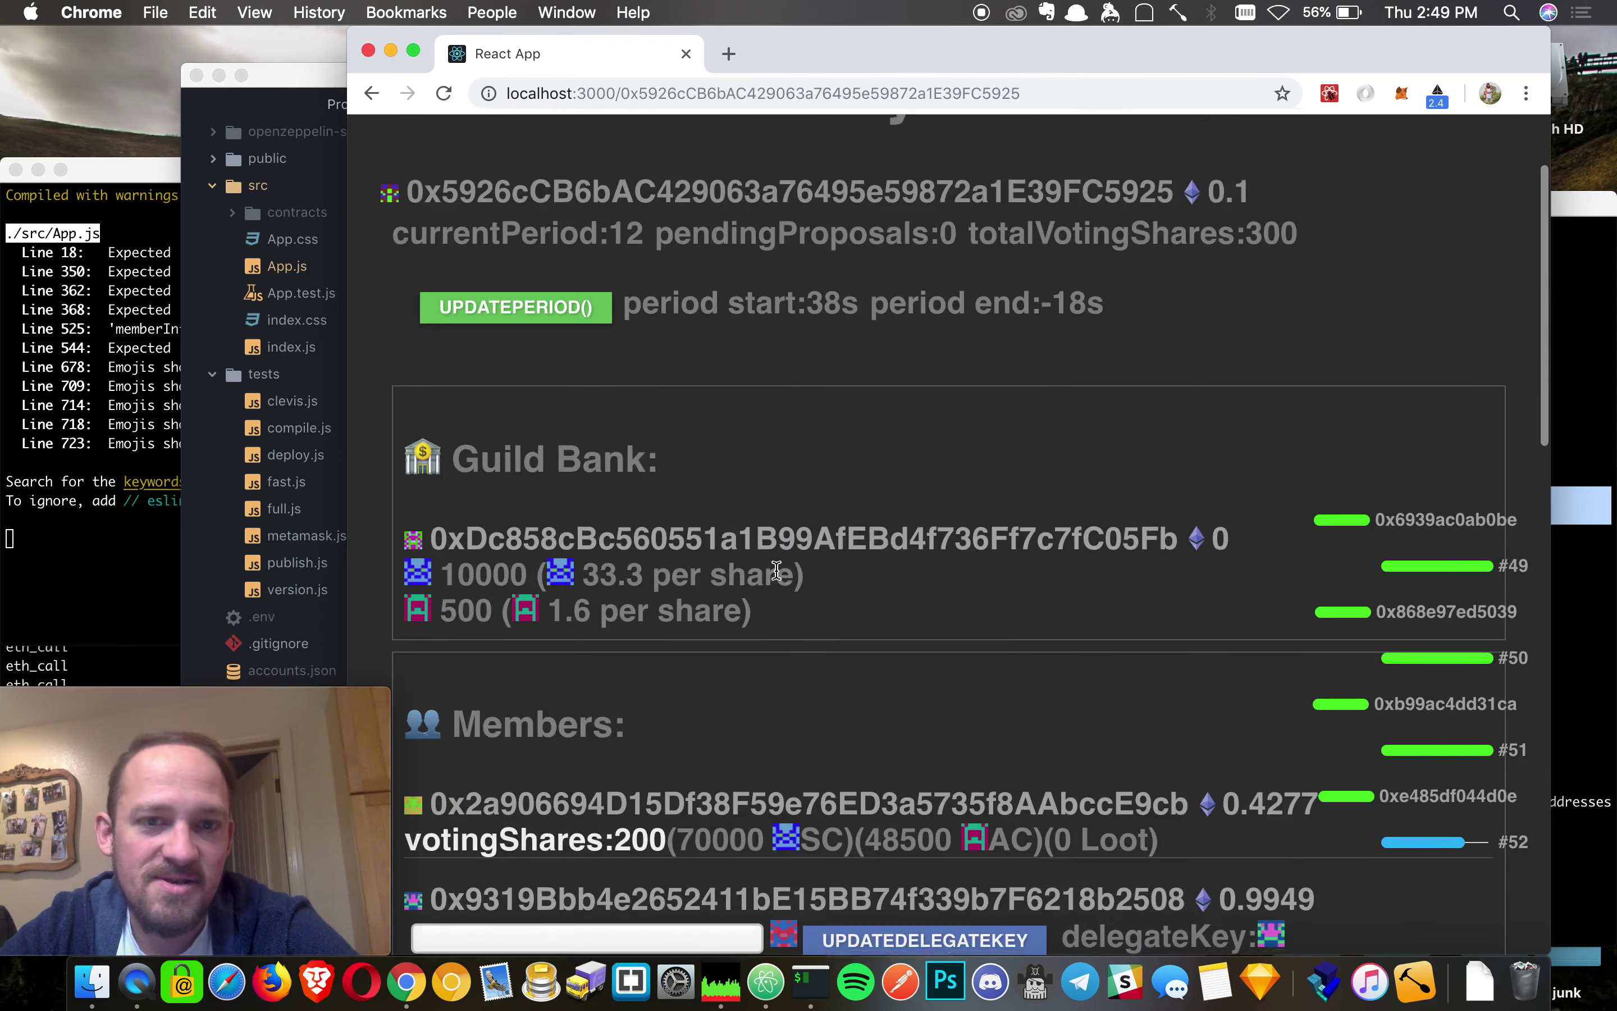
{"action": "scroll", "coordinate": [777, 570], "scroll_direction": "down", "scroll_amount": 13}
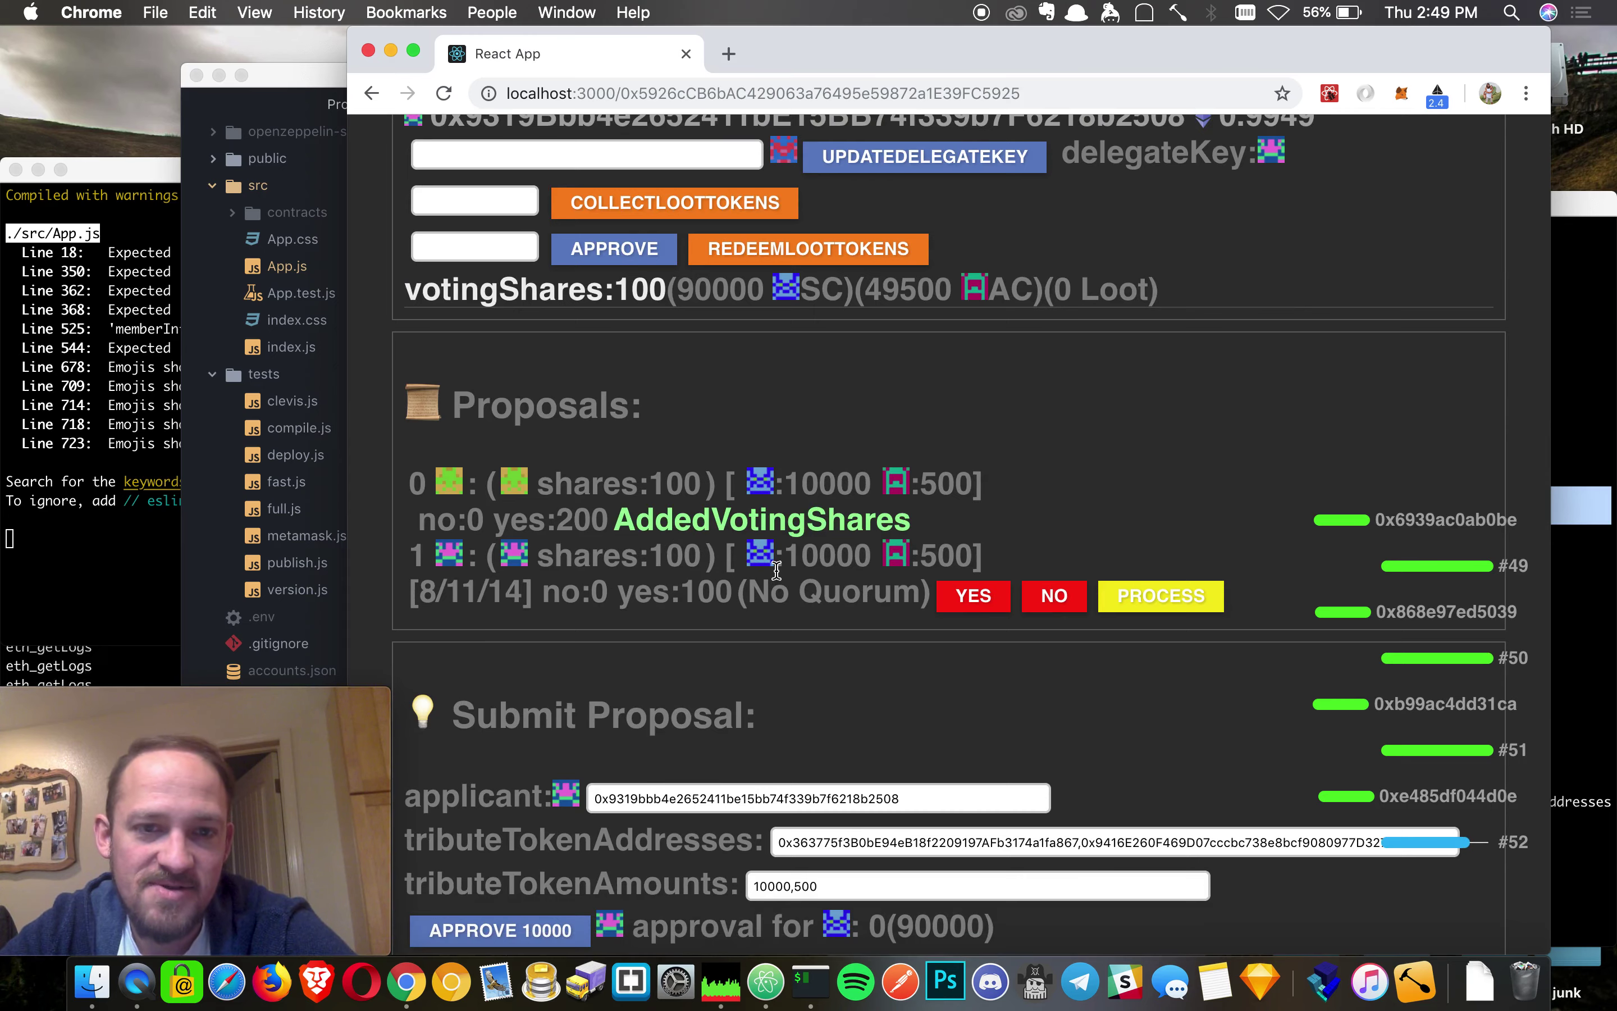
{"action": "scroll", "coordinate": [1034, 466], "scroll_direction": "up", "scroll_amount": 4}
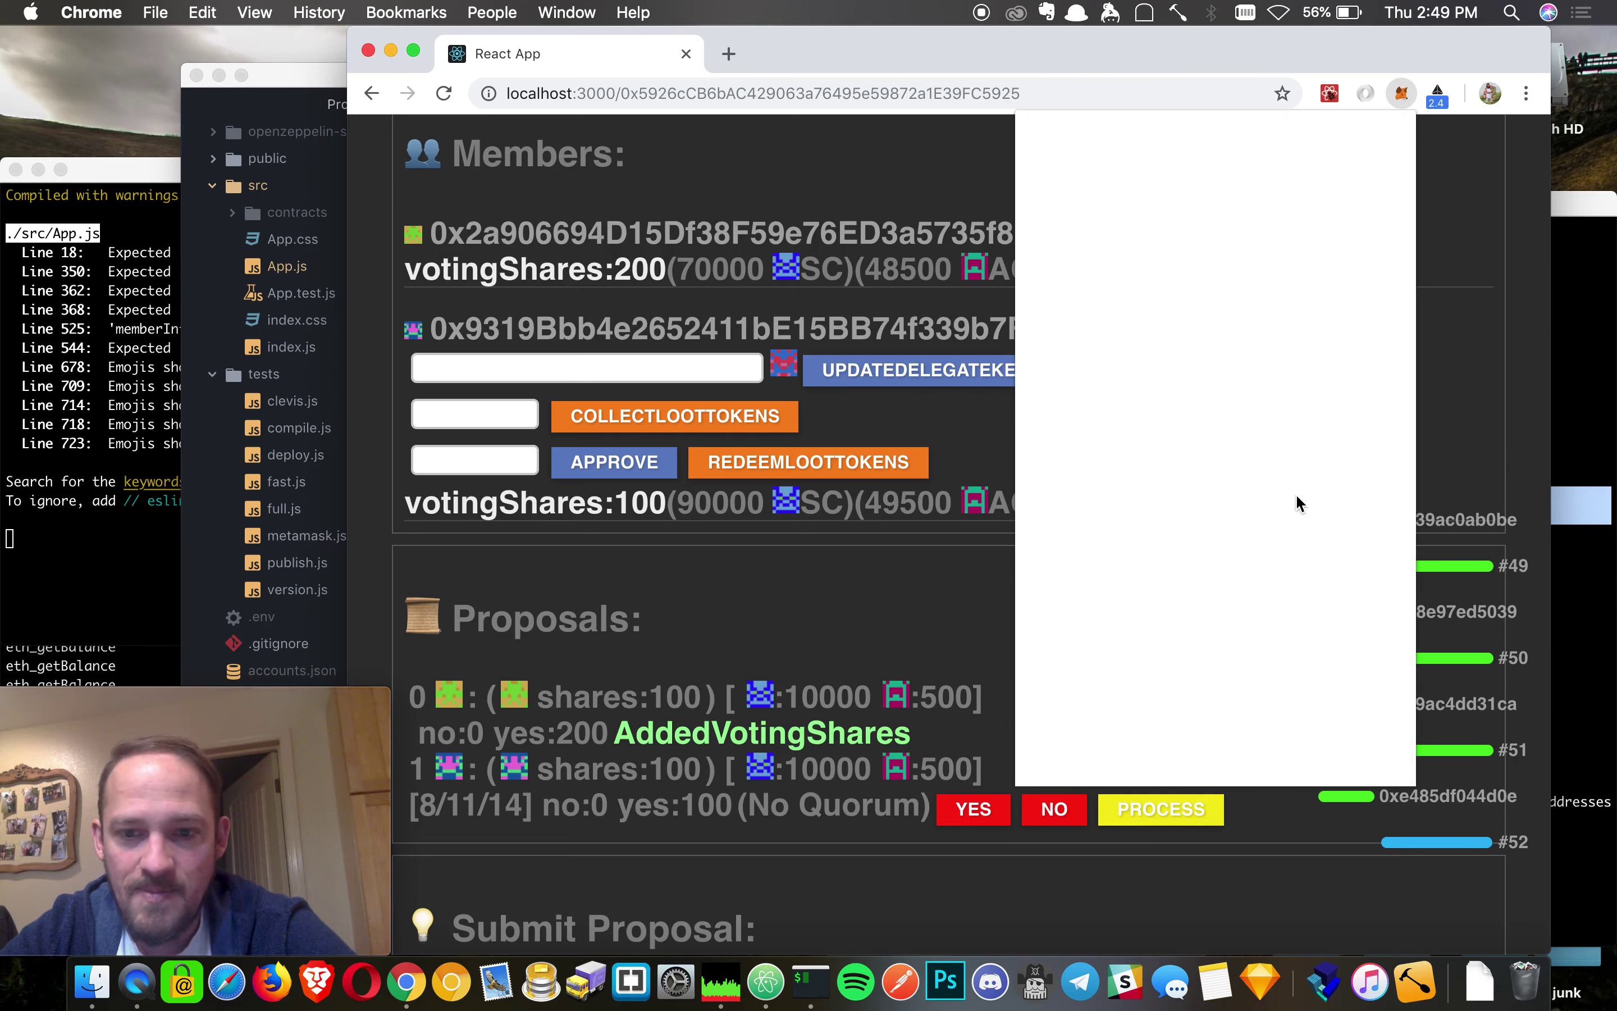
- Switch the wallet to Account 3
{"action": "left_click", "coordinate": [942, 583]}
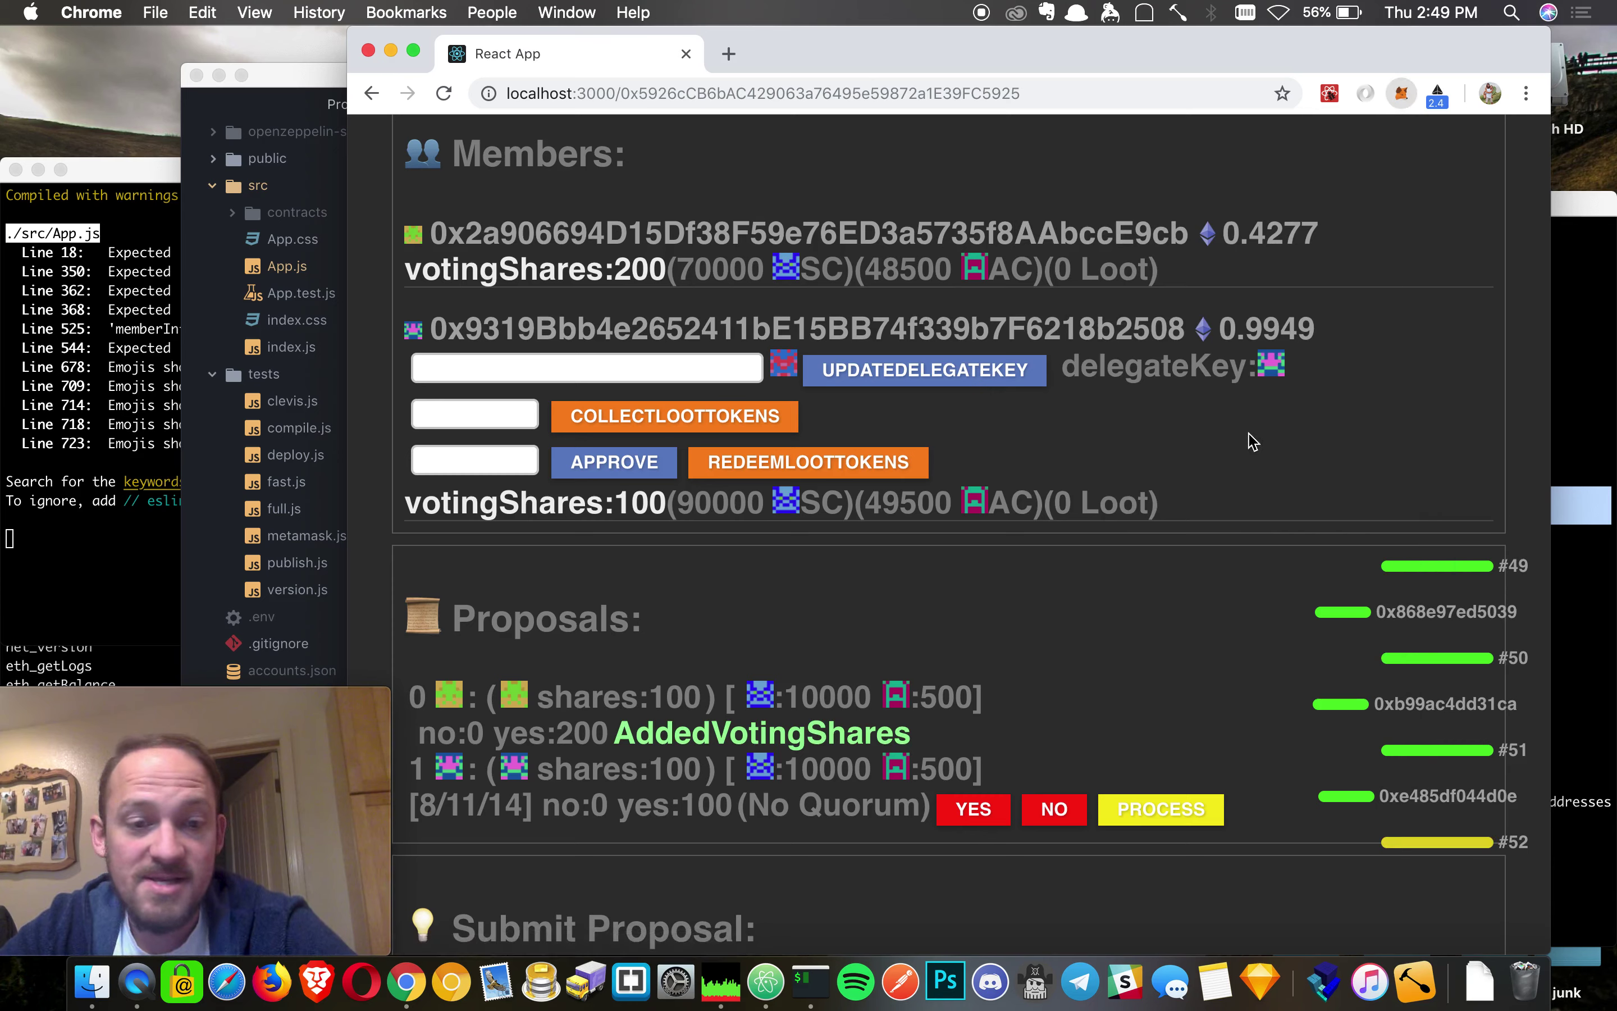
{"action": "key", "text": "alt+shift+m"}
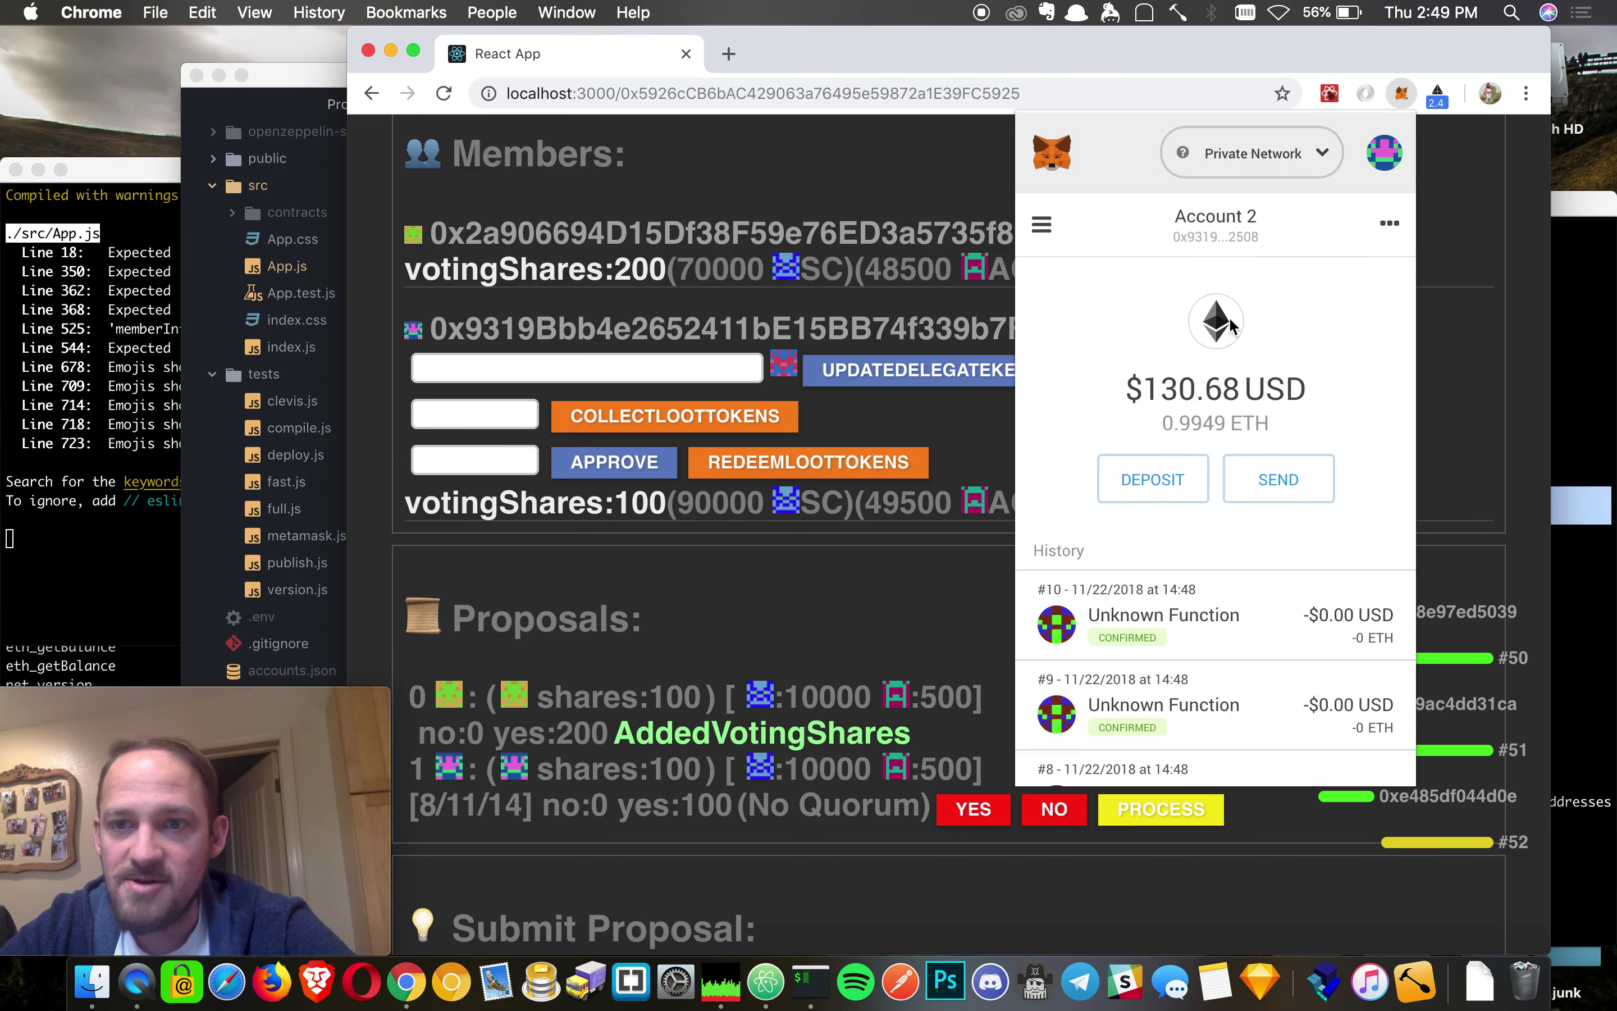
{"action": "left_click", "coordinate": [1384, 152]}
{"action": "left_click", "coordinate": [1176, 418]}
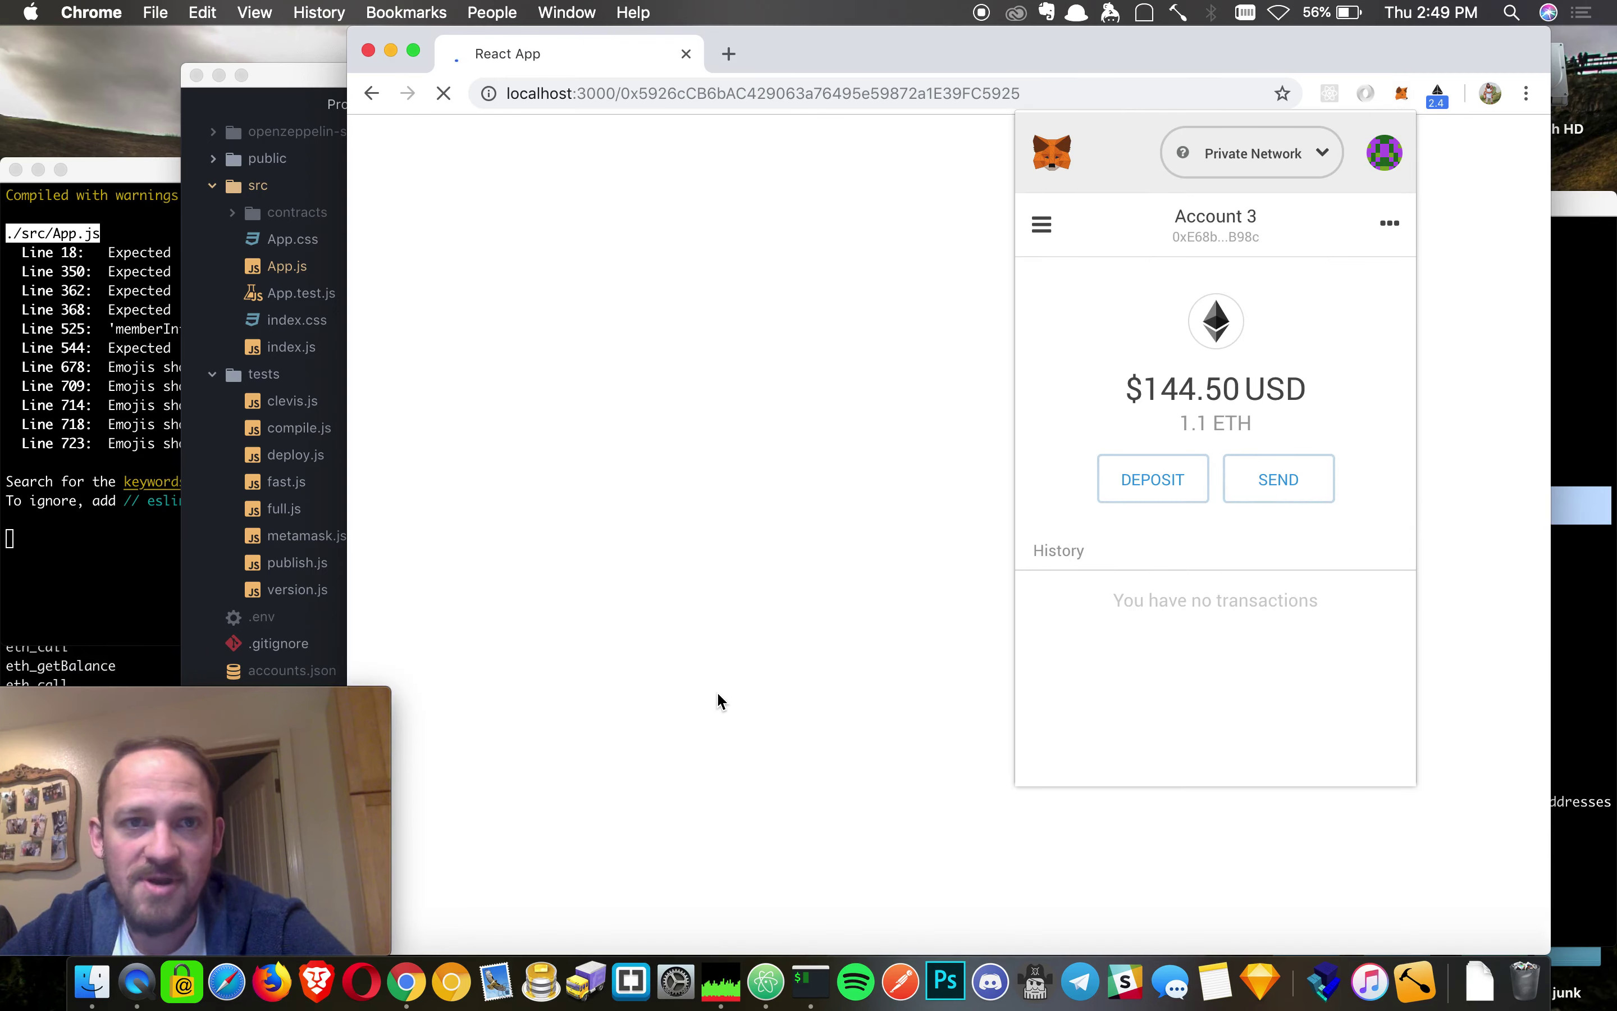
{"action": "left_click", "coordinate": [805, 649]}
{"action": "scroll", "coordinate": [805, 648], "scroll_direction": "down", "scroll_amount": 12}
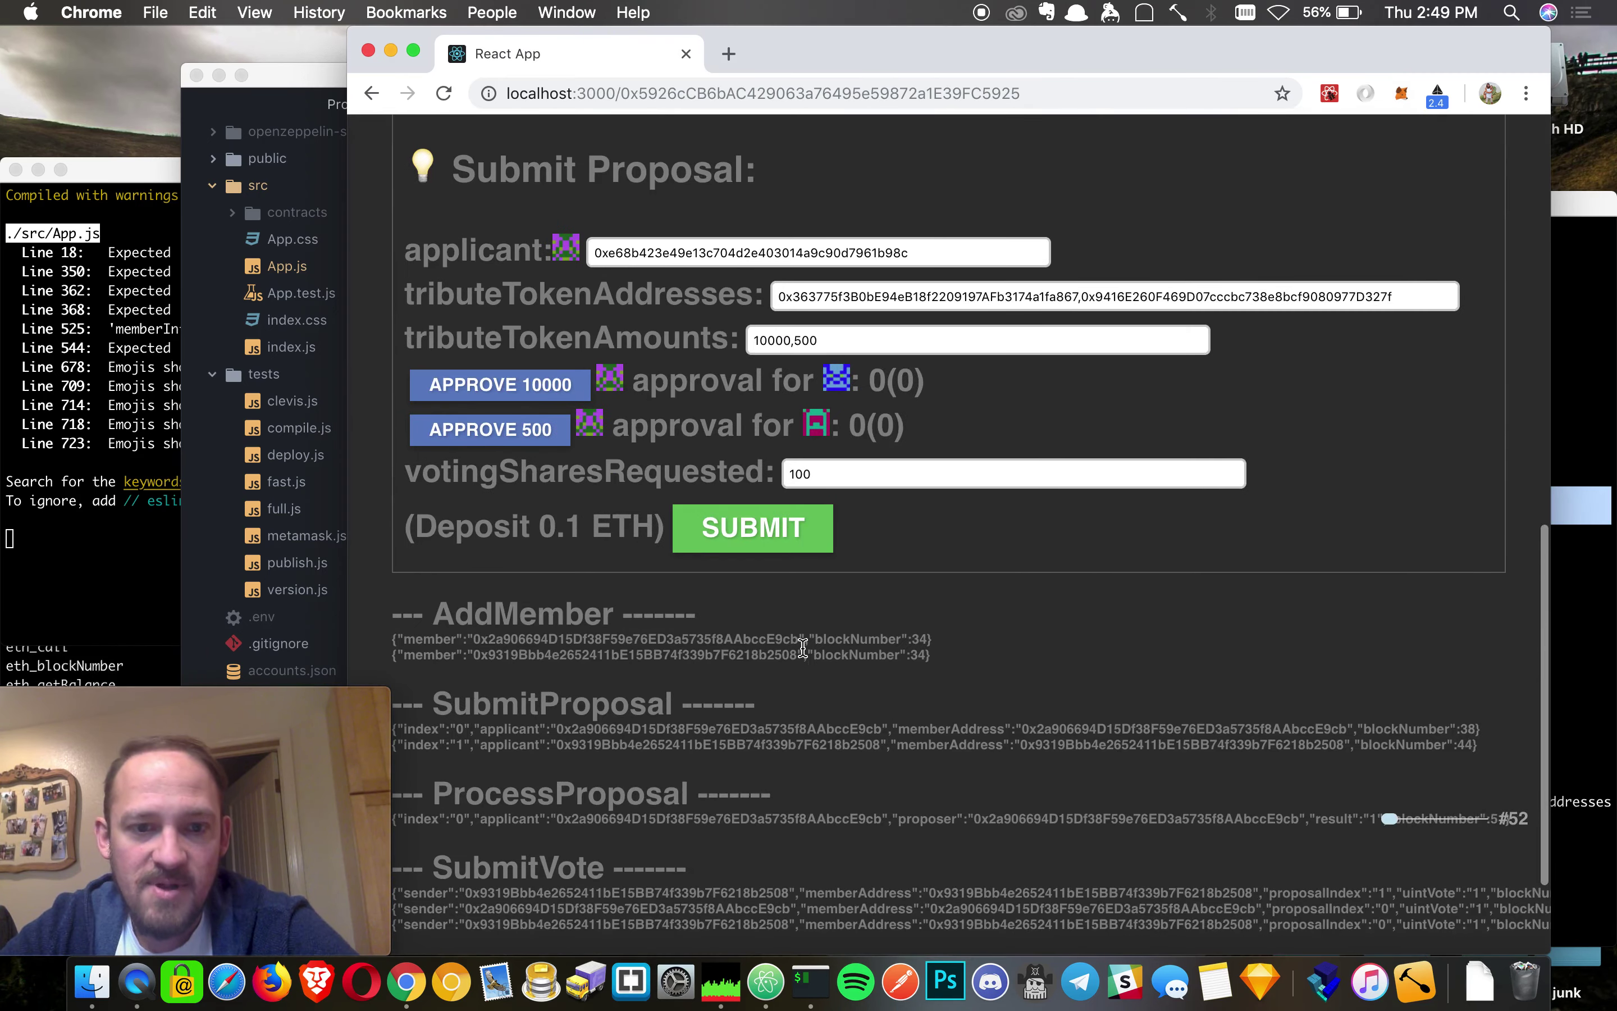
{"action": "scroll", "coordinate": [802, 646], "scroll_direction": "up", "scroll_amount": 8}
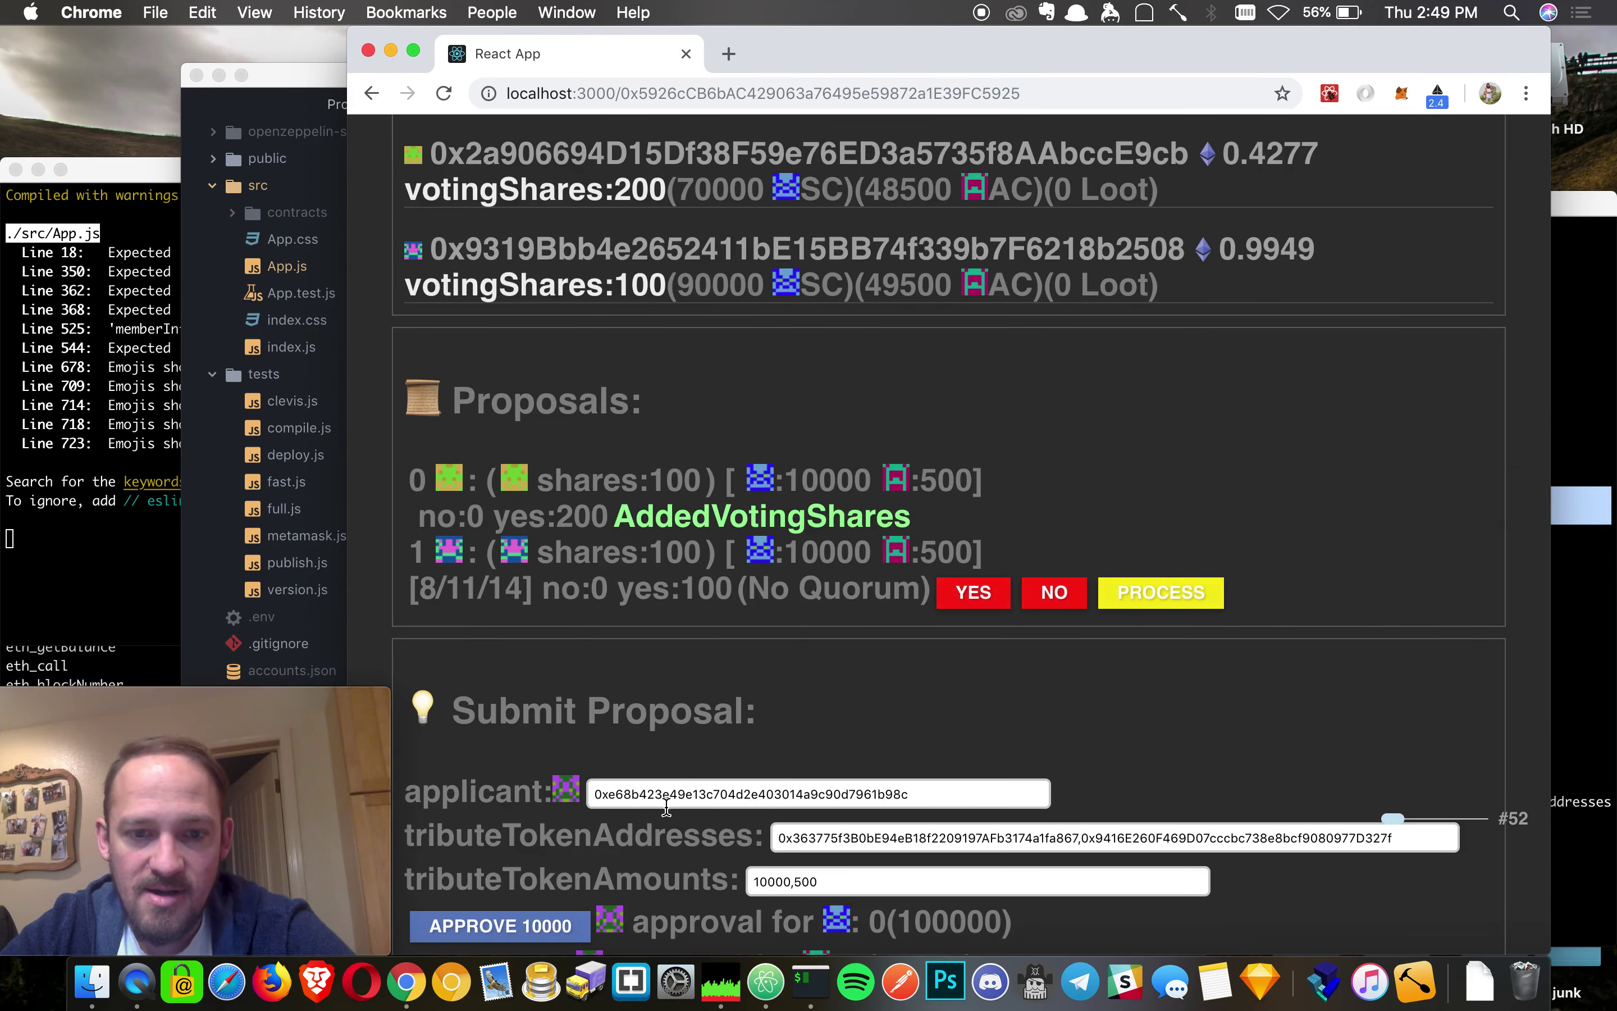
- Copy Account 3's address from the applicant field
{"action": "left_click", "coordinate": [667, 802]}
{"action": "double_click", "coordinate": [666, 798]}
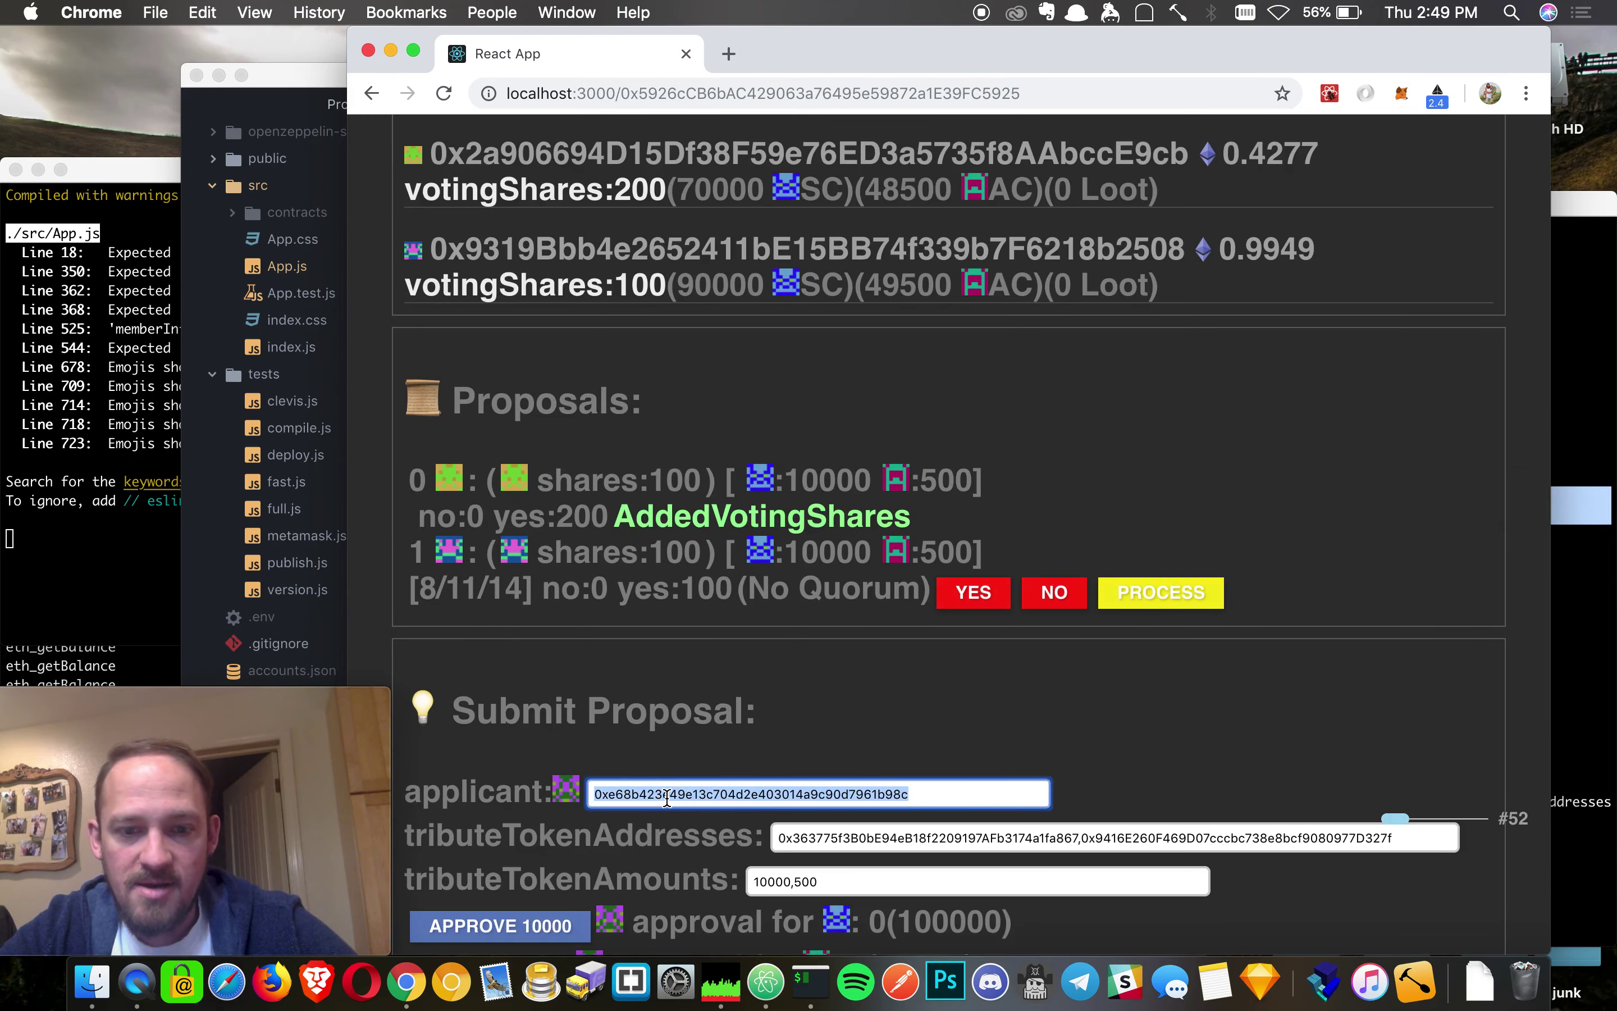
{"action": "scroll", "coordinate": [666, 798], "scroll_direction": "down", "scroll_amount": 5}
{"action": "key", "text": "super+c"}
- Approve the 10000 and 500 tribute token amounts, confirming both wallet transactions
{"action": "left_click", "coordinate": [534, 645]}
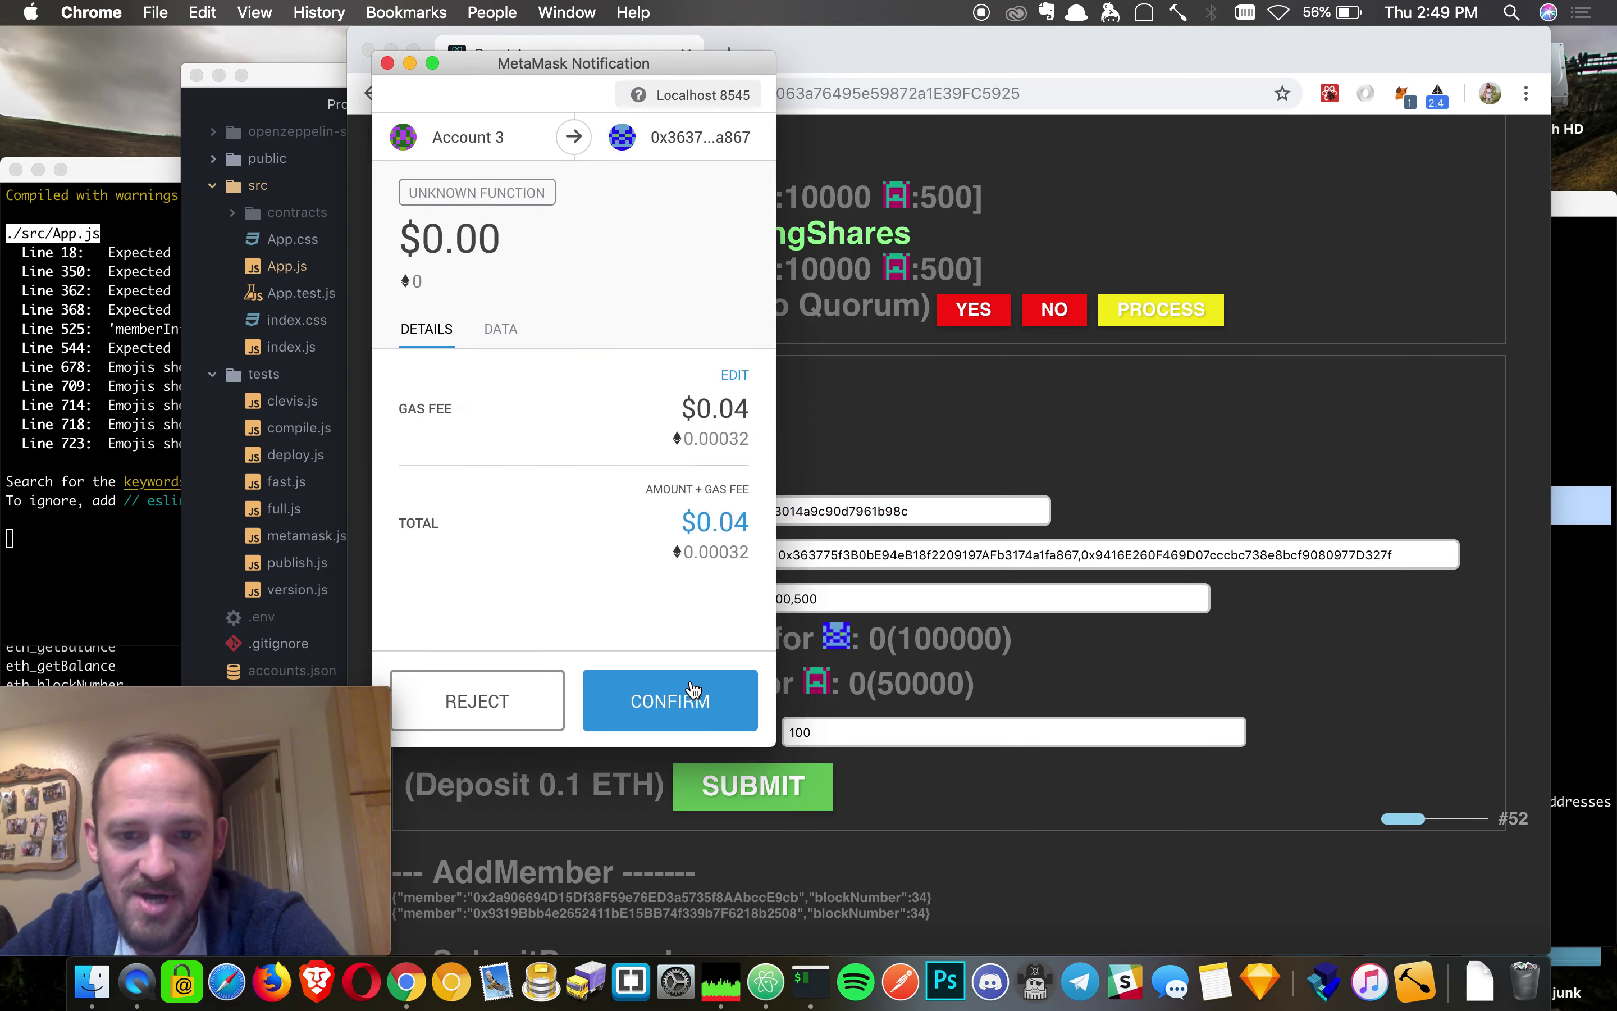
{"action": "left_click", "coordinate": [677, 701]}
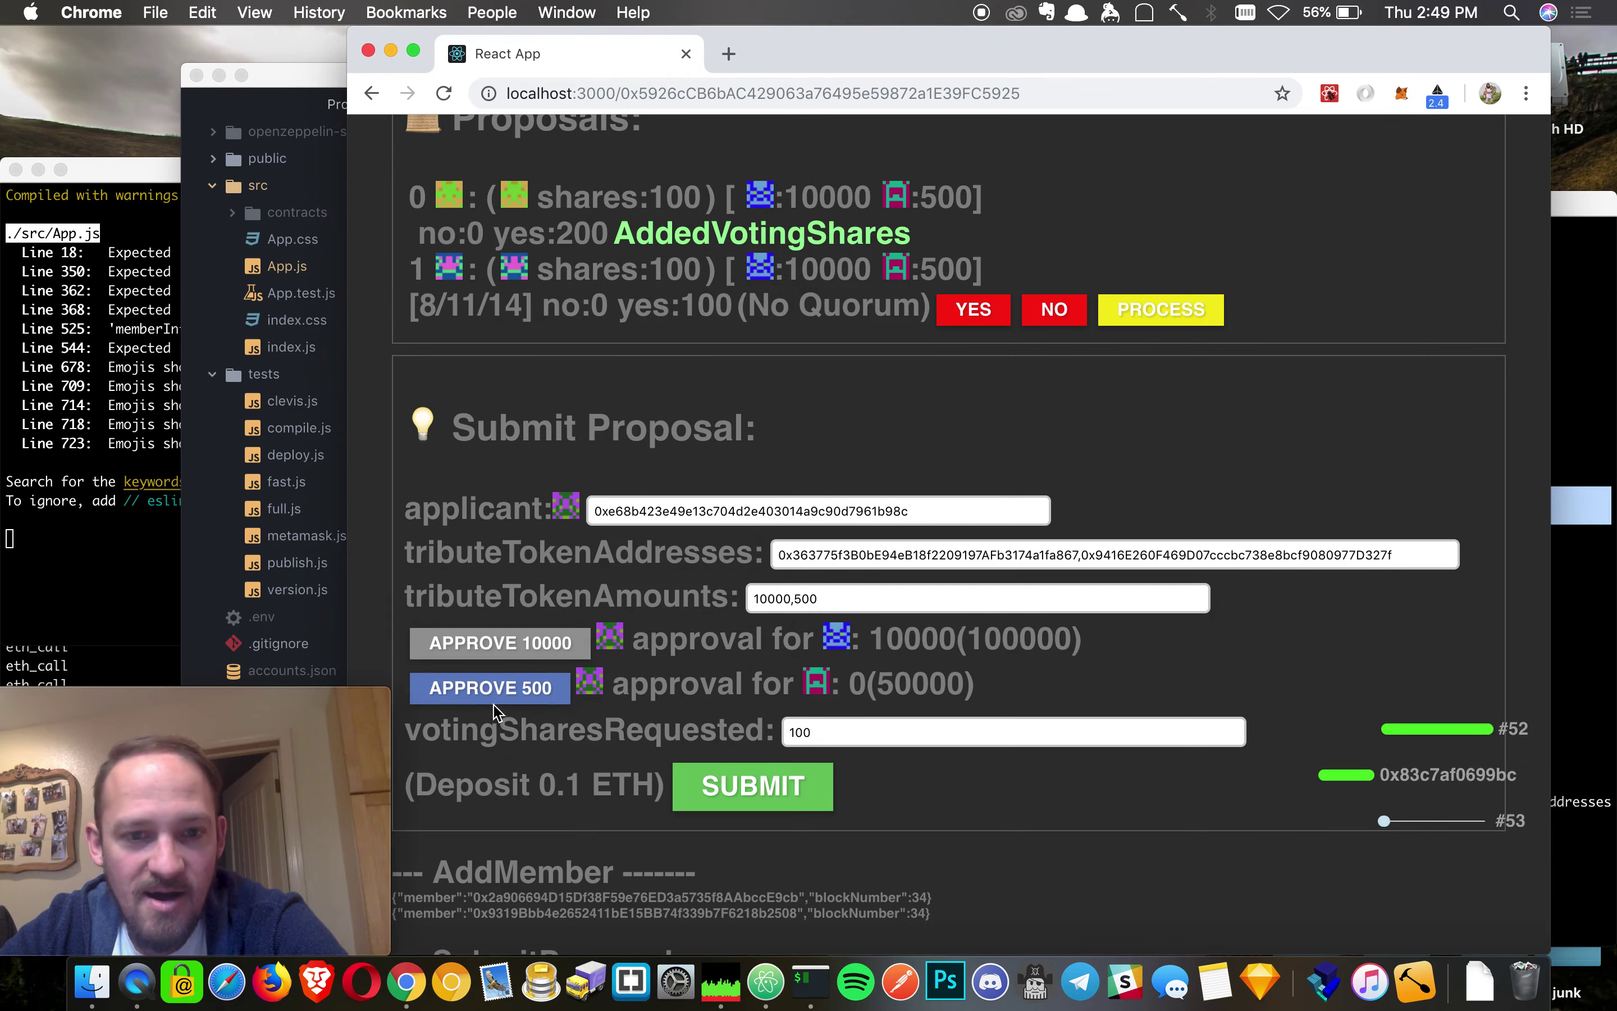
{"action": "left_click", "coordinate": [495, 699]}
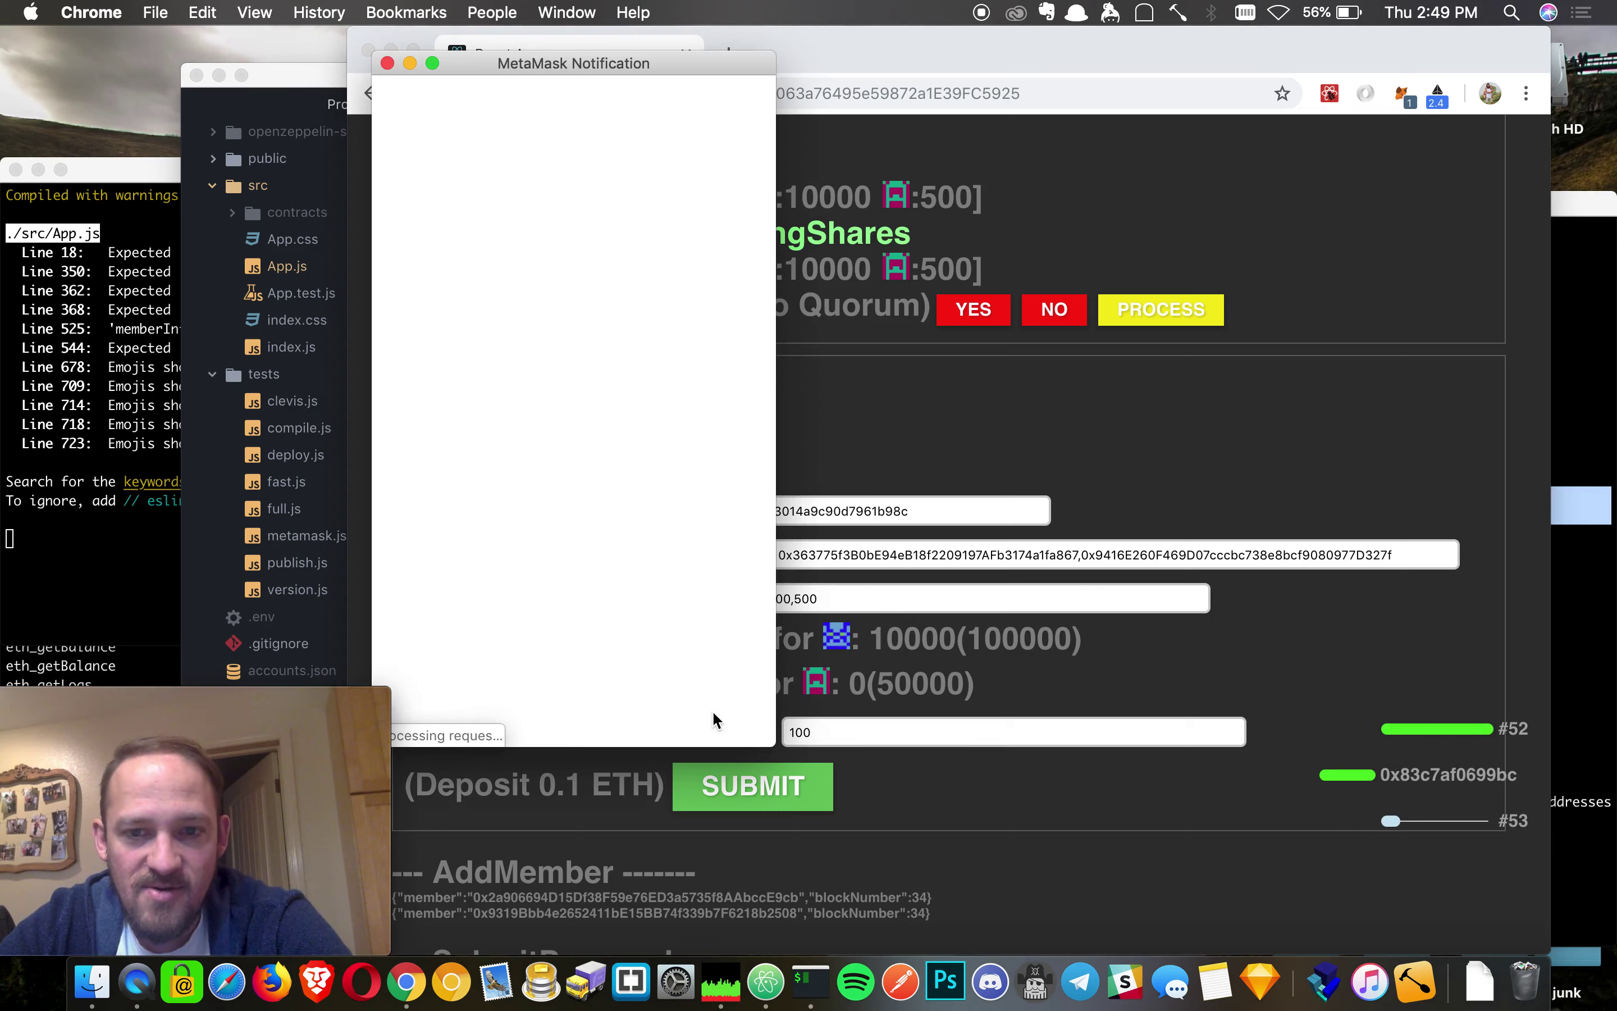
{"action": "left_click", "coordinate": [677, 698]}
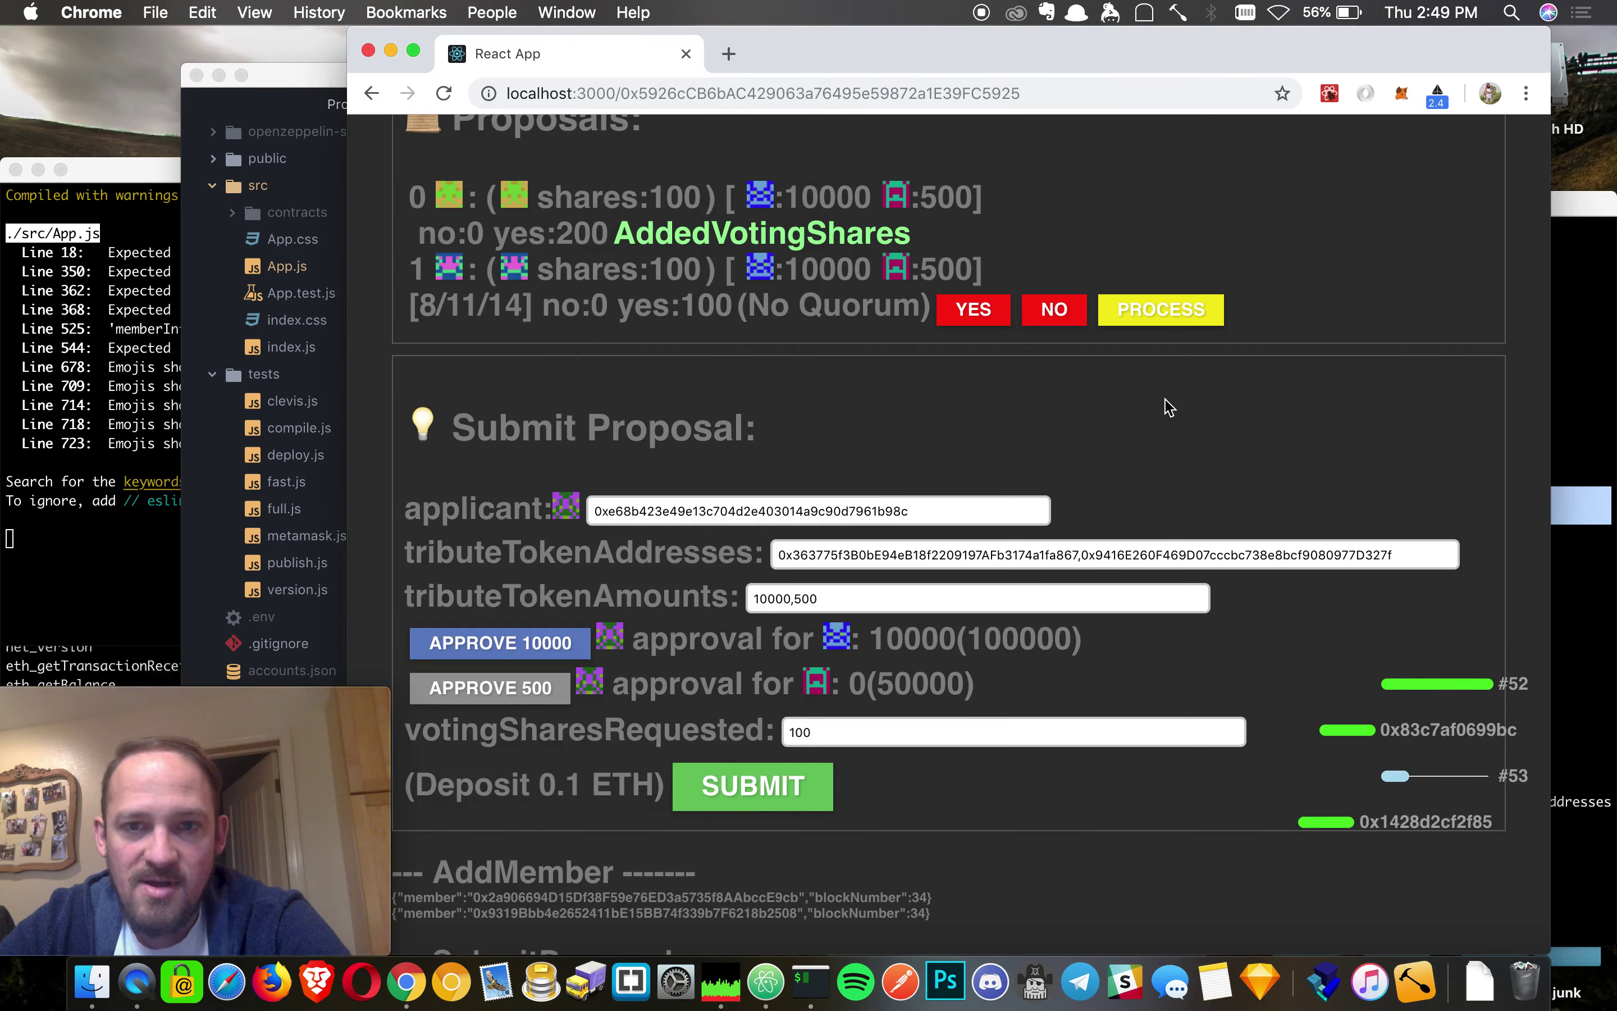
{"action": "scroll", "coordinate": [1269, 454], "scroll_direction": "up", "scroll_amount": 3}
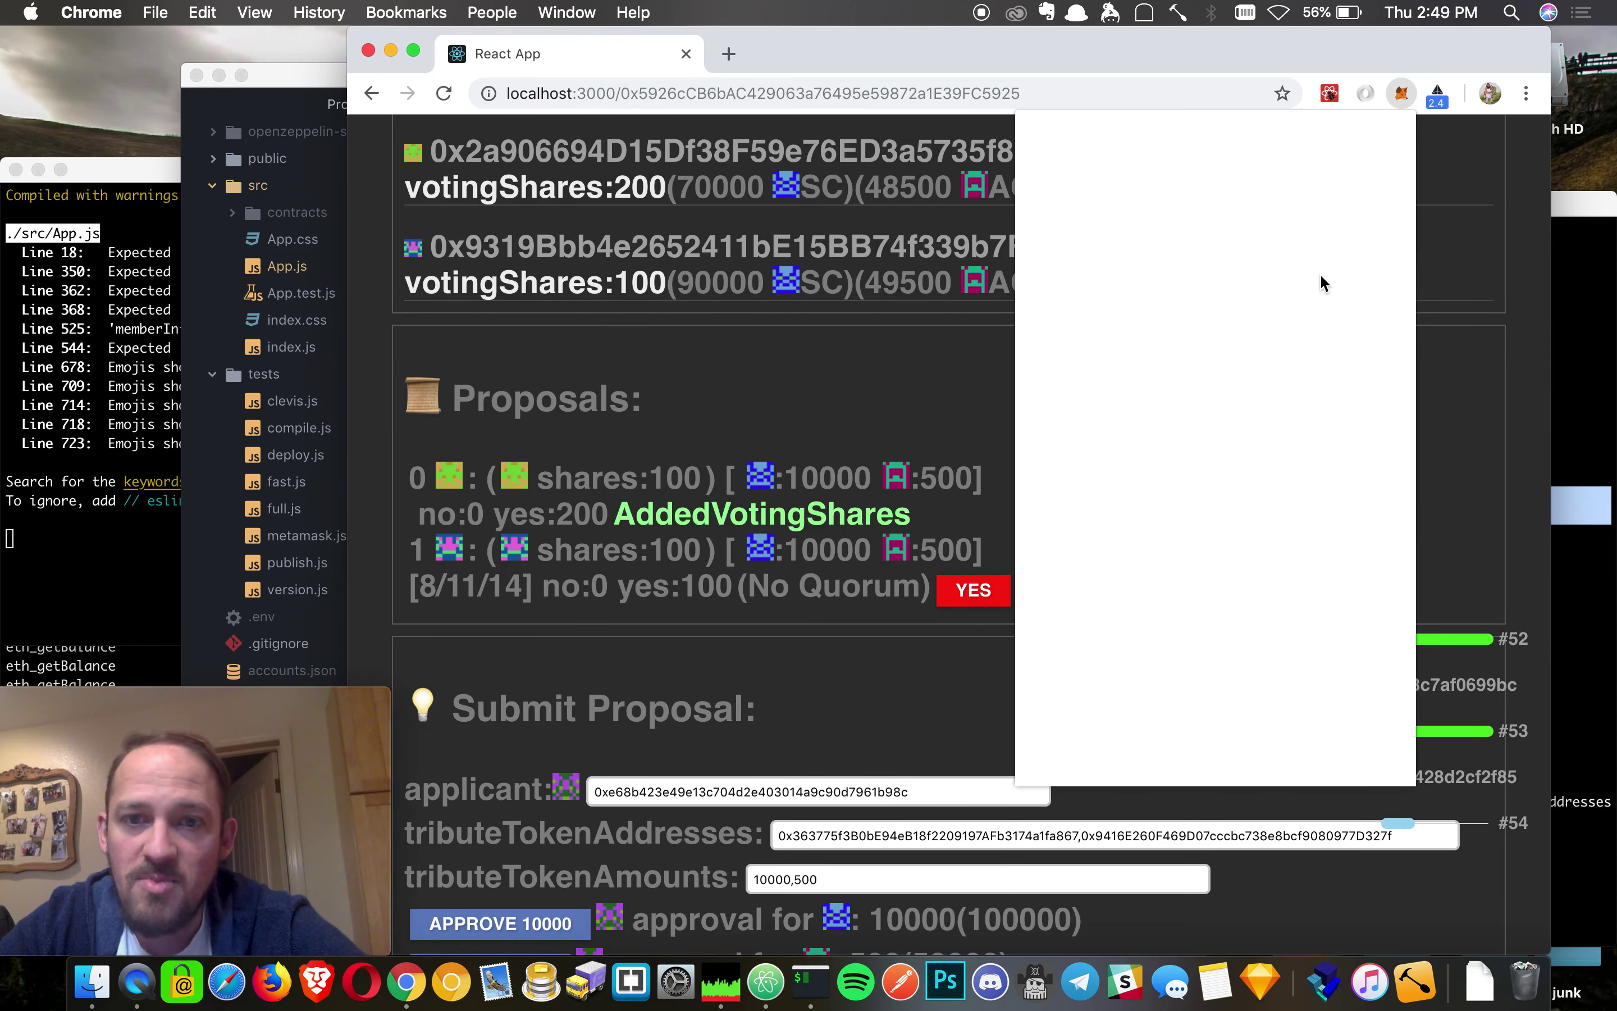
- Switch the wallet back to Account 1
{"action": "left_click", "coordinate": [1388, 149]}
{"action": "left_click", "coordinate": [1176, 268]}
{"action": "left_click", "coordinate": [734, 411]}
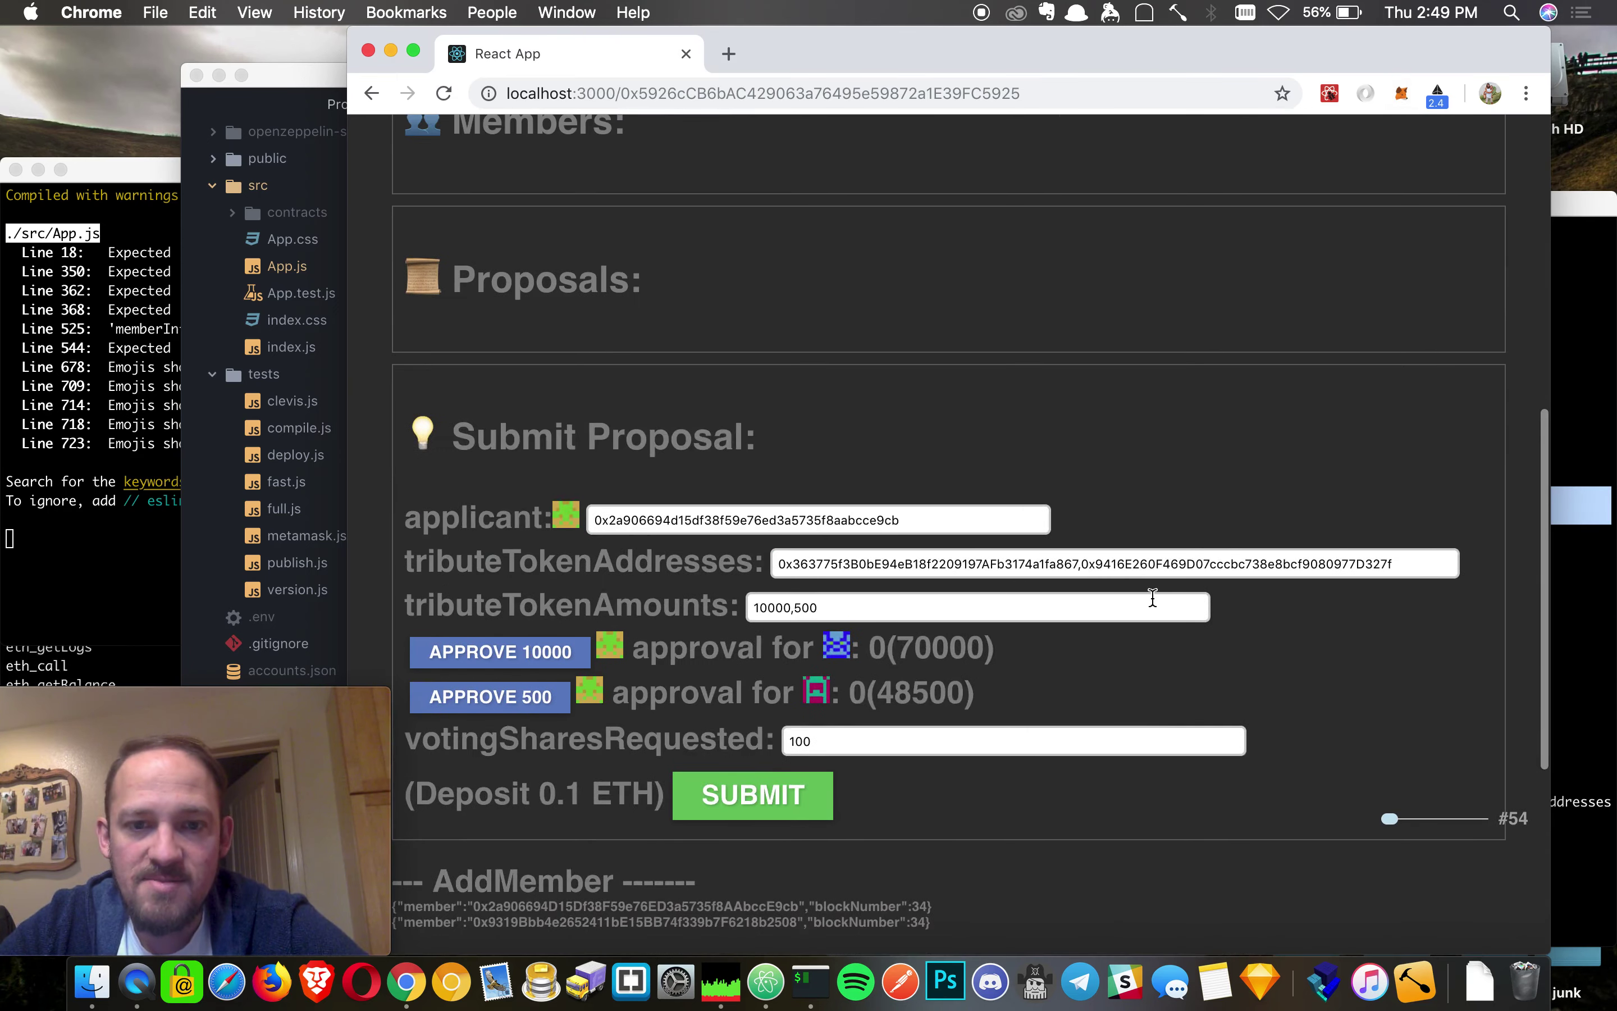
{"action": "scroll", "coordinate": [718, 810], "scroll_direction": "down", "scroll_amount": 5}
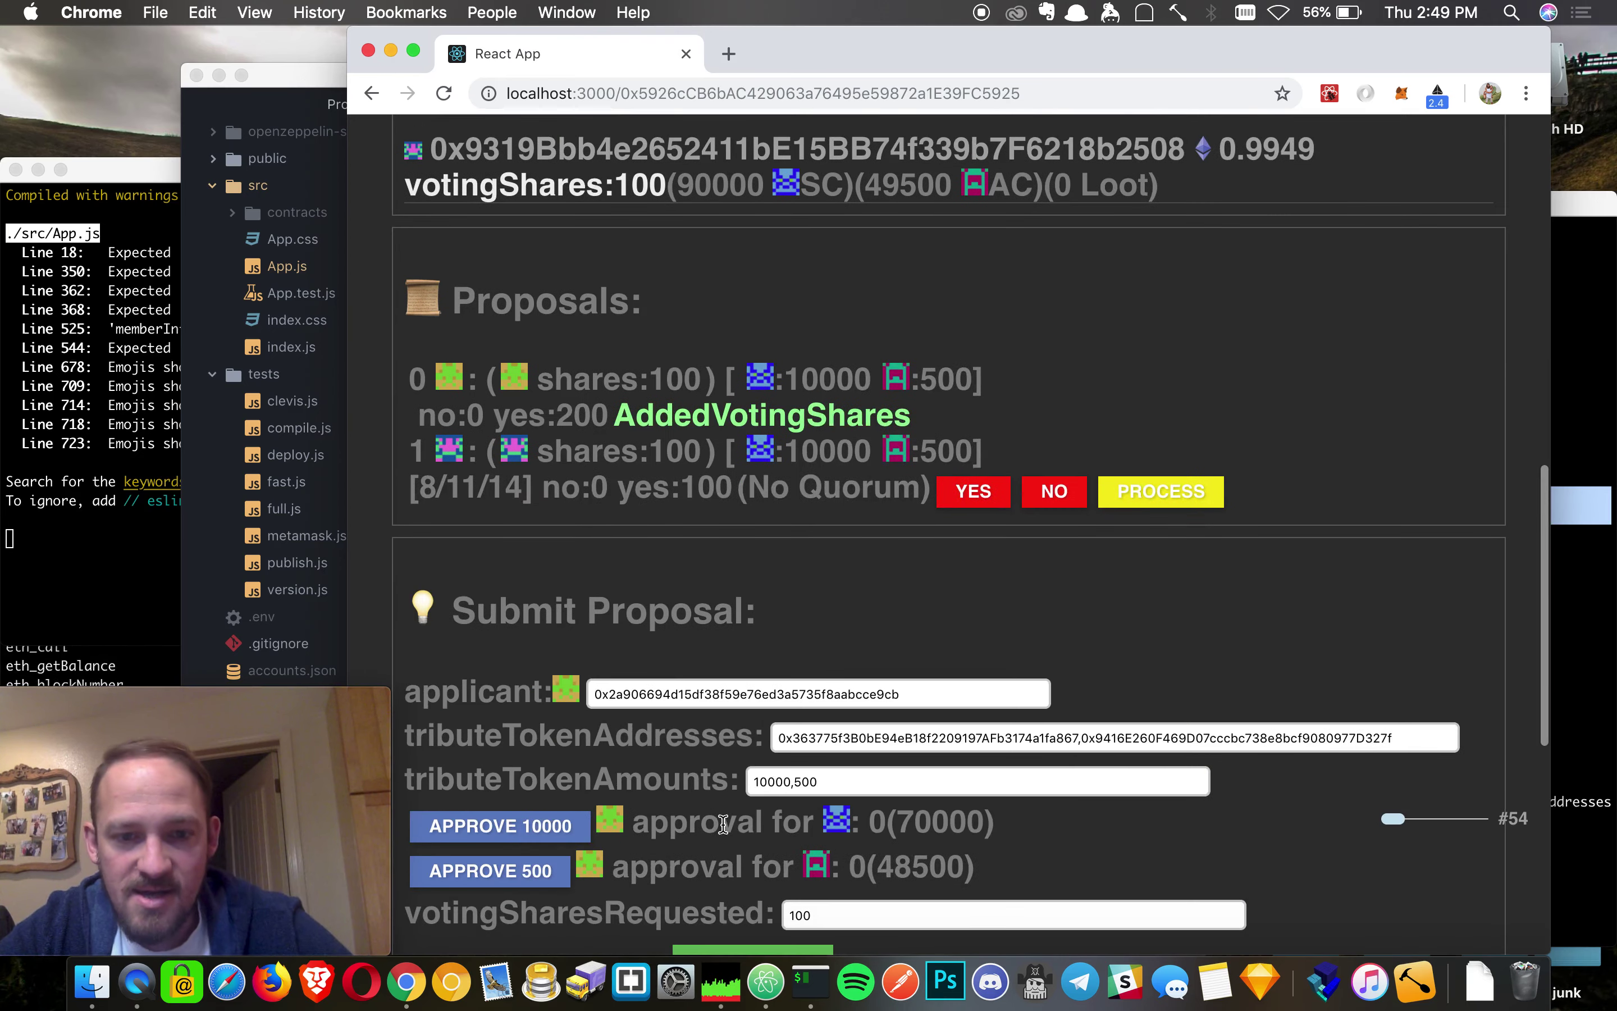
- Paste Account 3's address as applicant and submit the proposal, confirming the transaction
{"action": "double_click", "coordinate": [679, 683]}
{"action": "type", "text": "0xe68b423e49e13c704d2e403014a9c90d7961b98c"}
{"action": "scroll", "coordinate": [772, 575], "scroll_direction": "down", "scroll_amount": 3}
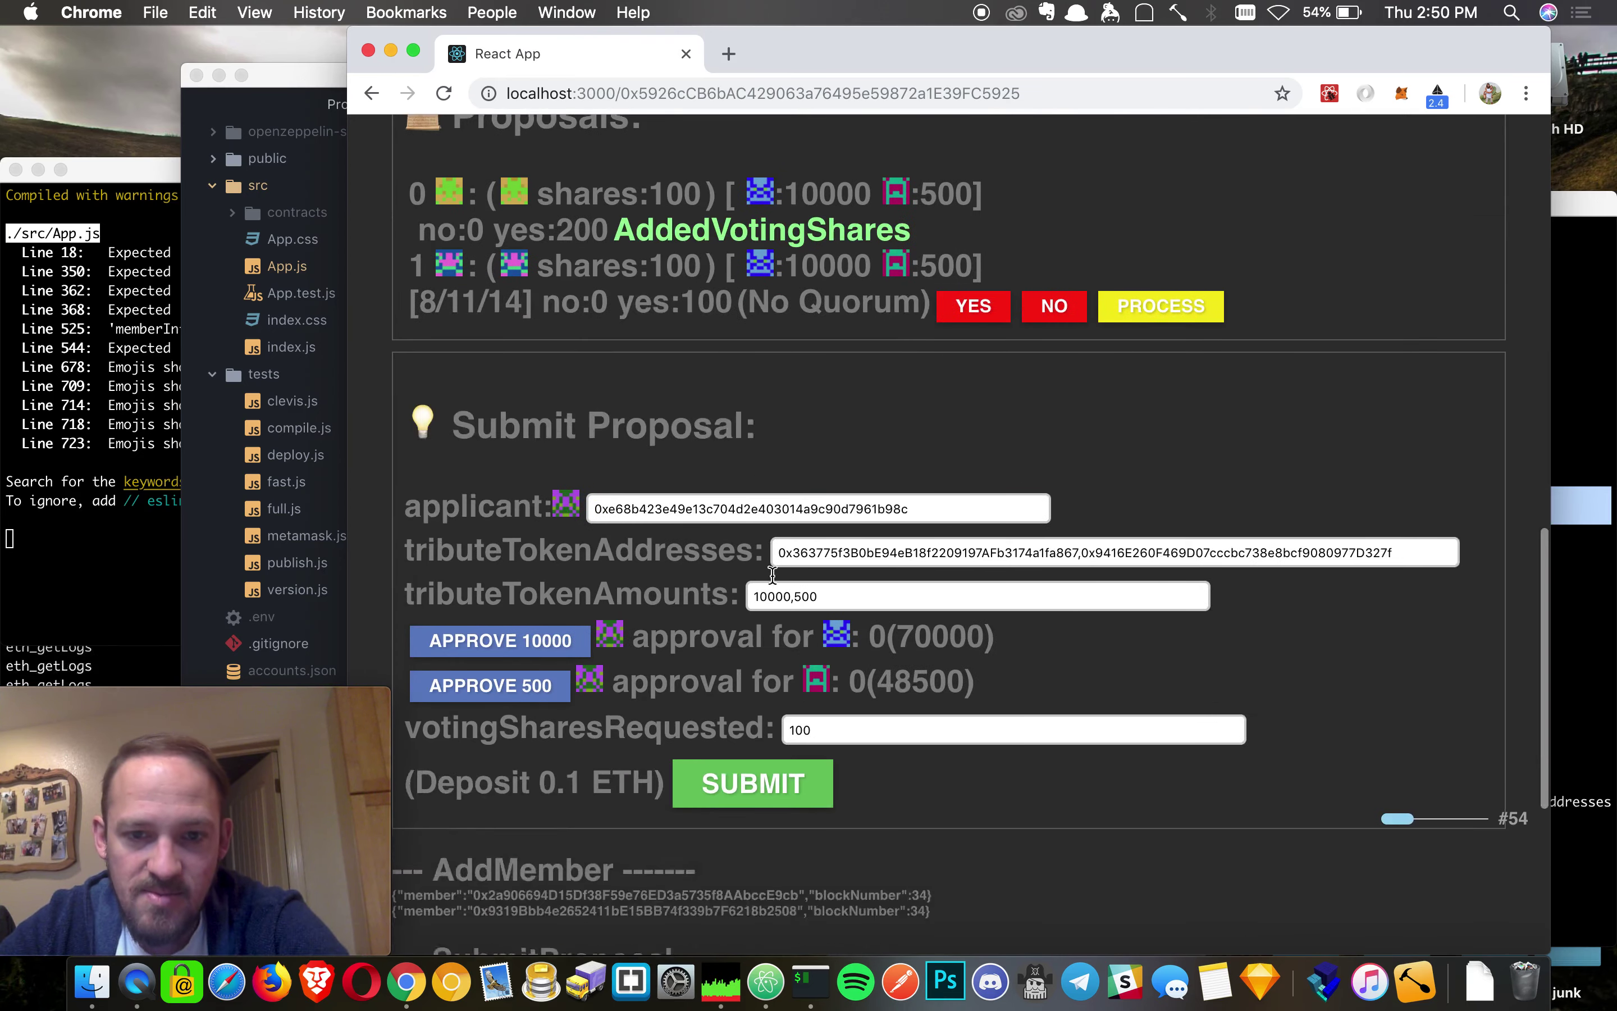
{"action": "scroll", "coordinate": [772, 575], "scroll_direction": "down", "scroll_amount": 1}
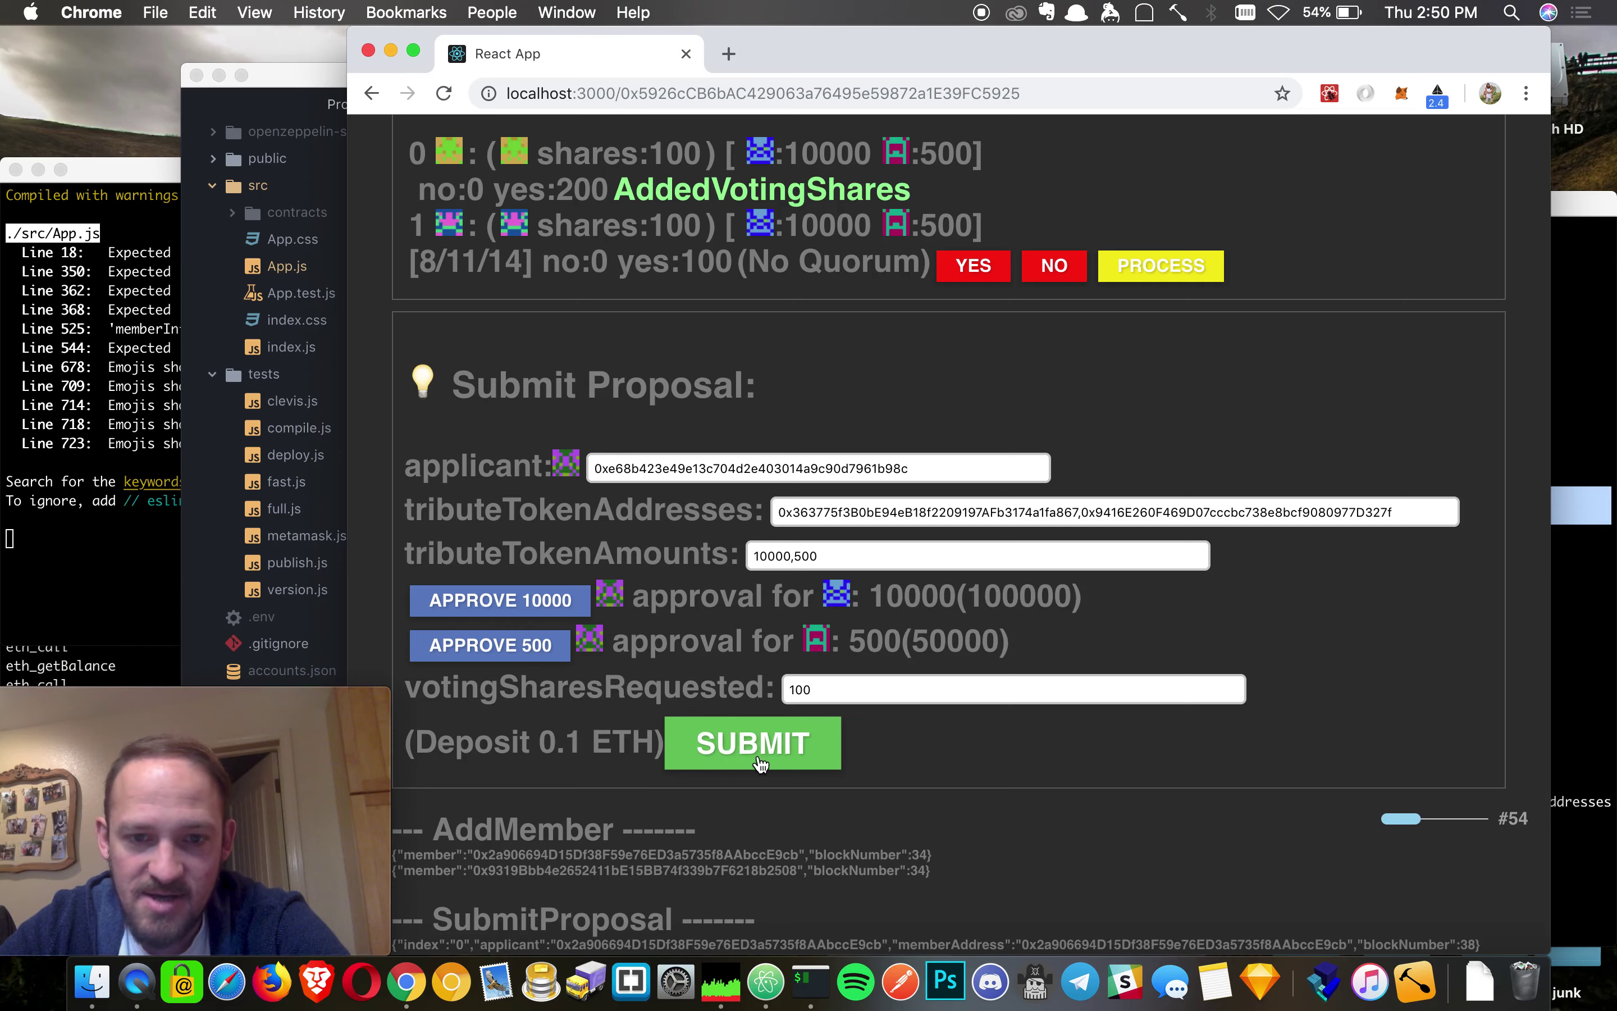
{"action": "left_click", "coordinate": [753, 738]}
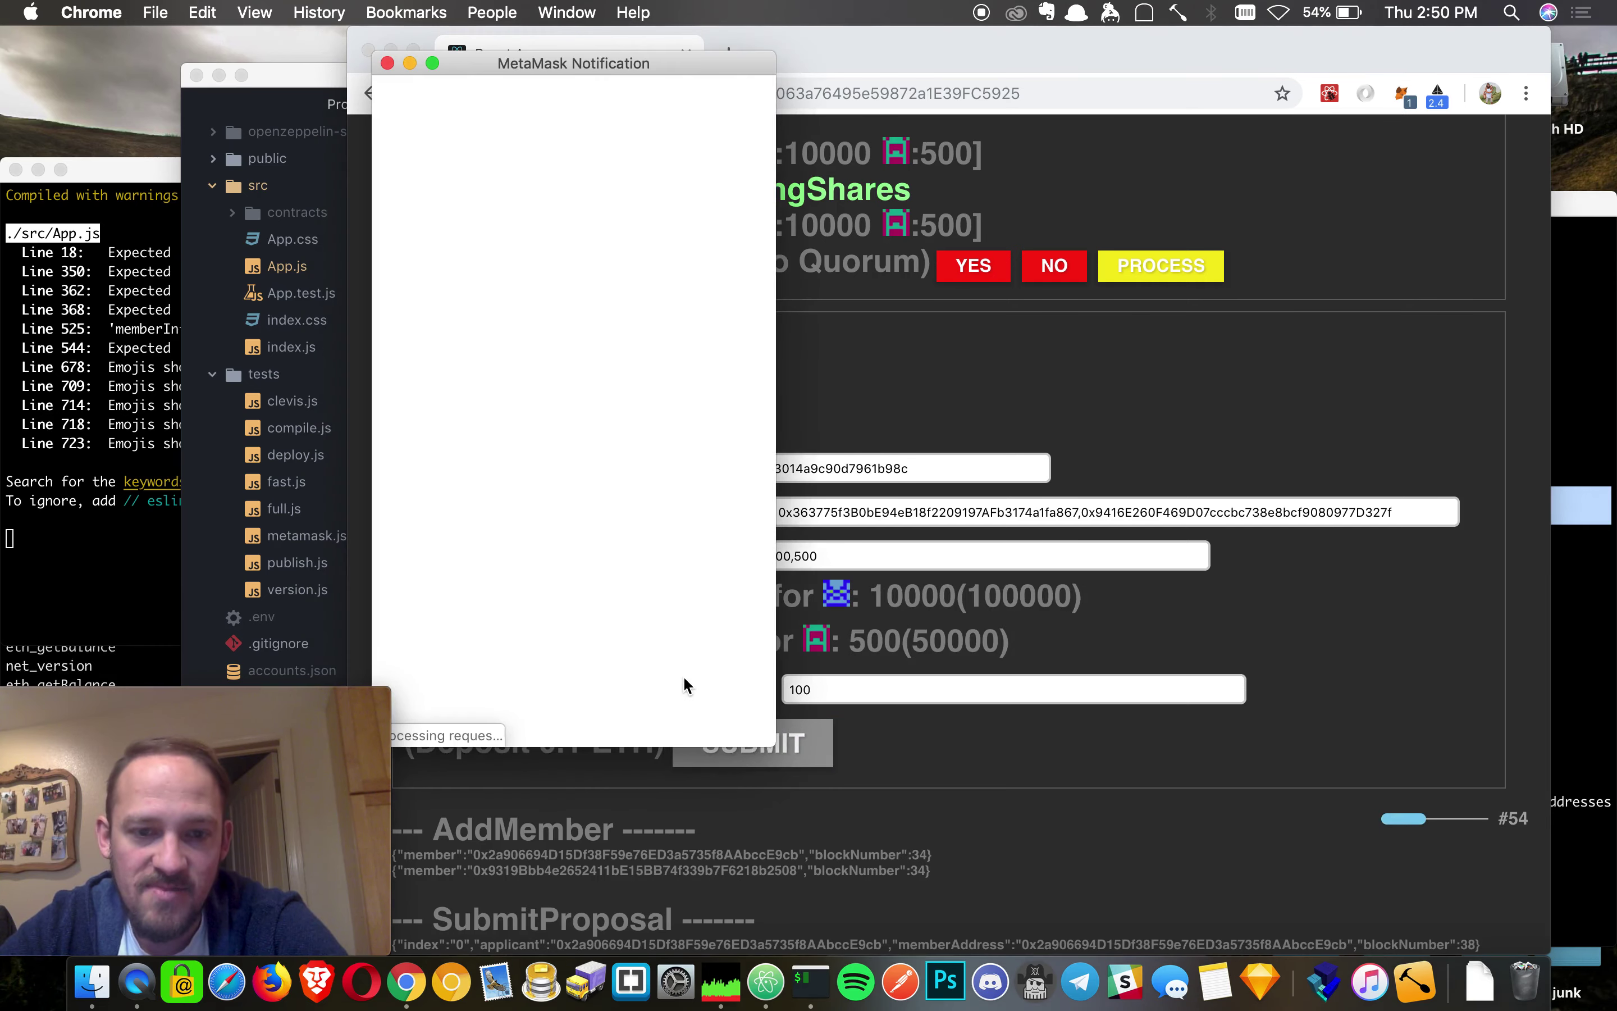
{"action": "left_click", "coordinate": [672, 696]}
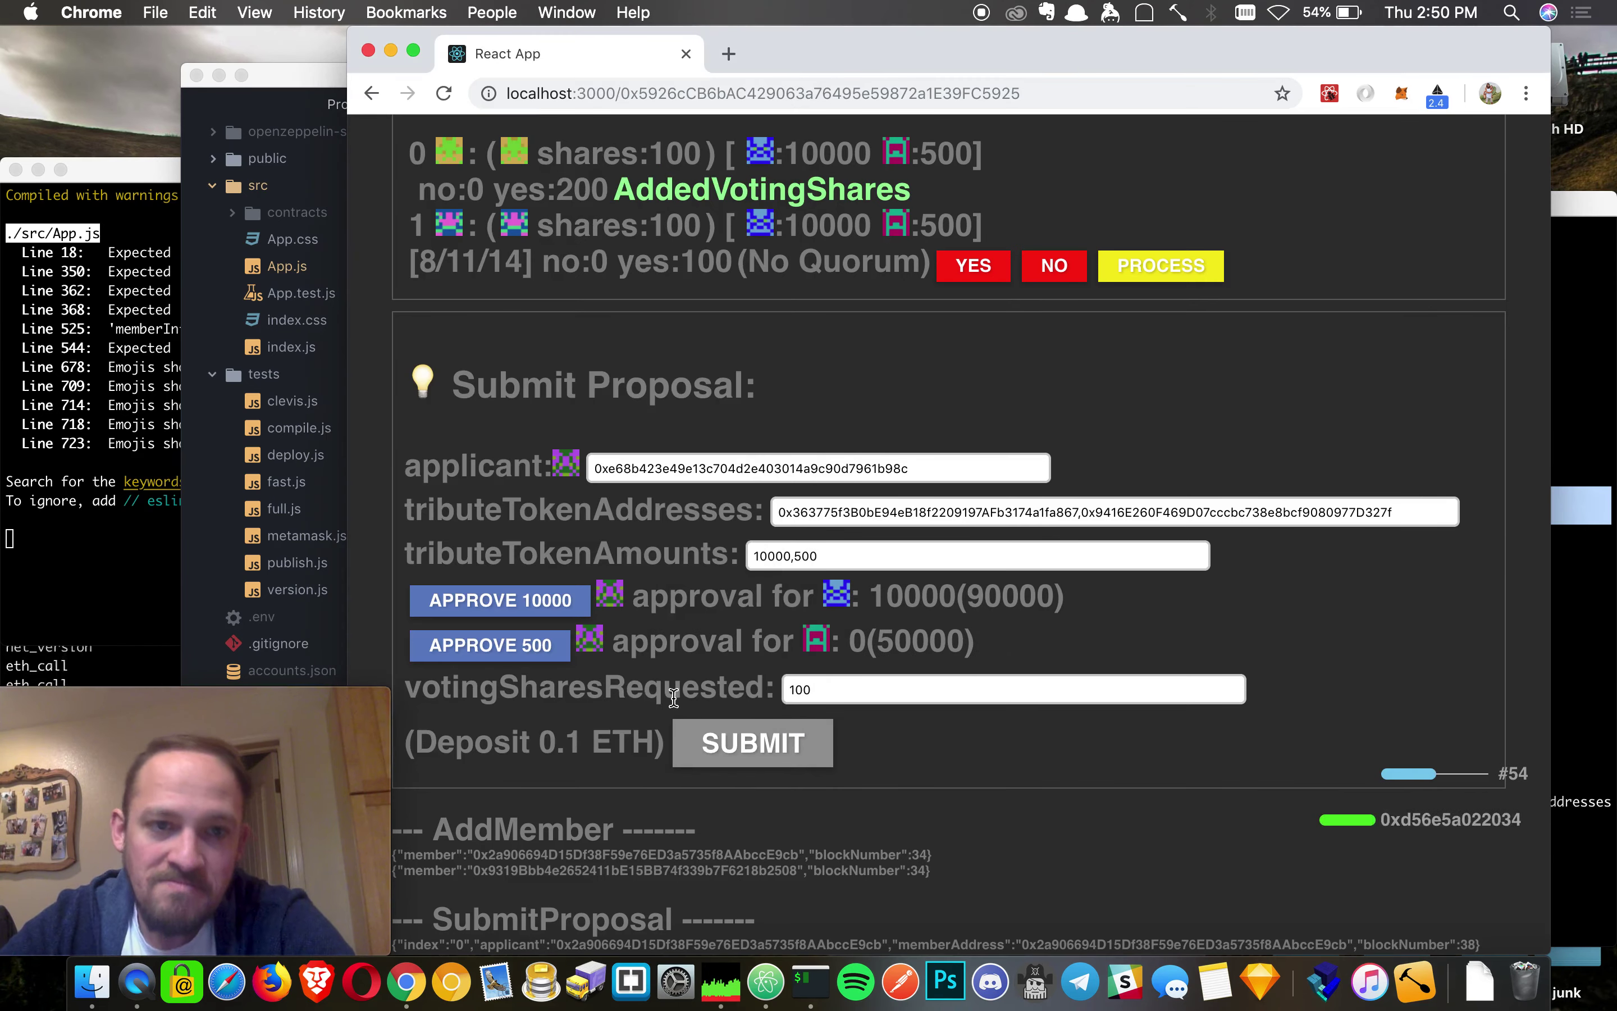
{"action": "scroll", "coordinate": [1236, 452], "scroll_direction": "up", "scroll_amount": 2}
{"action": "scroll", "coordinate": [1236, 452], "scroll_direction": "up", "scroll_amount": 3}
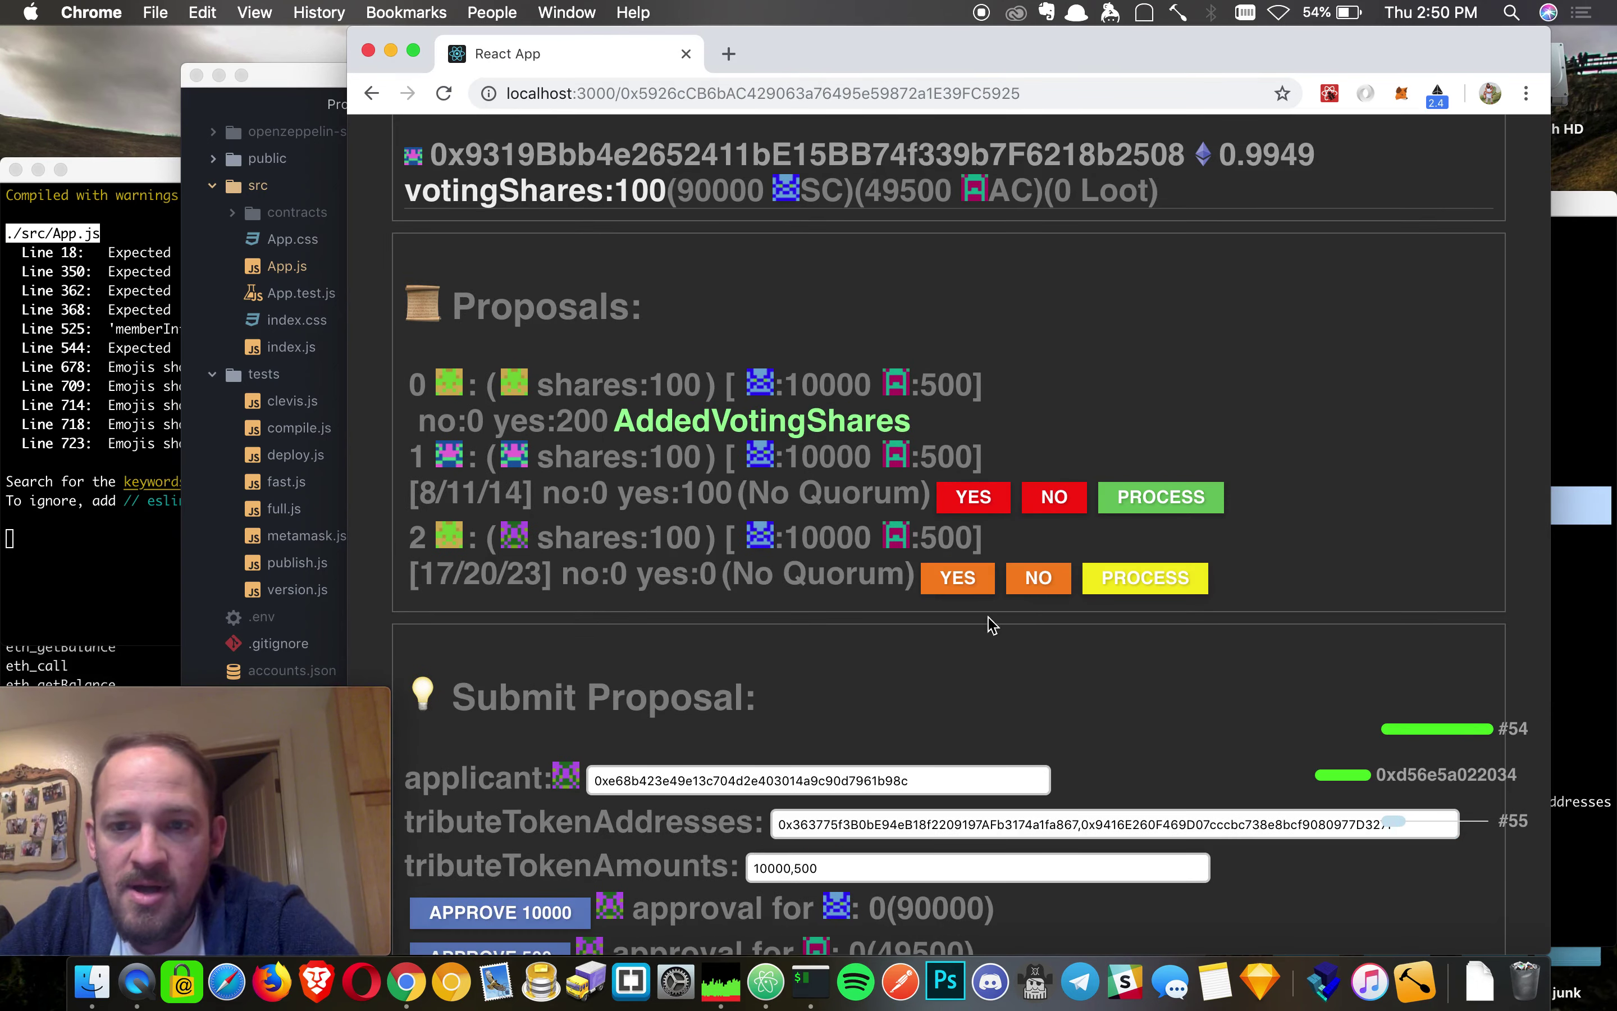
- Process proposal 1 and vote yes on proposal 2, confirming both transactions
{"action": "left_click", "coordinate": [1160, 497]}
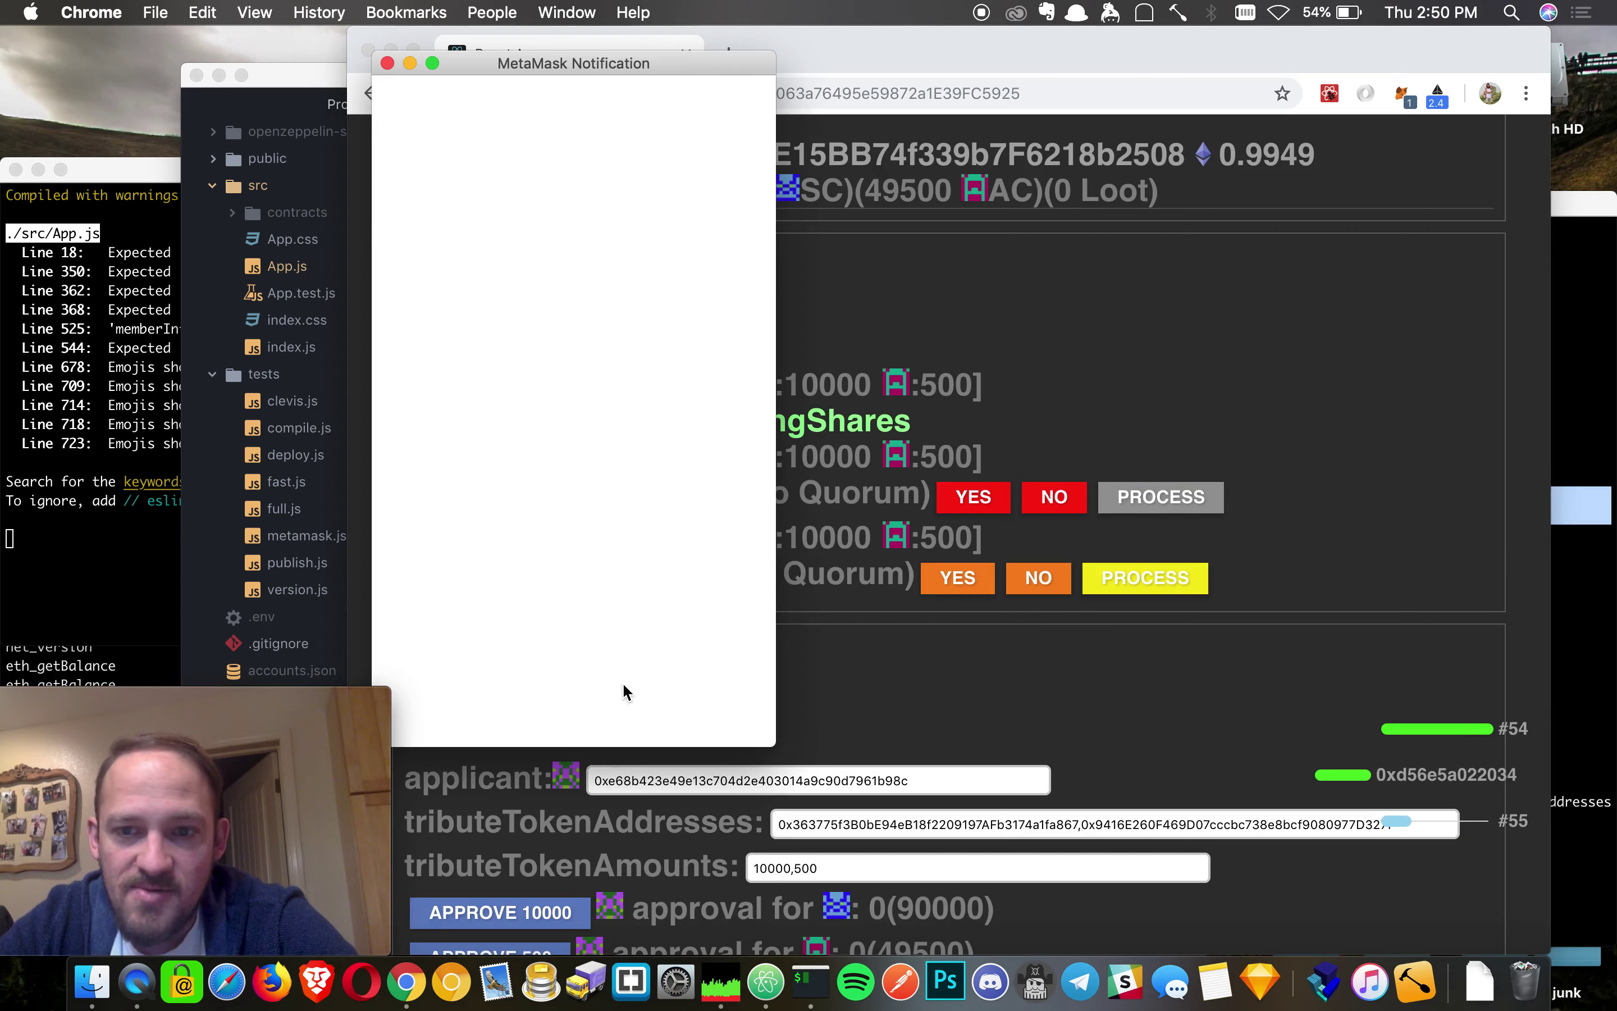
{"action": "left_click", "coordinate": [686, 698]}
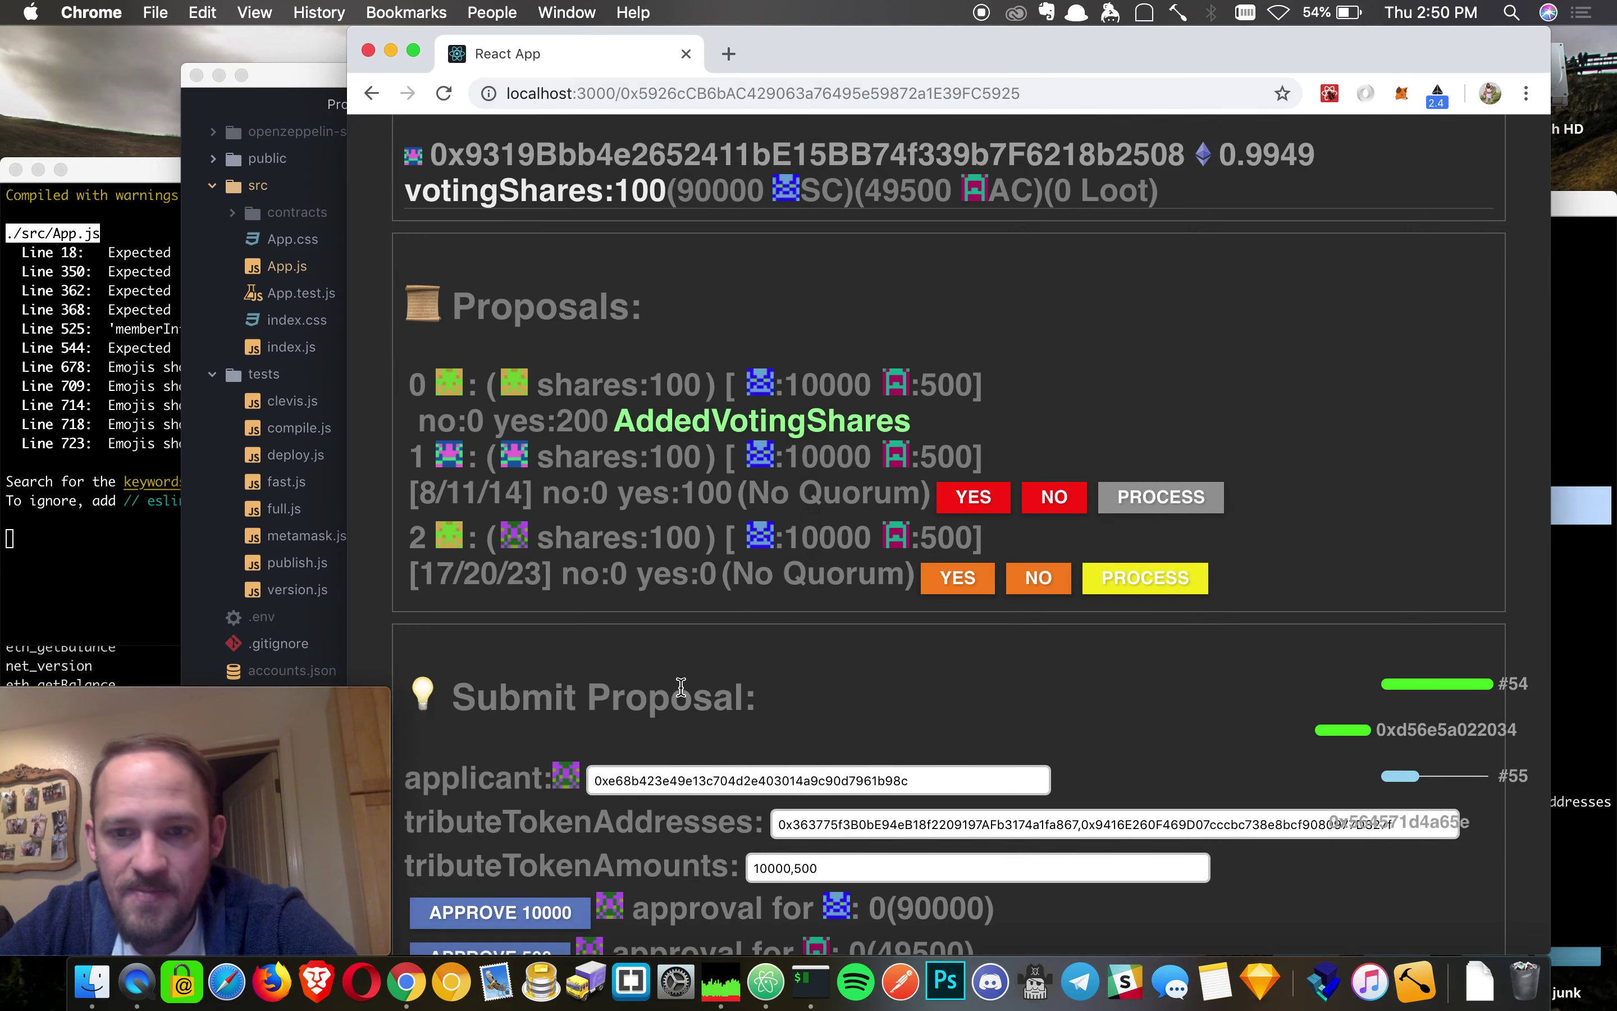
{"action": "left_click", "coordinate": [957, 568]}
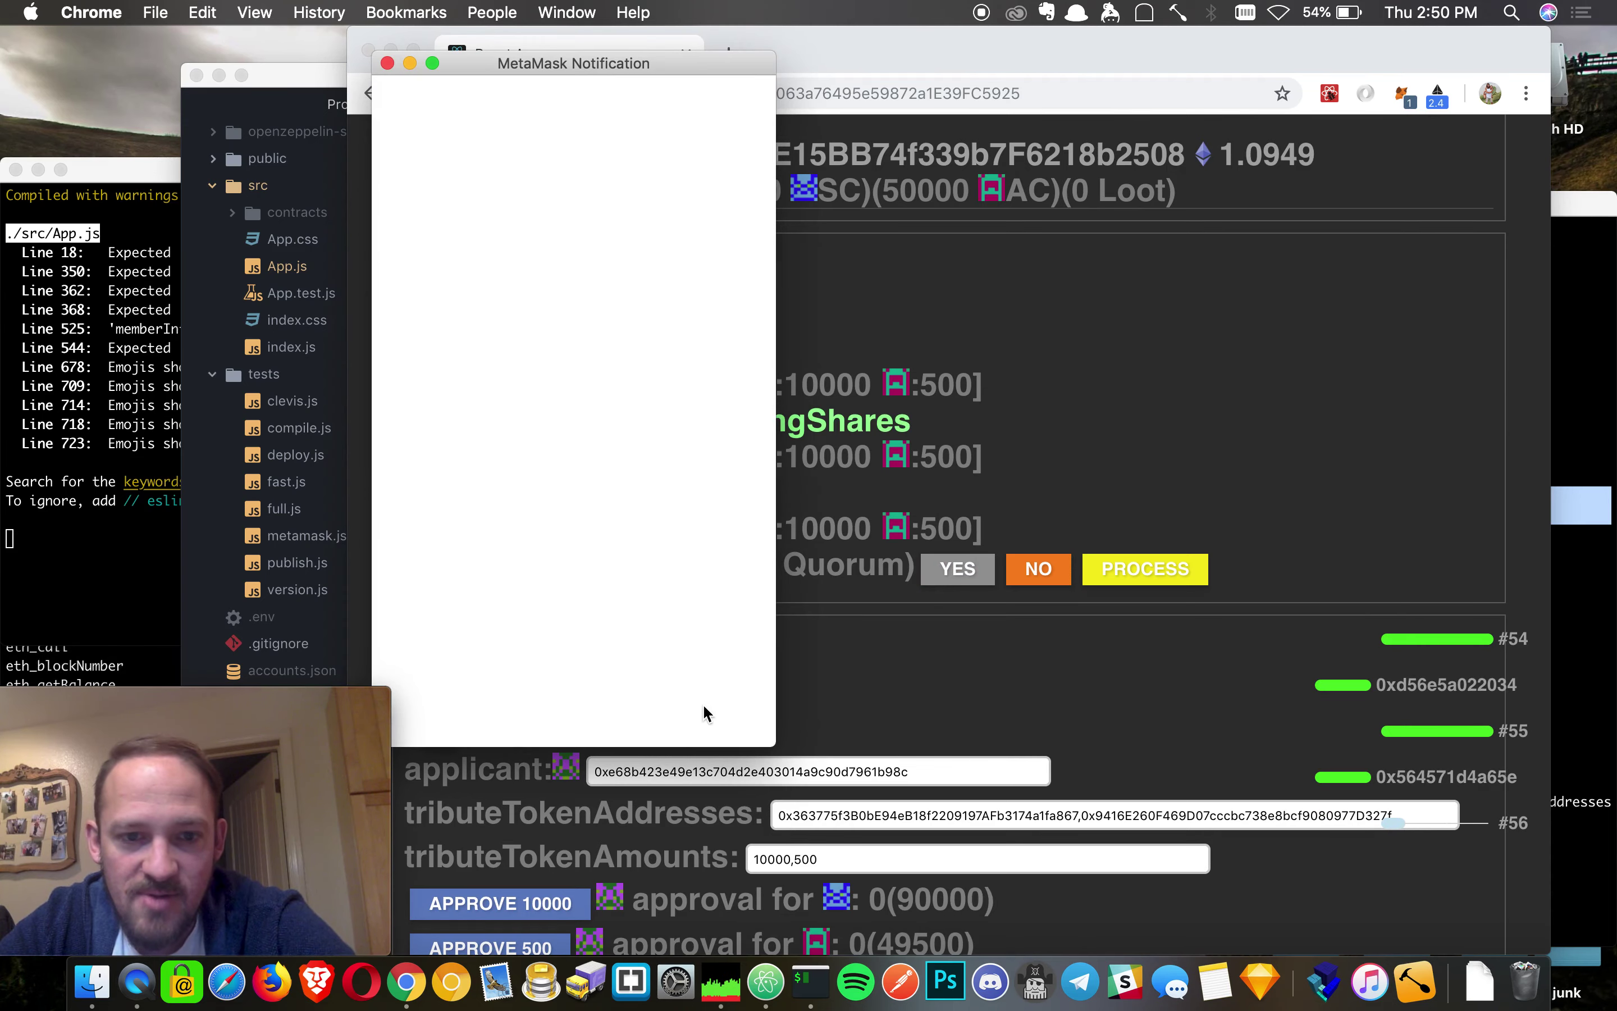
{"action": "left_click", "coordinate": [678, 695]}
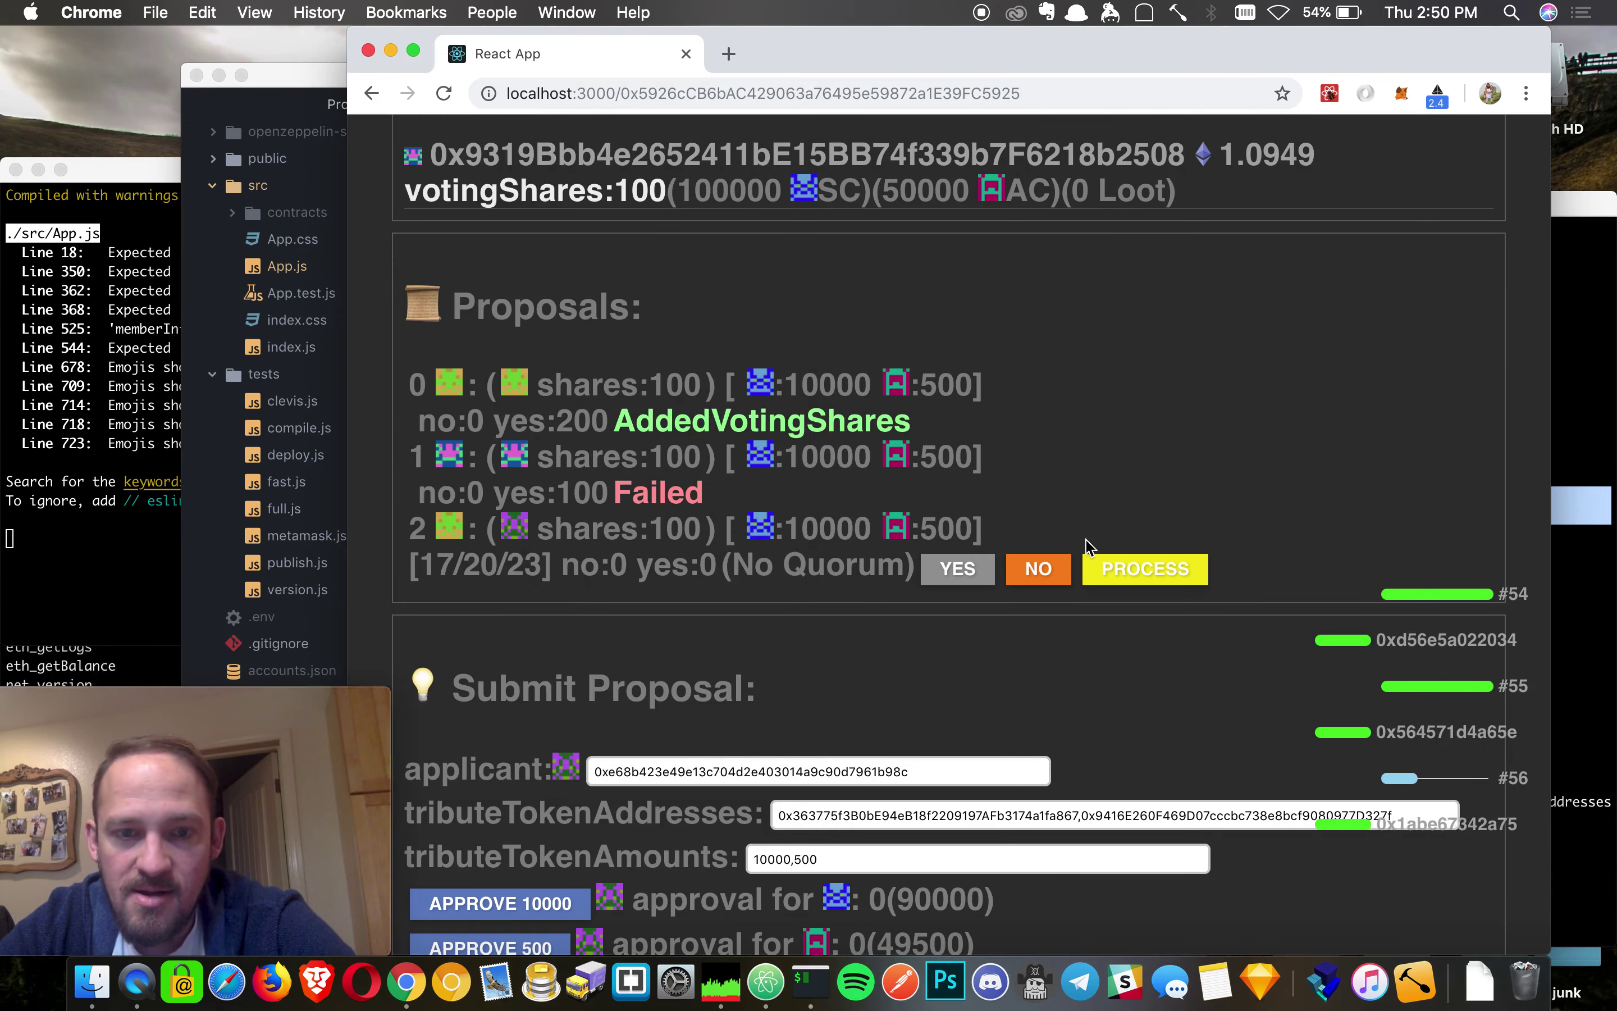
{"action": "scroll", "coordinate": [1270, 397], "scroll_direction": "up", "scroll_amount": 2}
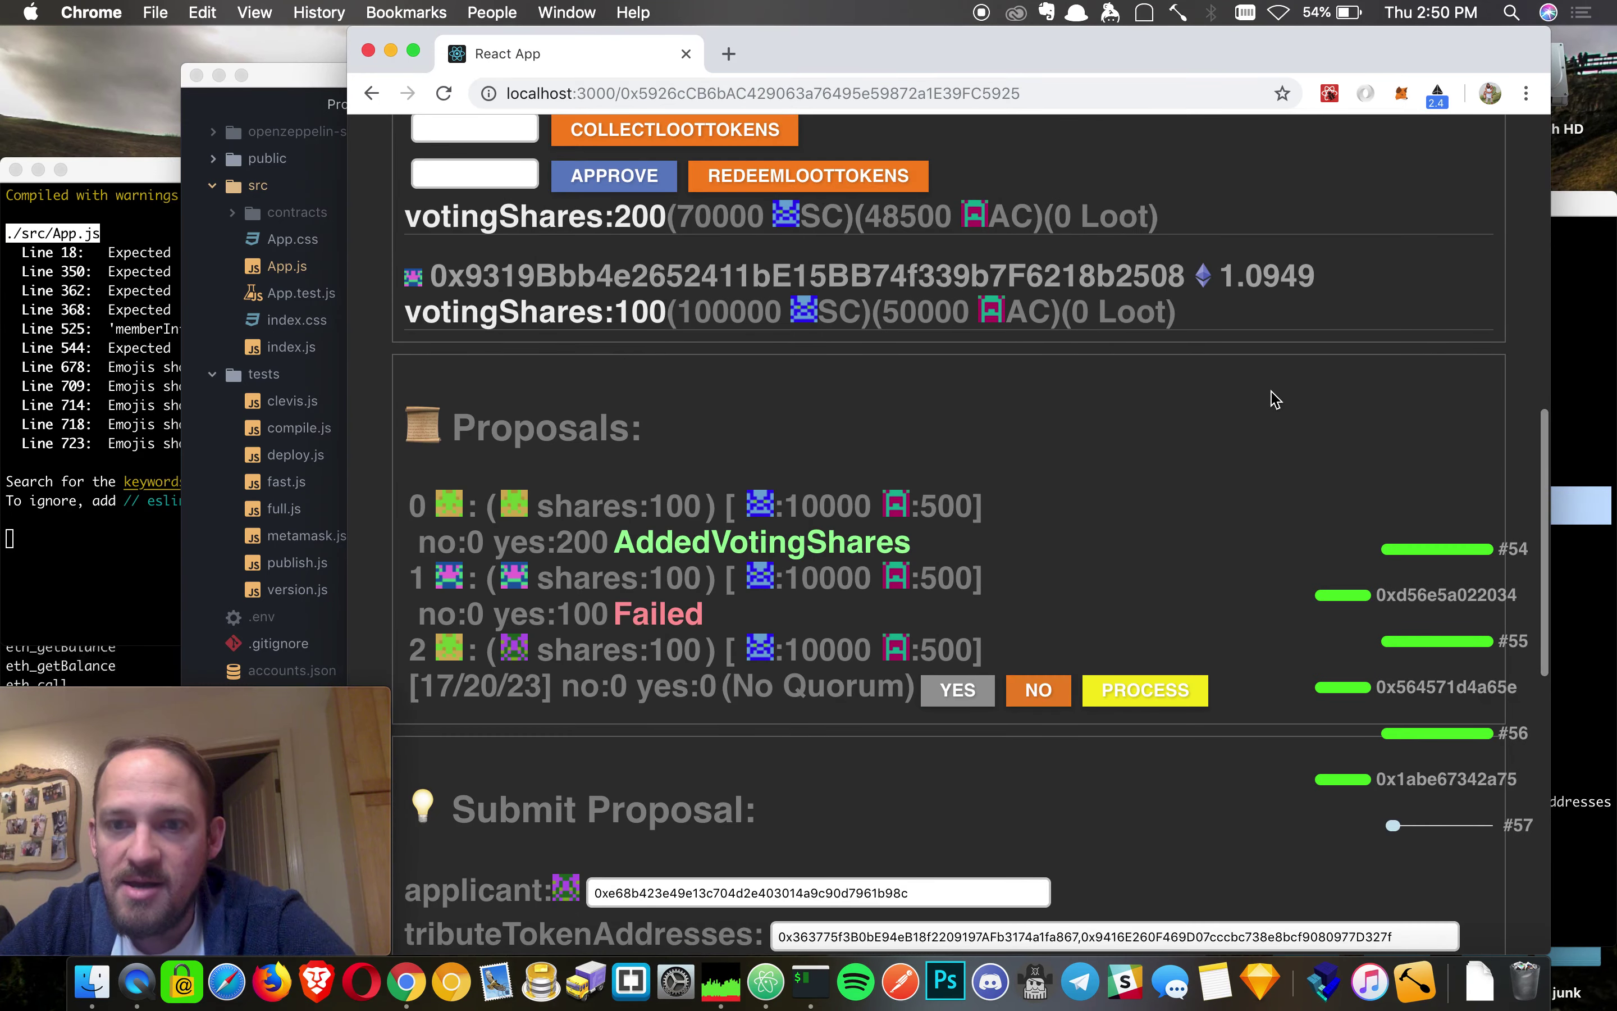
- Switch the wallet to Account 2
{"action": "left_click", "coordinate": [1401, 94]}
{"action": "scroll", "coordinate": [1045, 355], "scroll_direction": "up", "scroll_amount": 2}
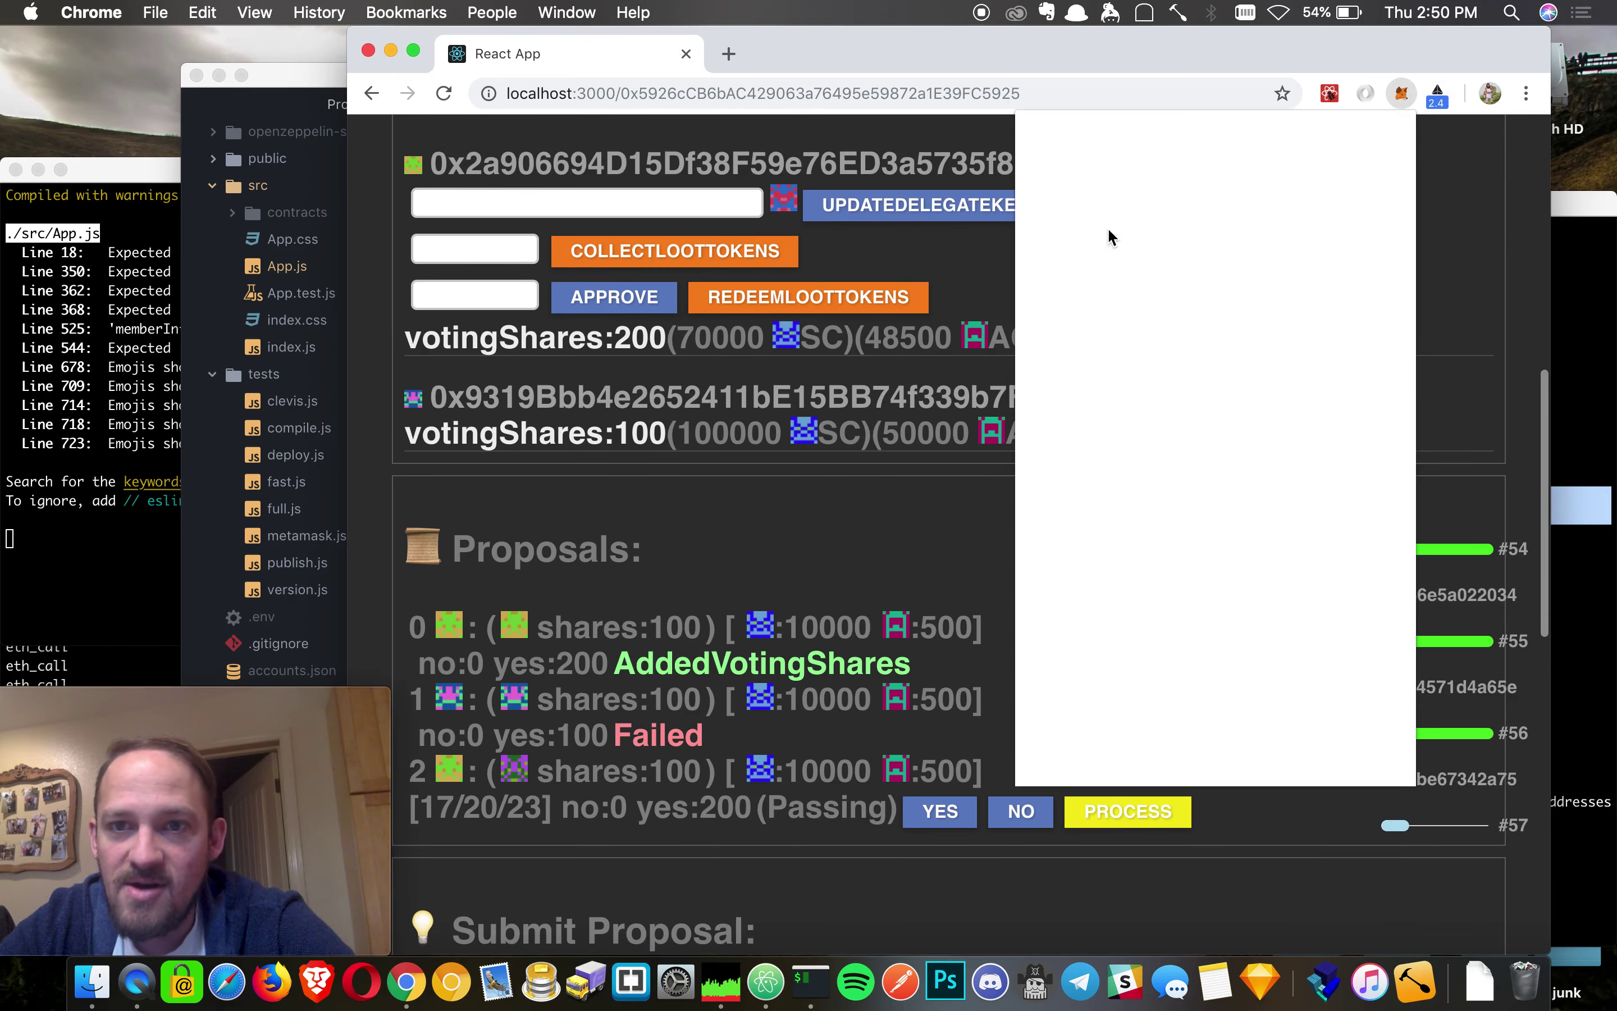
{"action": "left_click", "coordinate": [1386, 155]}
{"action": "left_click", "coordinate": [1192, 339]}
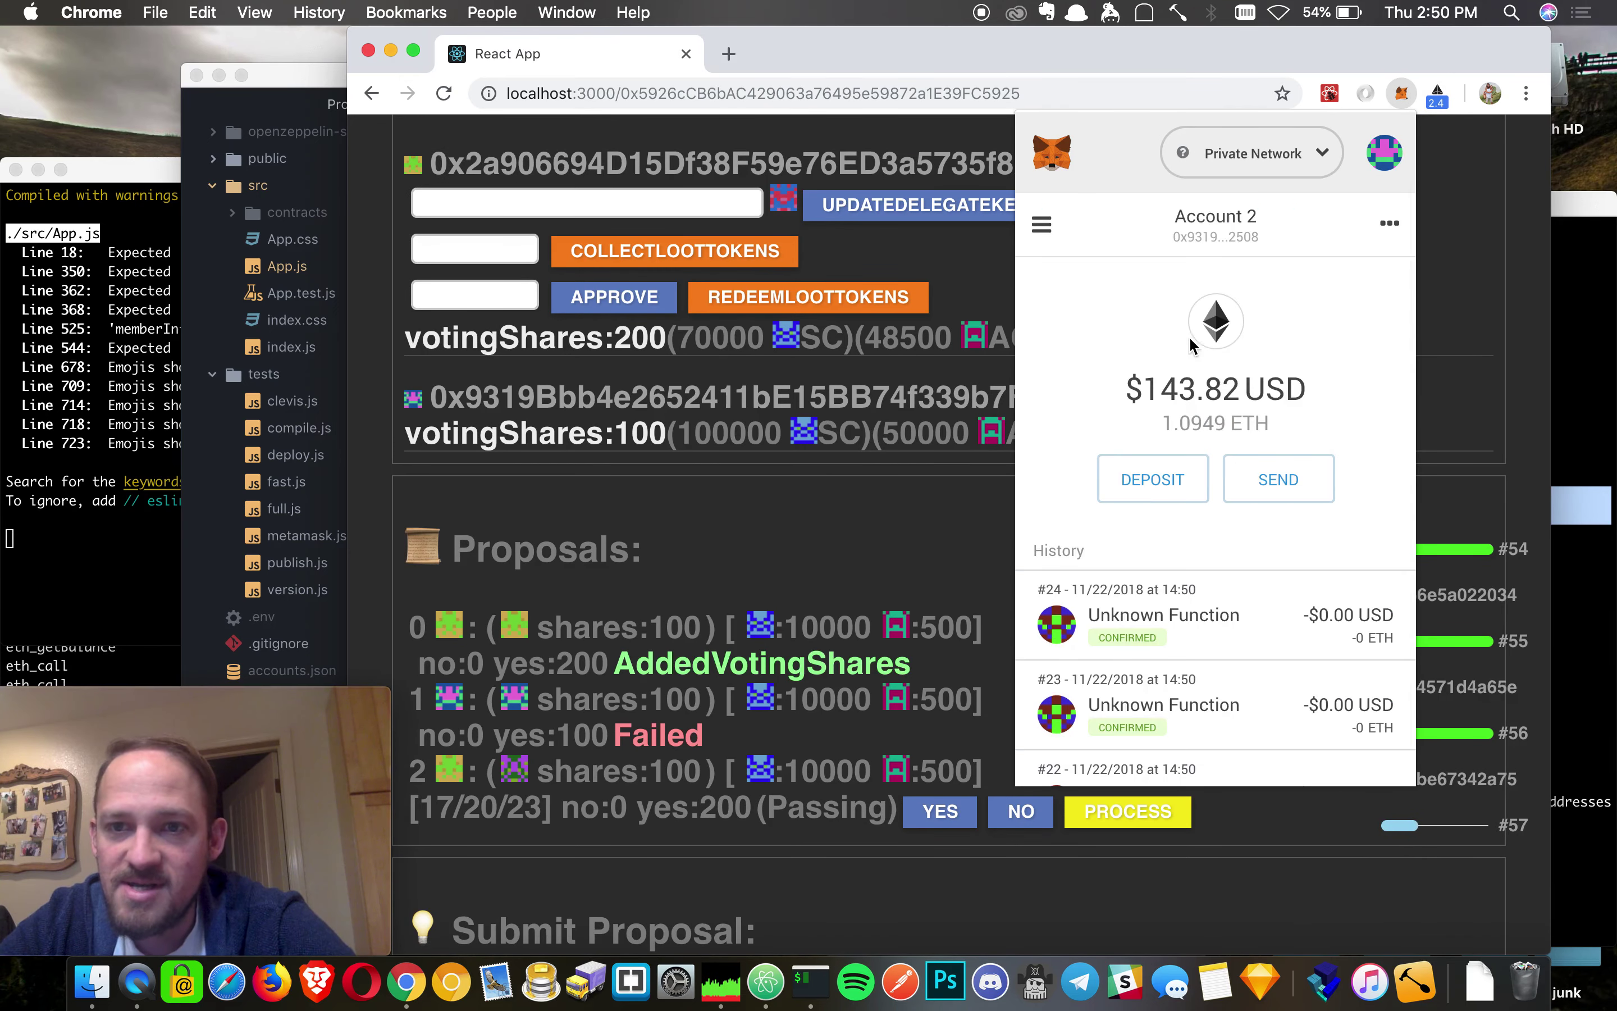
{"action": "left_click", "coordinate": [688, 485]}
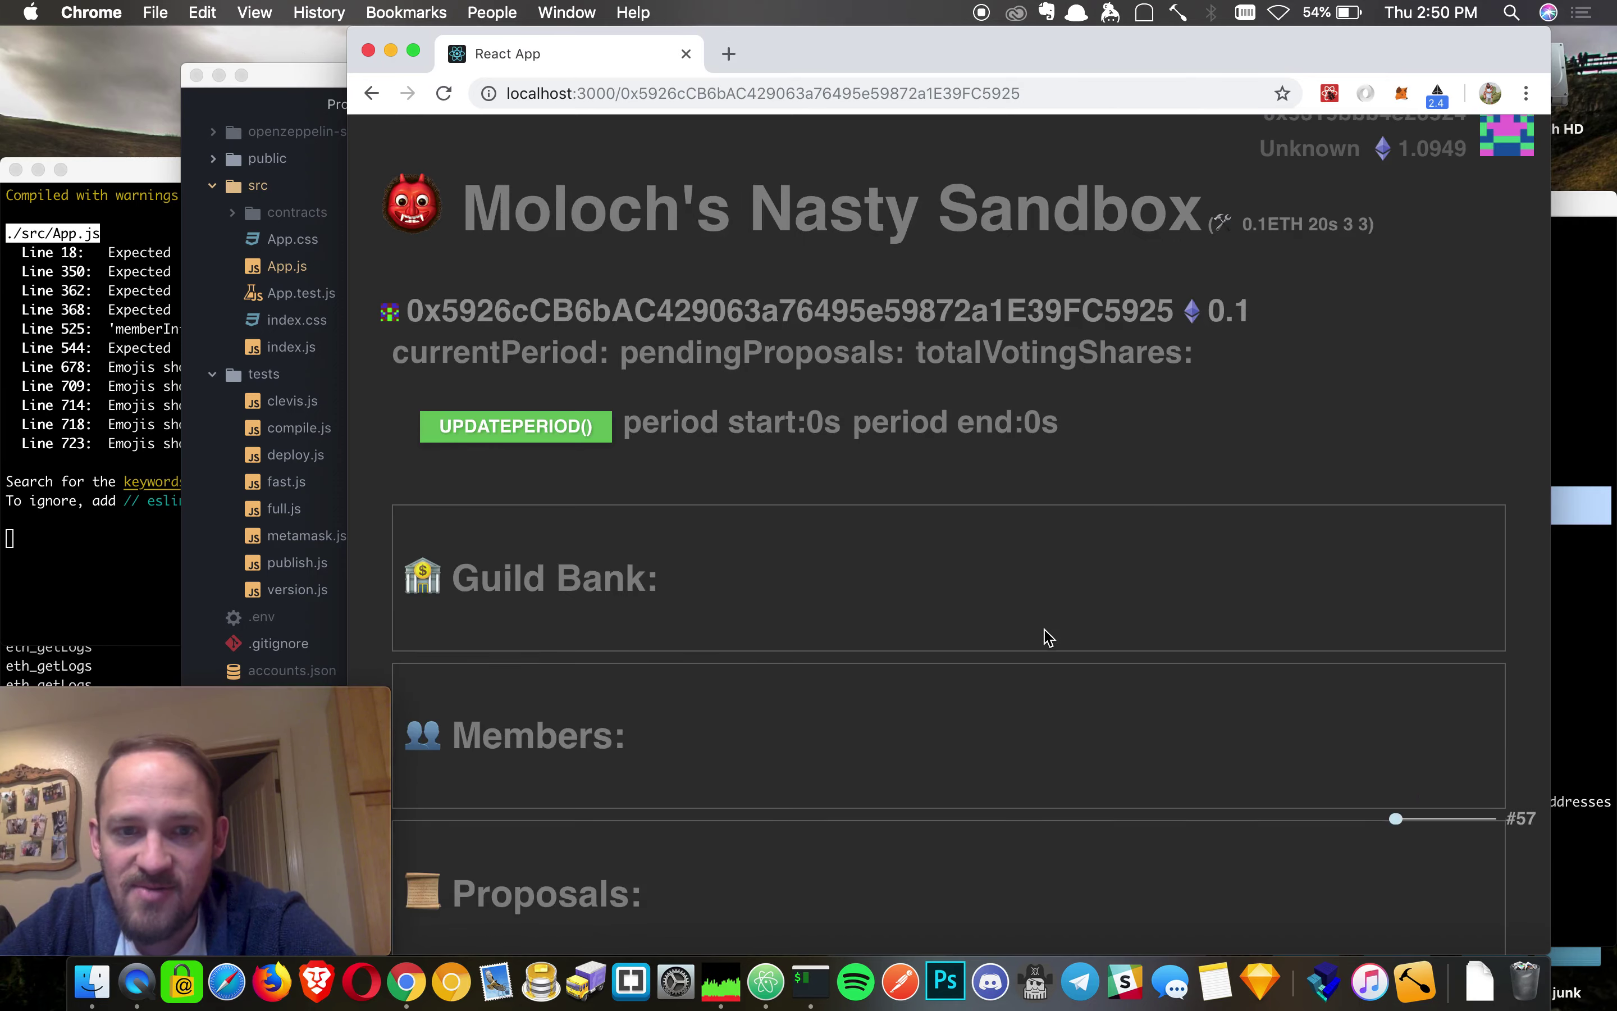
{"action": "scroll", "coordinate": [1045, 632], "scroll_direction": "down", "scroll_amount": 15}
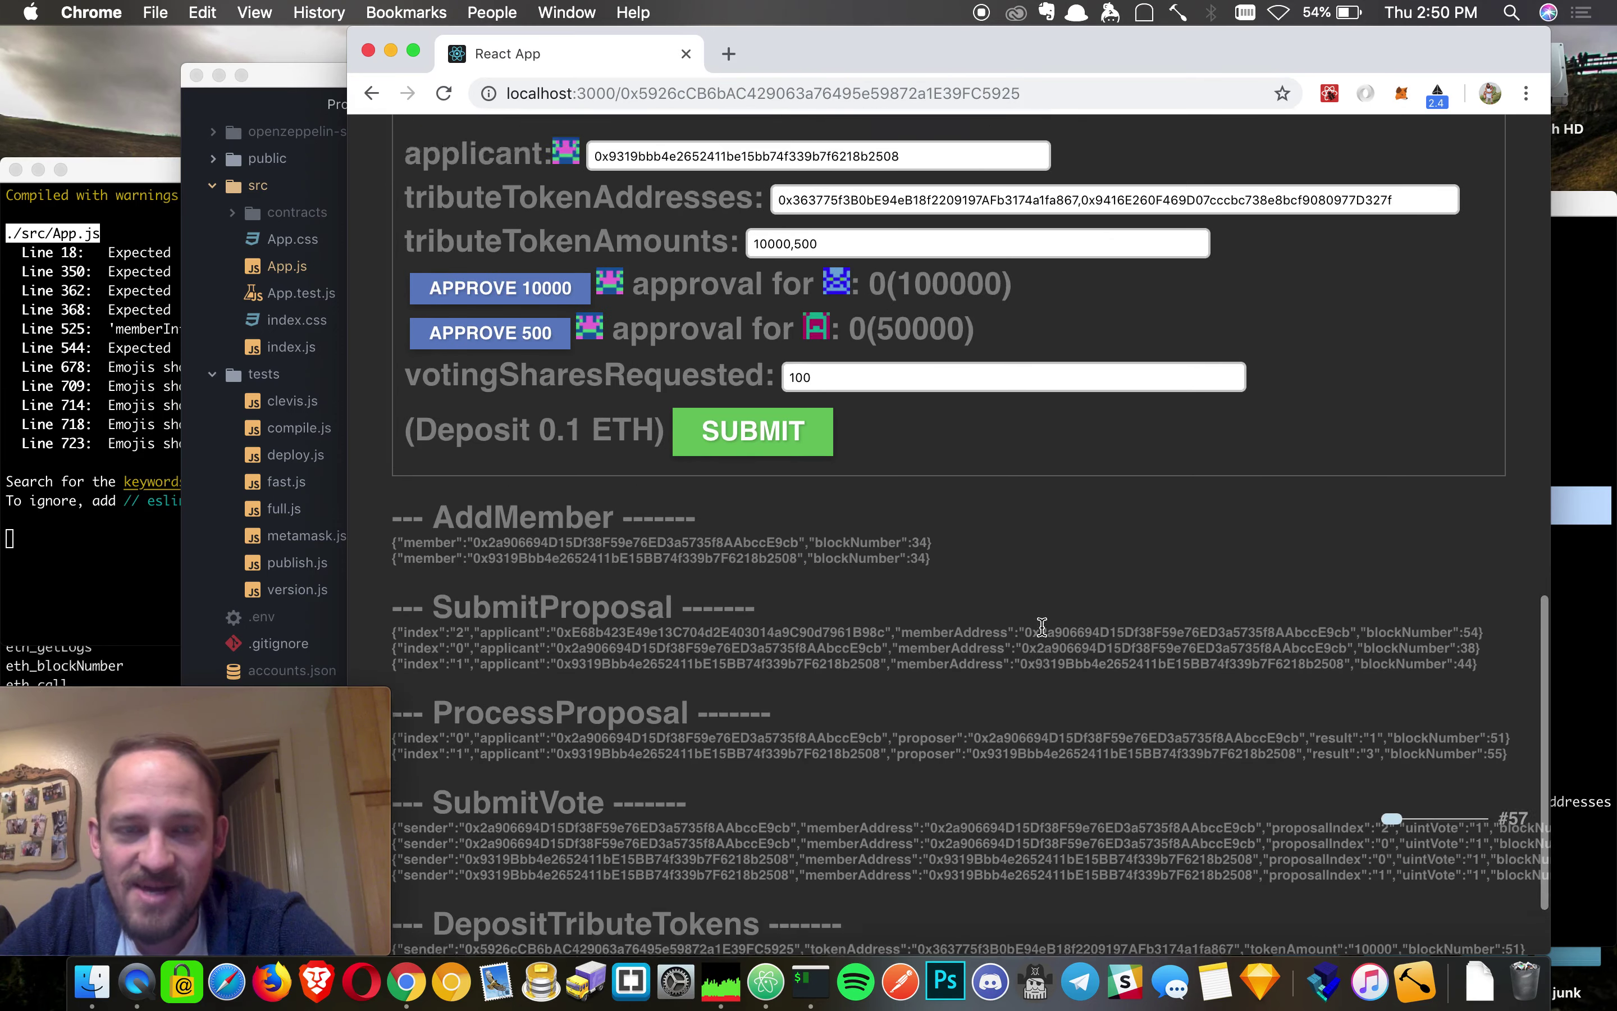
{"action": "scroll", "coordinate": [1043, 629], "scroll_direction": "up", "scroll_amount": 6}
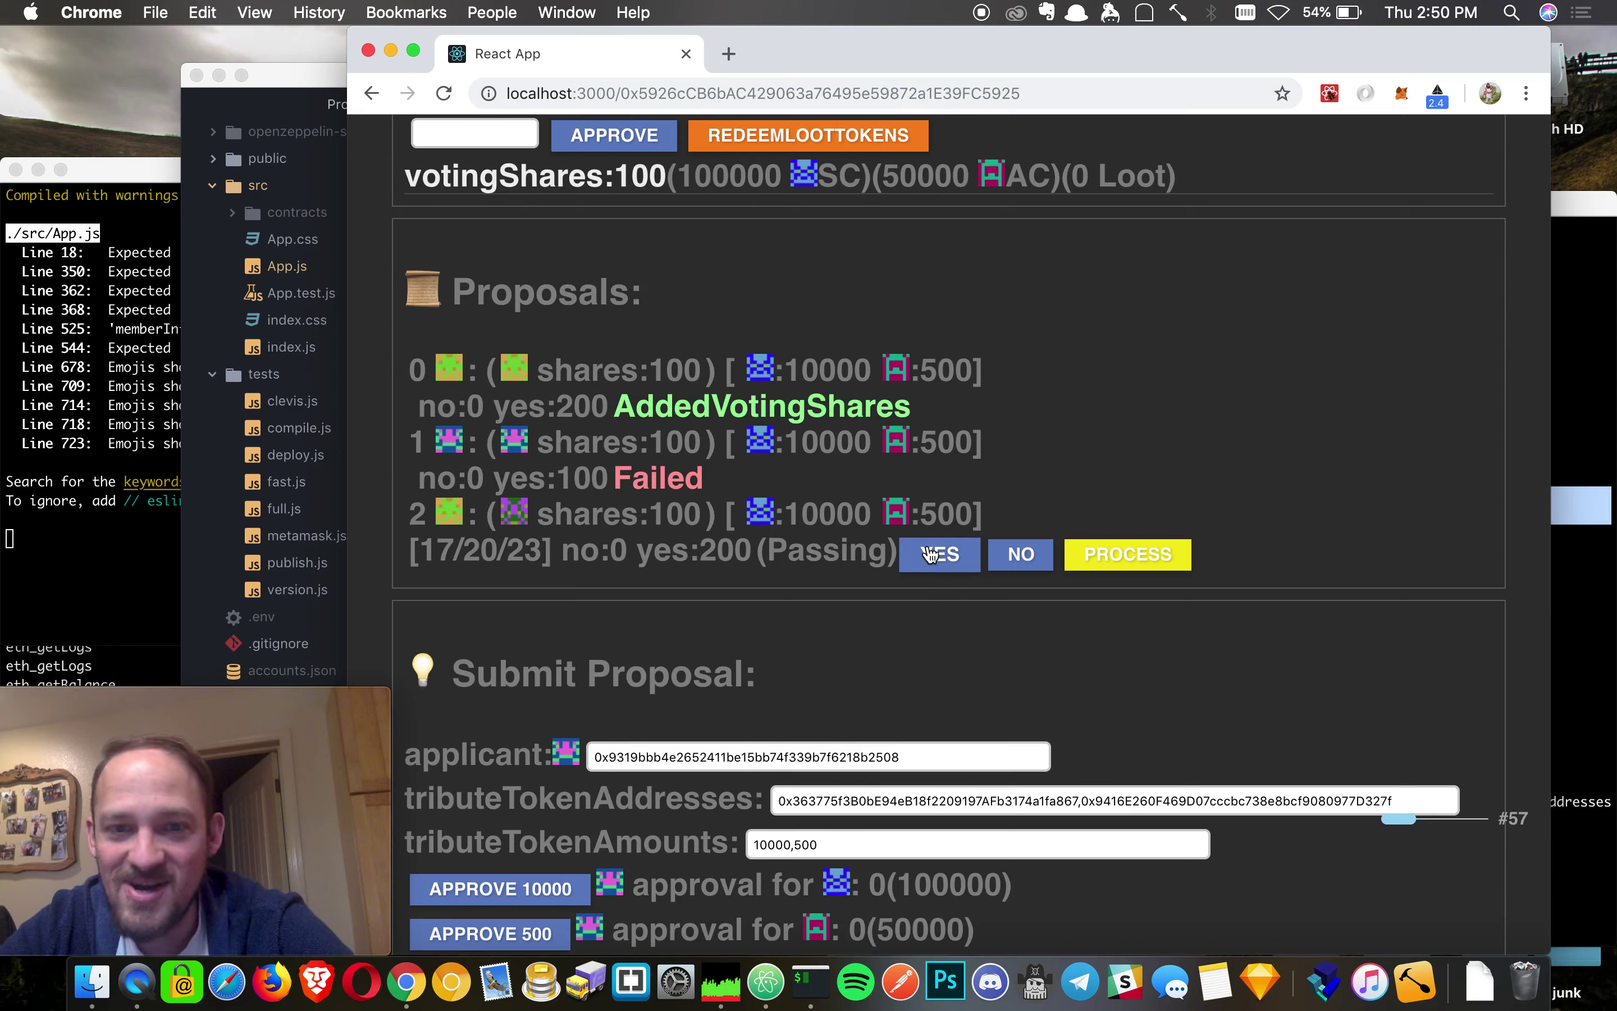
- Vote no on proposal 2 and confirm the transaction
{"action": "left_click", "coordinate": [956, 555]}
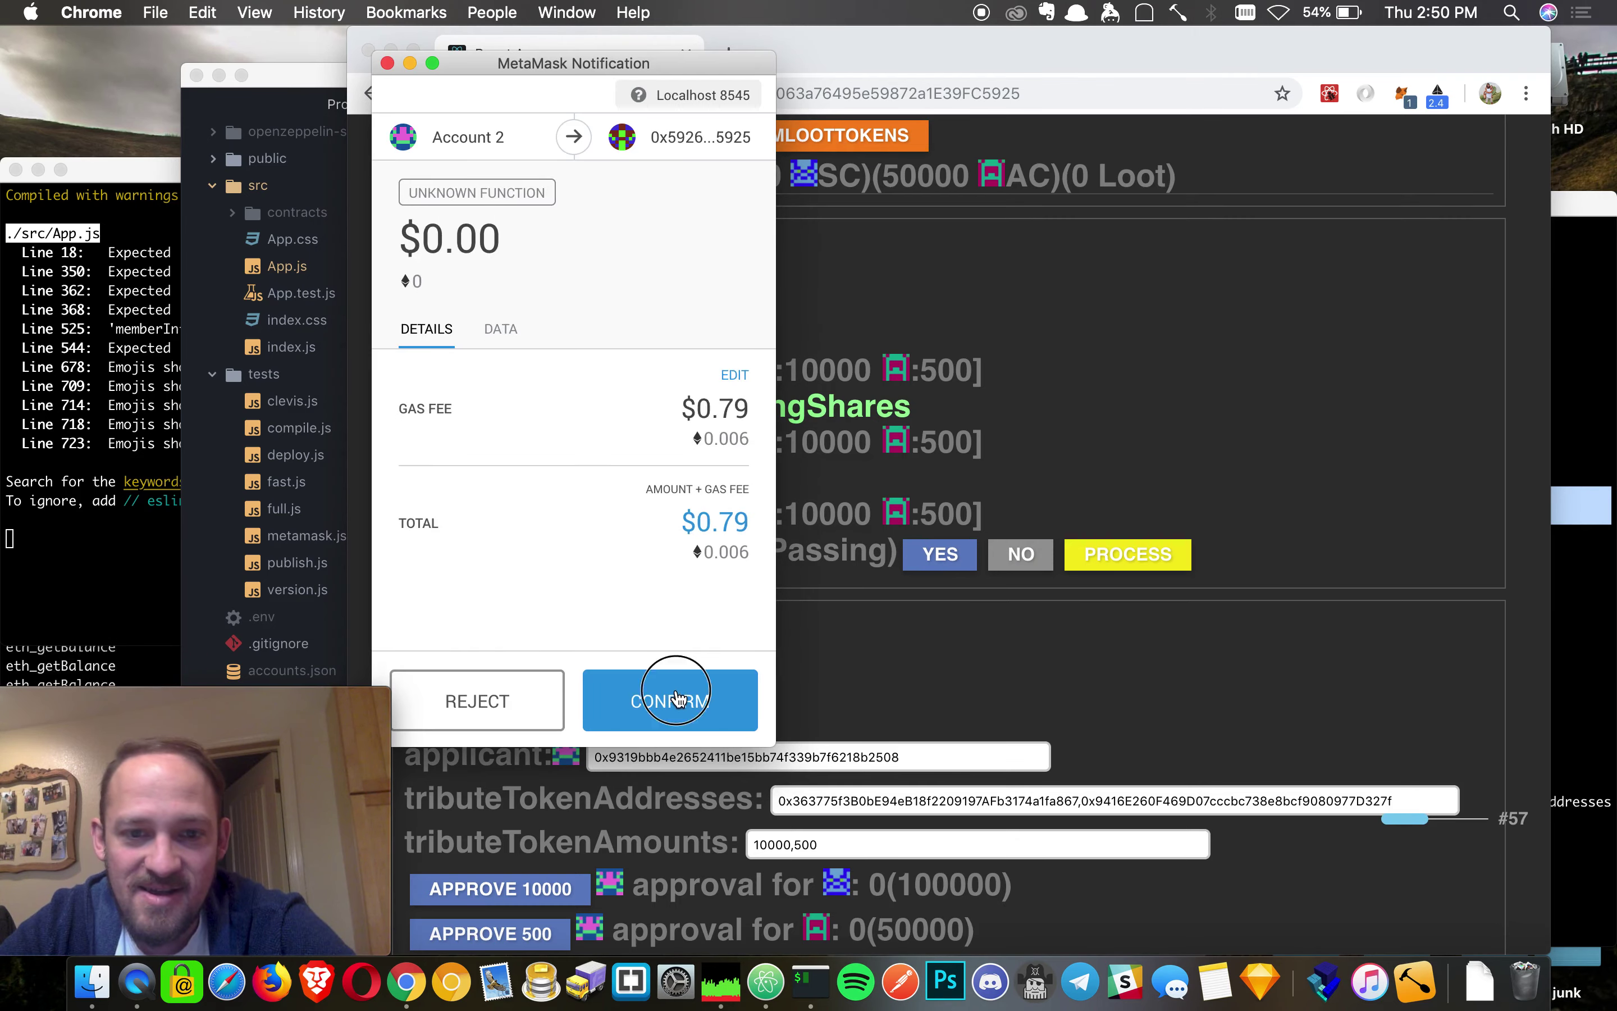
{"action": "left_click", "coordinate": [672, 696]}
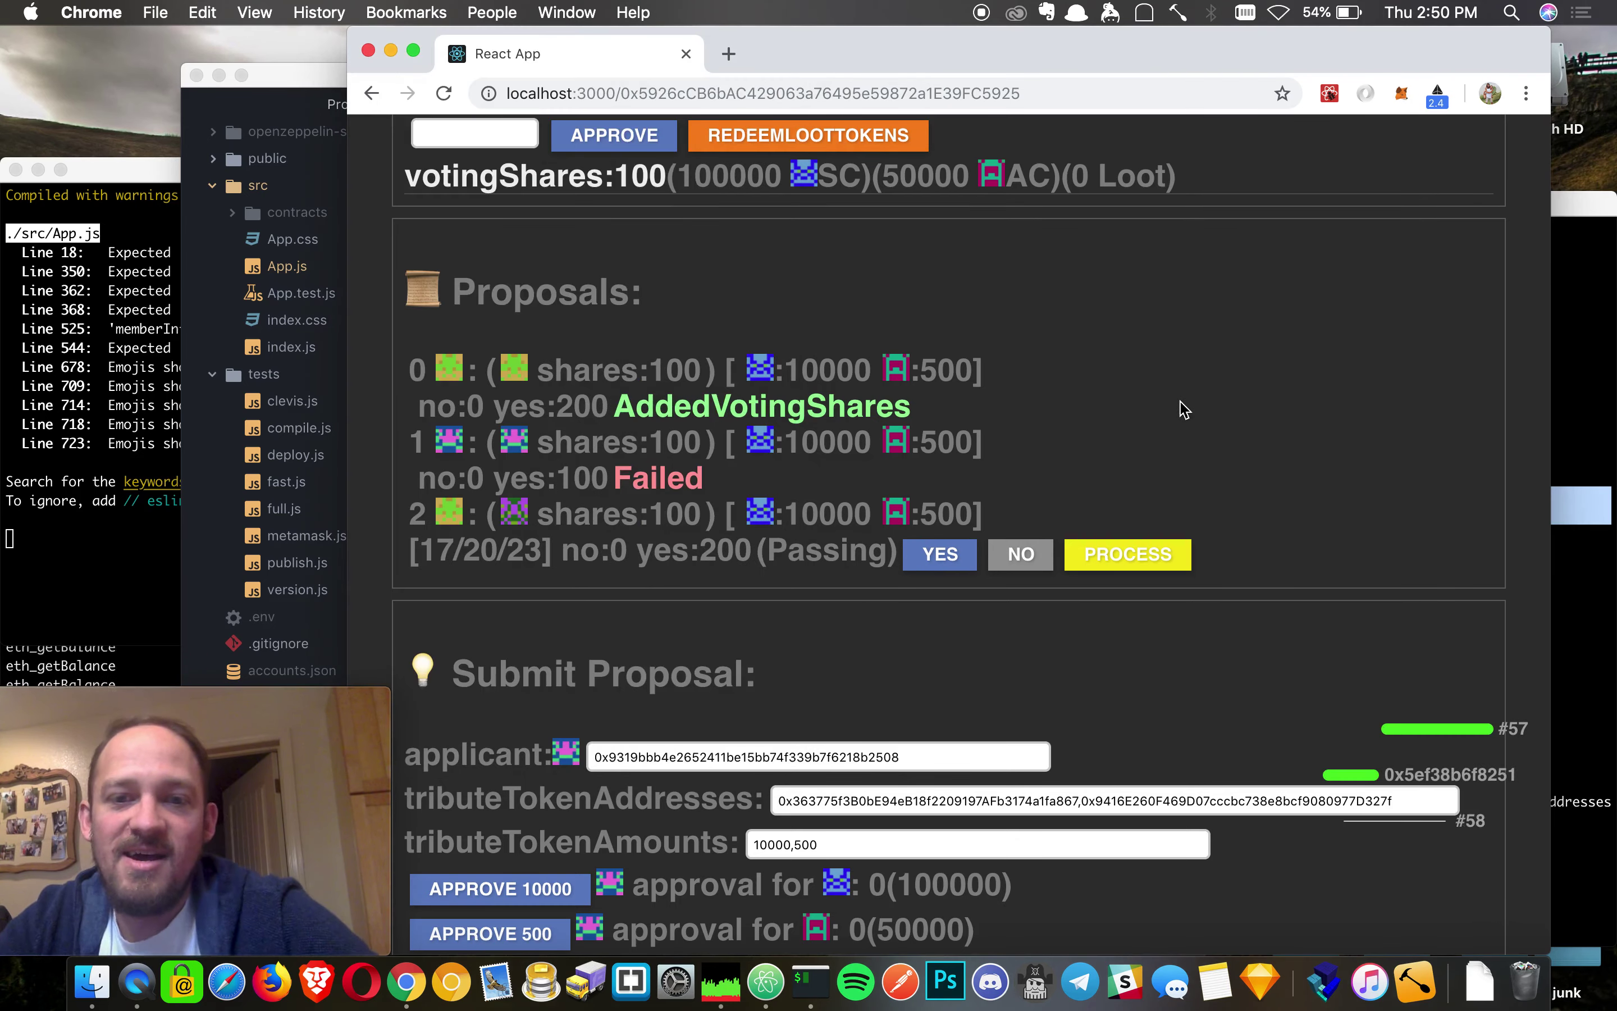
{"action": "scroll", "coordinate": [1182, 409], "scroll_direction": "up", "scroll_amount": 1}
{"action": "scroll", "coordinate": [1182, 410], "scroll_direction": "up", "scroll_amount": 10}
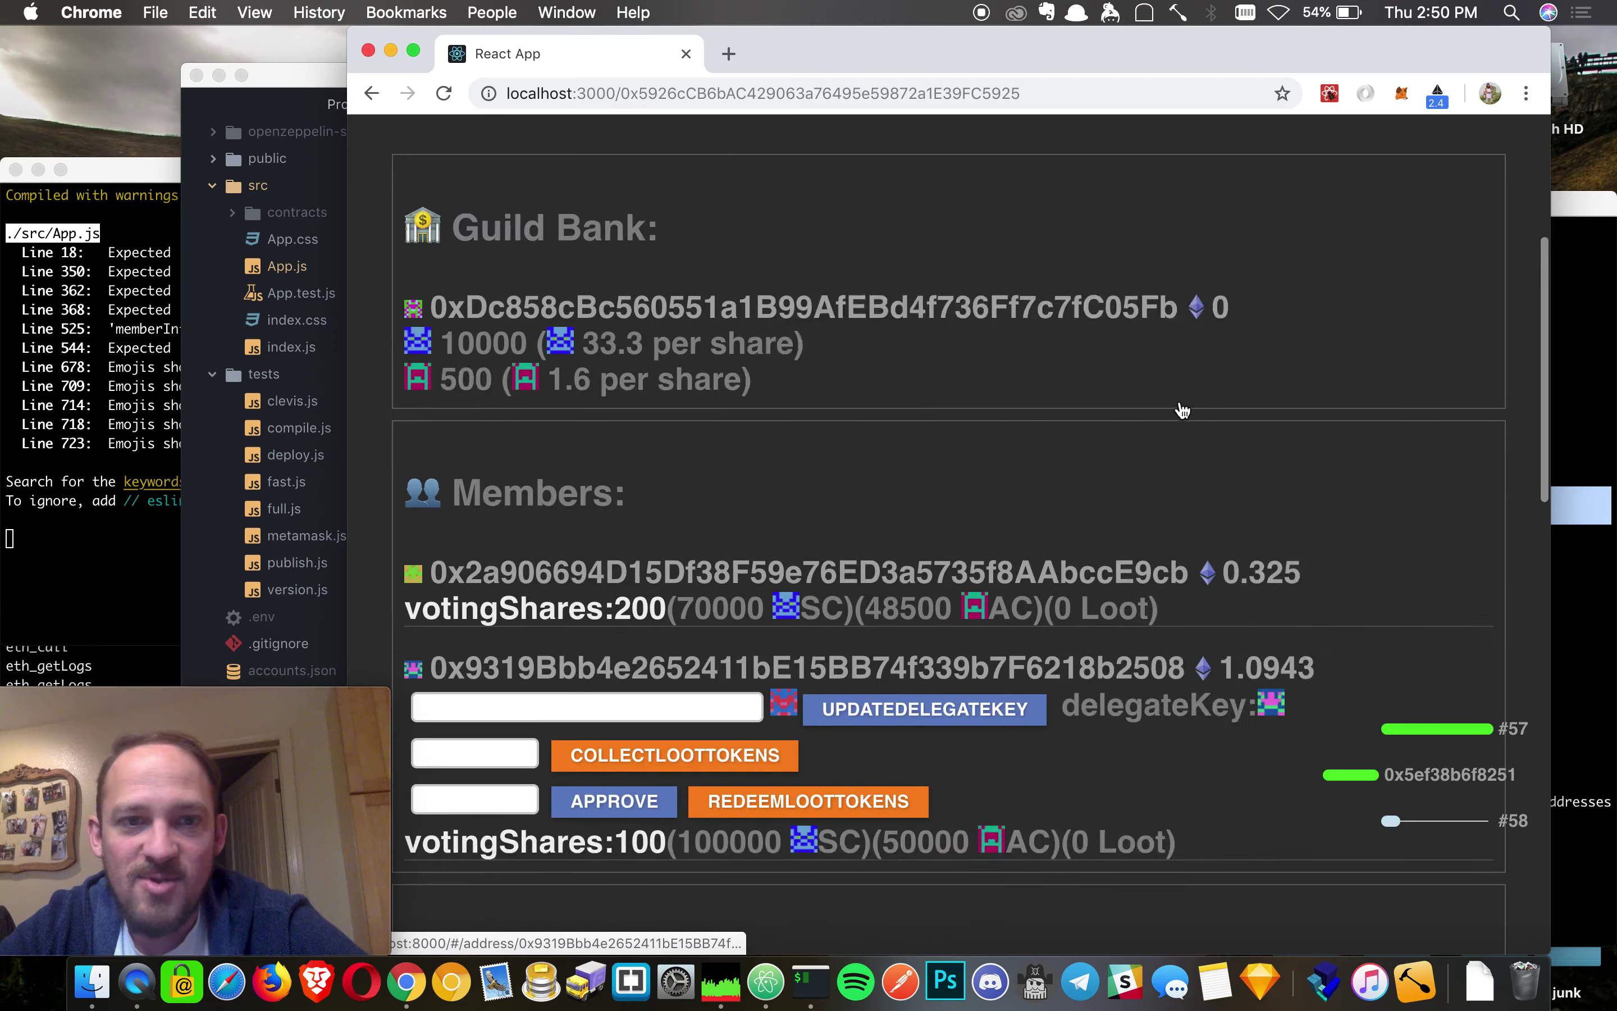
{"action": "scroll", "coordinate": [772, 404], "scroll_direction": "up", "scroll_amount": 5}
{"action": "scroll", "coordinate": [740, 657], "scroll_direction": "down", "scroll_amount": 3}
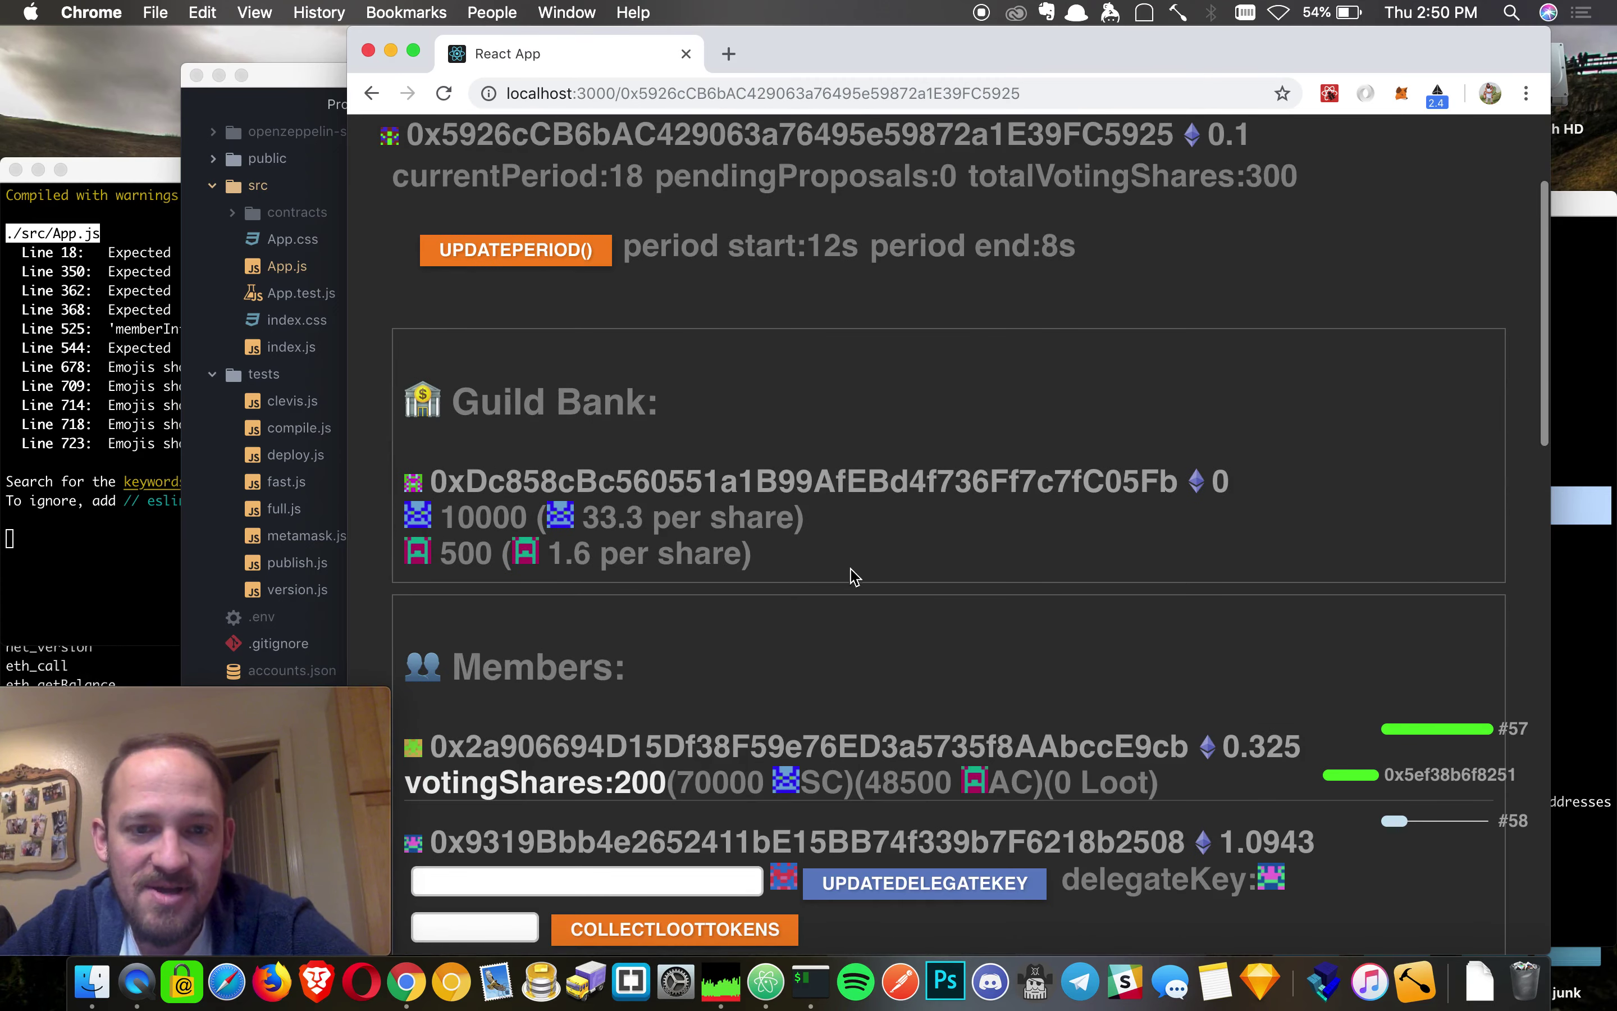
- Review the Guild Bank, highlighting totalVotingShares and the 33.3 and 1.6 per-share values
{"action": "left_click_drag", "start_coordinate": [855, 569], "coordinate": [285, 508]}
{"action": "left_click", "coordinate": [899, 592]}
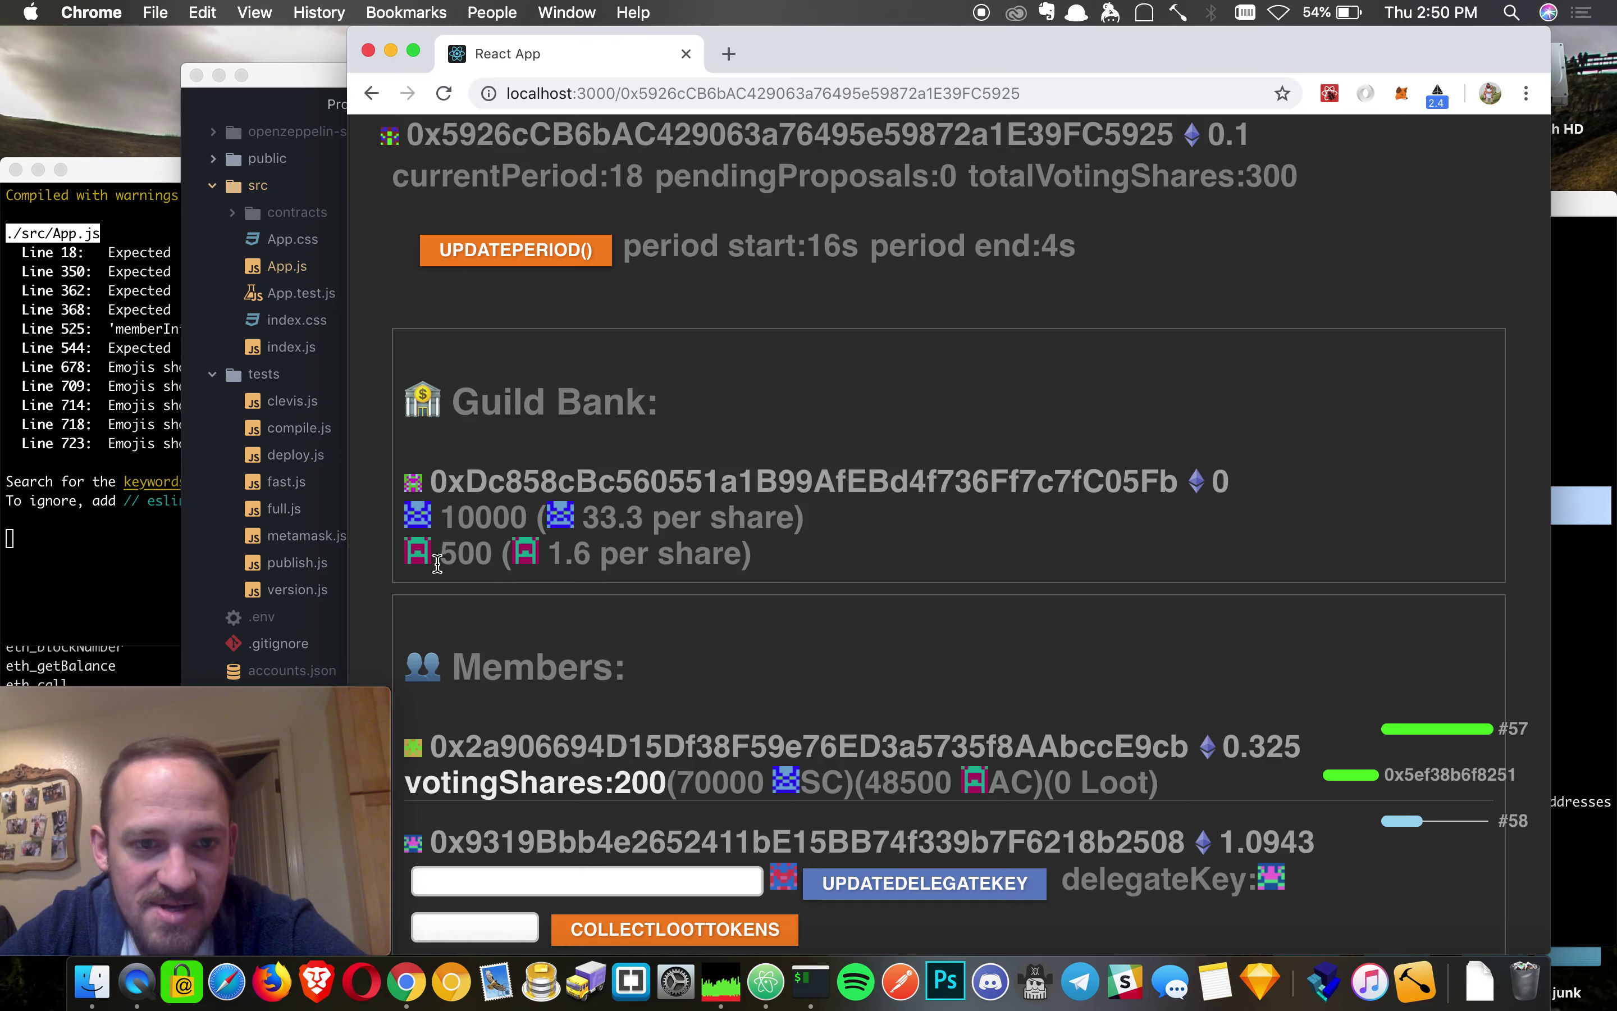
{"action": "scroll", "coordinate": [682, 696], "scroll_direction": "down", "scroll_amount": 10}
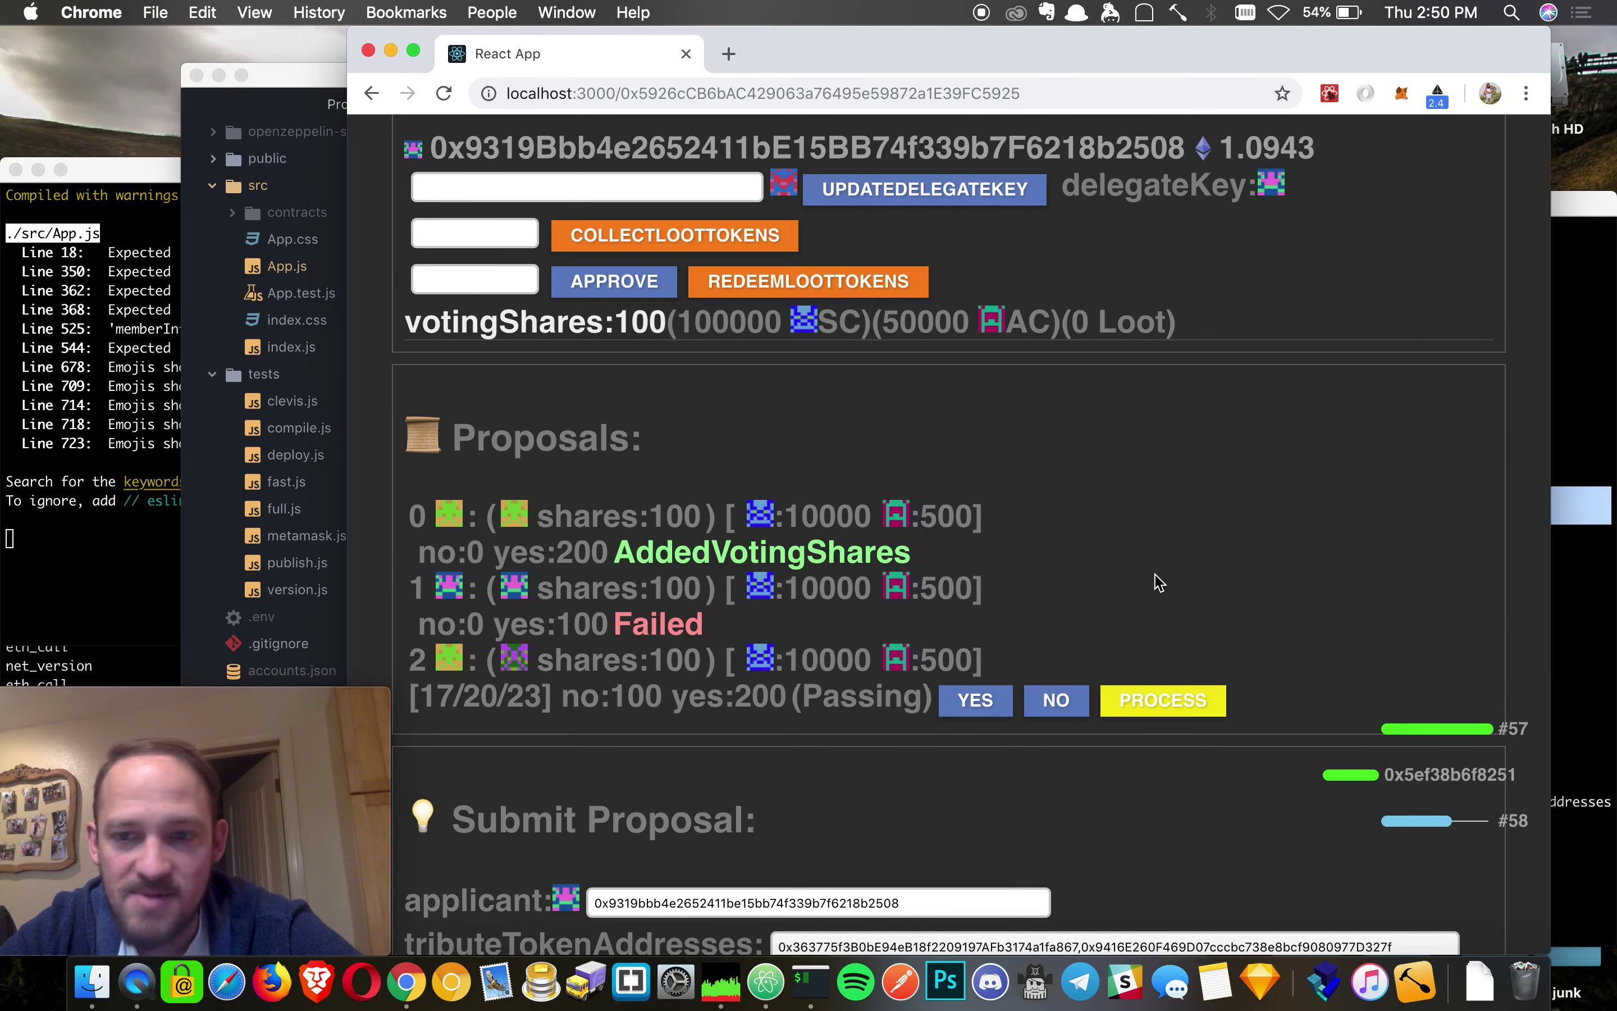
{"action": "scroll", "coordinate": [1160, 579], "scroll_direction": "up", "scroll_amount": 10}
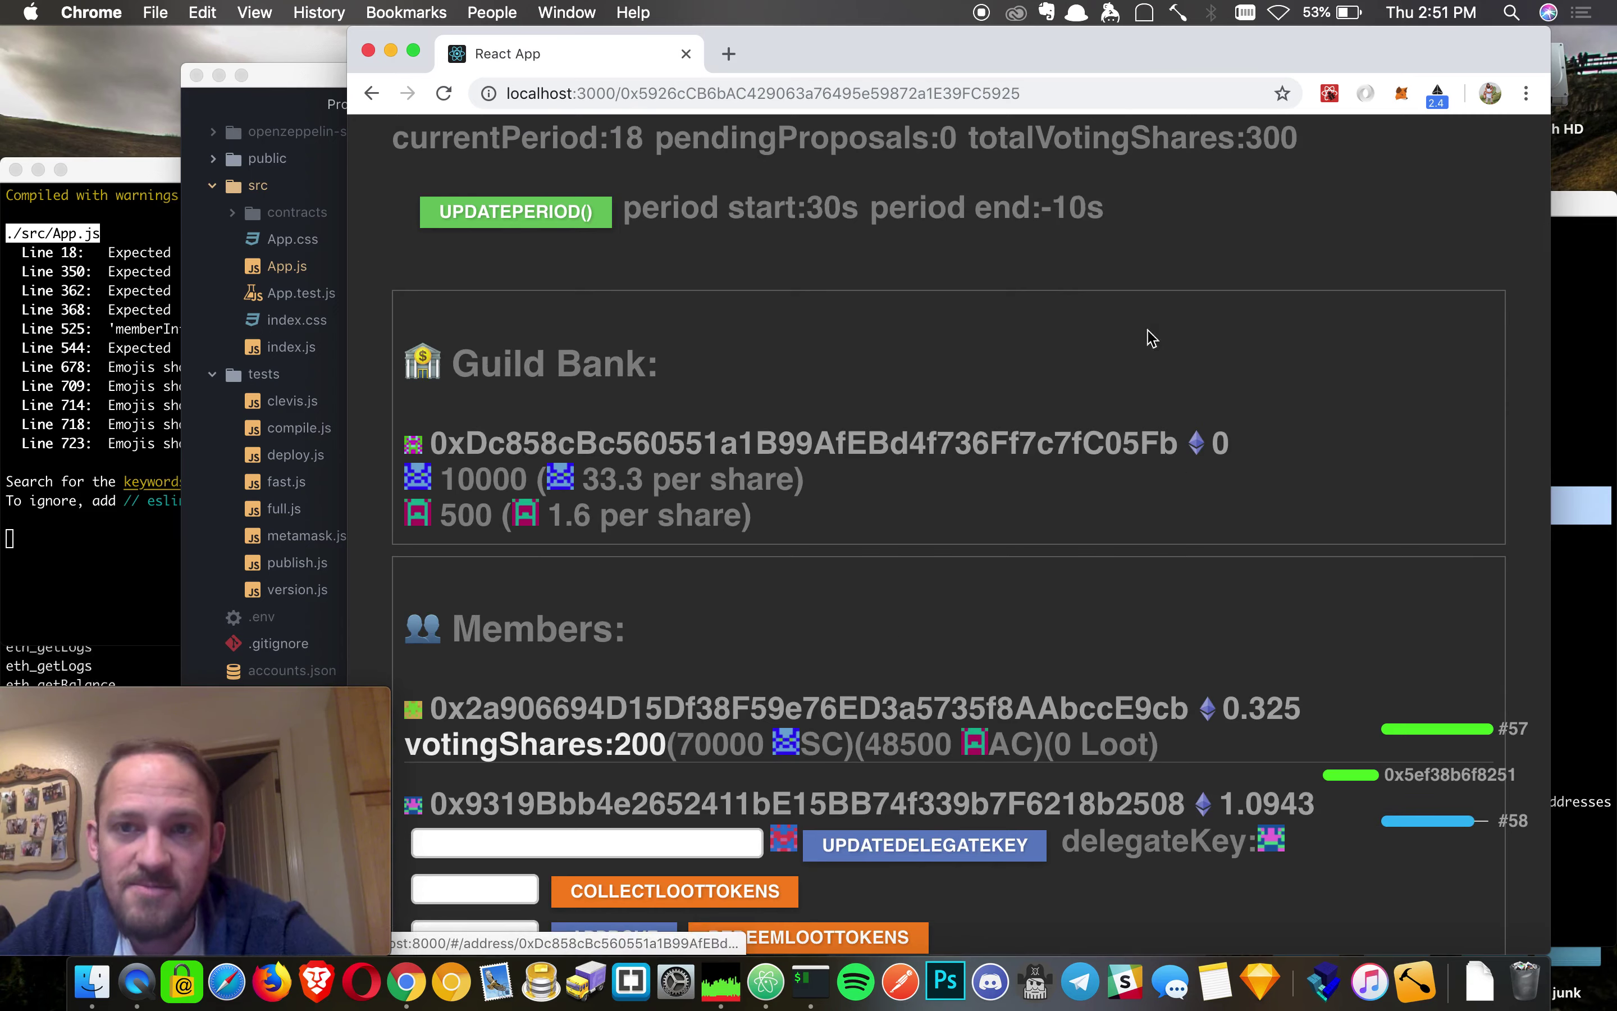
{"action": "scroll", "coordinate": [1042, 220], "scroll_direction": "up", "scroll_amount": 2}
{"action": "double_click", "coordinate": [1036, 212]}
{"action": "left_click", "coordinate": [1037, 214]}
{"action": "double_click", "coordinate": [610, 542]}
{"action": "left_click", "coordinate": [611, 543]}
{"action": "double_click", "coordinate": [555, 585]}
{"action": "left_click", "coordinate": [574, 585]}
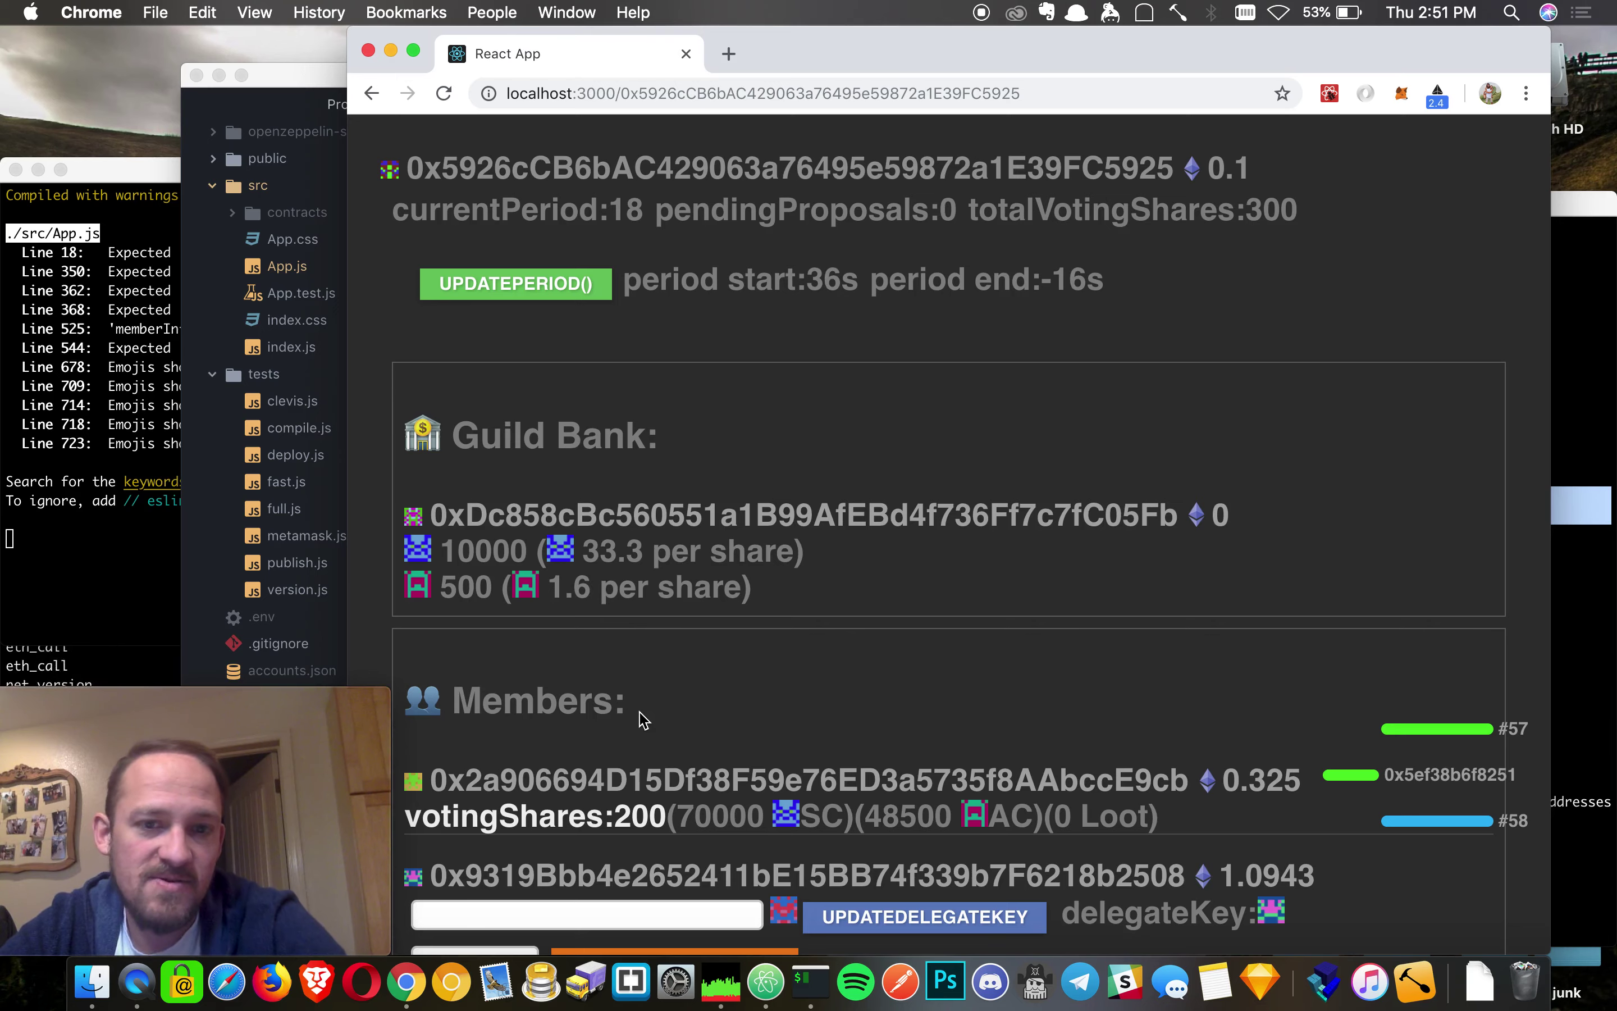
- Highlight the second member's votingShares and Loot entries under Members
{"action": "scroll", "coordinate": [641, 718], "scroll_direction": "down", "scroll_amount": 5}
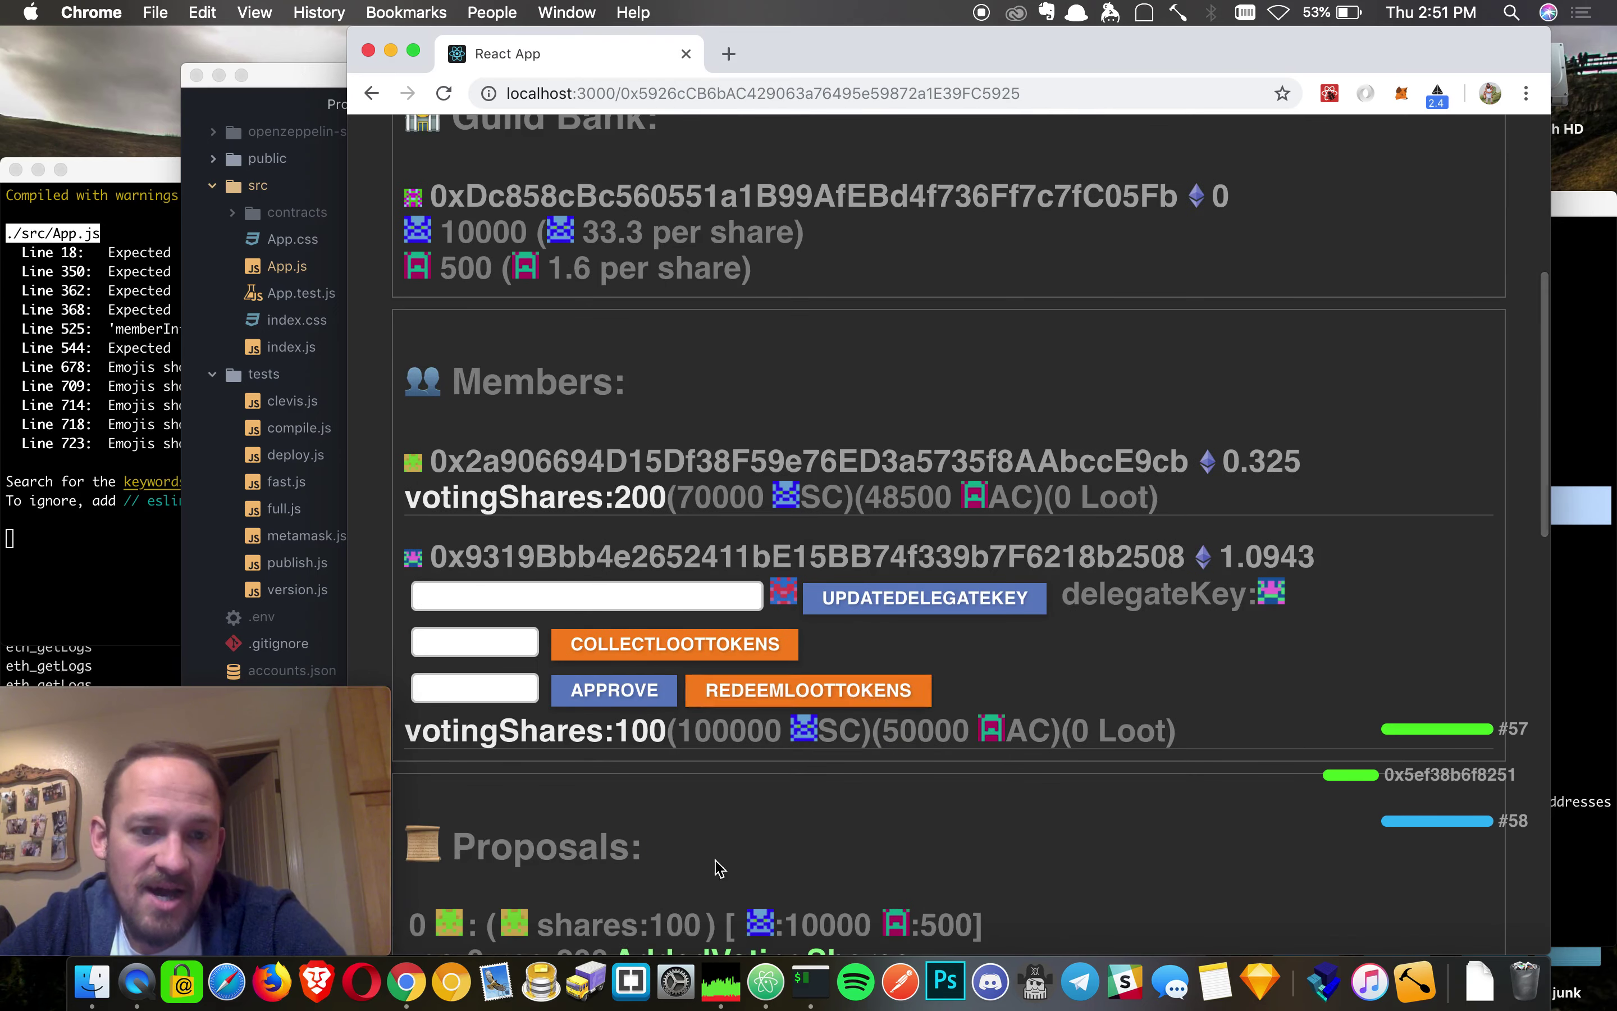
{"action": "double_click", "coordinate": [481, 718]}
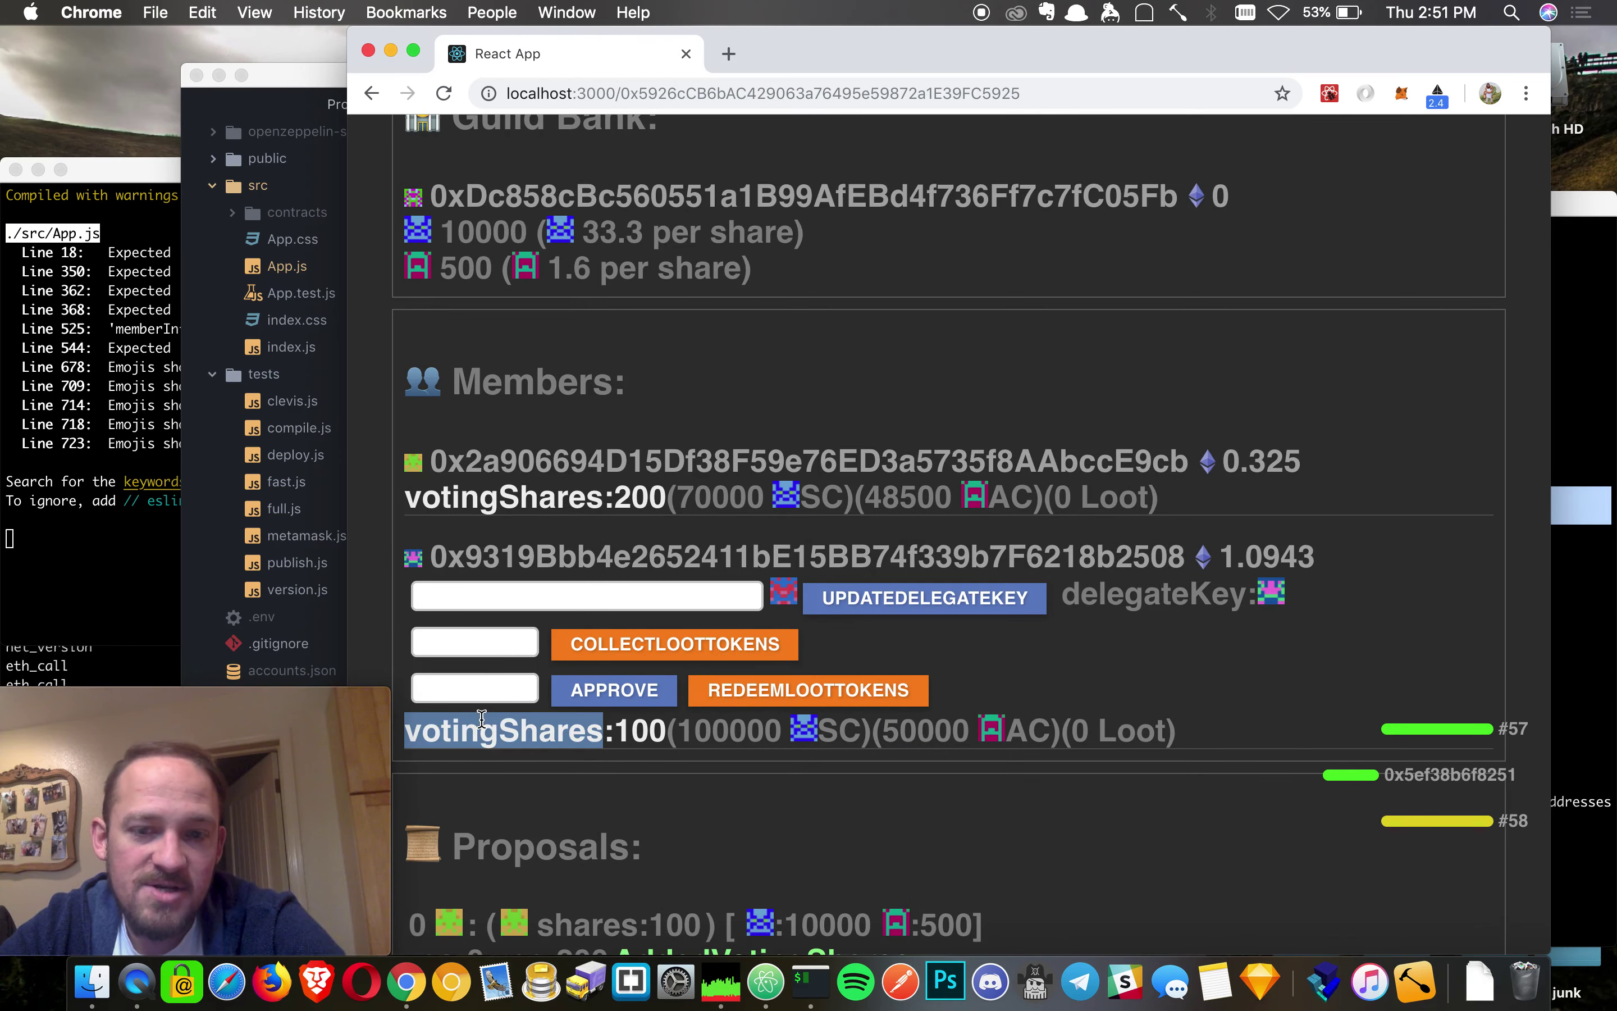
{"action": "double_click", "coordinate": [1136, 732]}
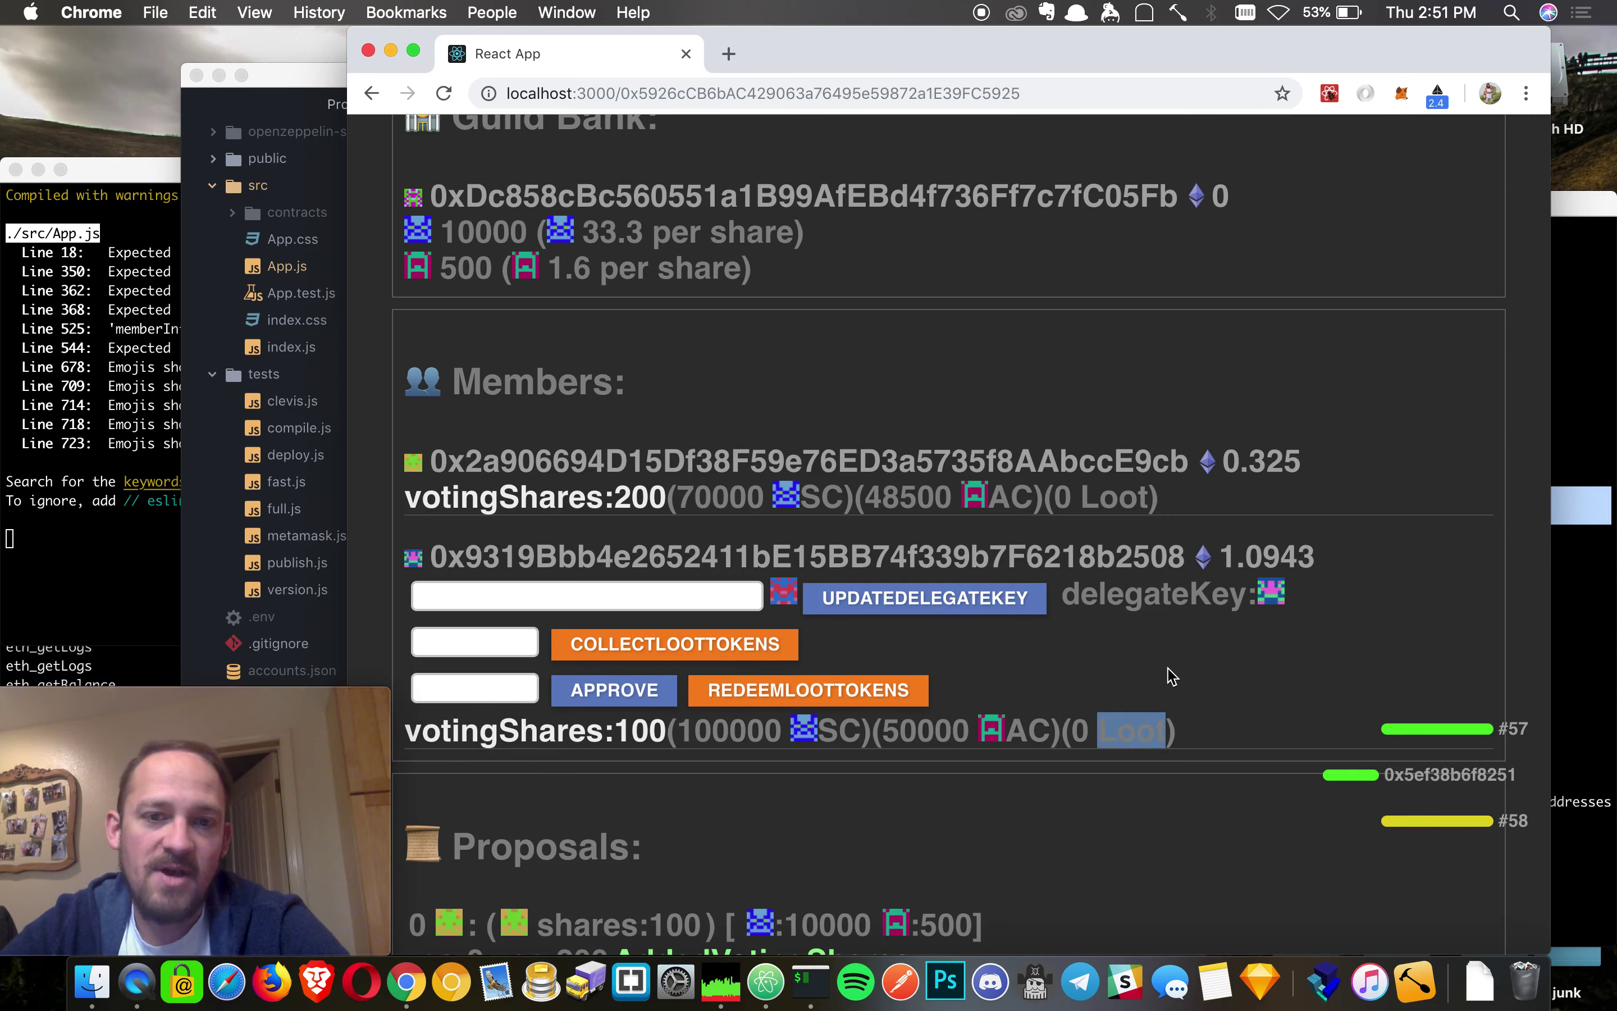
{"action": "scroll", "coordinate": [1171, 676], "scroll_direction": "down", "scroll_amount": 5}
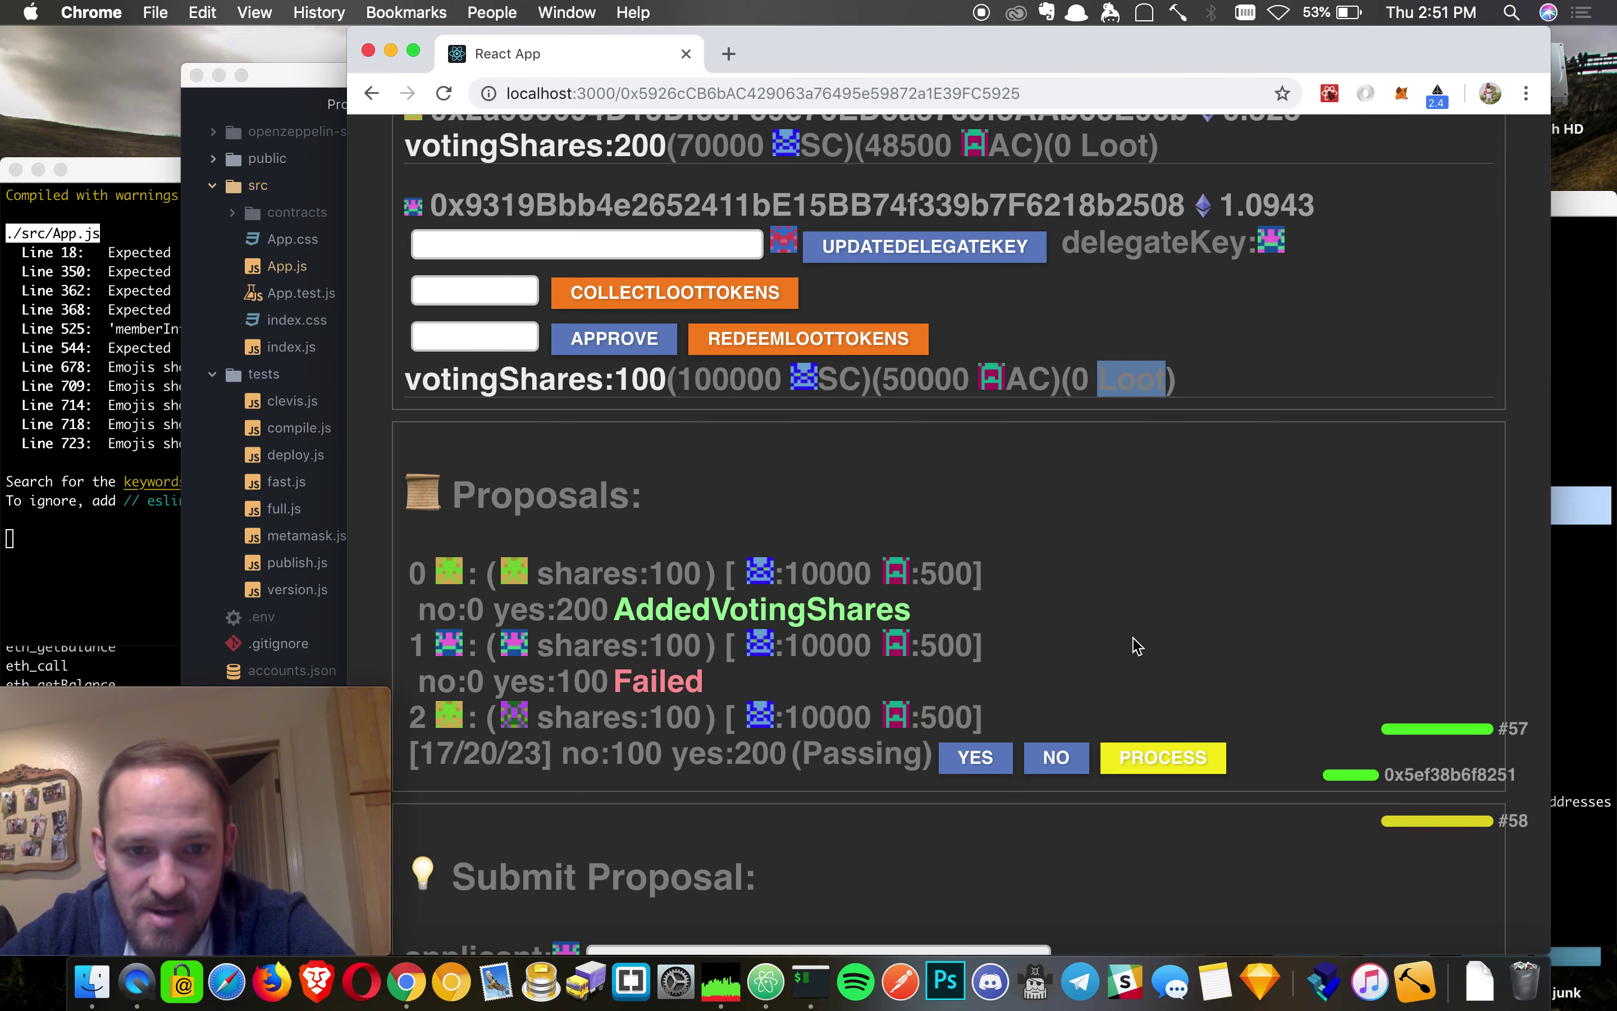
{"action": "scroll", "coordinate": [1319, 503], "scroll_direction": "up", "scroll_amount": 5}
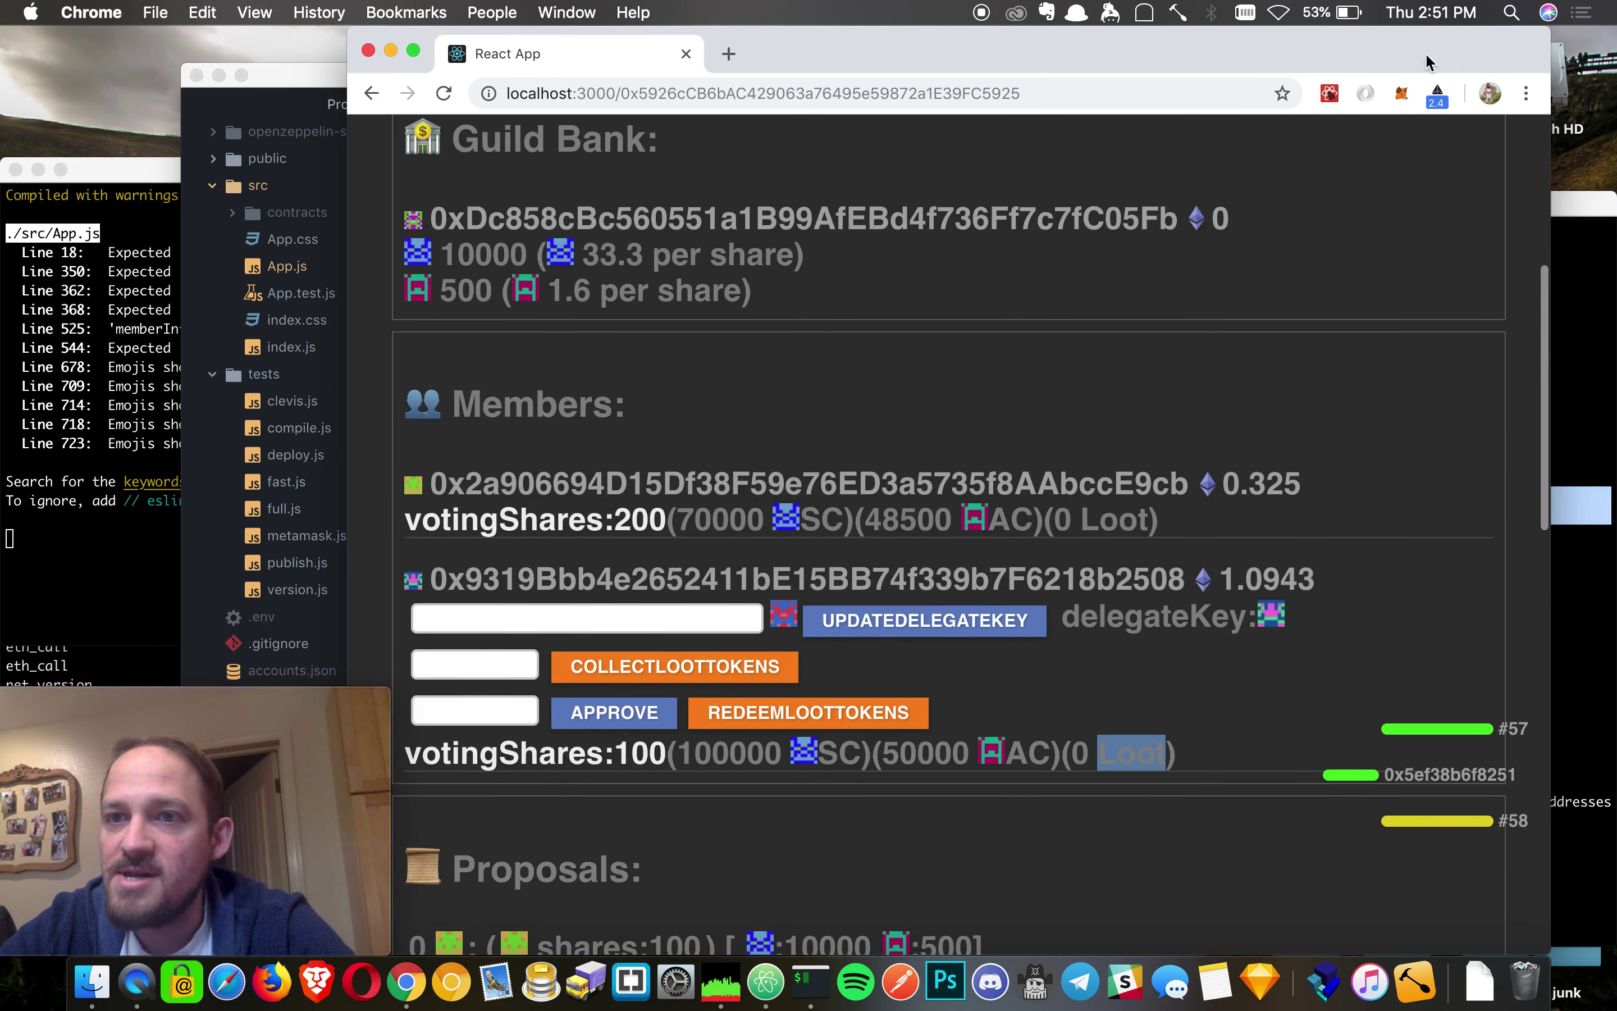
- Run UPDATEPERIOD() and confirm the transaction, moving the DAO to period 18
{"action": "left_click", "coordinate": [1401, 95]}
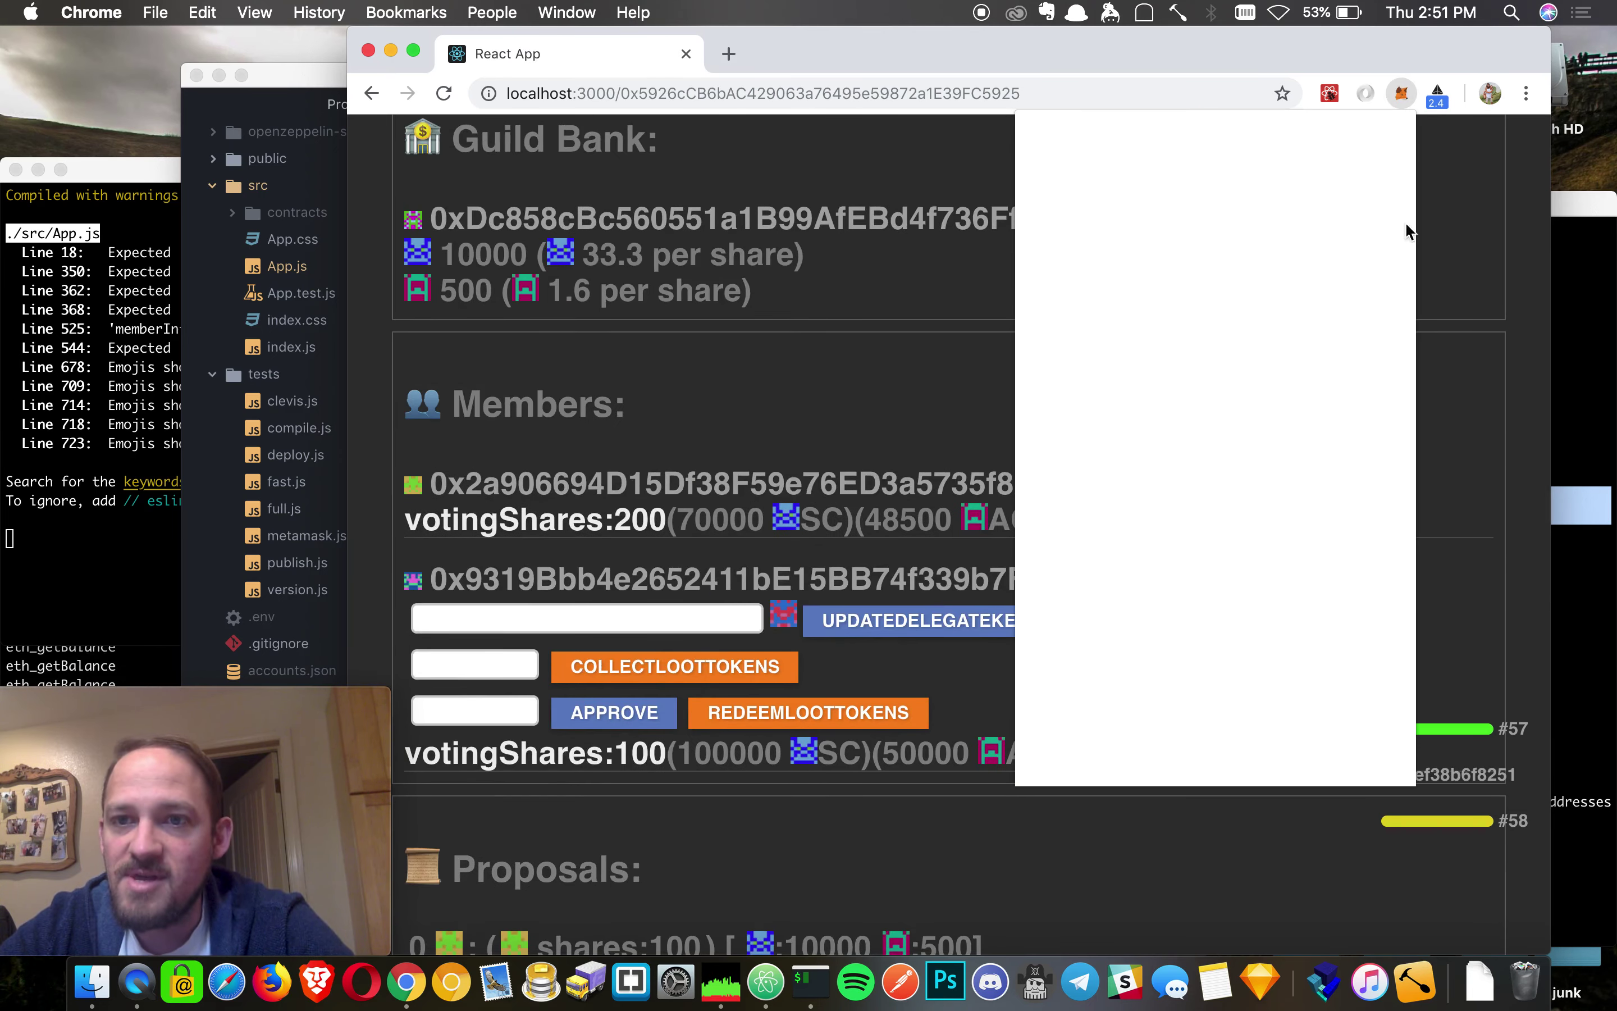
{"action": "left_click", "coordinate": [605, 332]}
{"action": "scroll", "coordinate": [605, 330], "scroll_direction": "up", "scroll_amount": 6}
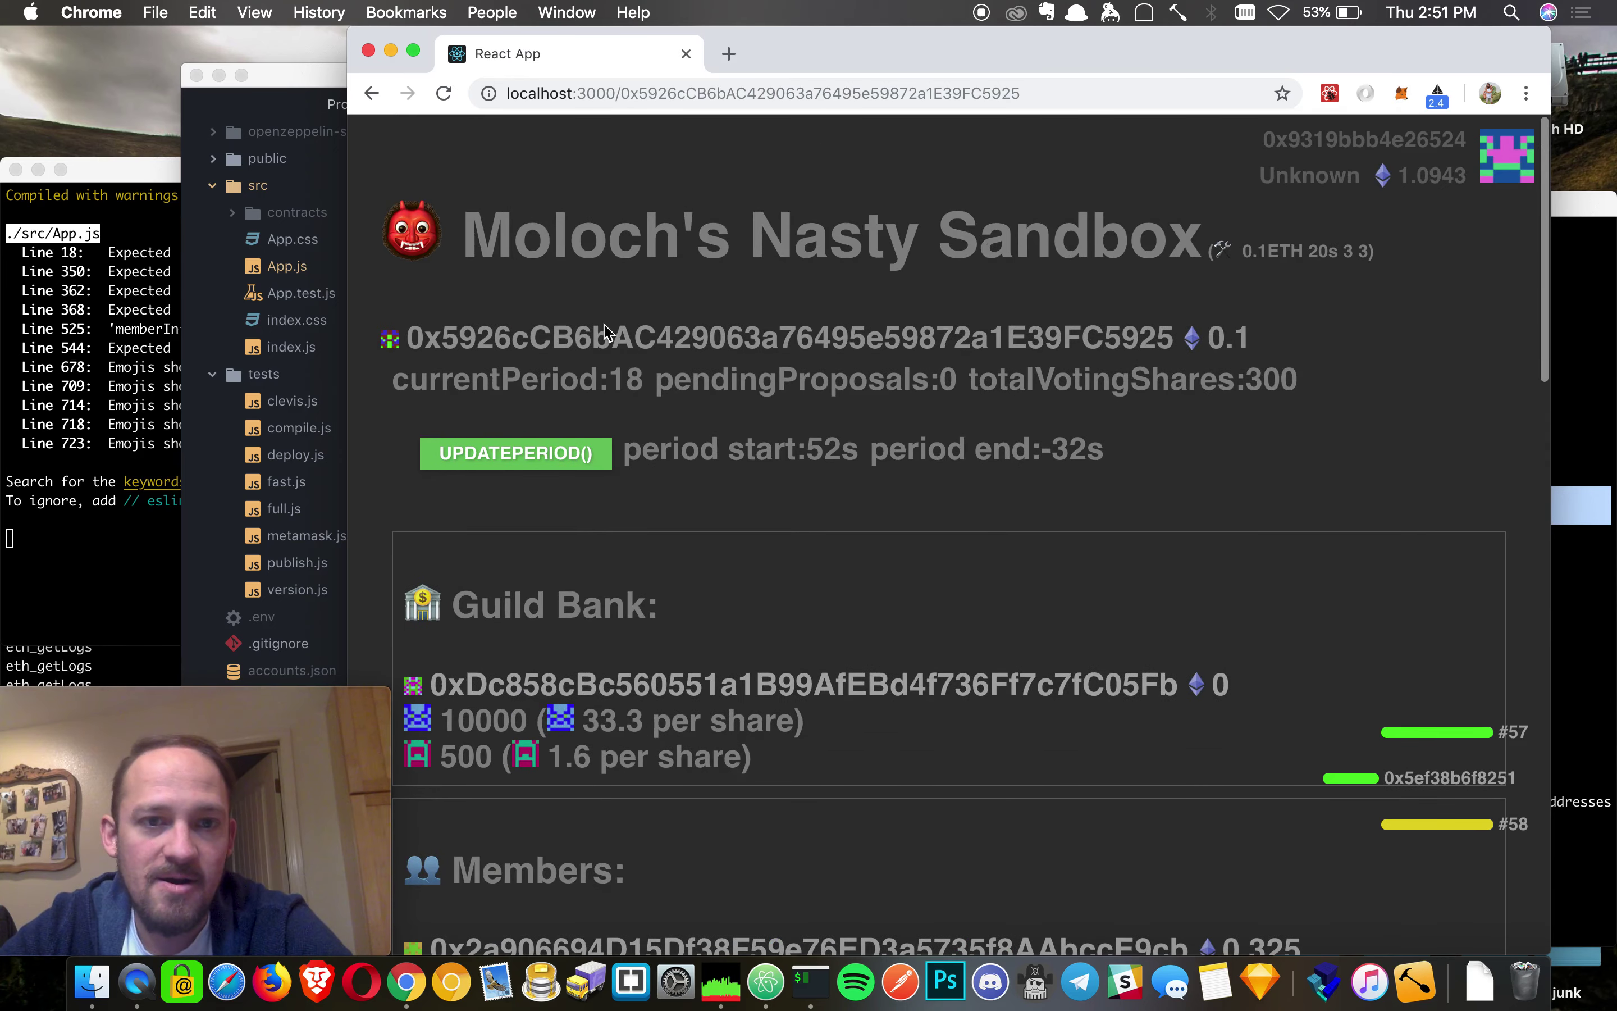
{"action": "left_click", "coordinate": [469, 460]}
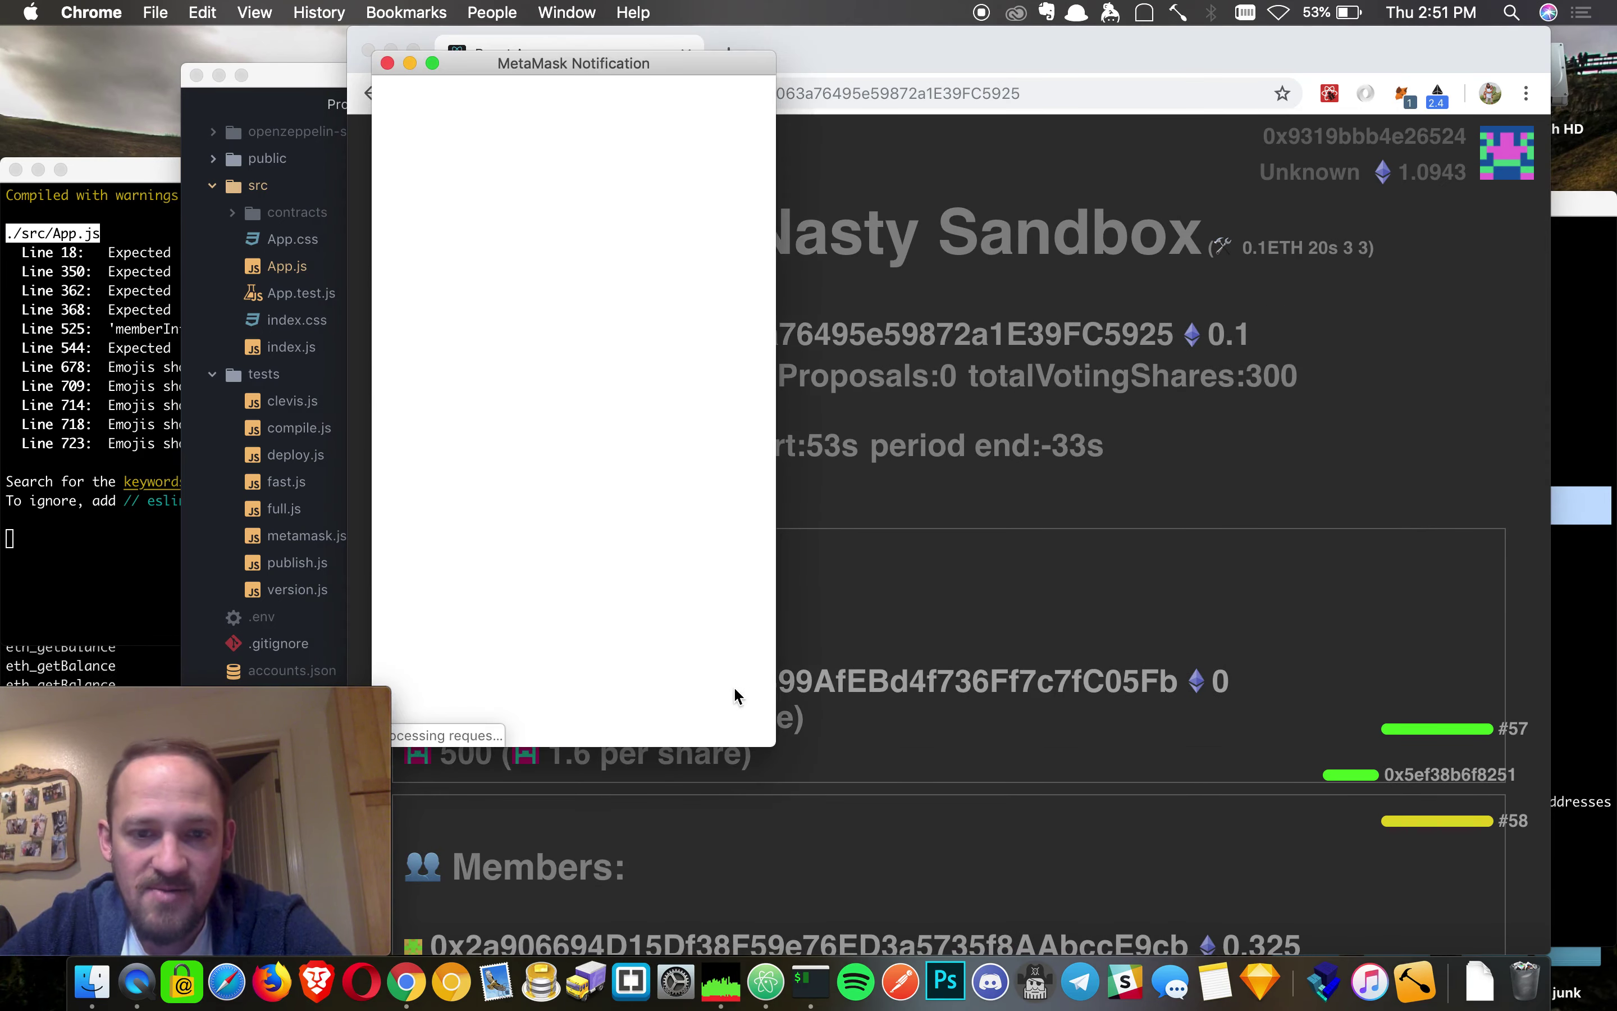
{"action": "left_click", "coordinate": [665, 698]}
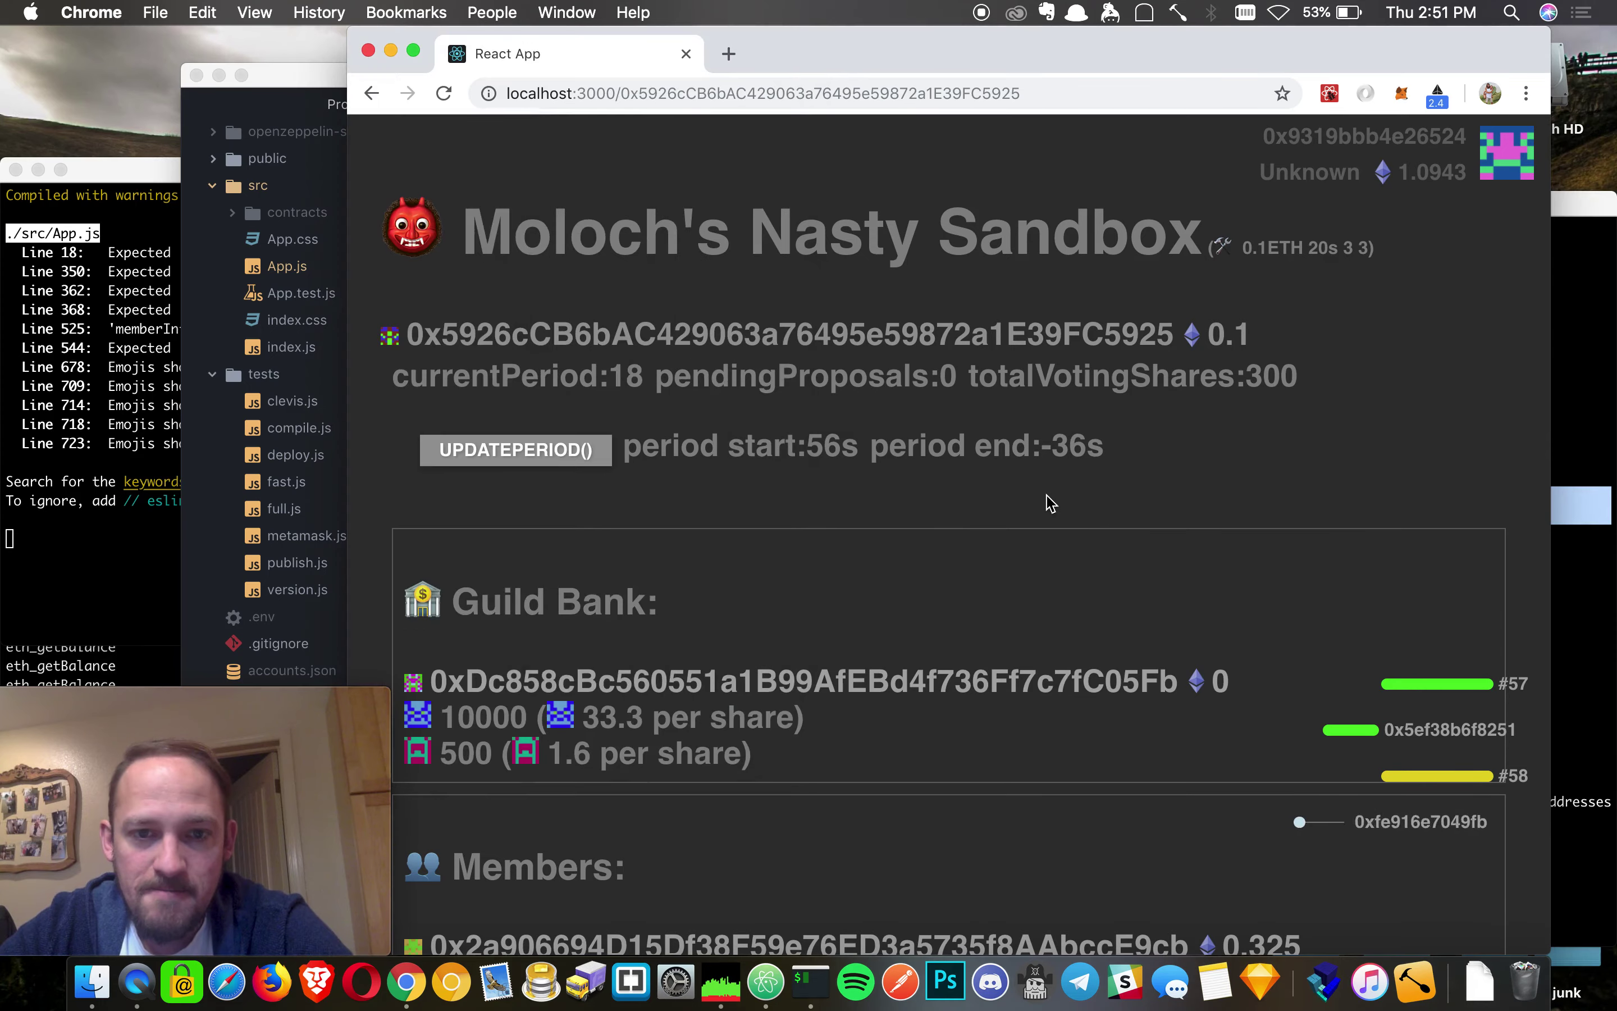
{"action": "scroll", "coordinate": [1051, 503], "scroll_direction": "down", "scroll_amount": 15}
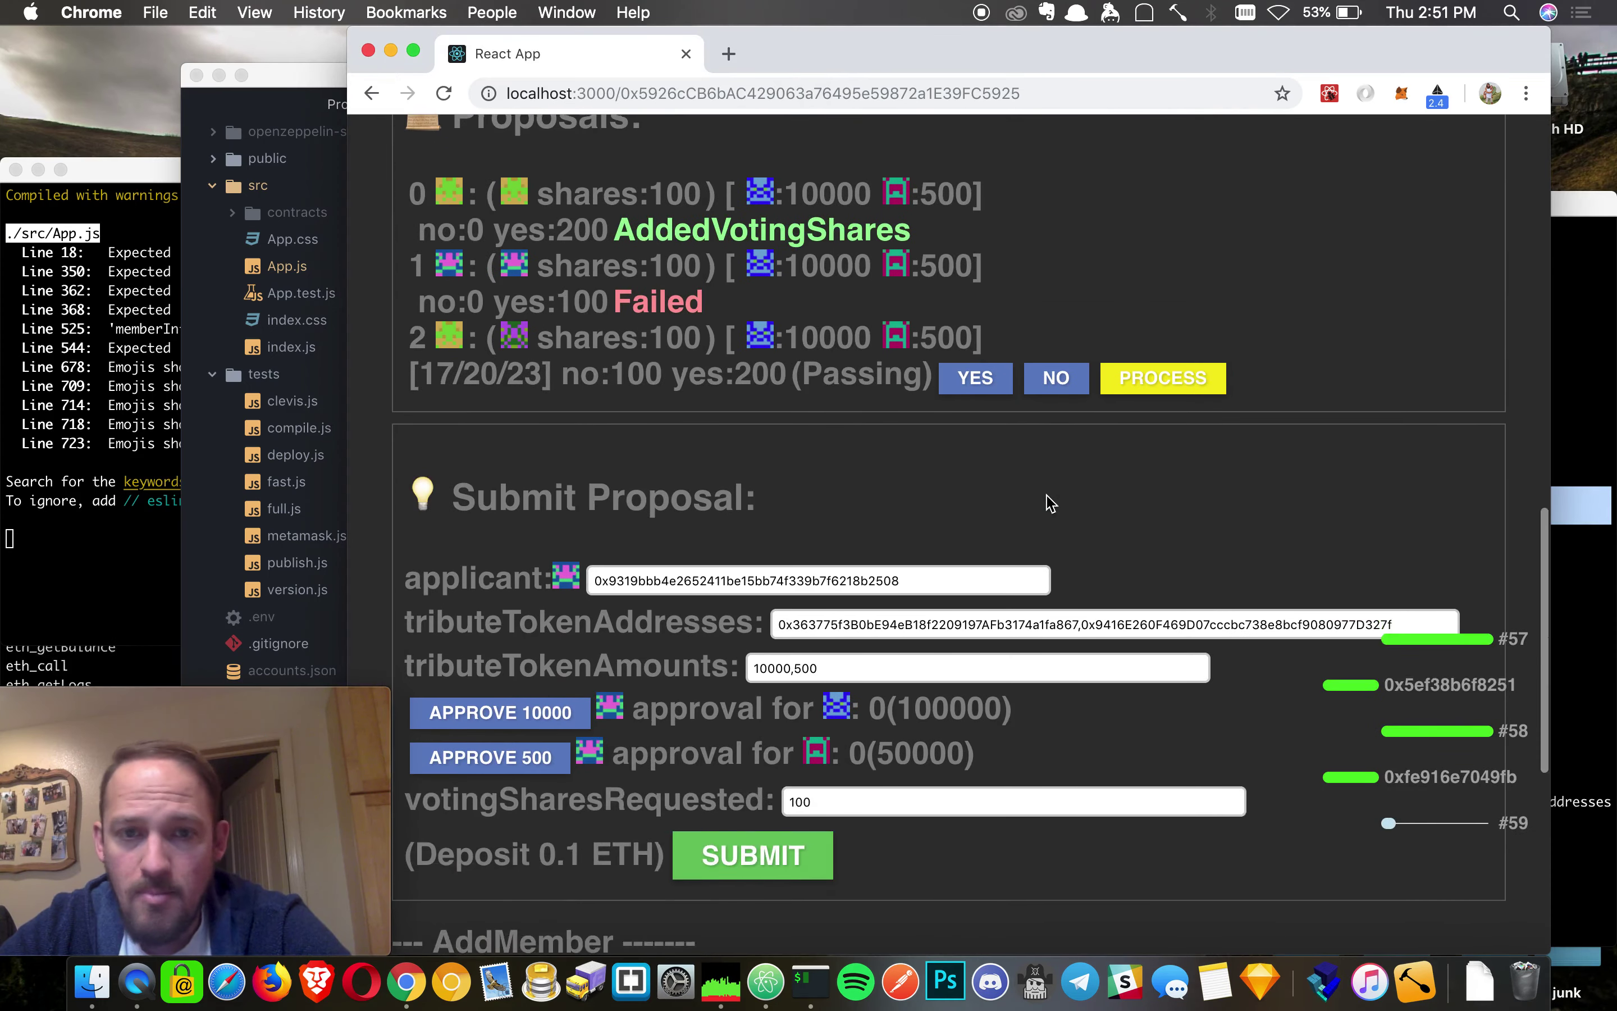
{"action": "scroll", "coordinate": [1050, 502], "scroll_direction": "up", "scroll_amount": 2}
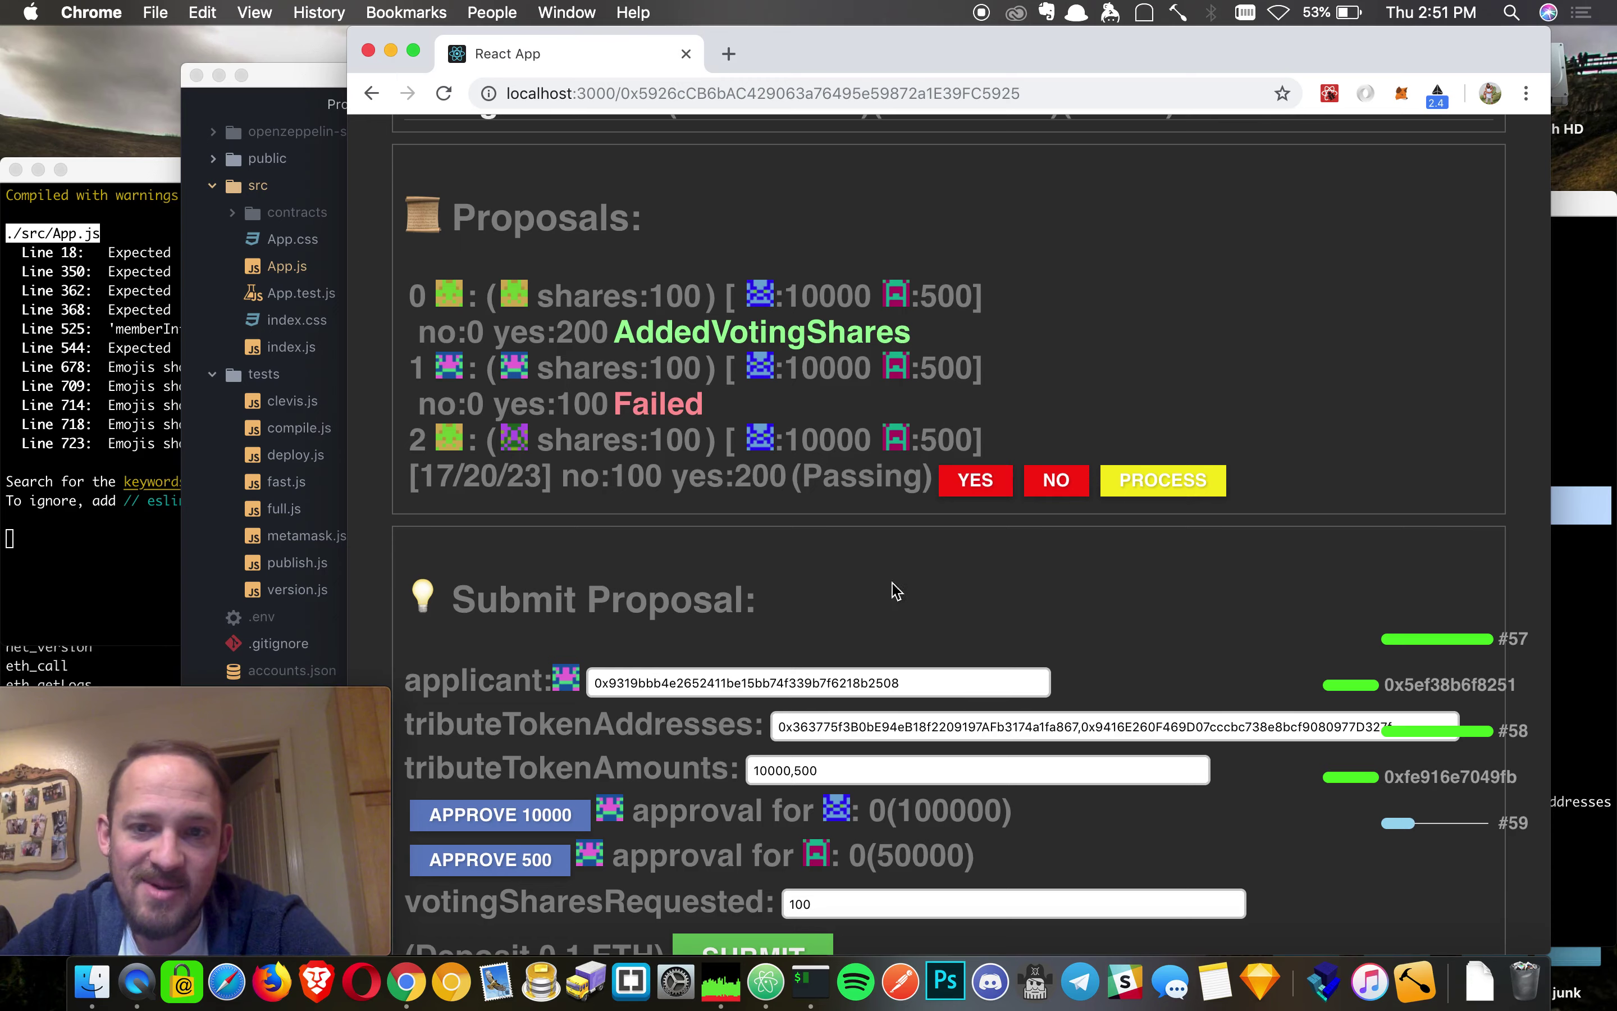
{"action": "scroll", "coordinate": [780, 639], "scroll_direction": "up", "scroll_amount": 10}
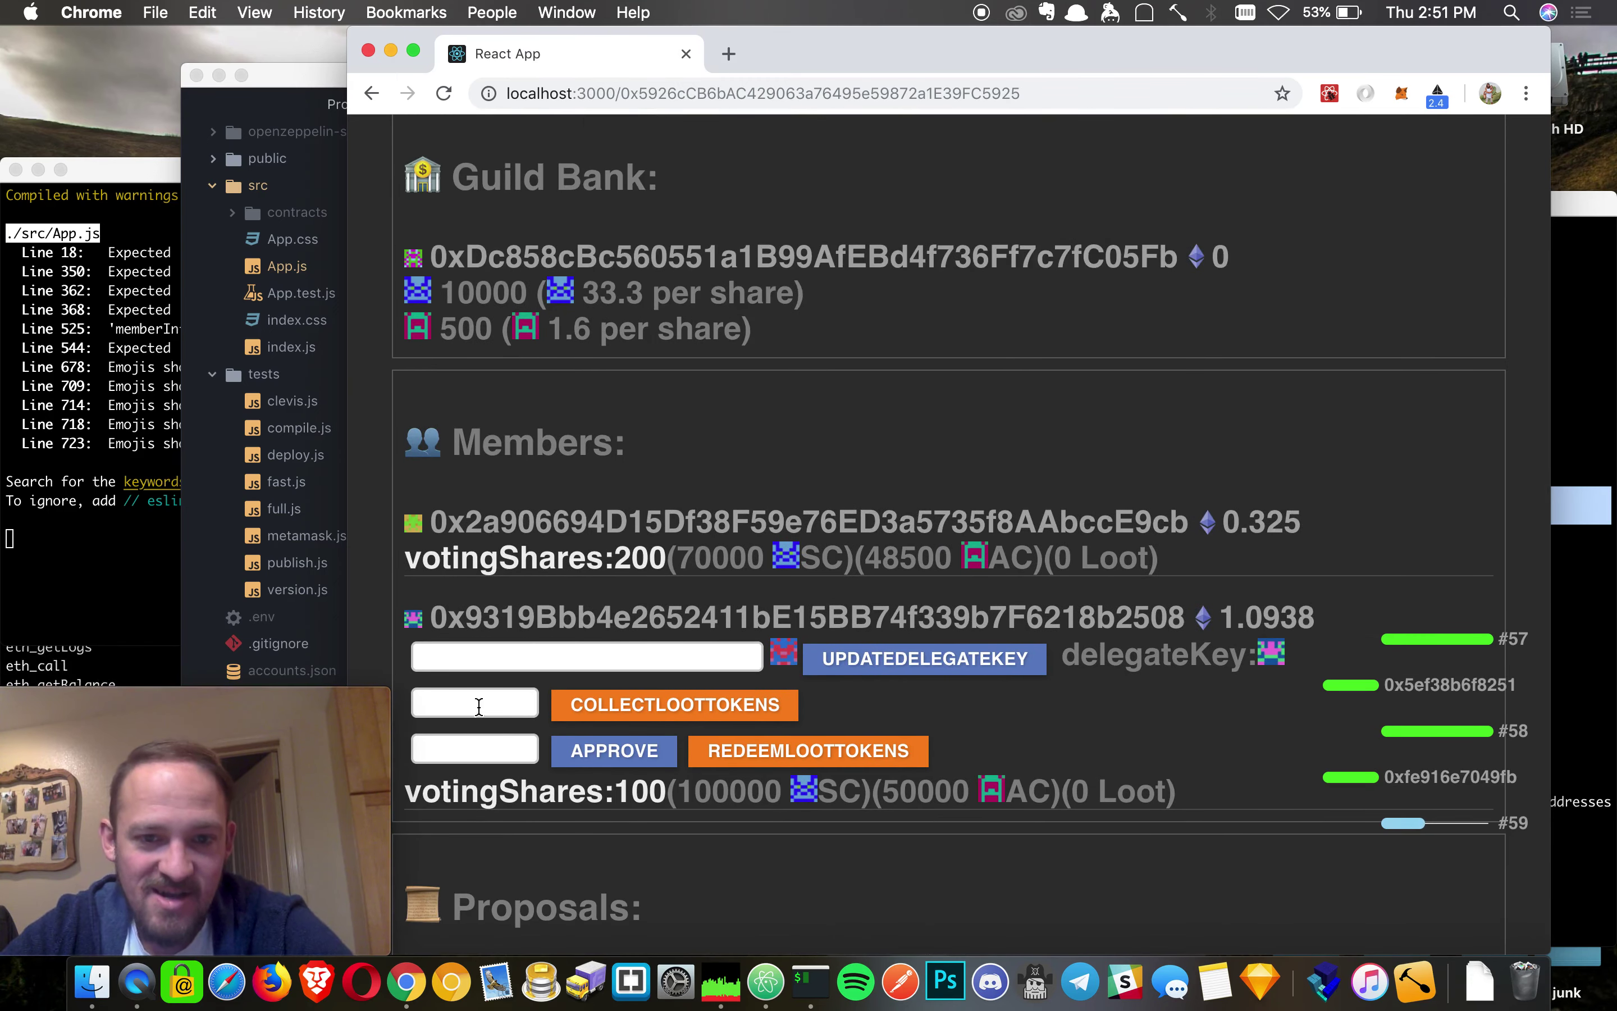
{"action": "left_click", "coordinate": [480, 703]}
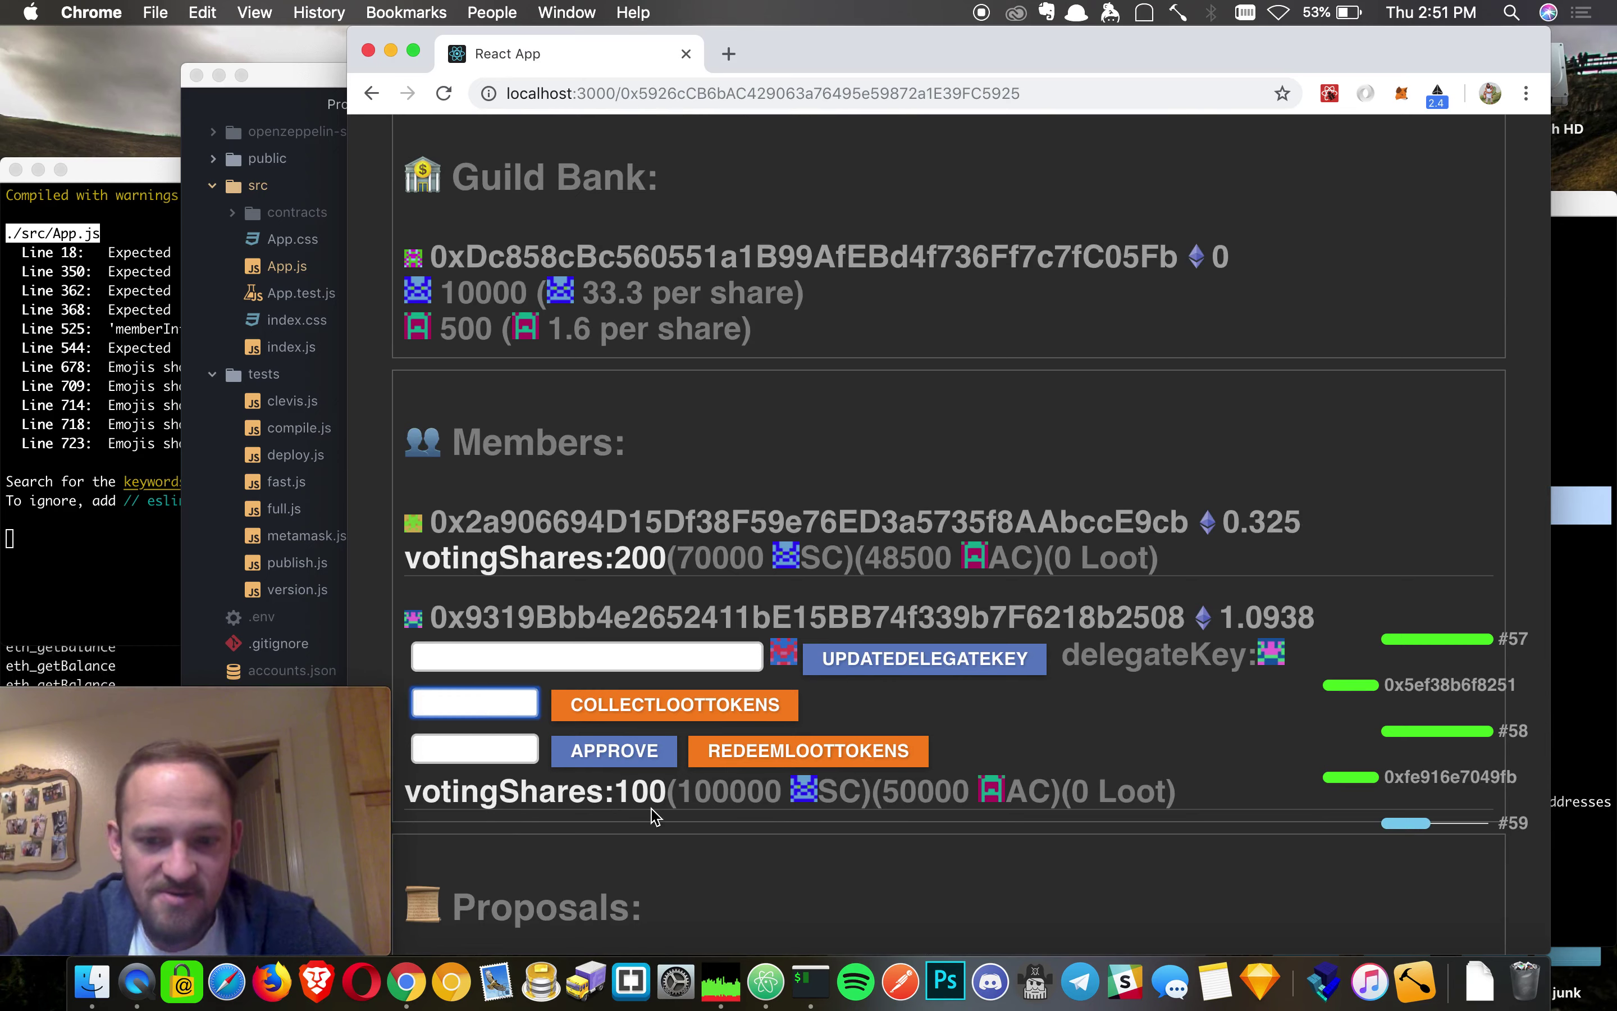
{"action": "left_click", "coordinate": [711, 710]}
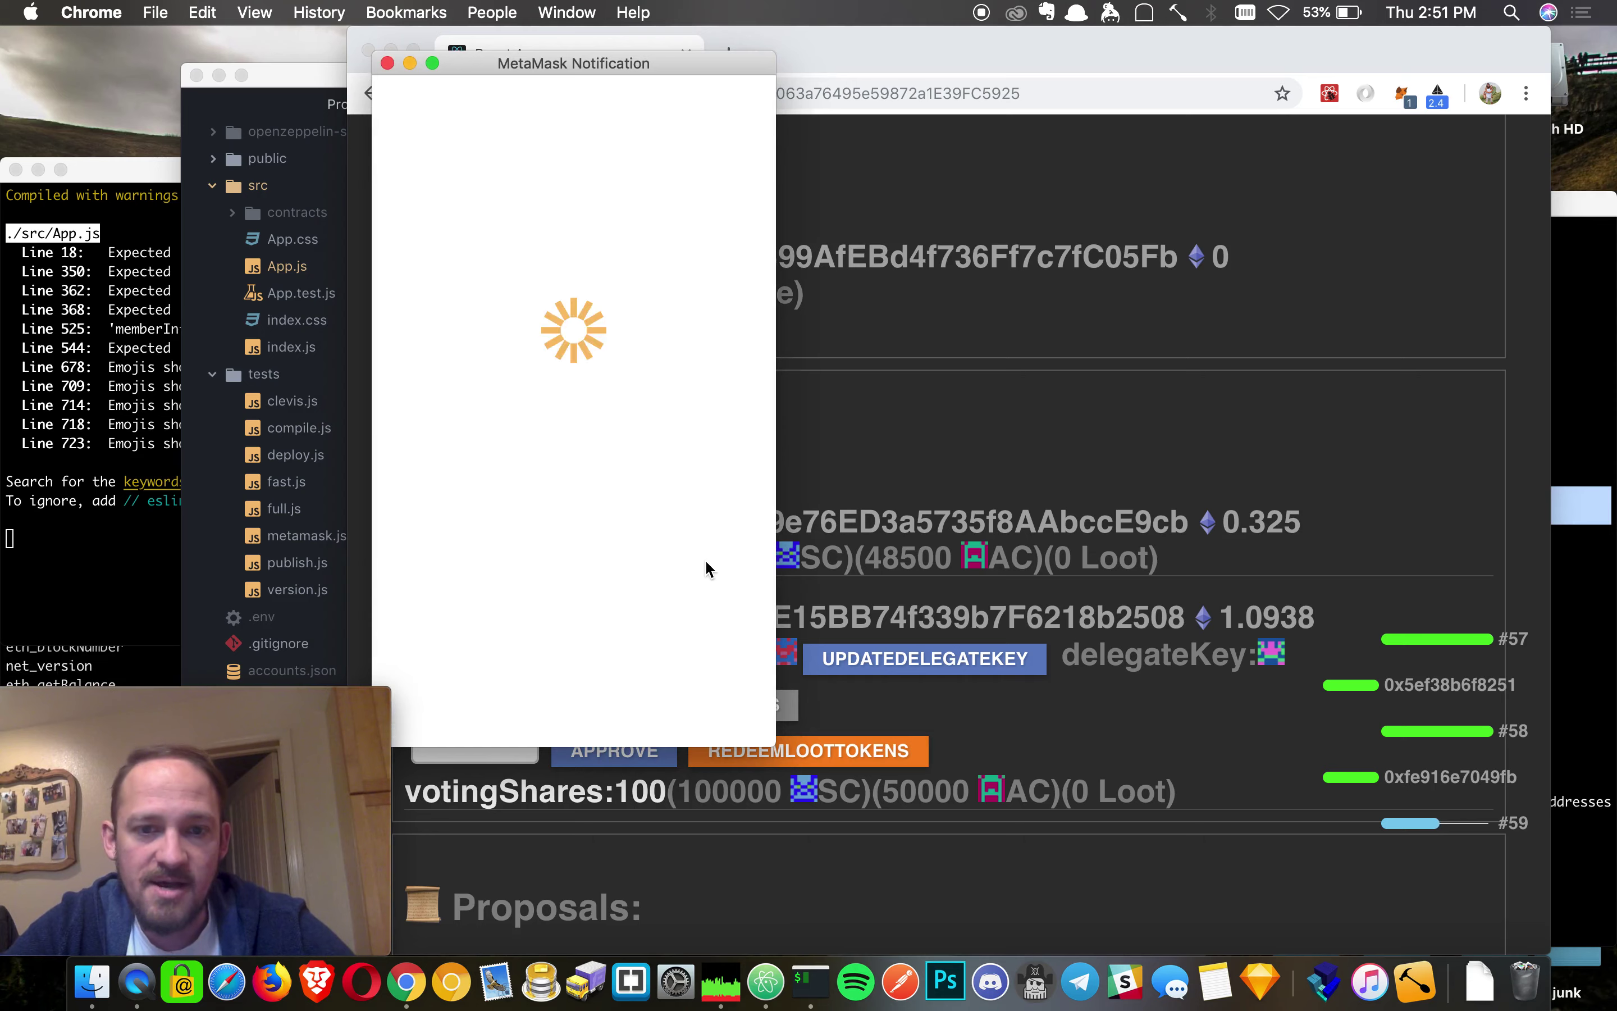
{"action": "left_click", "coordinate": [653, 712]}
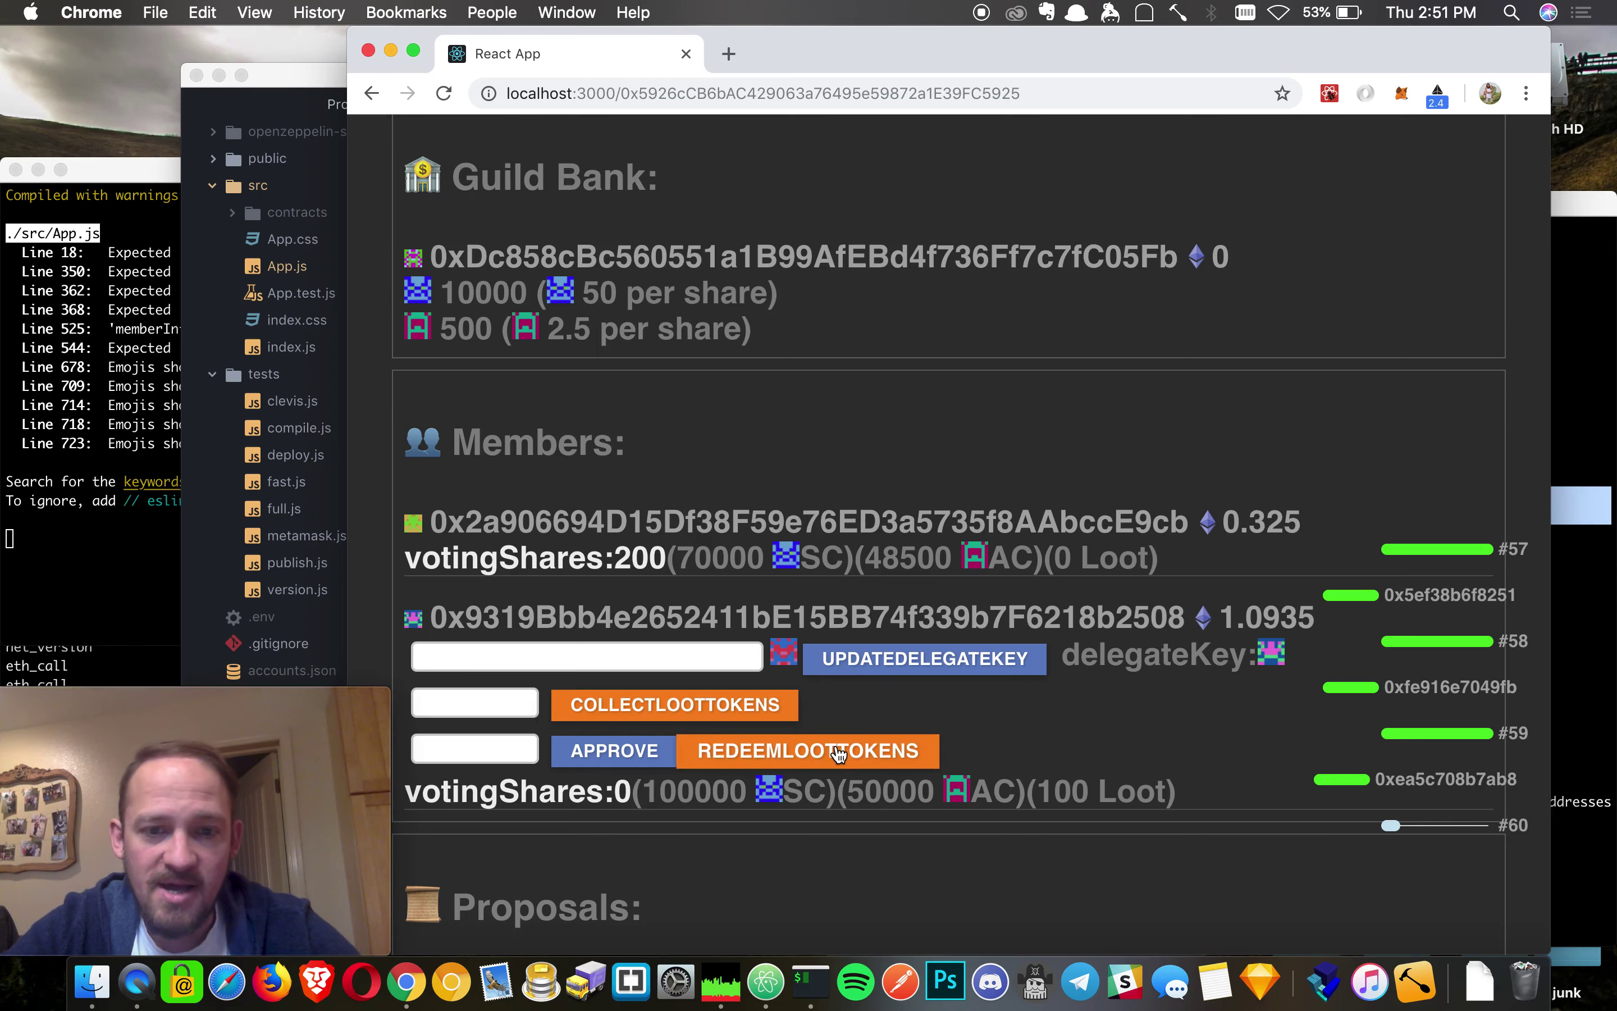
{"action": "scroll", "coordinate": [982, 843], "scroll_direction": "down", "scroll_amount": 10}
{"action": "scroll", "coordinate": [986, 839], "scroll_direction": "up", "scroll_amount": 8}
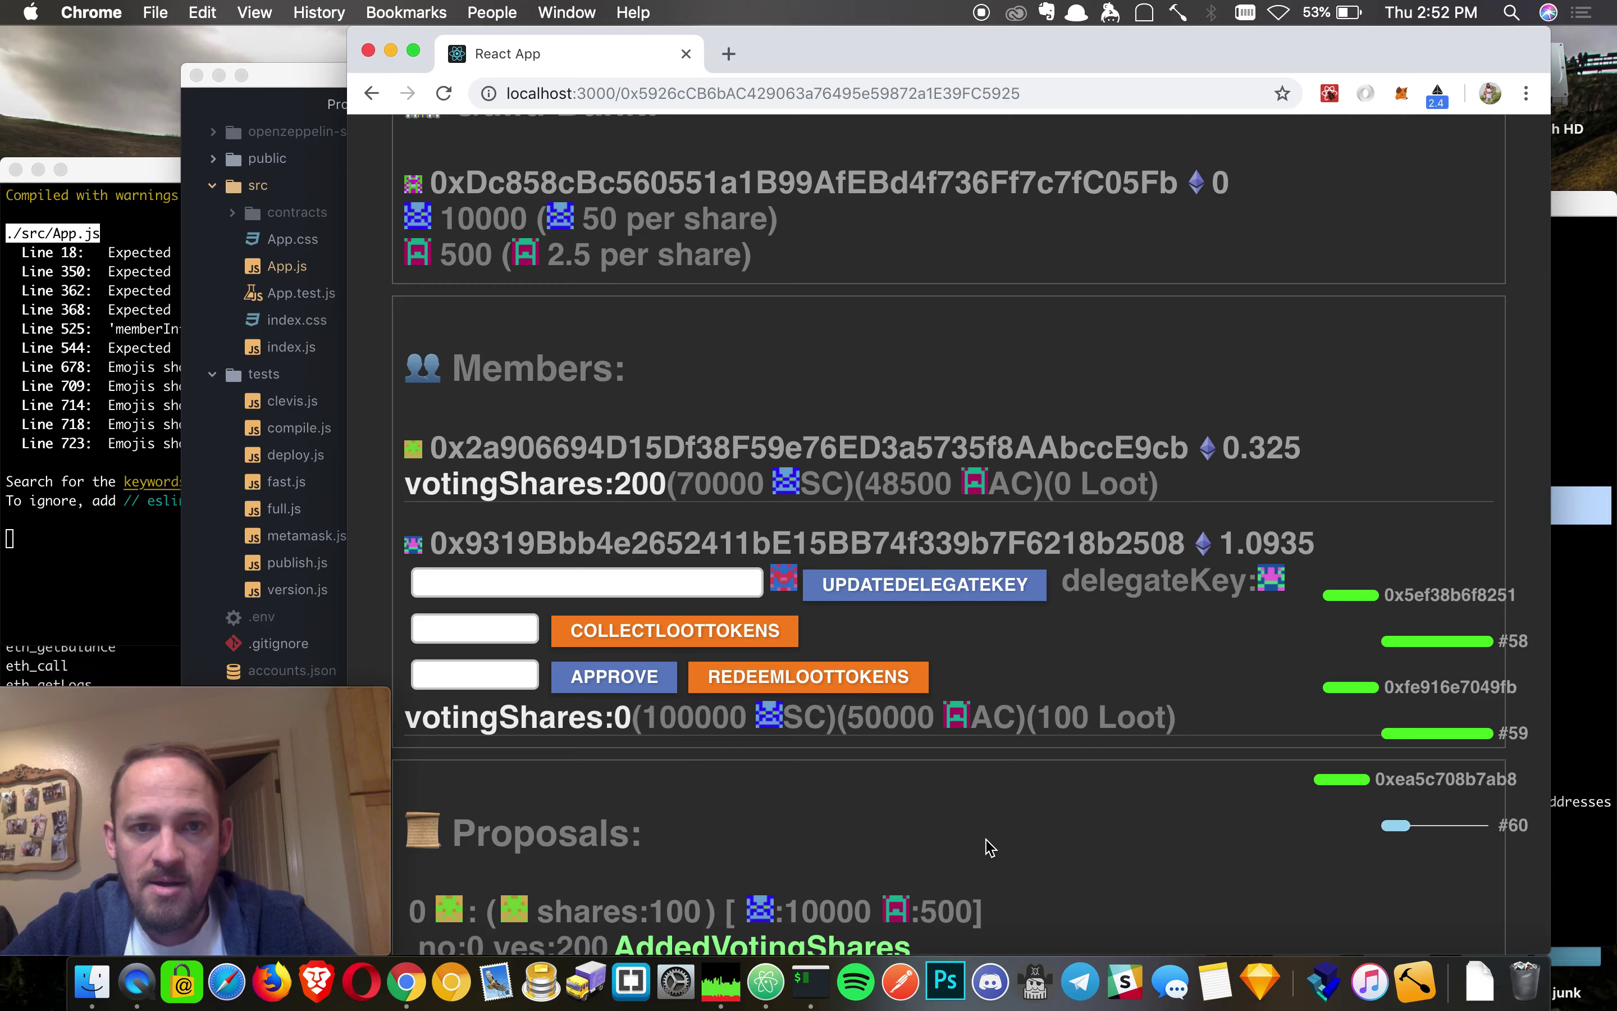
{"action": "scroll", "coordinate": [989, 846], "scroll_direction": "up", "scroll_amount": 2}
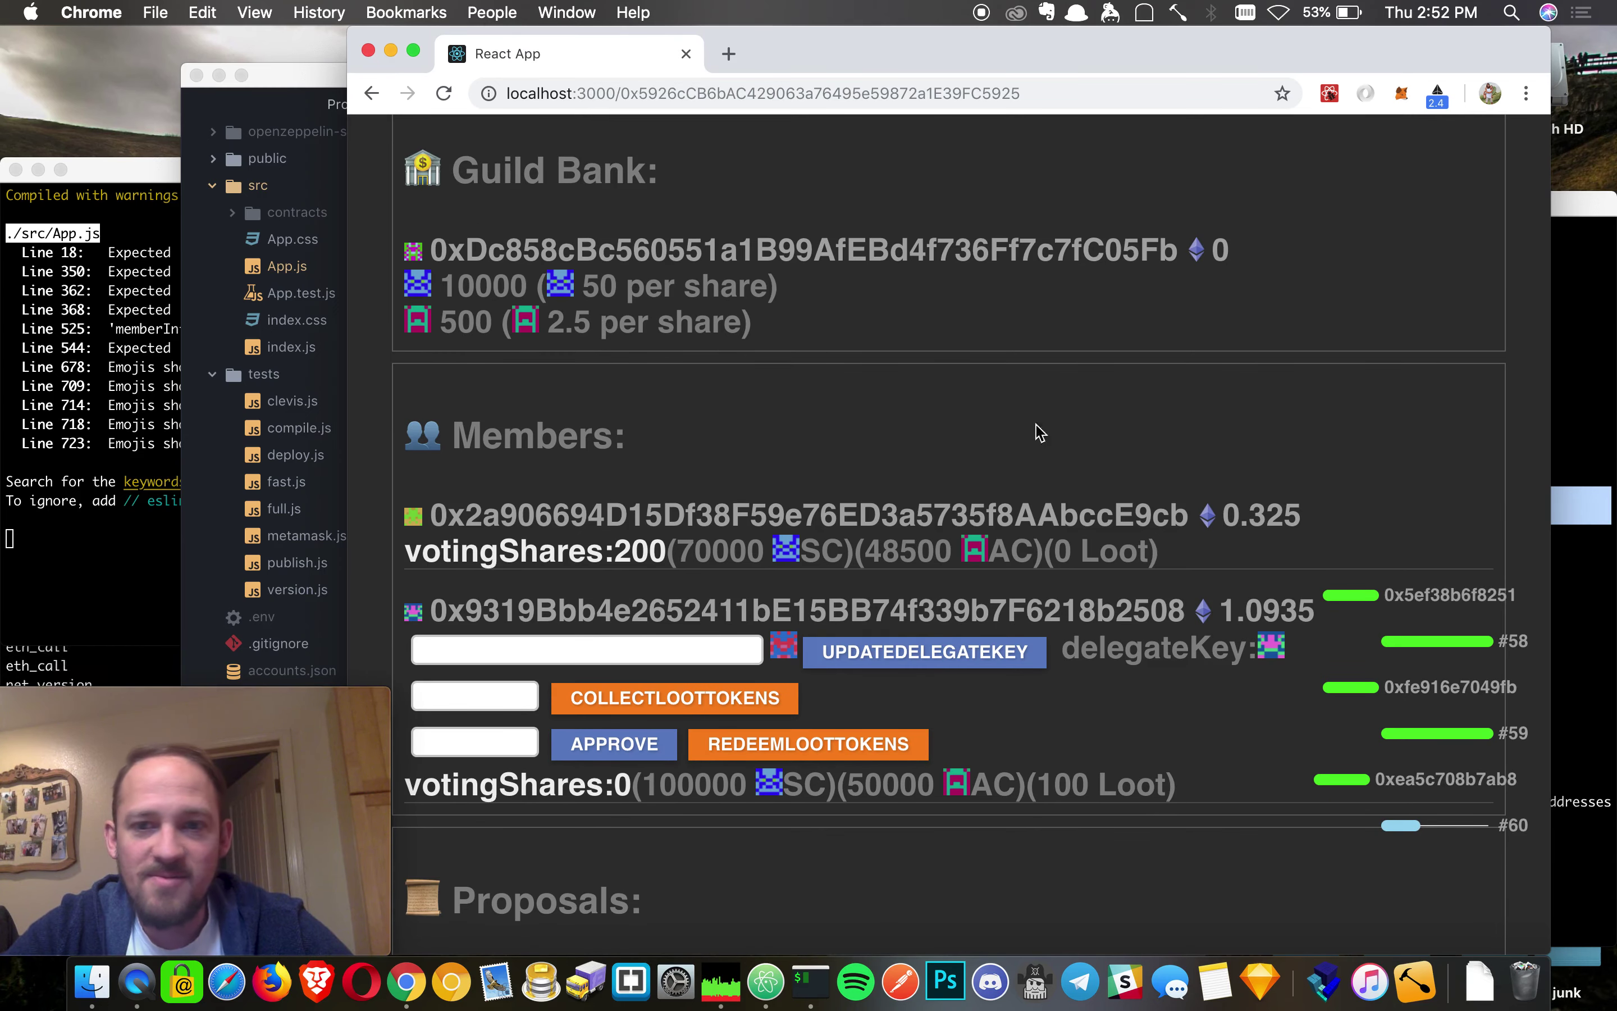
{"action": "scroll", "coordinate": [1231, 281], "scroll_direction": "up", "scroll_amount": 5}
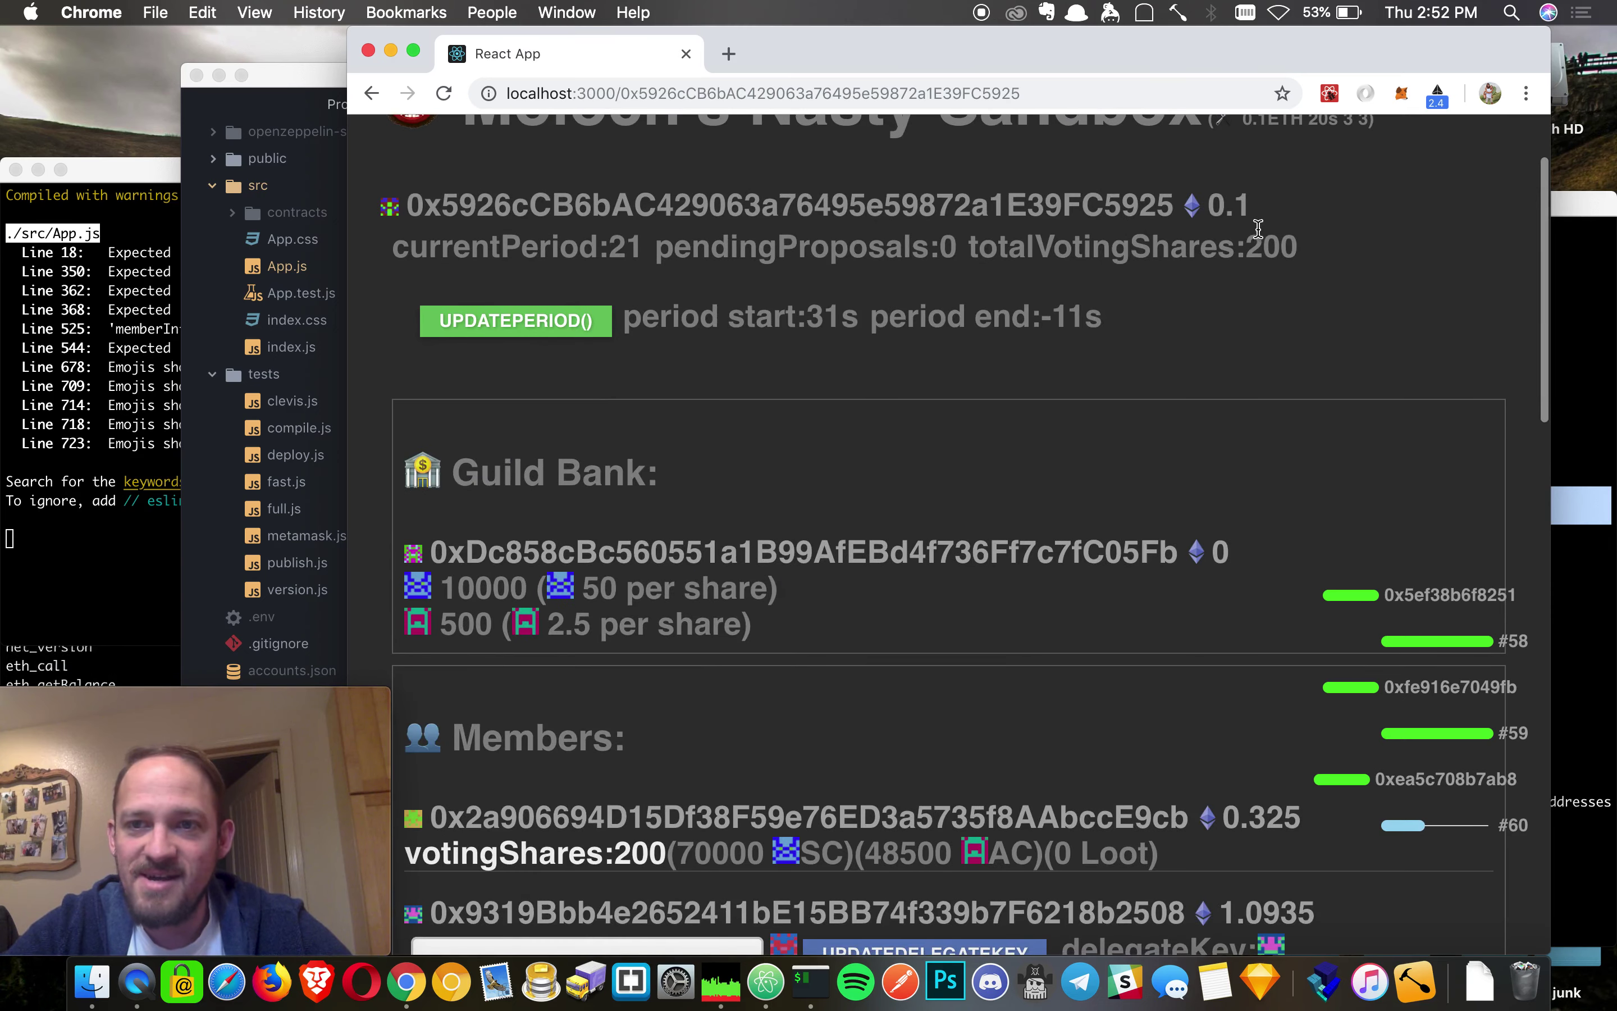
{"action": "scroll", "coordinate": [1246, 424], "scroll_direction": "down", "scroll_amount": 7}
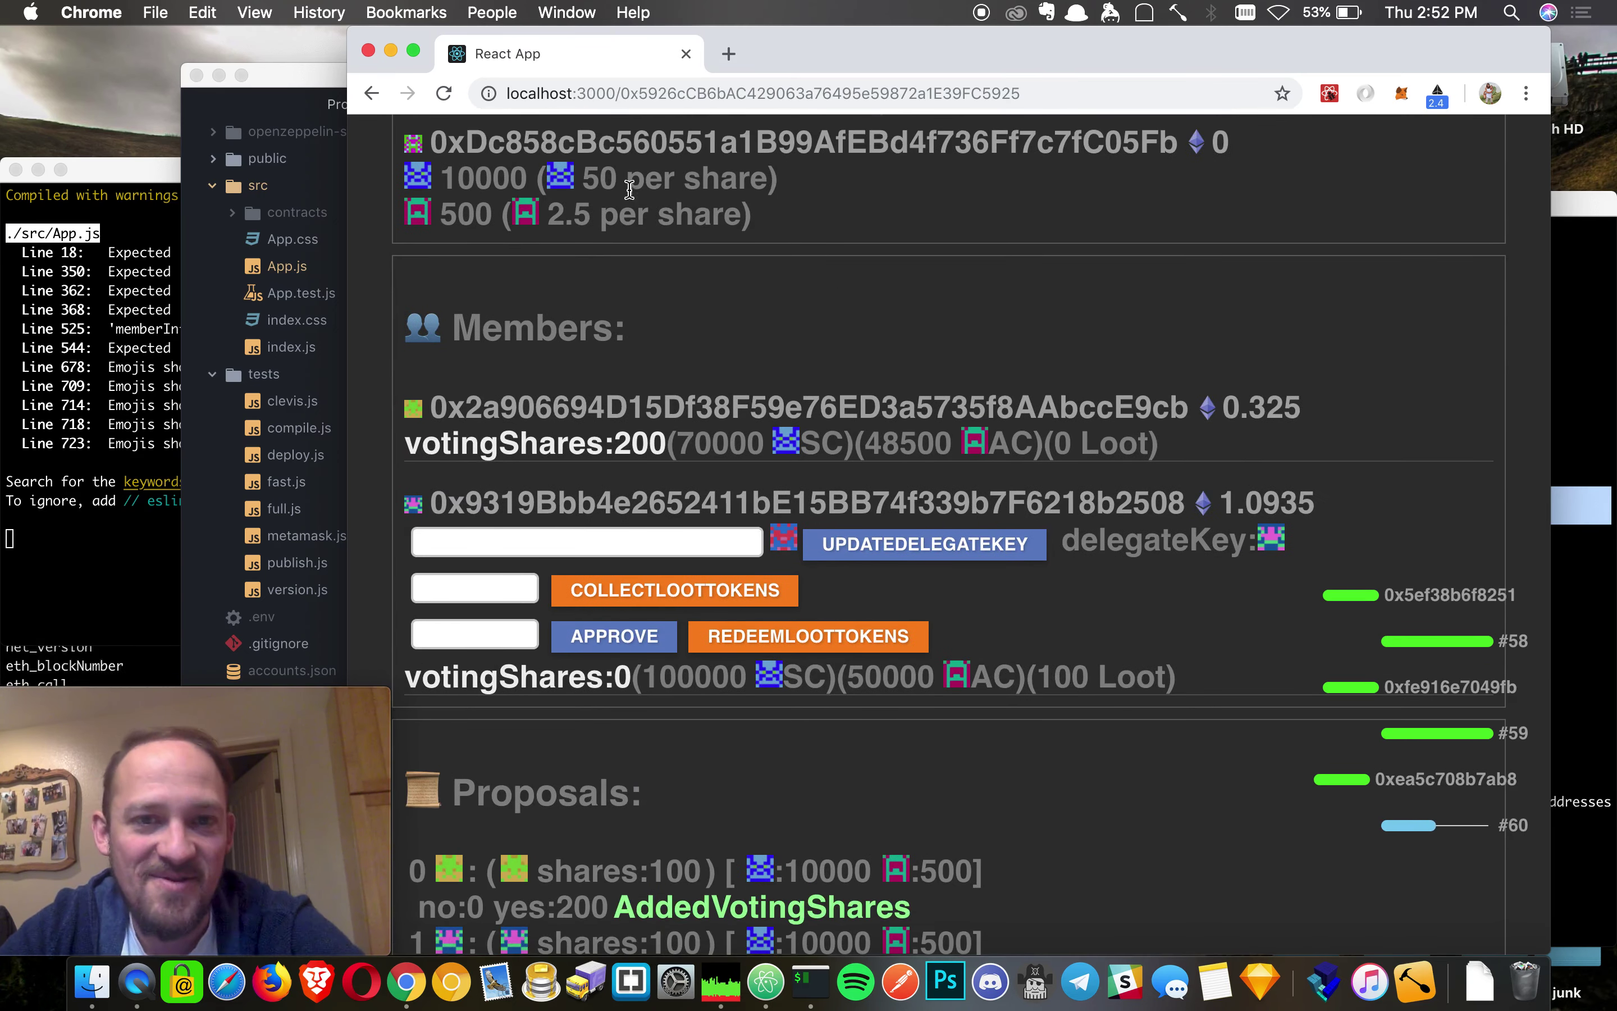
{"action": "scroll", "coordinate": [1014, 718], "scroll_direction": "down", "scroll_amount": 2}
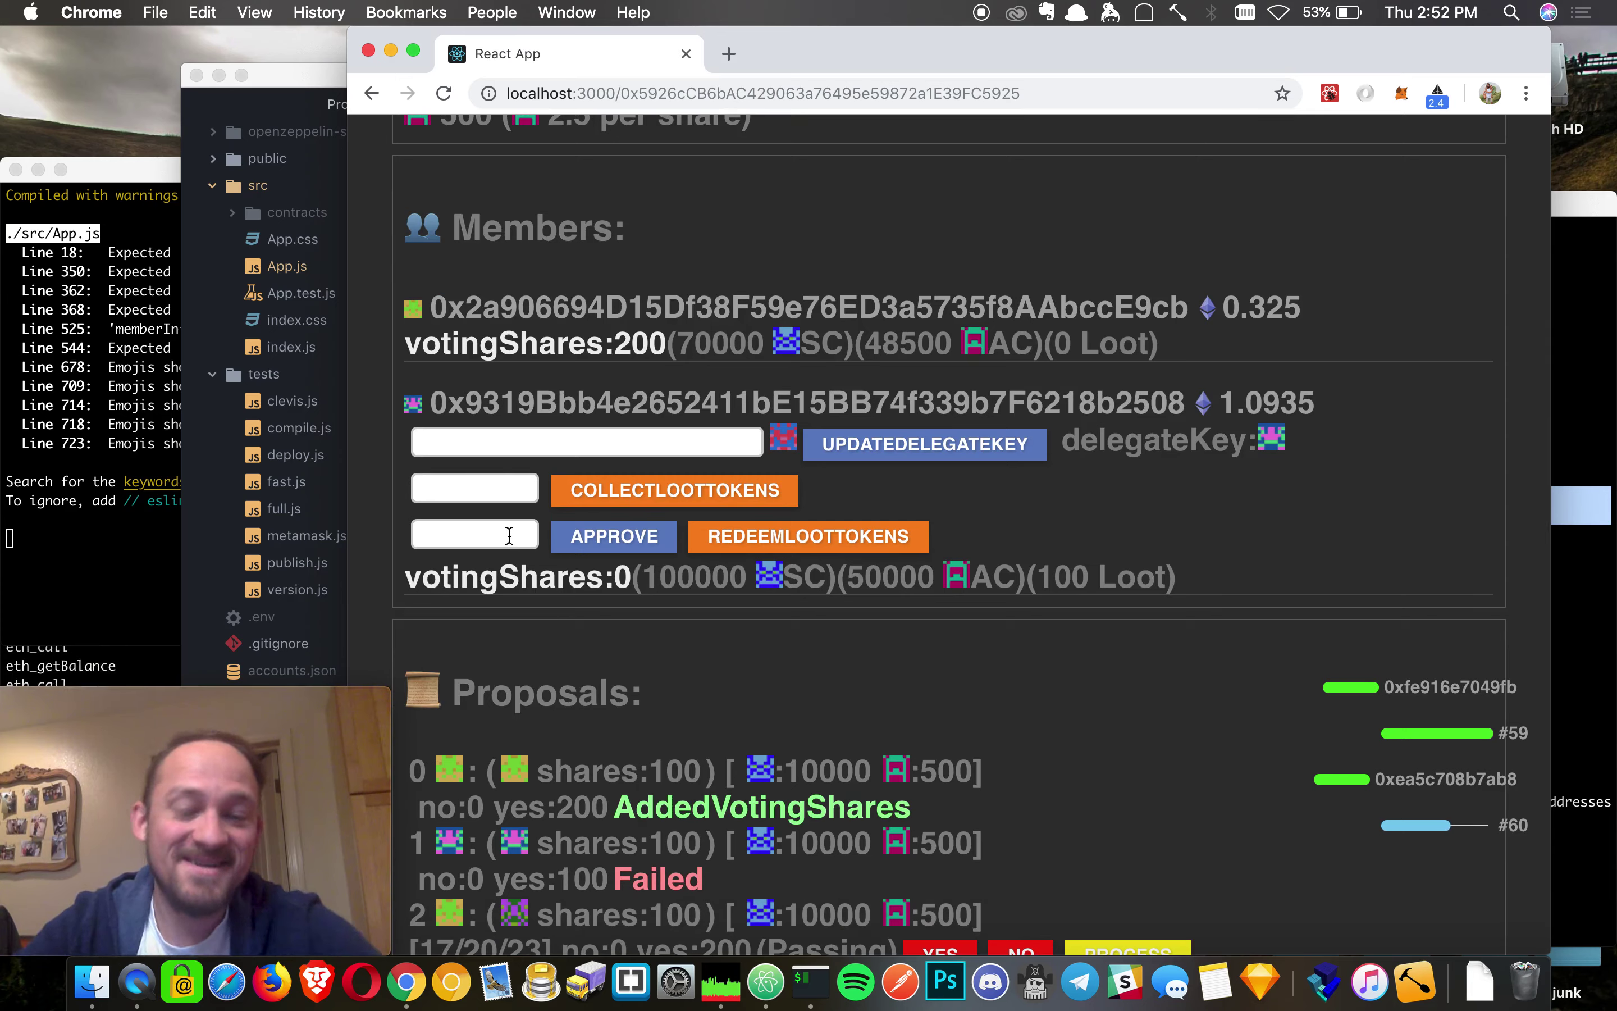
- Enter 100 Loot and approve it for redemption, confirming the wallet transaction
{"action": "left_click", "coordinate": [510, 535]}
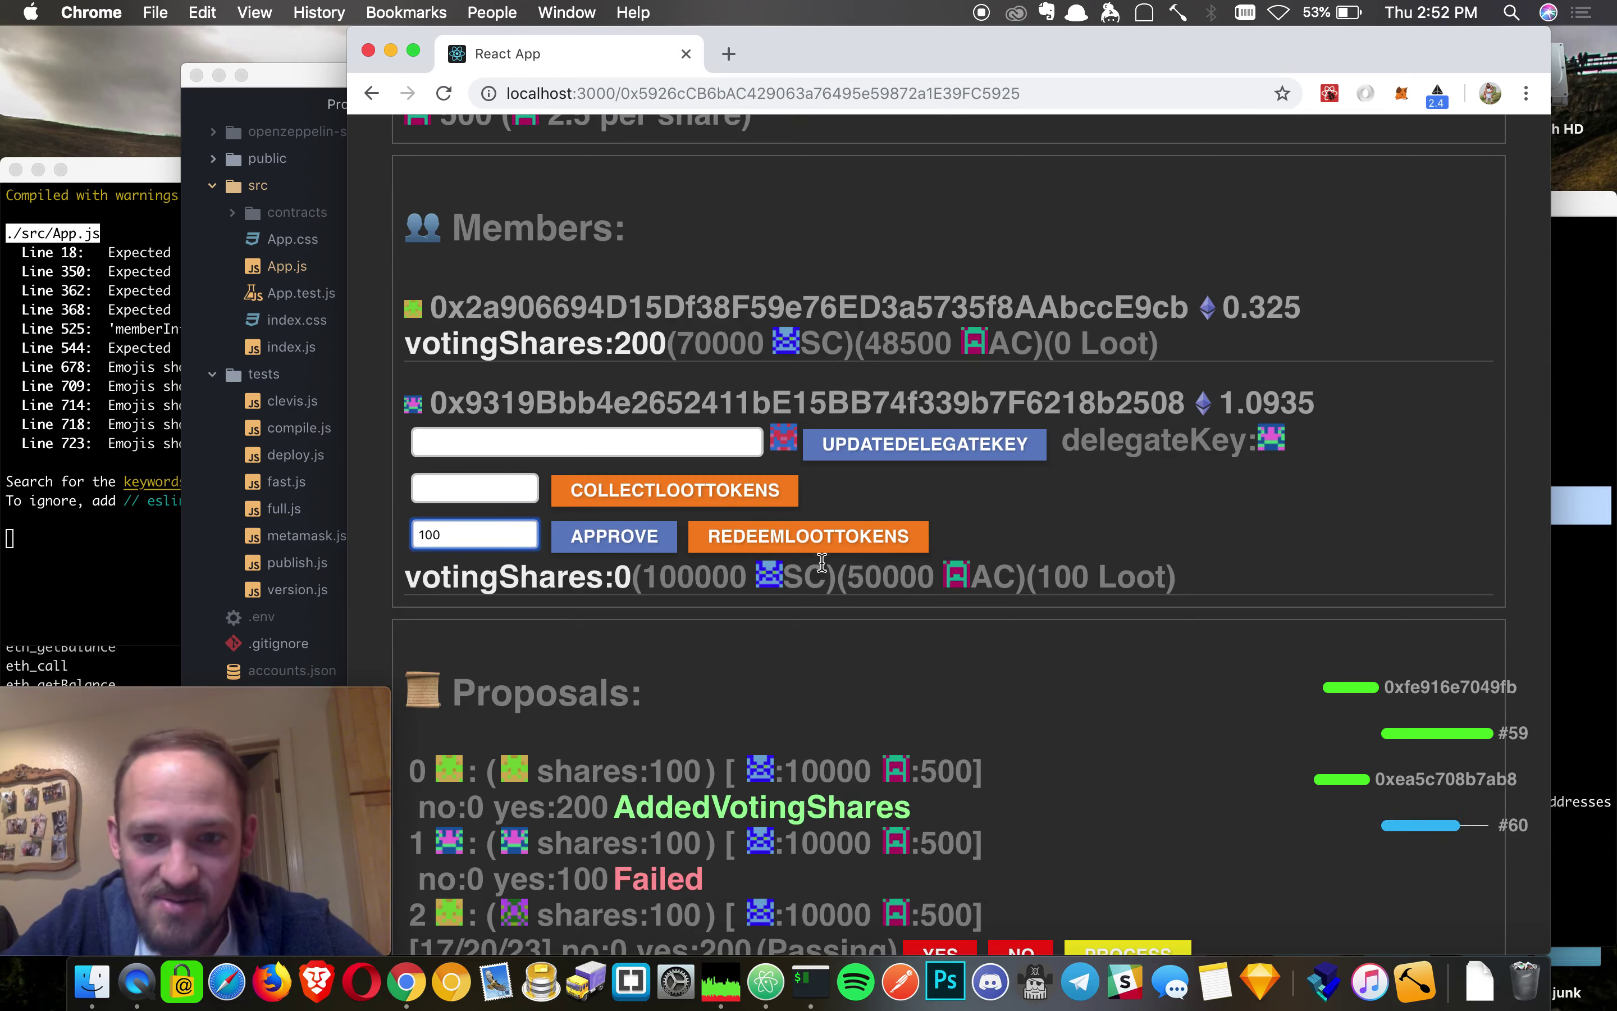
{"action": "scroll", "coordinate": [1029, 846], "scroll_direction": "down", "scroll_amount": 5}
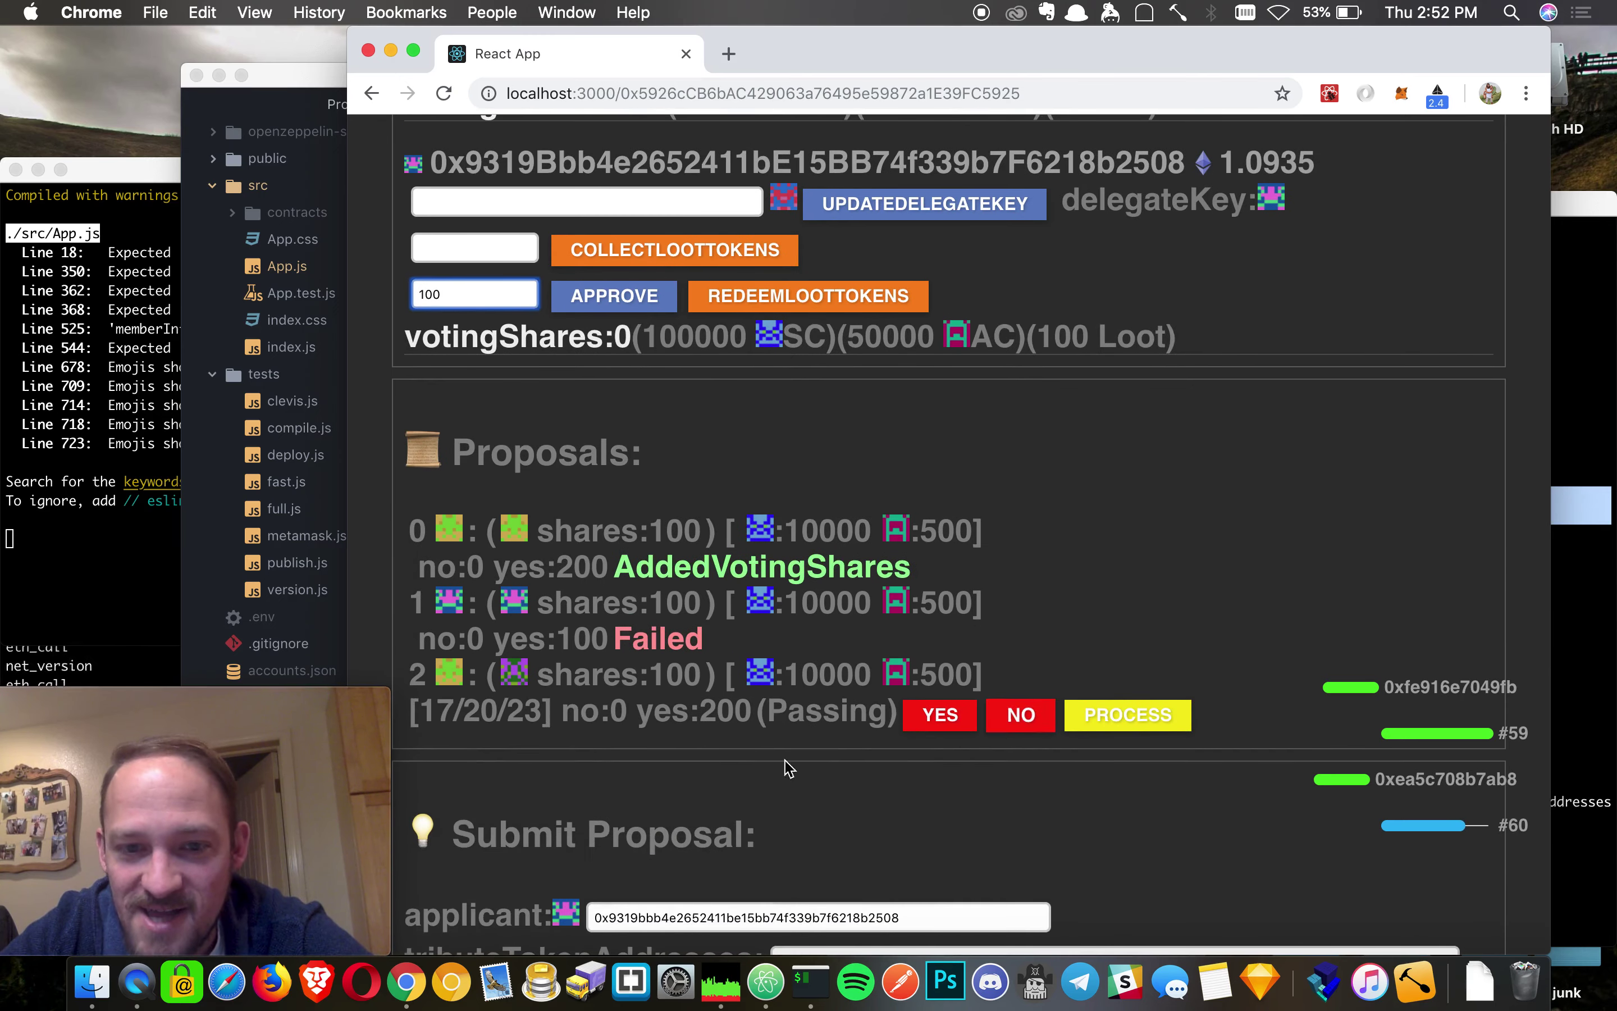
{"action": "scroll", "coordinate": [952, 764], "scroll_direction": "up", "scroll_amount": 3}
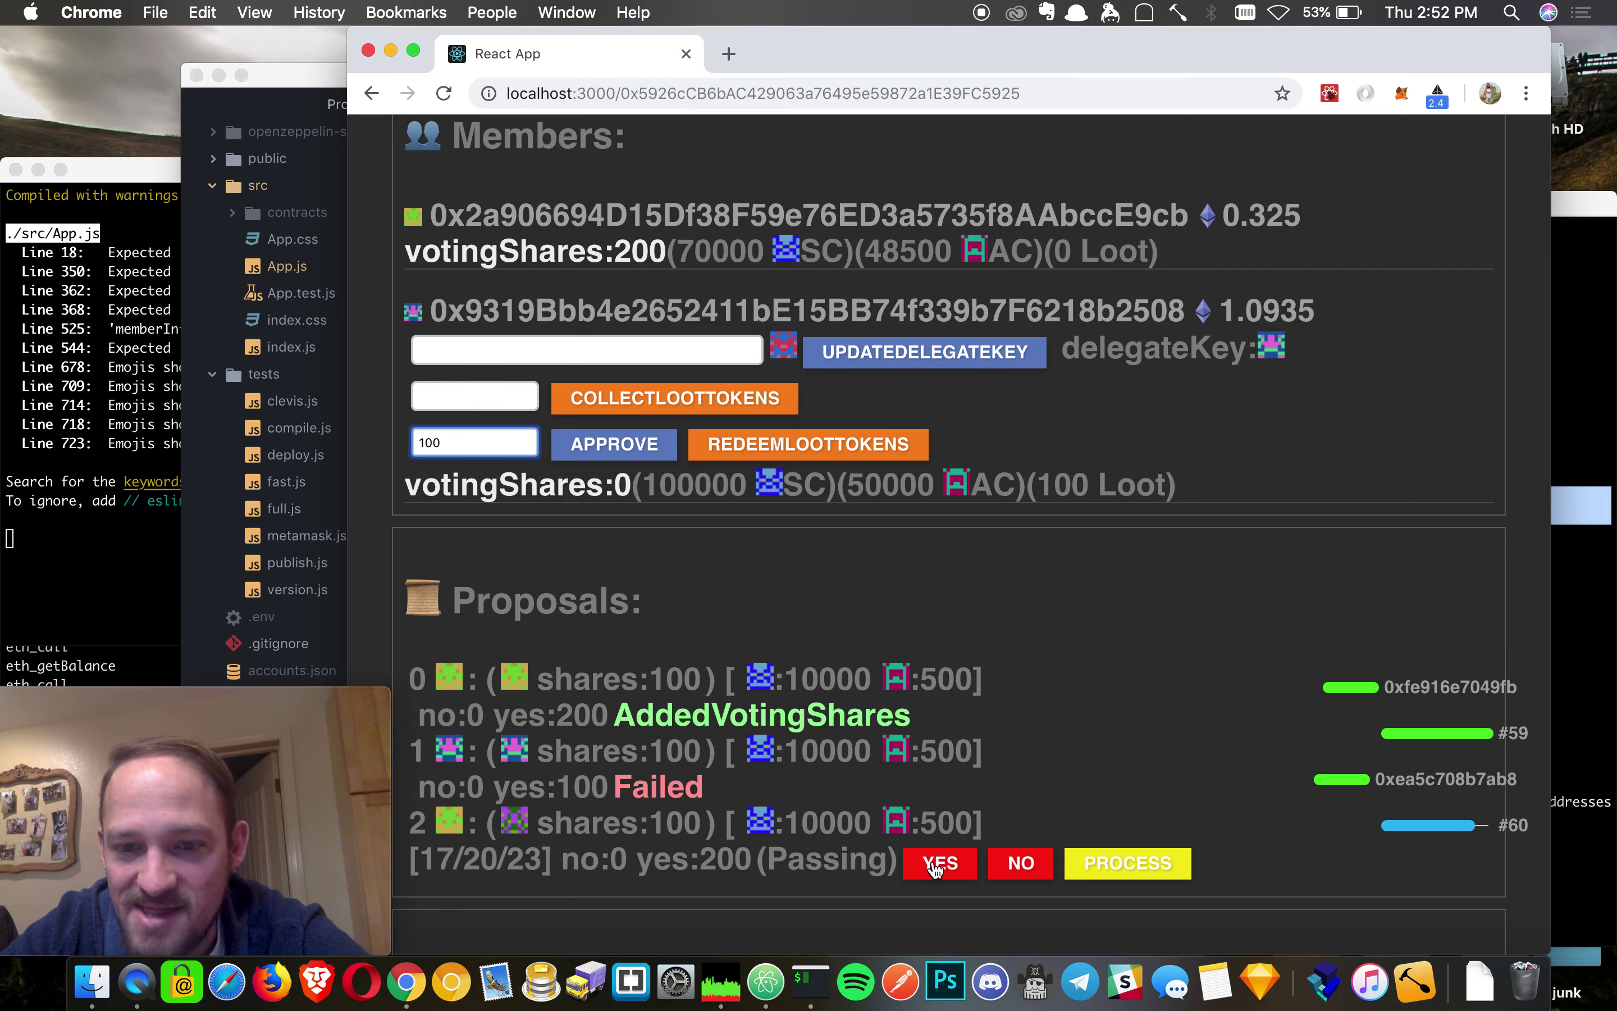
{"action": "scroll", "coordinate": [759, 257], "scroll_direction": "up", "scroll_amount": 1}
{"action": "scroll", "coordinate": [754, 250], "scroll_direction": "up", "scroll_amount": 4}
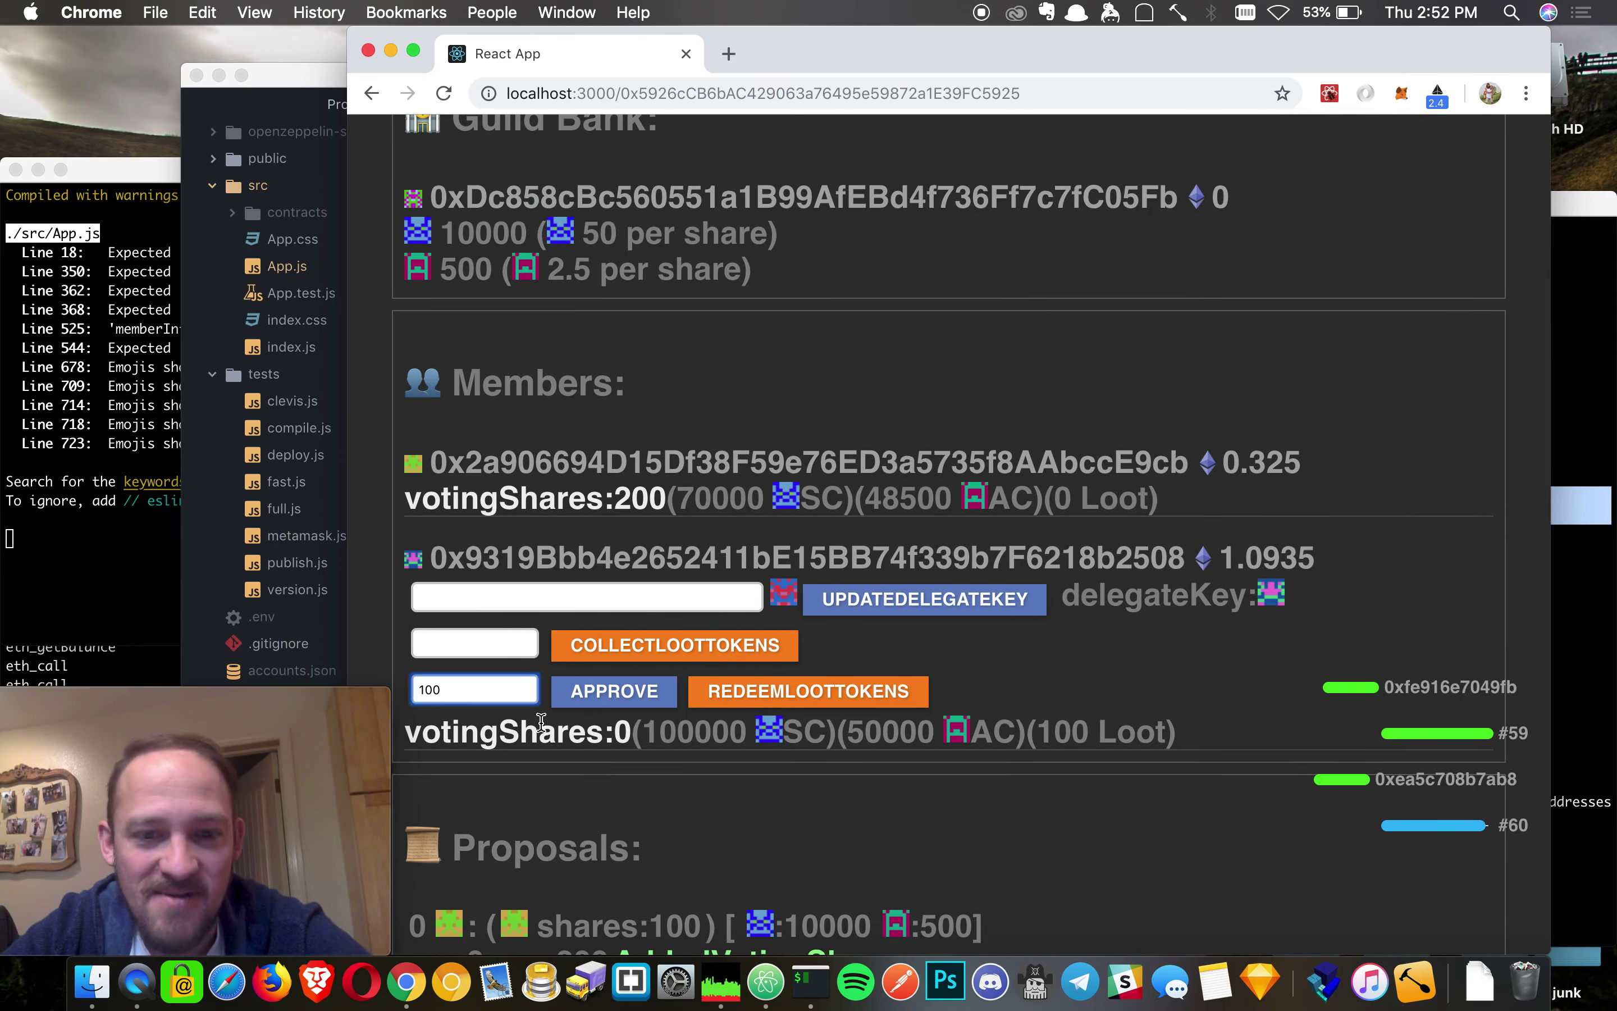
{"action": "left_click", "coordinate": [613, 691]}
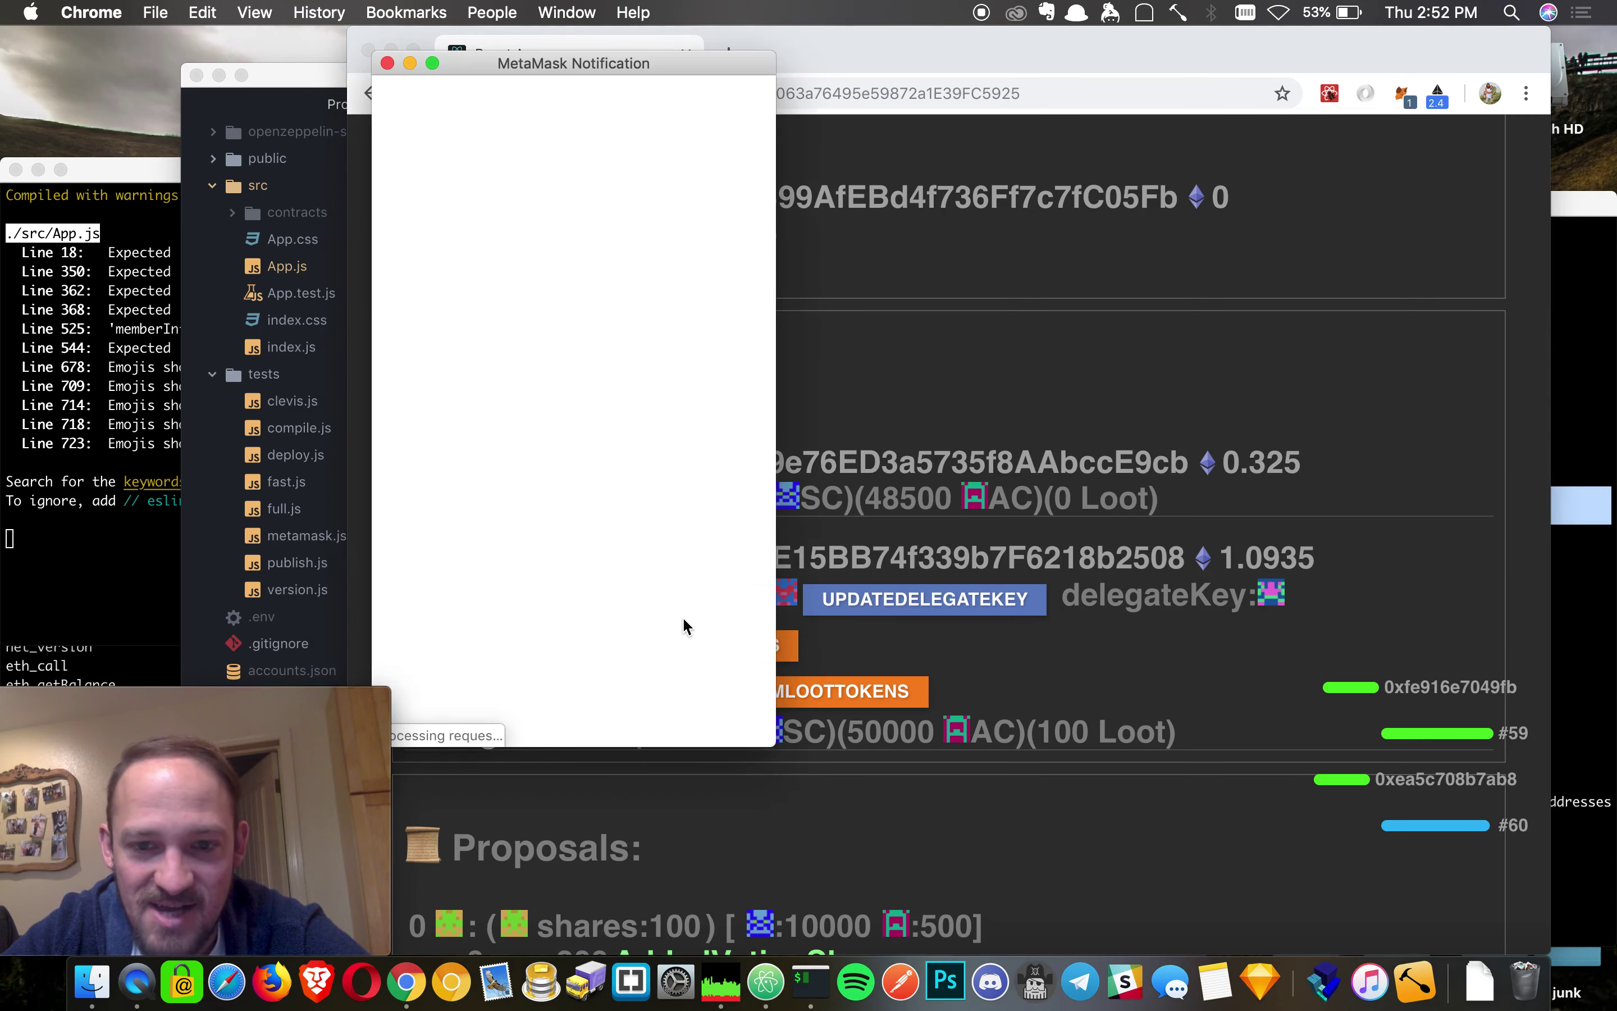
{"action": "left_click", "coordinate": [686, 696]}
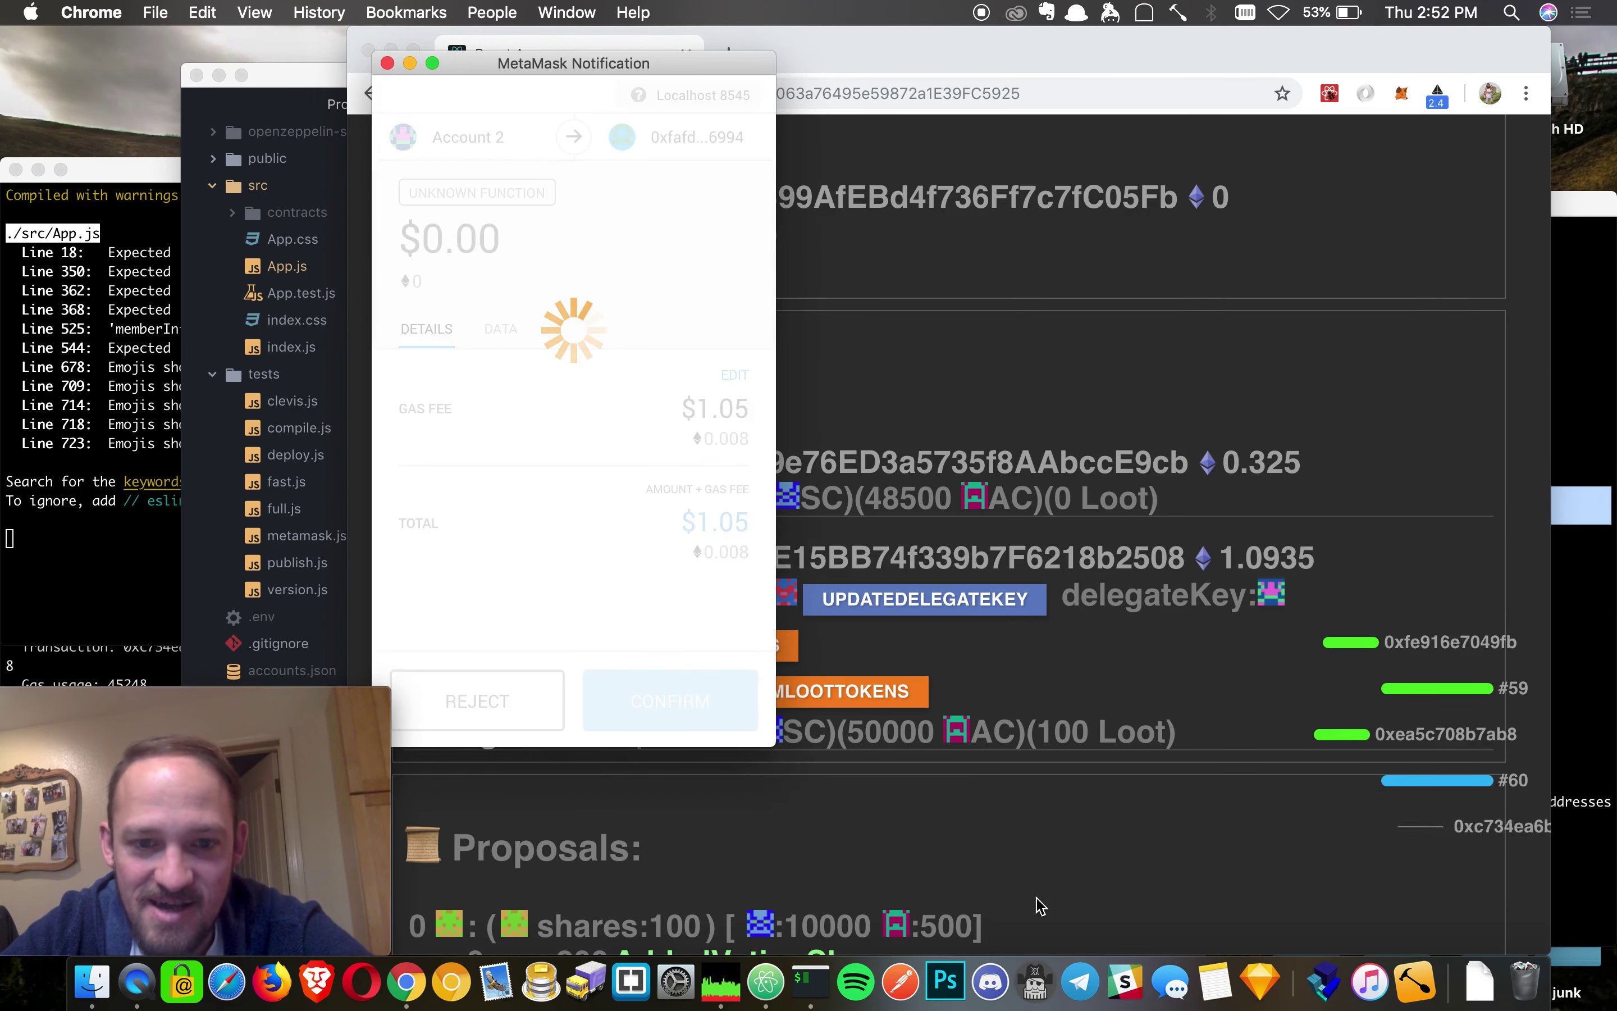
- Redeem the Loot tokens and confirm, leaving 6667 and 334 in the bank
{"action": "scroll", "coordinate": [1041, 748], "scroll_direction": "down", "scroll_amount": 2}
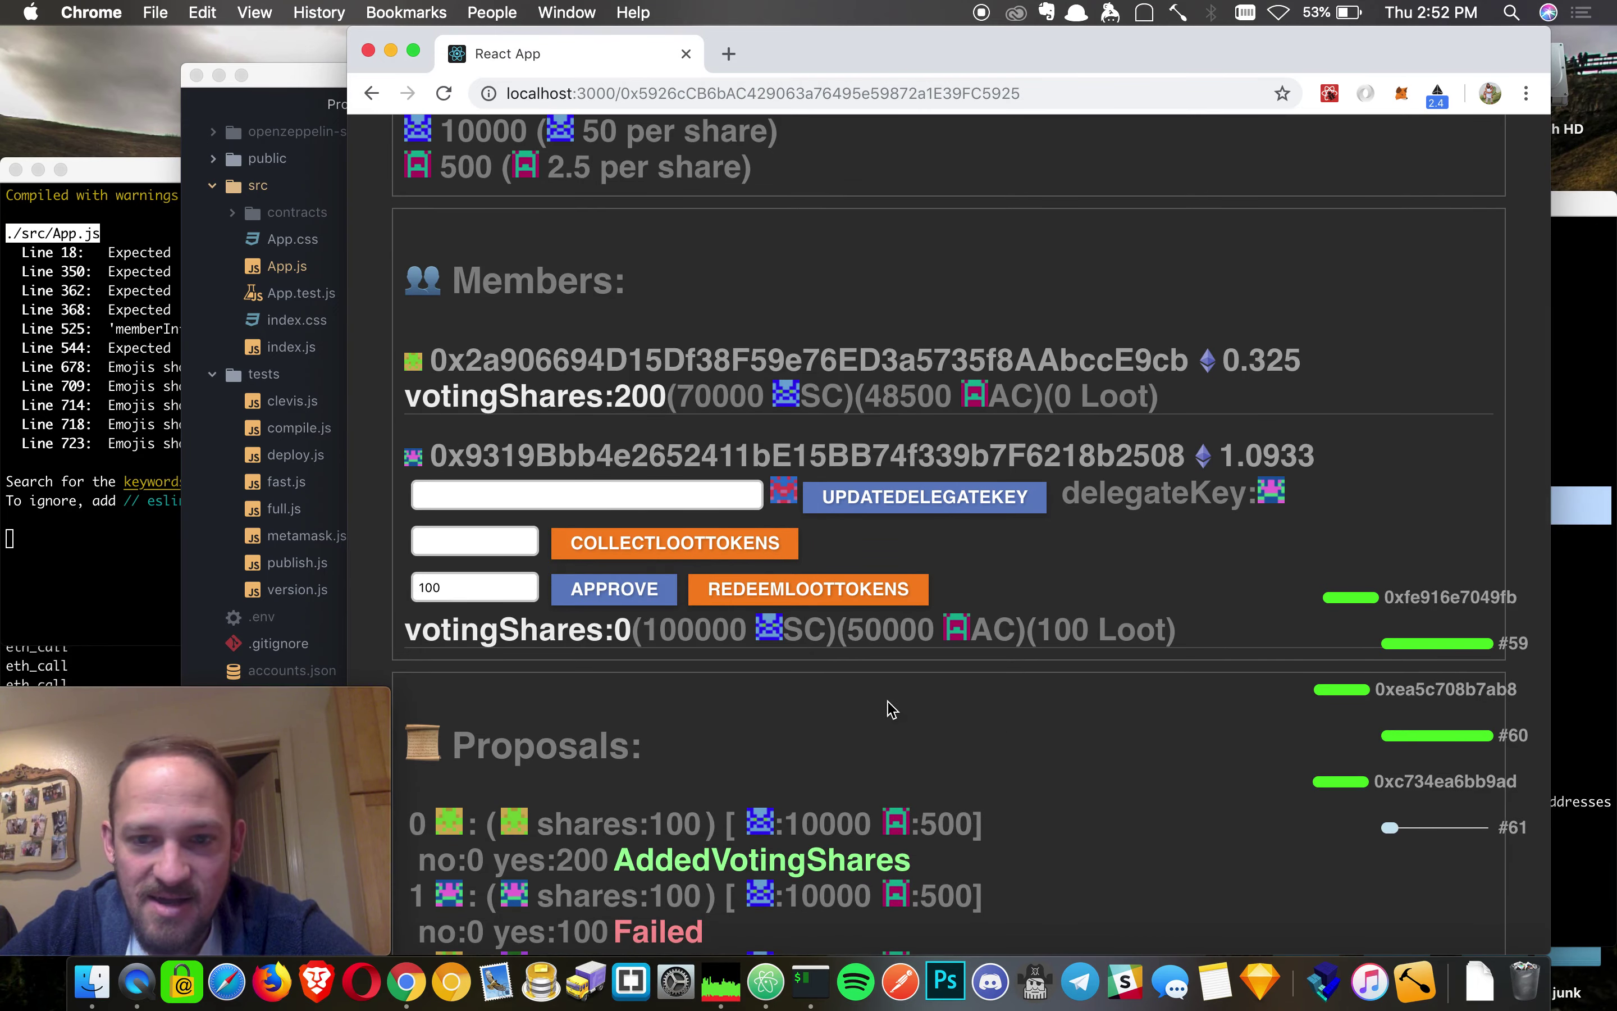
{"action": "left_click", "coordinate": [829, 589]}
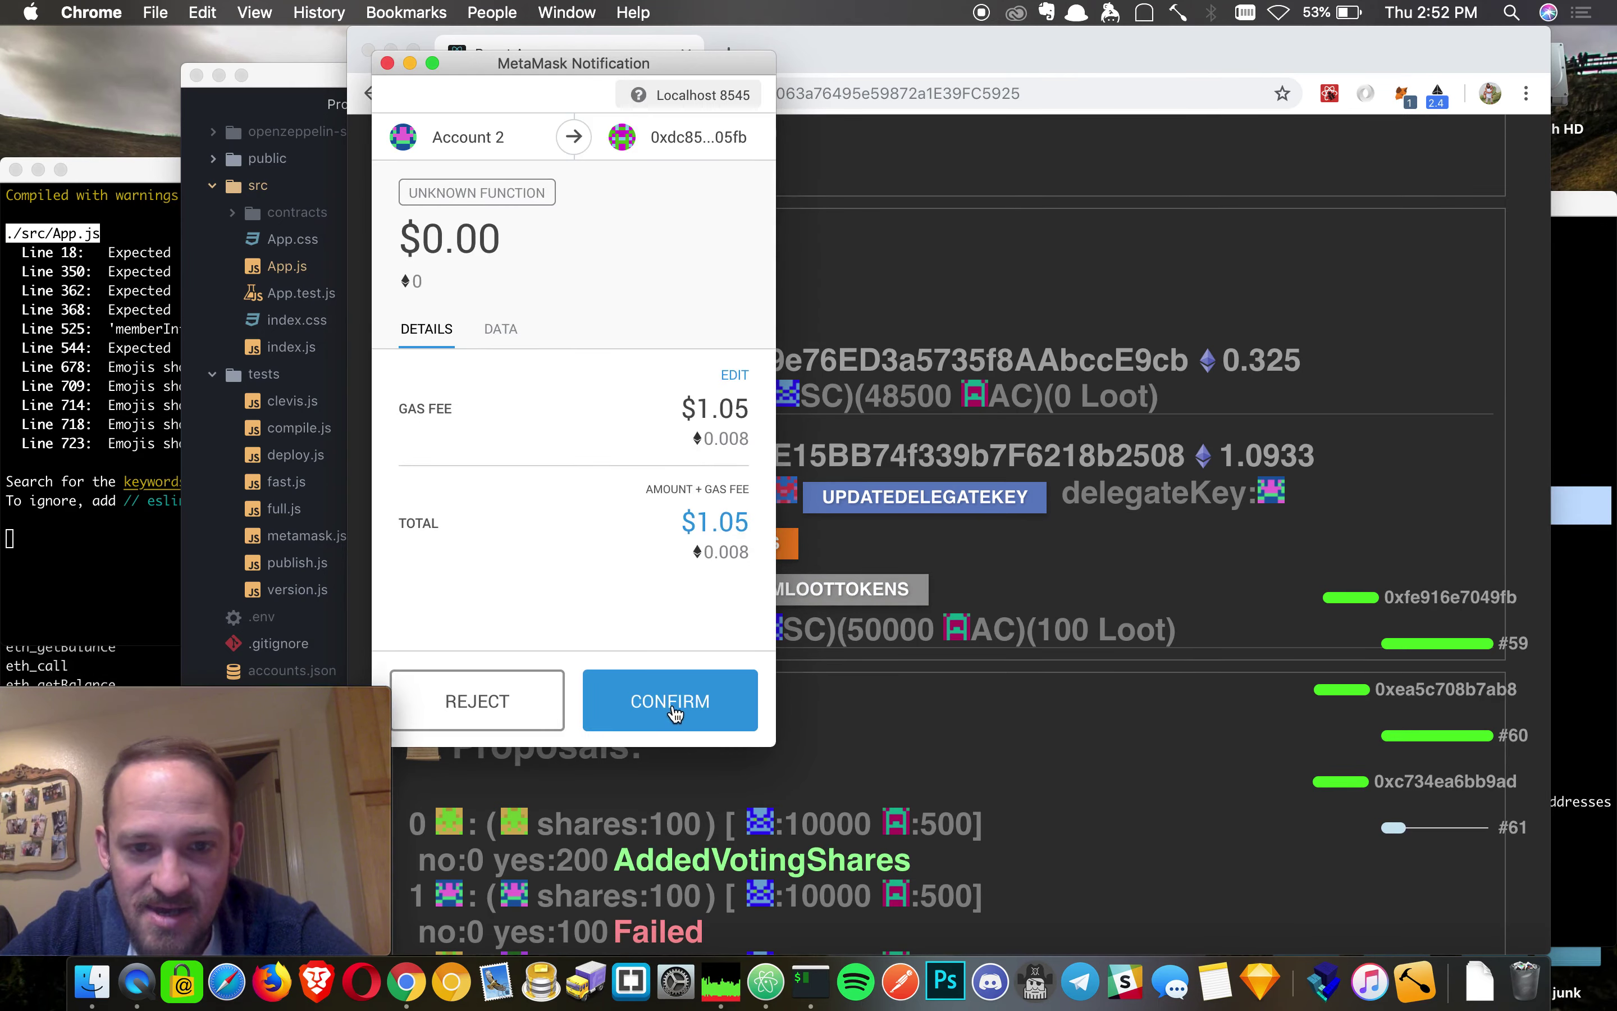
{"action": "left_click", "coordinate": [675, 712]}
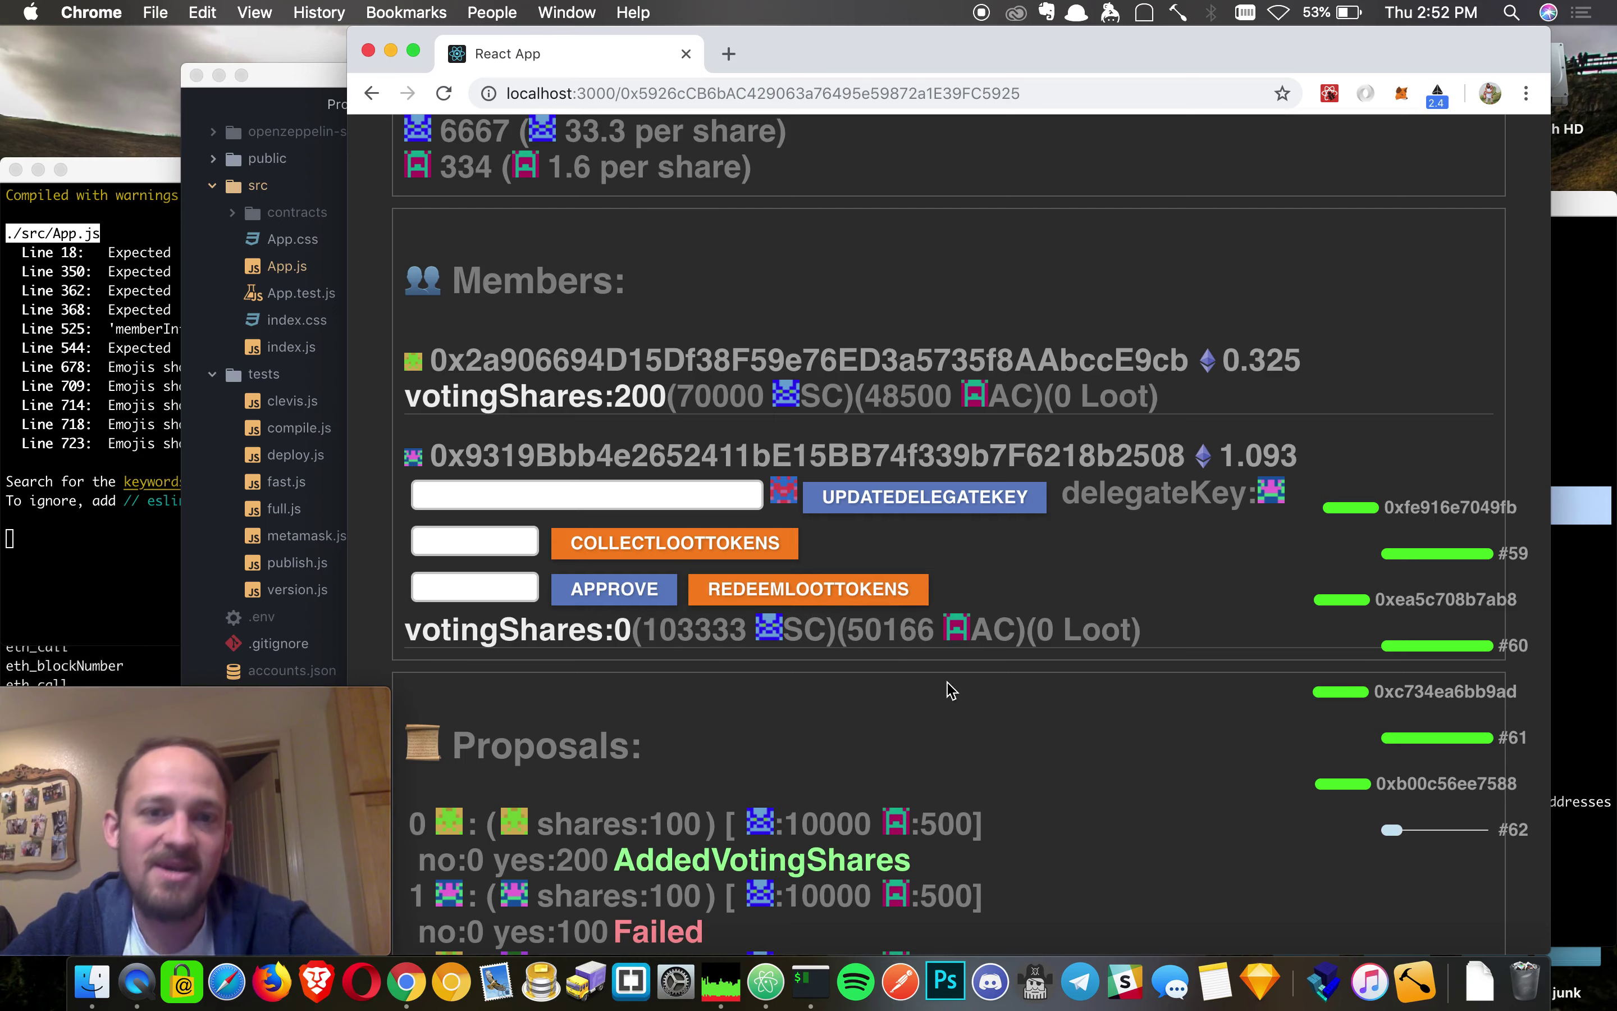
{"action": "scroll", "coordinate": [1222, 570], "scroll_direction": "down", "scroll_amount": 5}
{"action": "scroll", "coordinate": [1224, 570], "scroll_direction": "up", "scroll_amount": 6}
{"action": "scroll", "coordinate": [1223, 570], "scroll_direction": "down", "scroll_amount": 3}
{"action": "scroll", "coordinate": [873, 478], "scroll_direction": "up", "scroll_amount": 3}
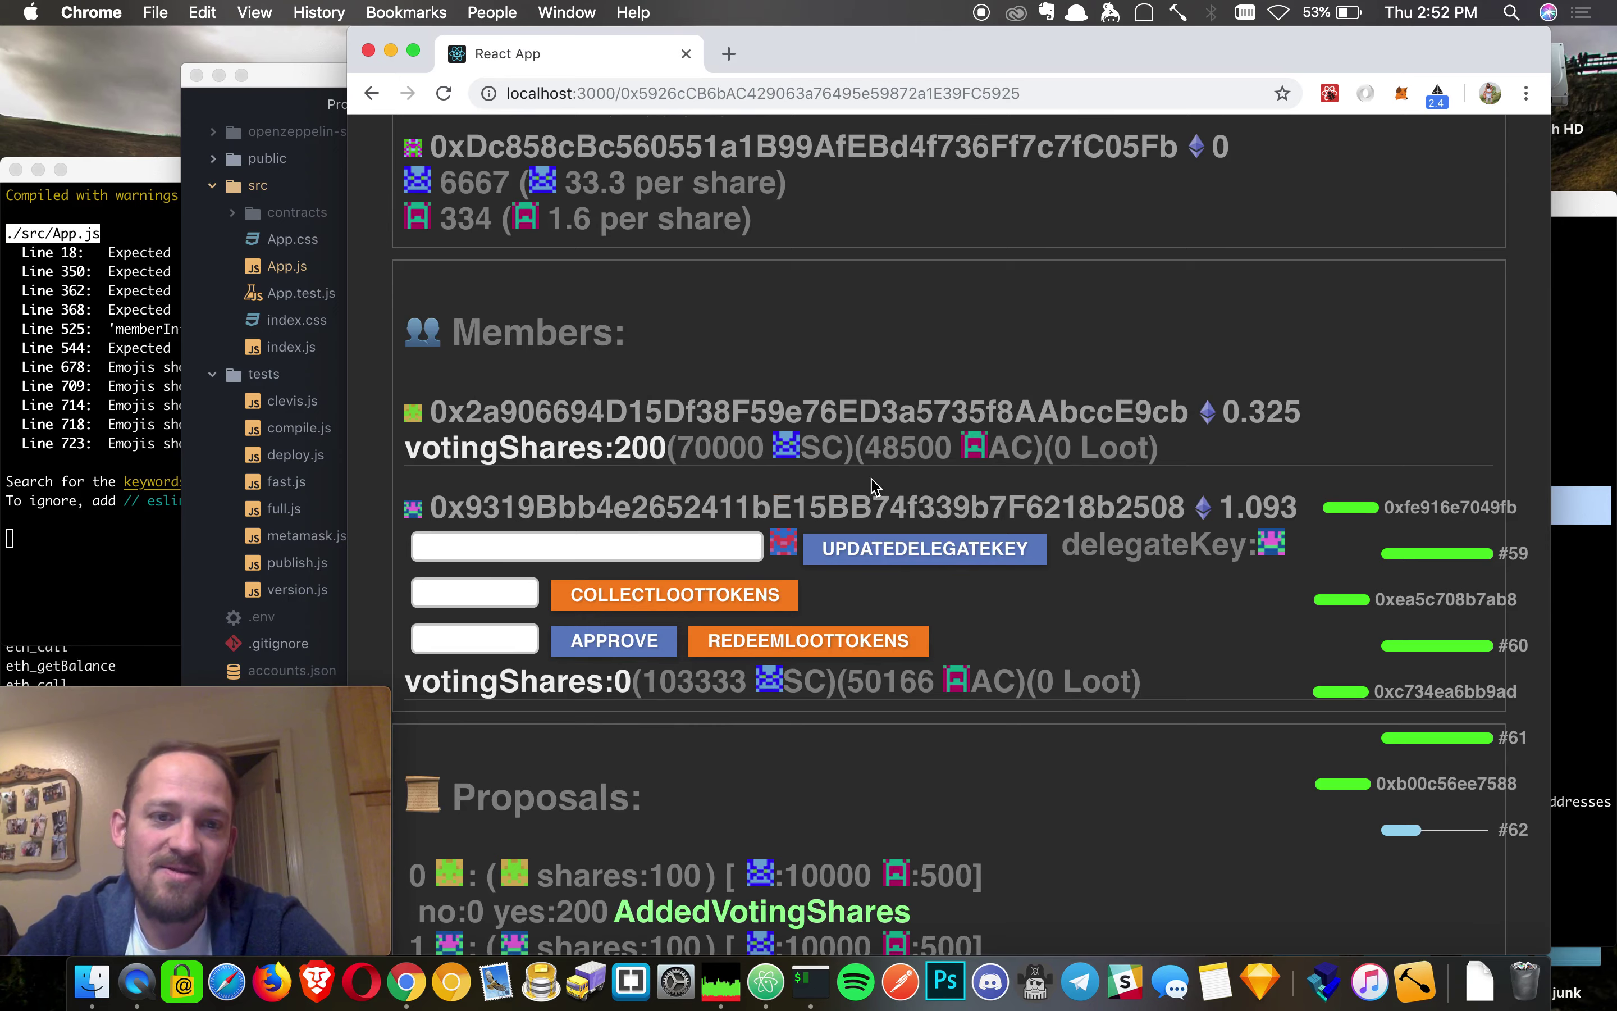
{"action": "scroll", "coordinate": [1125, 270], "scroll_direction": "up", "scroll_amount": 3}
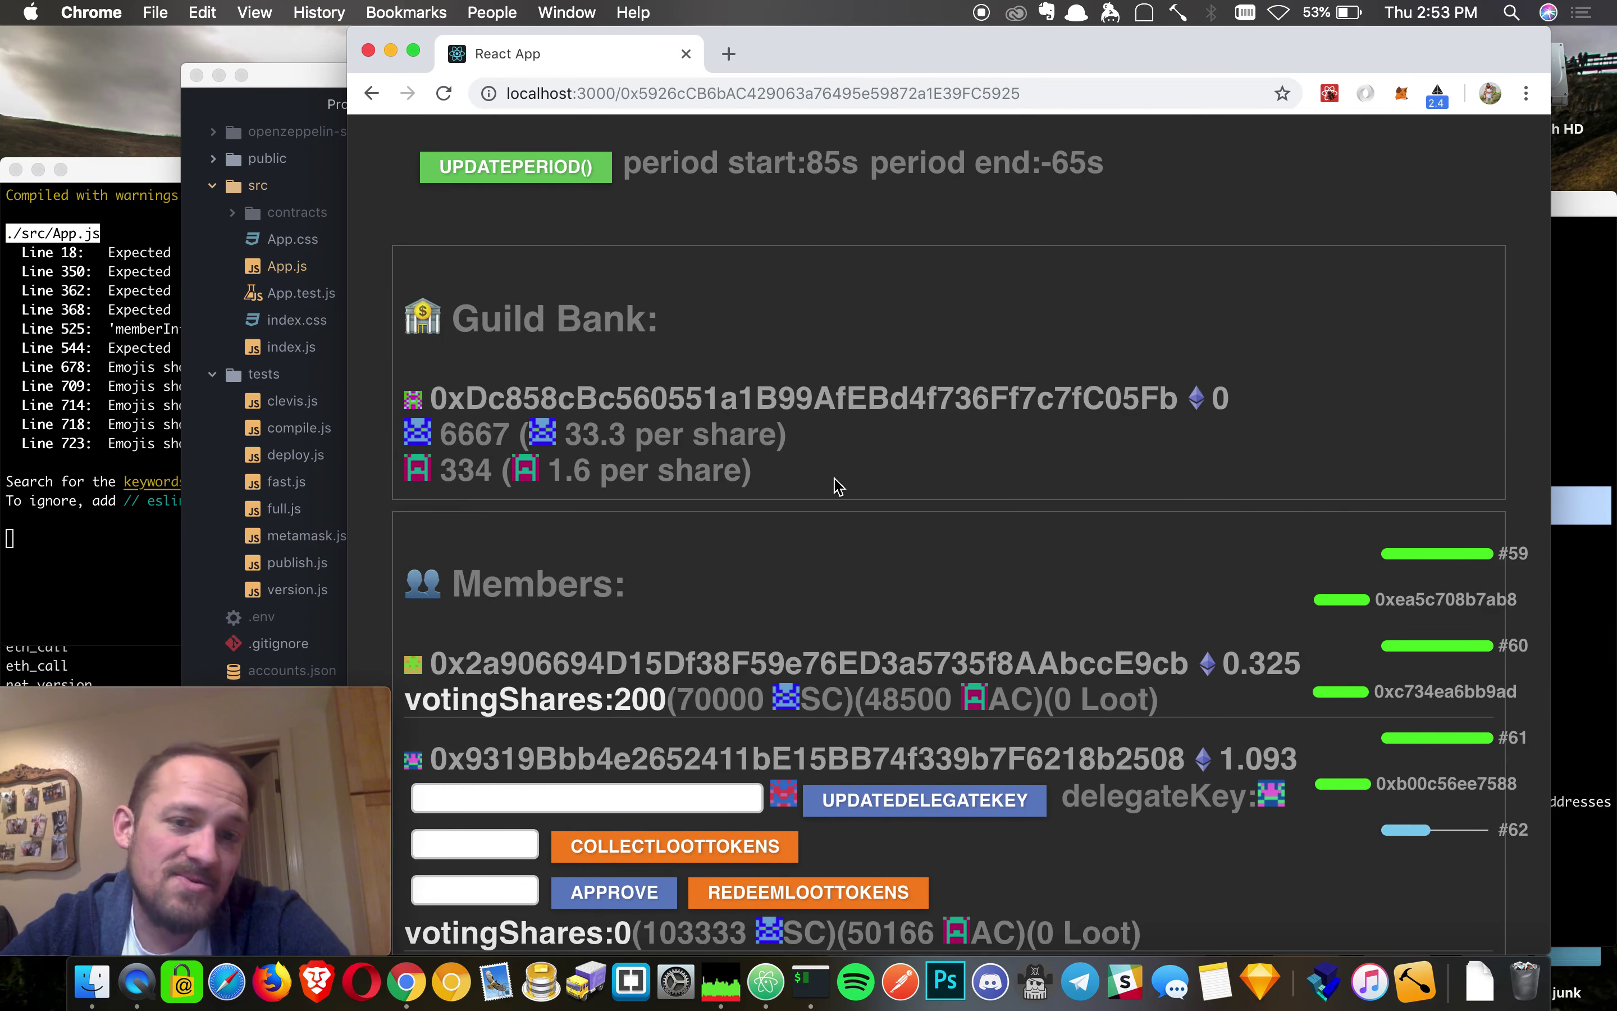
{"action": "scroll", "coordinate": [997, 398], "scroll_direction": "up", "scroll_amount": 3}
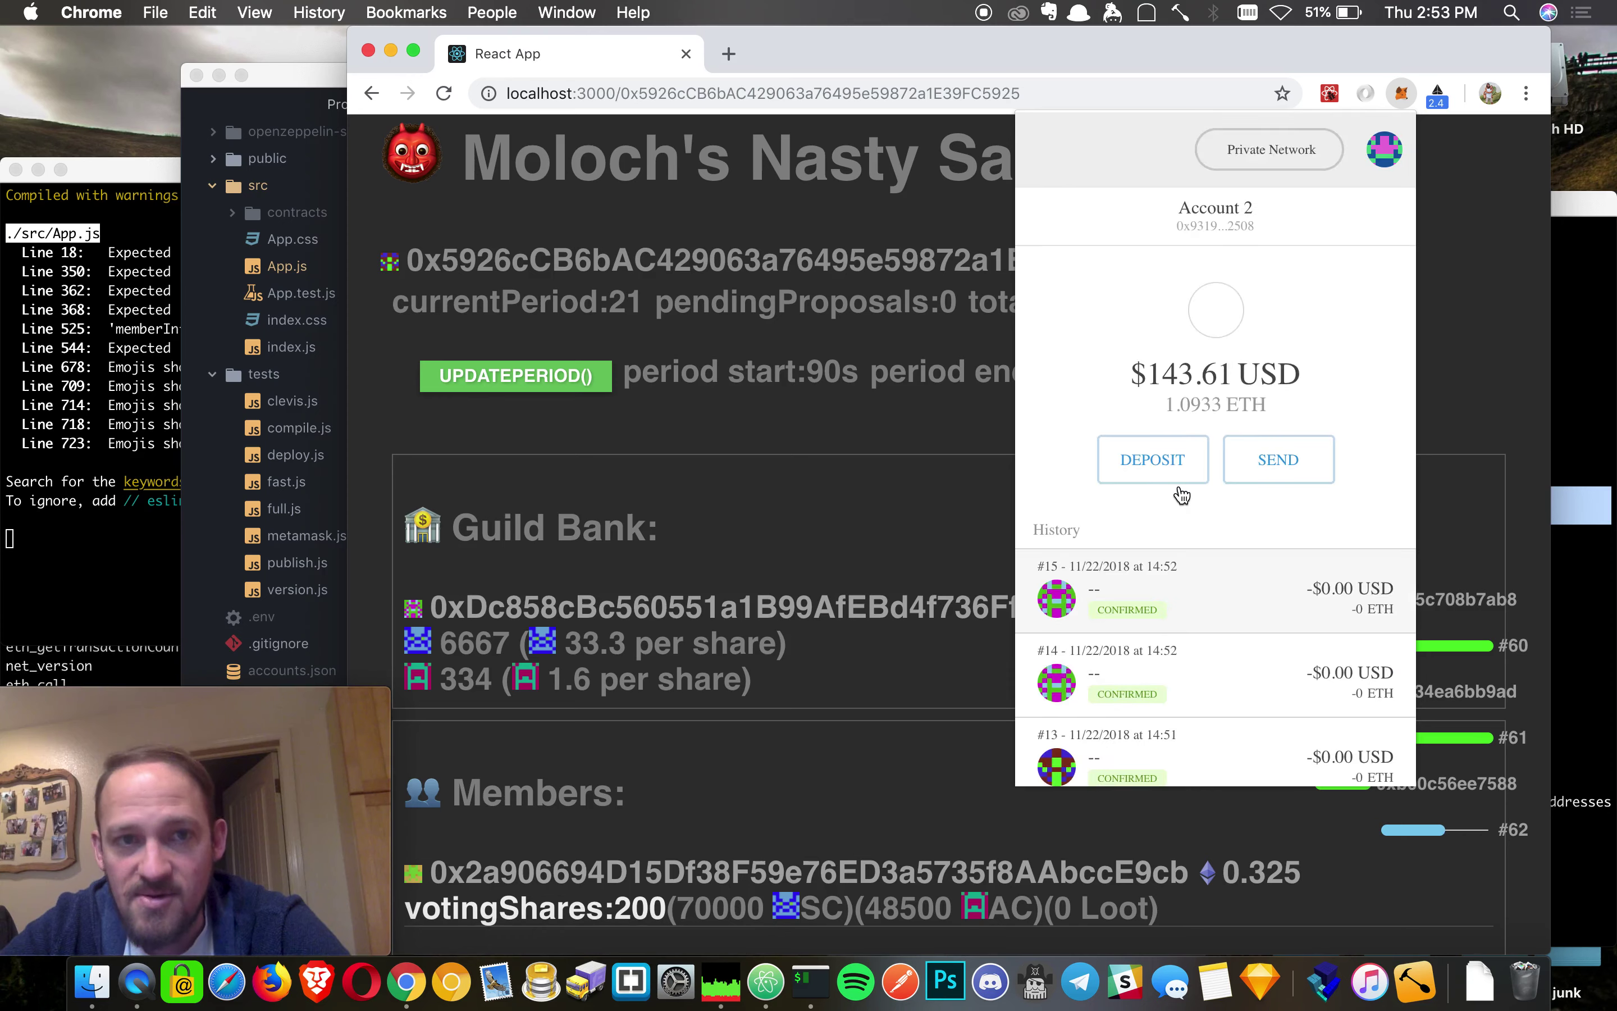
- Switch the wallet to Account 1
{"action": "left_click", "coordinate": [1374, 167]}
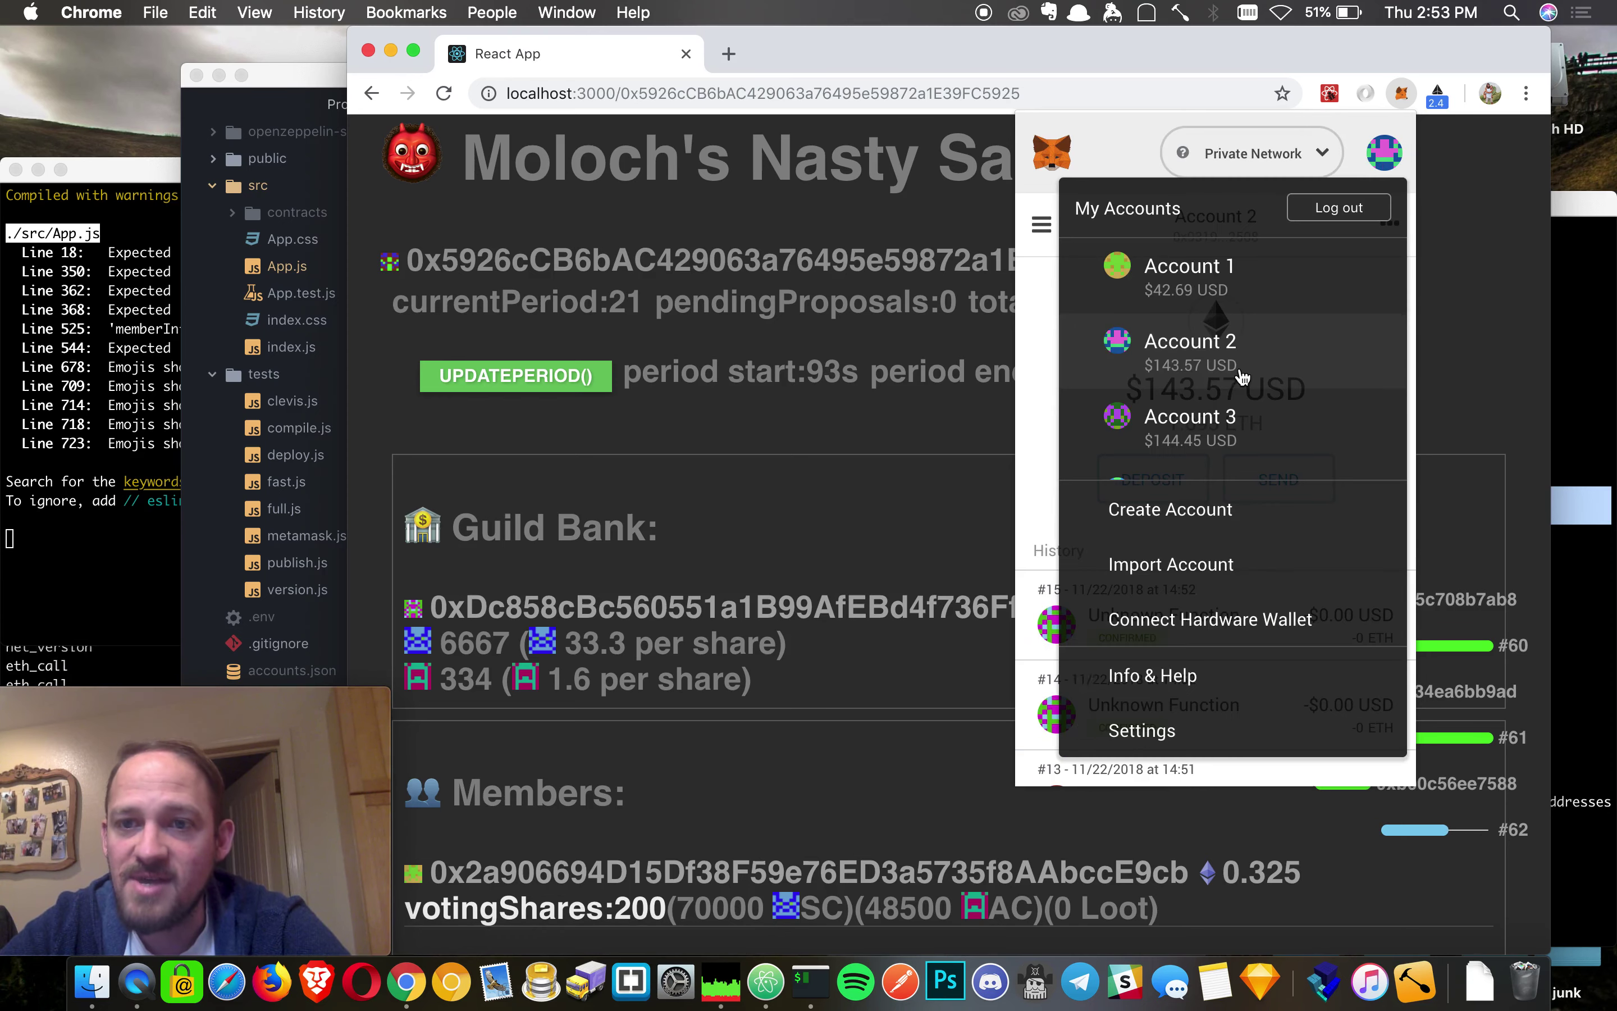
{"action": "left_click", "coordinate": [1220, 284]}
{"action": "left_click", "coordinate": [762, 569]}
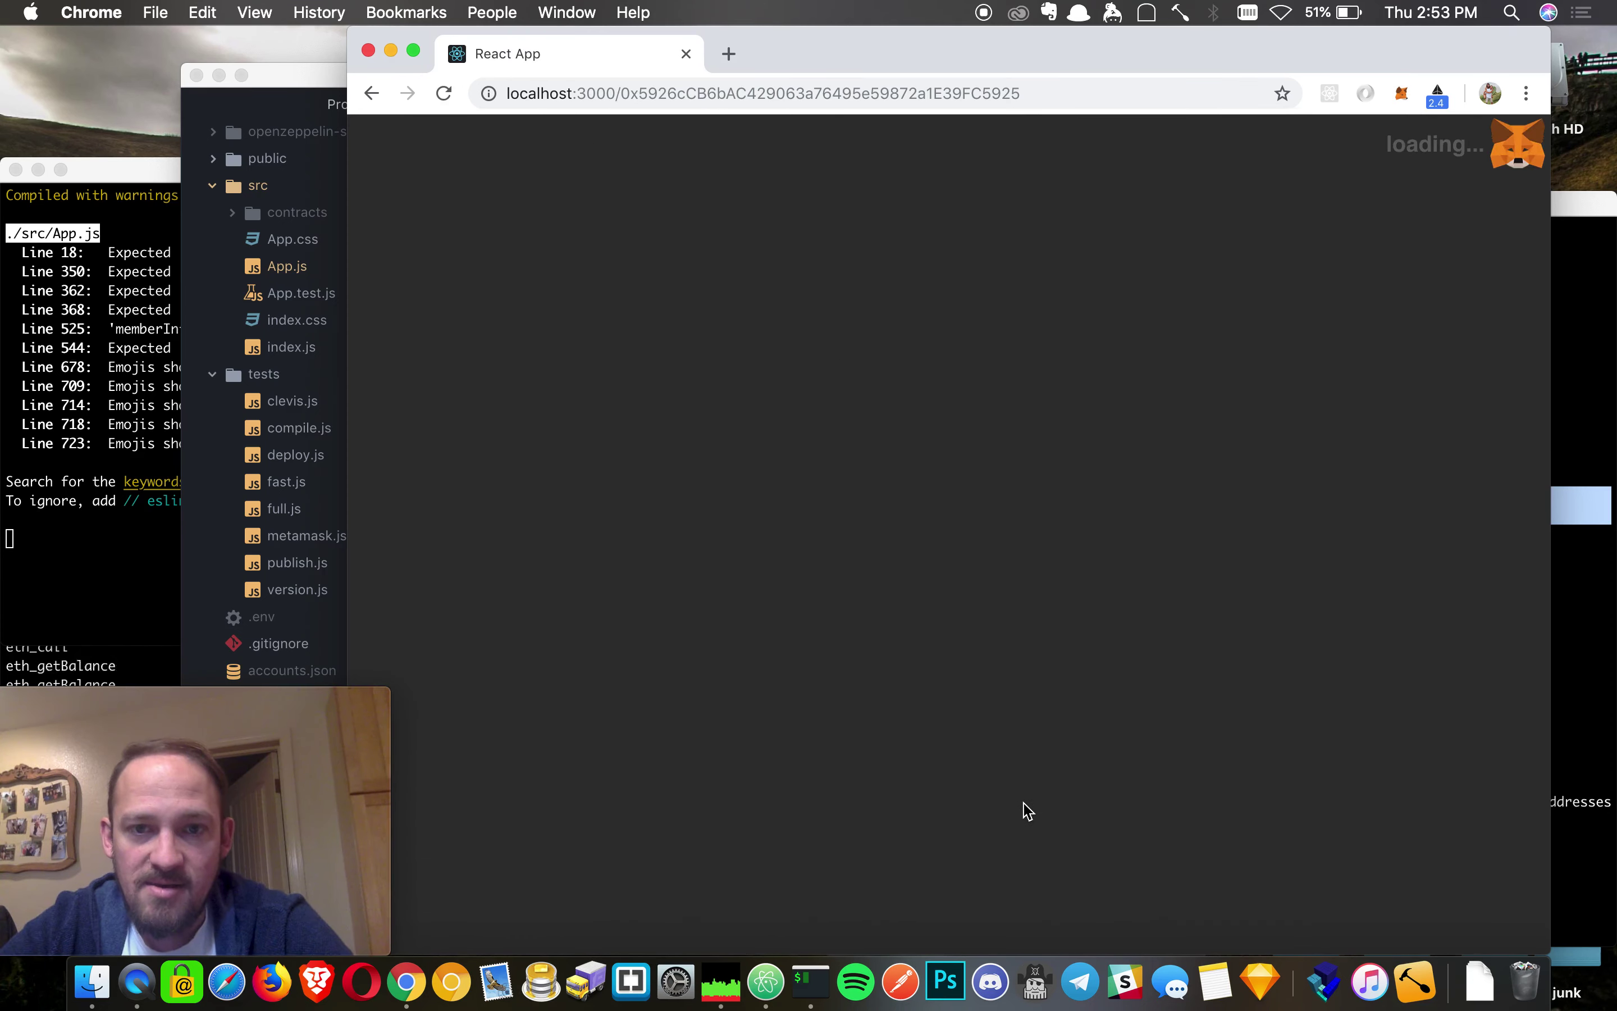
- Request a period update, dismiss the pending wallet request, and scroll to Proposals
{"action": "left_click", "coordinate": [528, 461]}
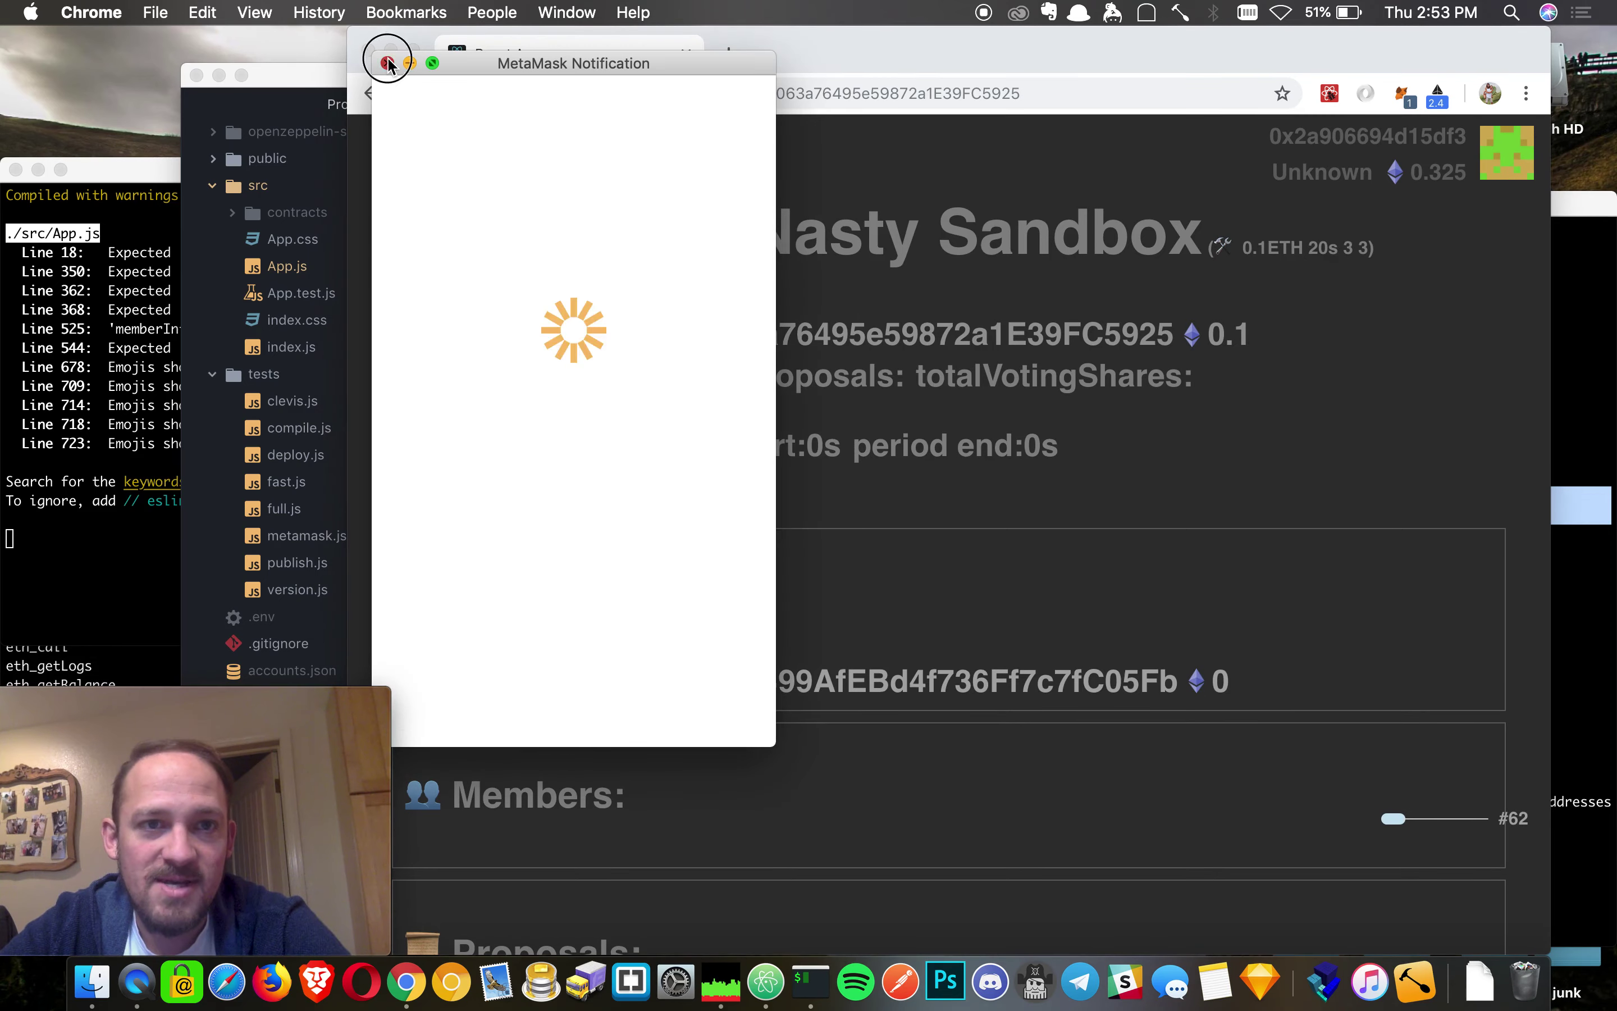
{"action": "left_click", "coordinate": [387, 63]}
{"action": "scroll", "coordinate": [1135, 521], "scroll_direction": "down", "scroll_amount": 5}
{"action": "scroll", "coordinate": [1136, 522], "scroll_direction": "down", "scroll_amount": 10}
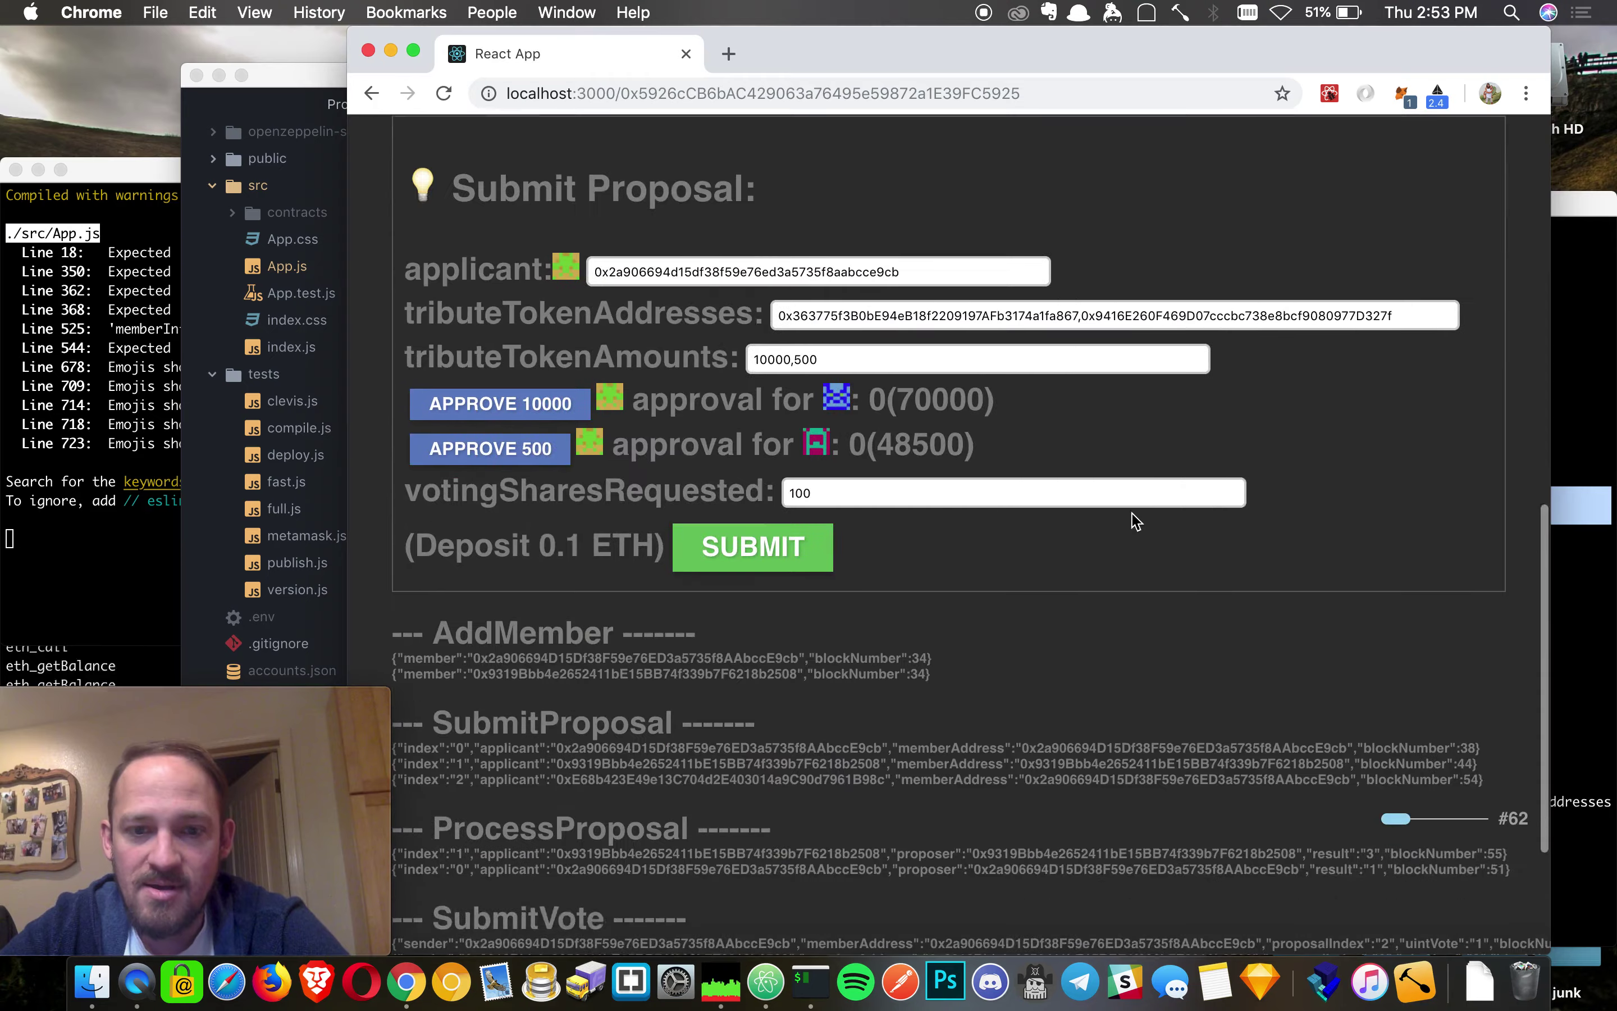
{"action": "scroll", "coordinate": [1136, 522], "scroll_direction": "up", "scroll_amount": 15}
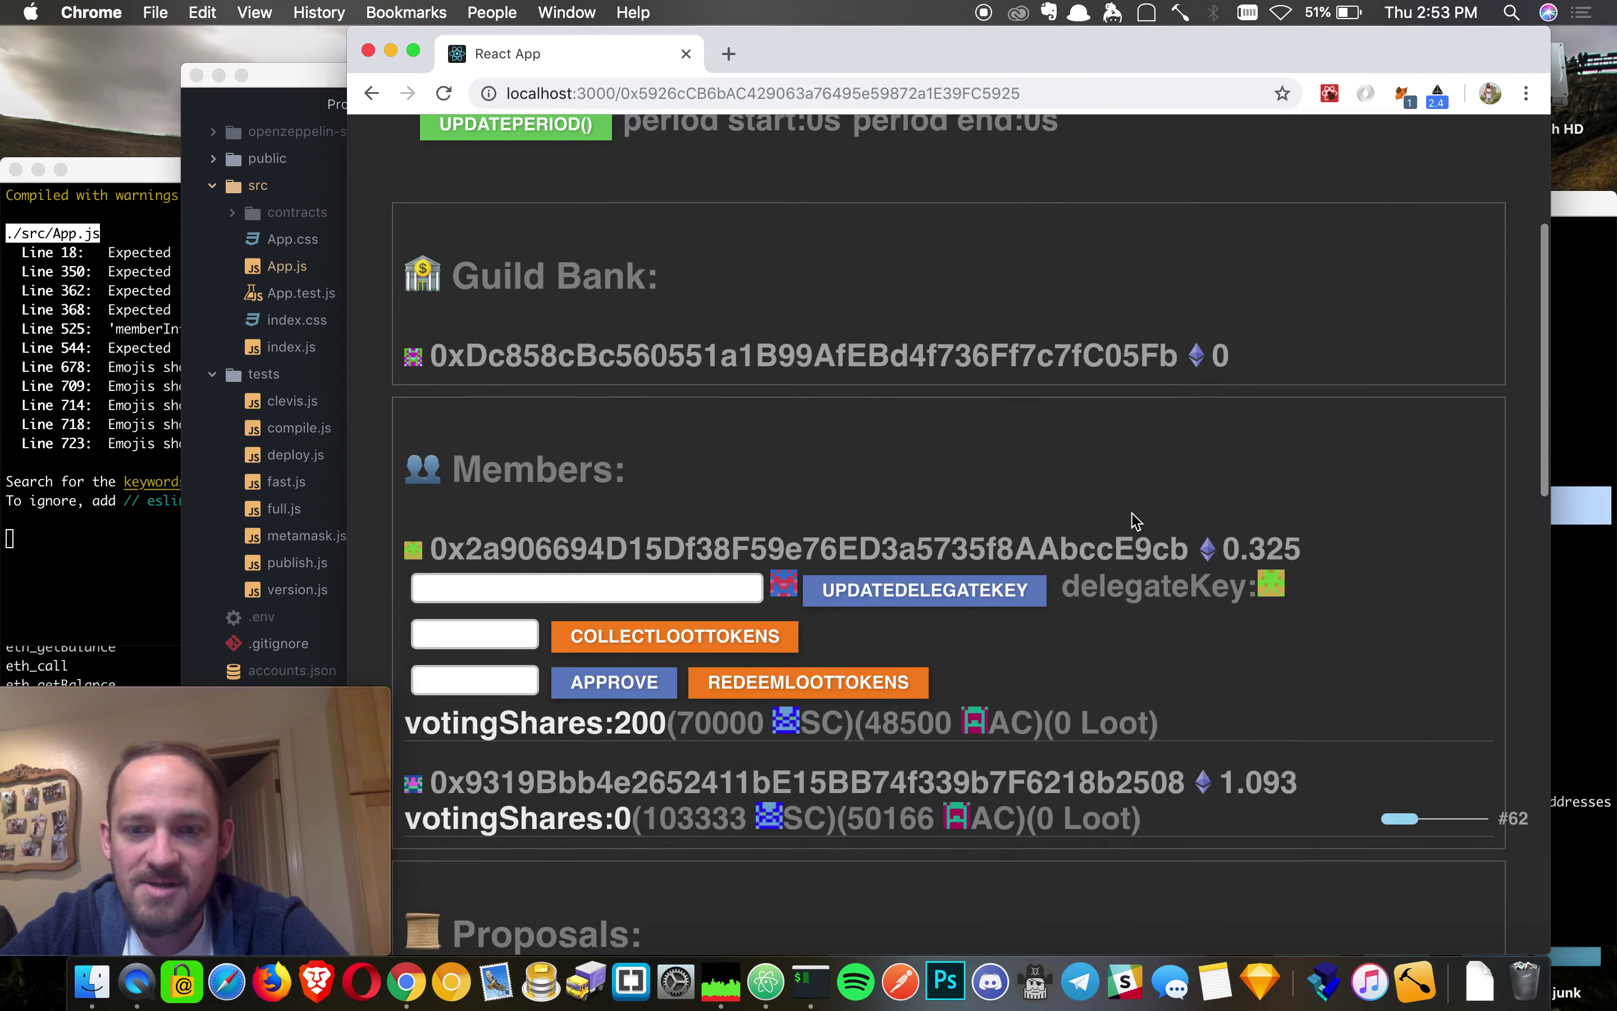
{"action": "scroll", "coordinate": [1134, 520], "scroll_direction": "down", "scroll_amount": 10}
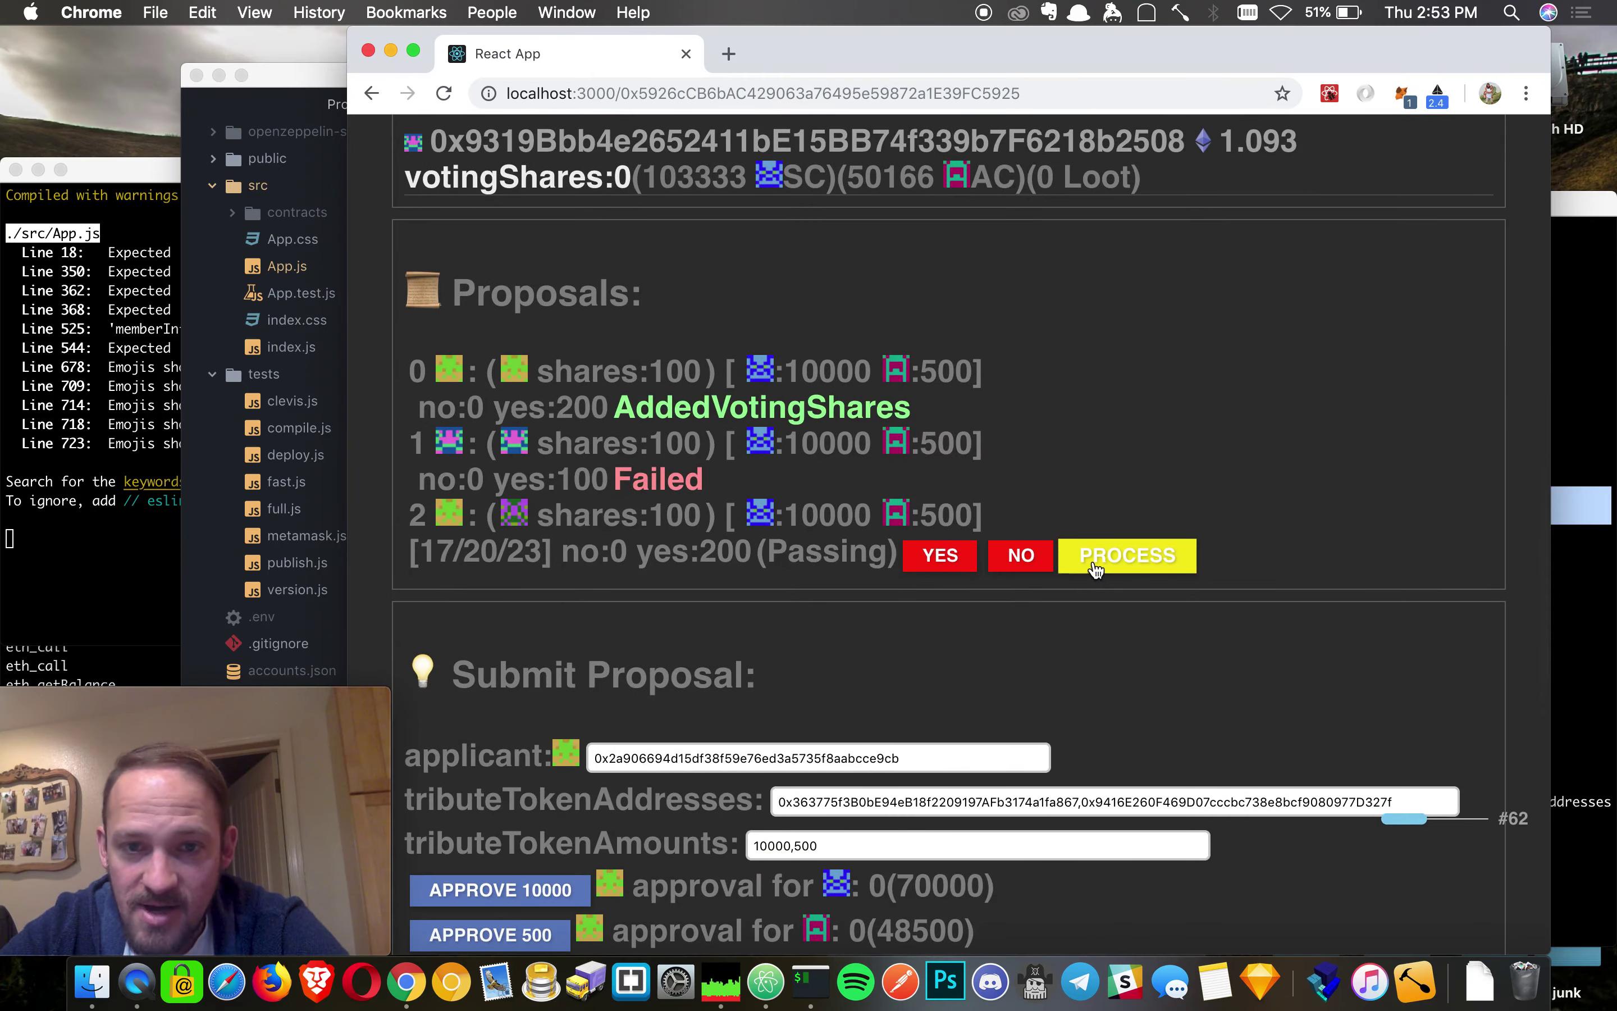
- Process proposal 2 and update the period, confirming both transactions to reach period 26
{"action": "left_click", "coordinate": [1095, 565]}
{"action": "scroll", "coordinate": [1057, 460], "scroll_direction": "up", "scroll_amount": 15}
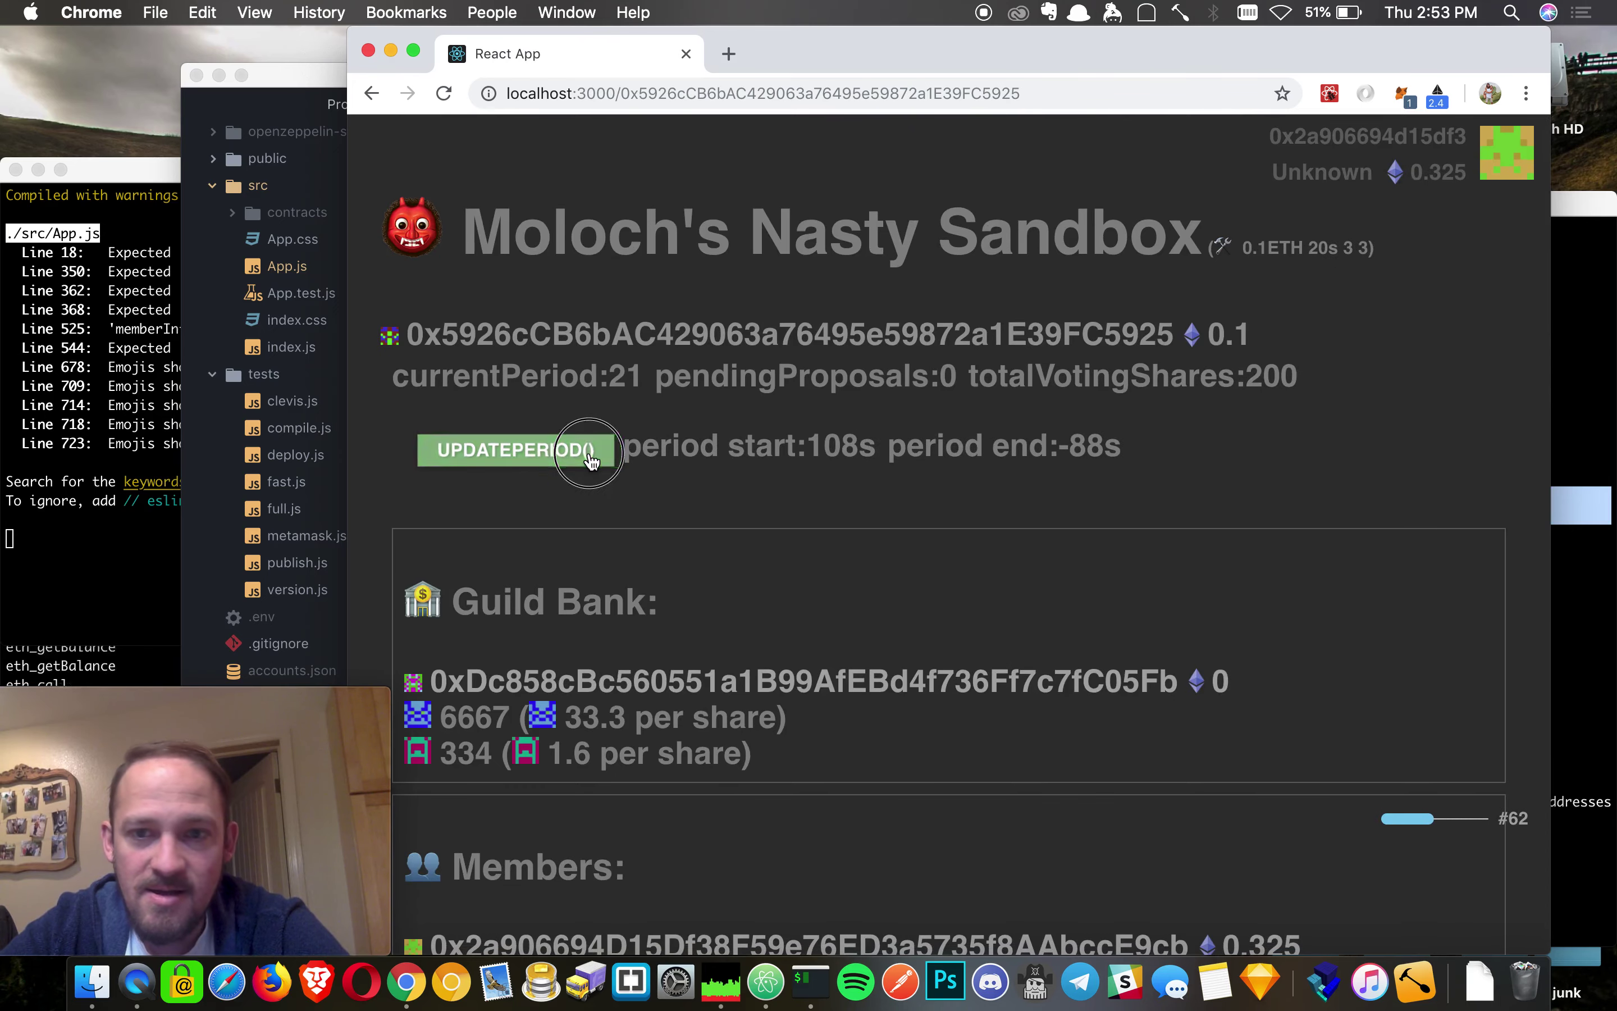
{"action": "left_click", "coordinate": [591, 460]}
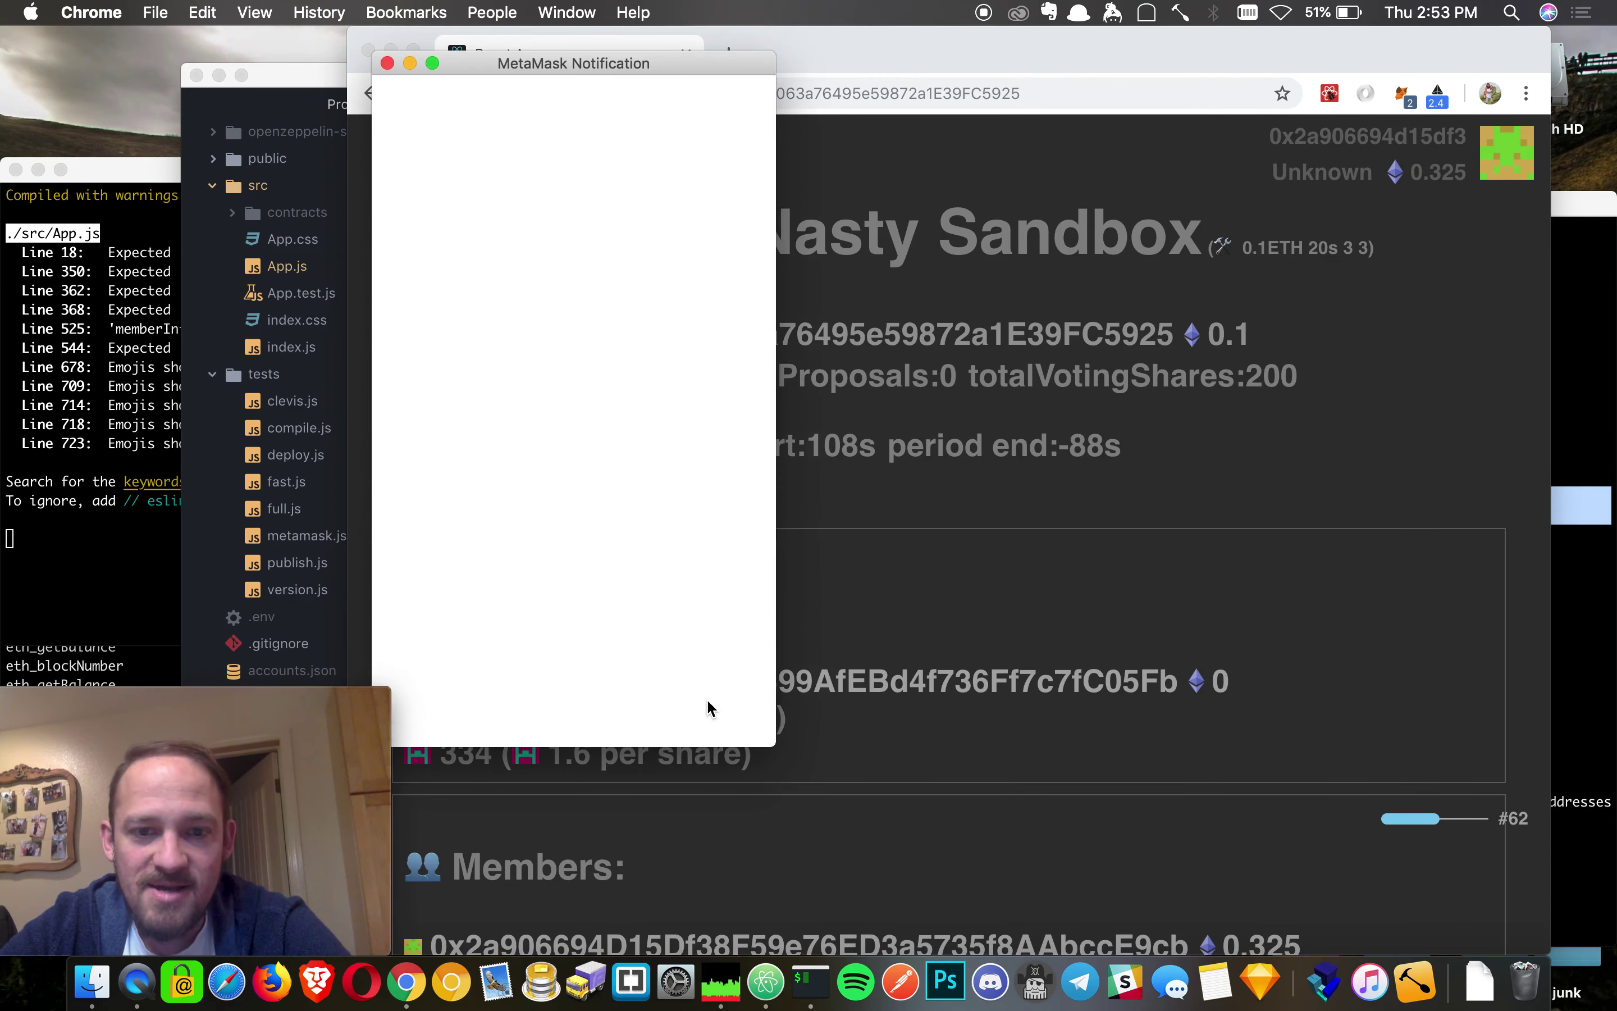
{"action": "left_click", "coordinate": [685, 672]}
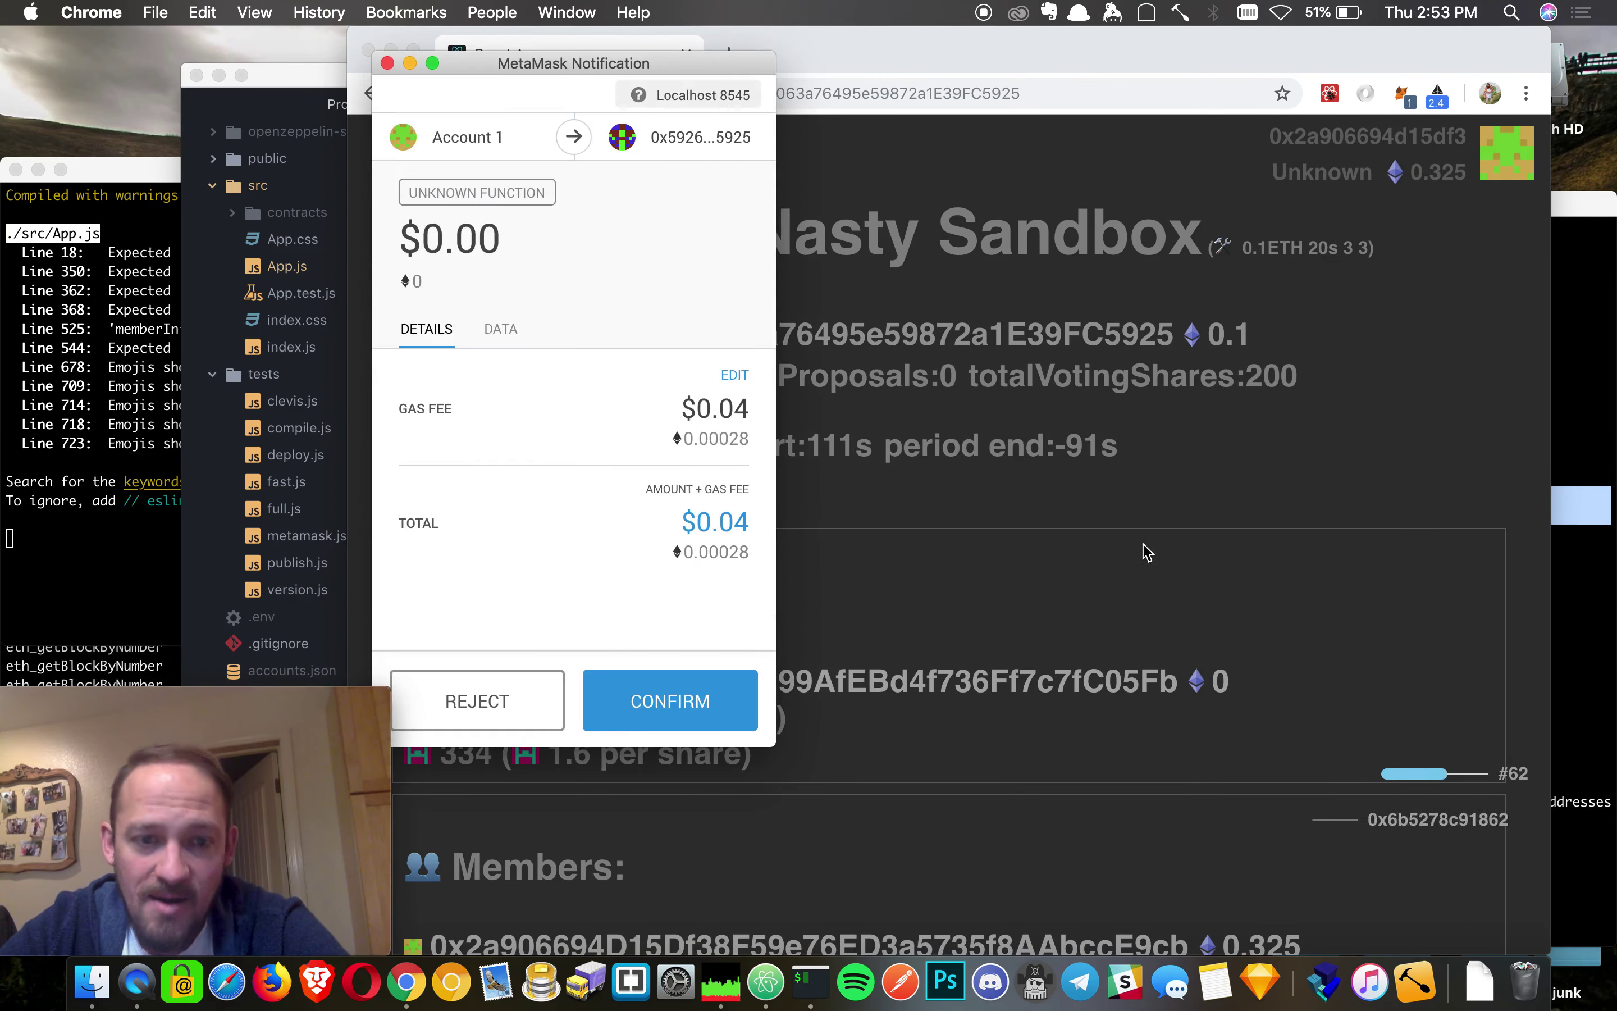
{"action": "left_click", "coordinate": [709, 694]}
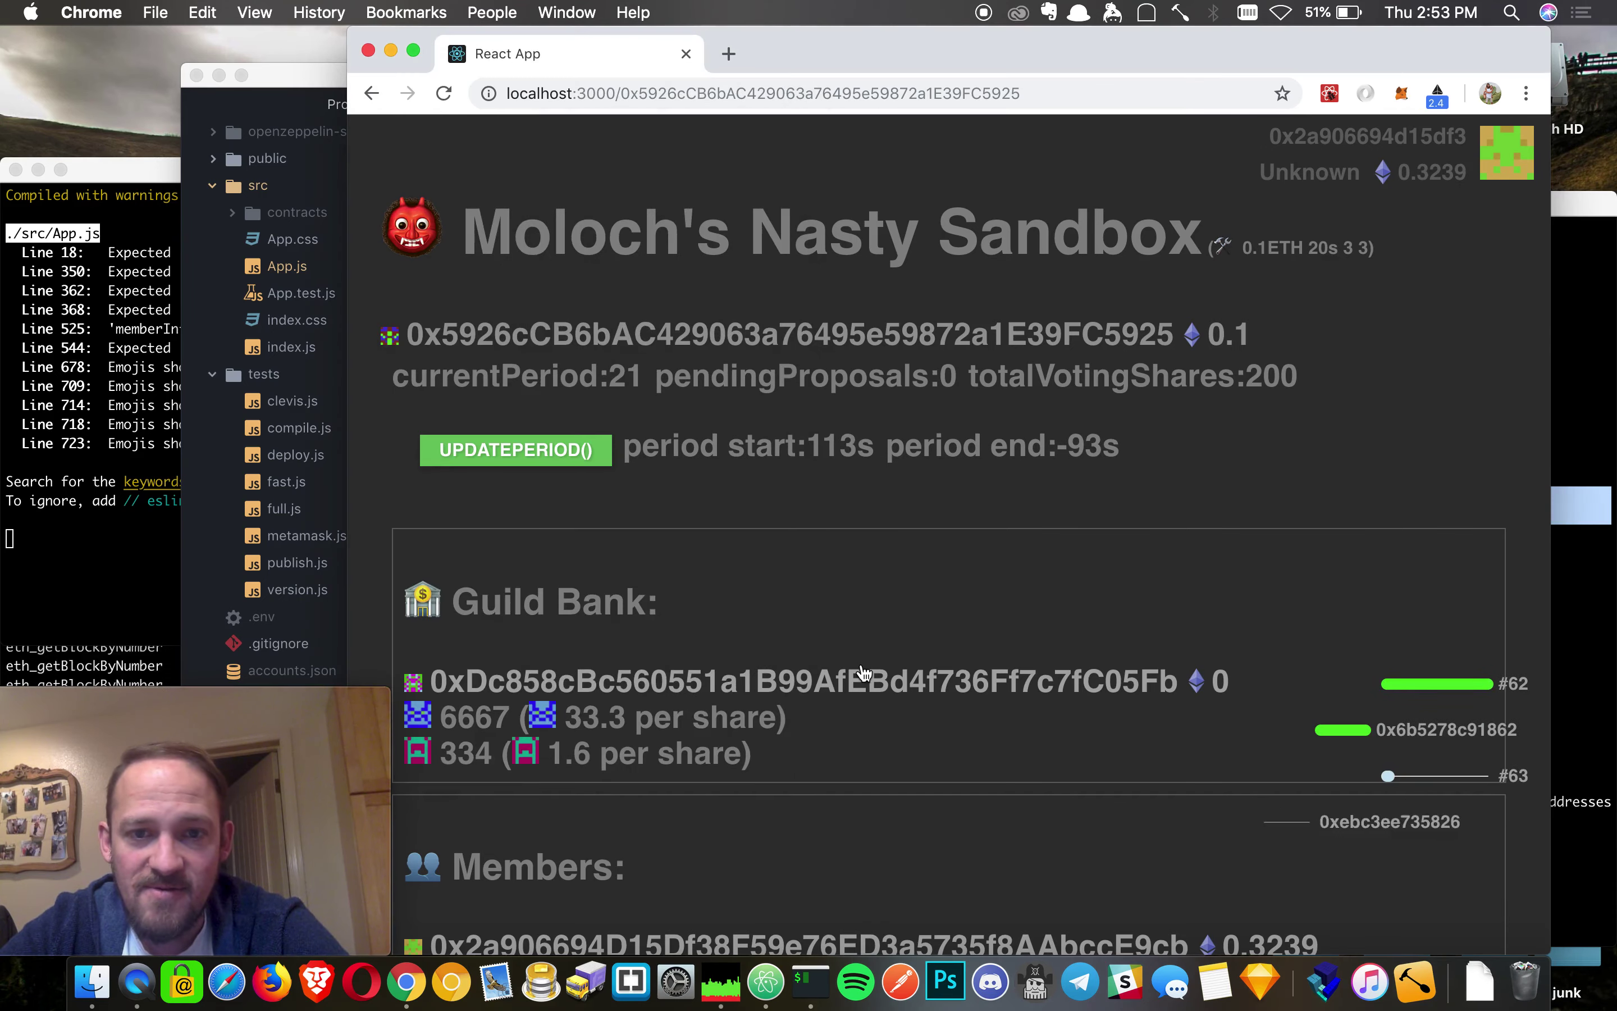
{"action": "scroll", "coordinate": [988, 564], "scroll_direction": "down", "scroll_amount": 15}
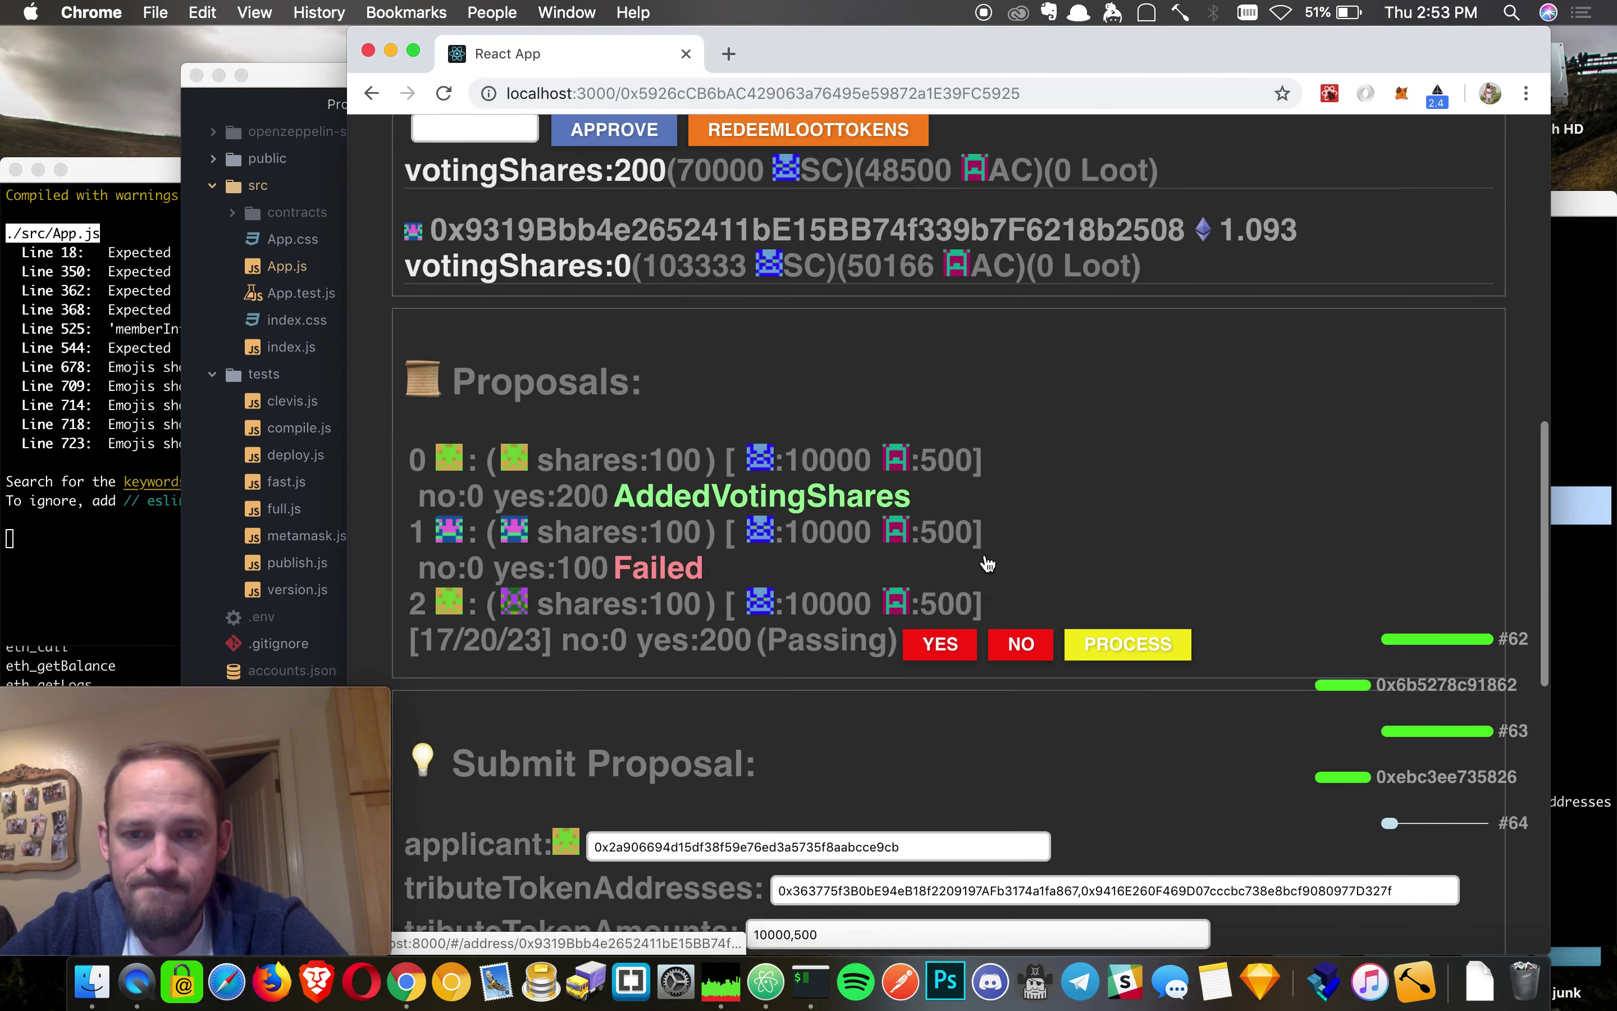
{"action": "scroll", "coordinate": [987, 564], "scroll_direction": "down", "scroll_amount": 6}
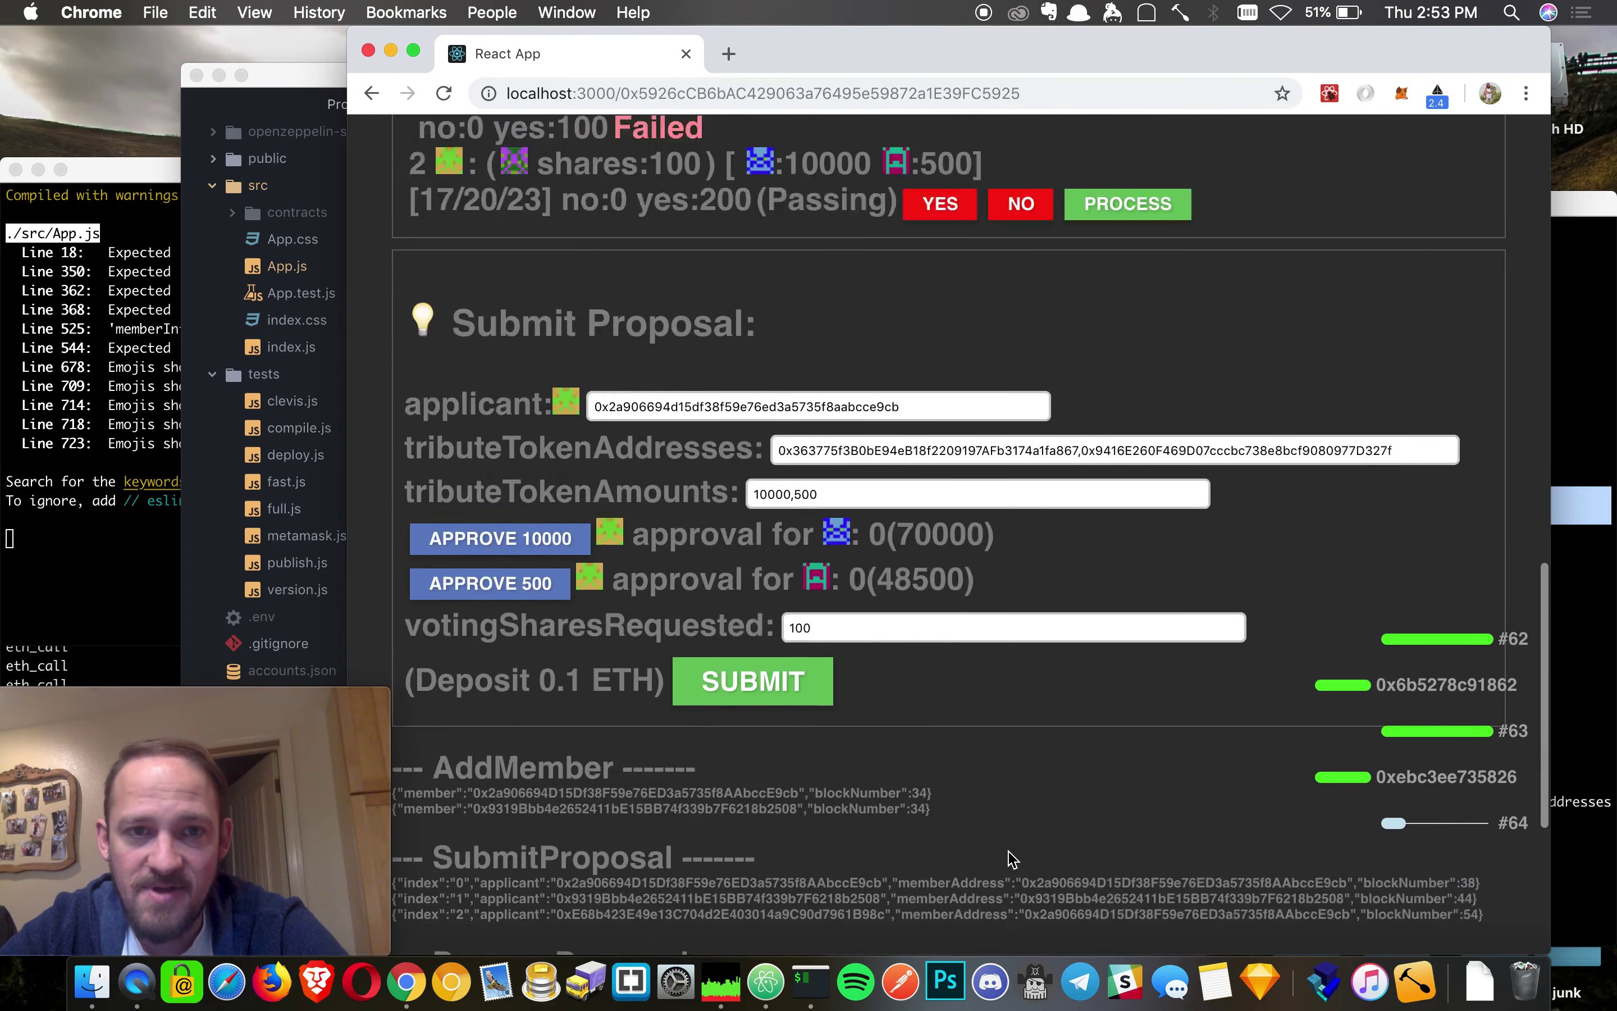
{"action": "scroll", "coordinate": [1011, 859], "scroll_direction": "up", "scroll_amount": 20}
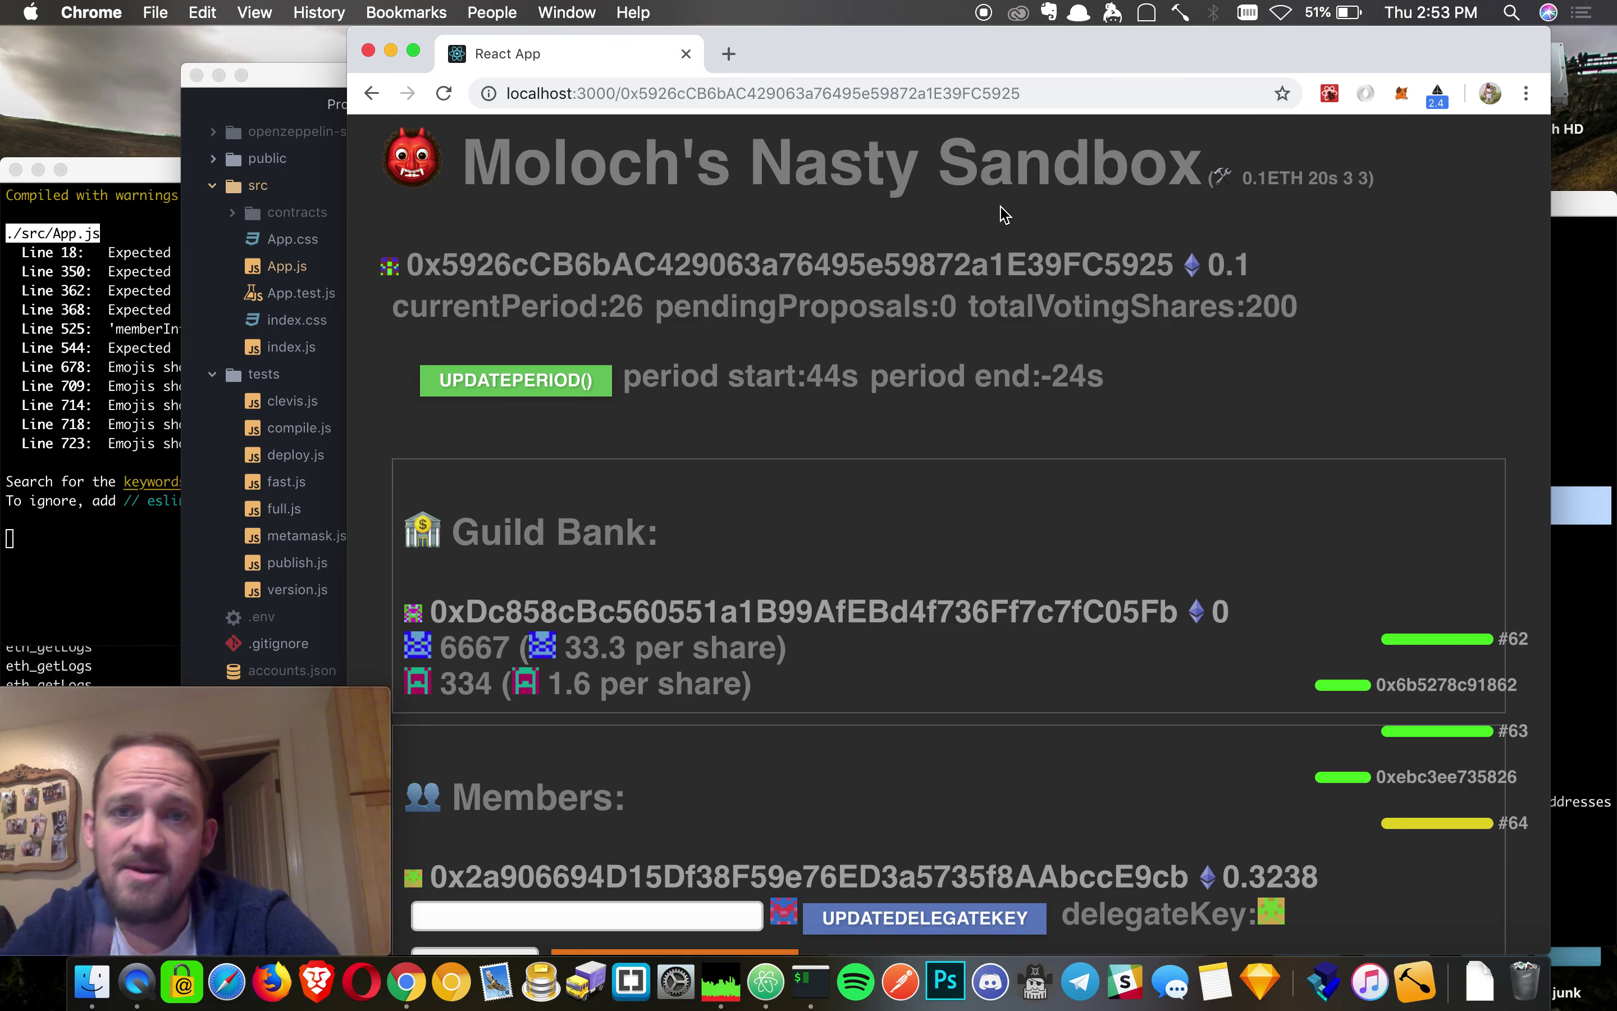
- Bring the Moloch.sol diff terminal forward and enlarge its window
{"action": "left_click", "coordinate": [1594, 247]}
{"action": "scroll", "coordinate": [1082, 477], "scroll_direction": "up", "scroll_amount": 10}
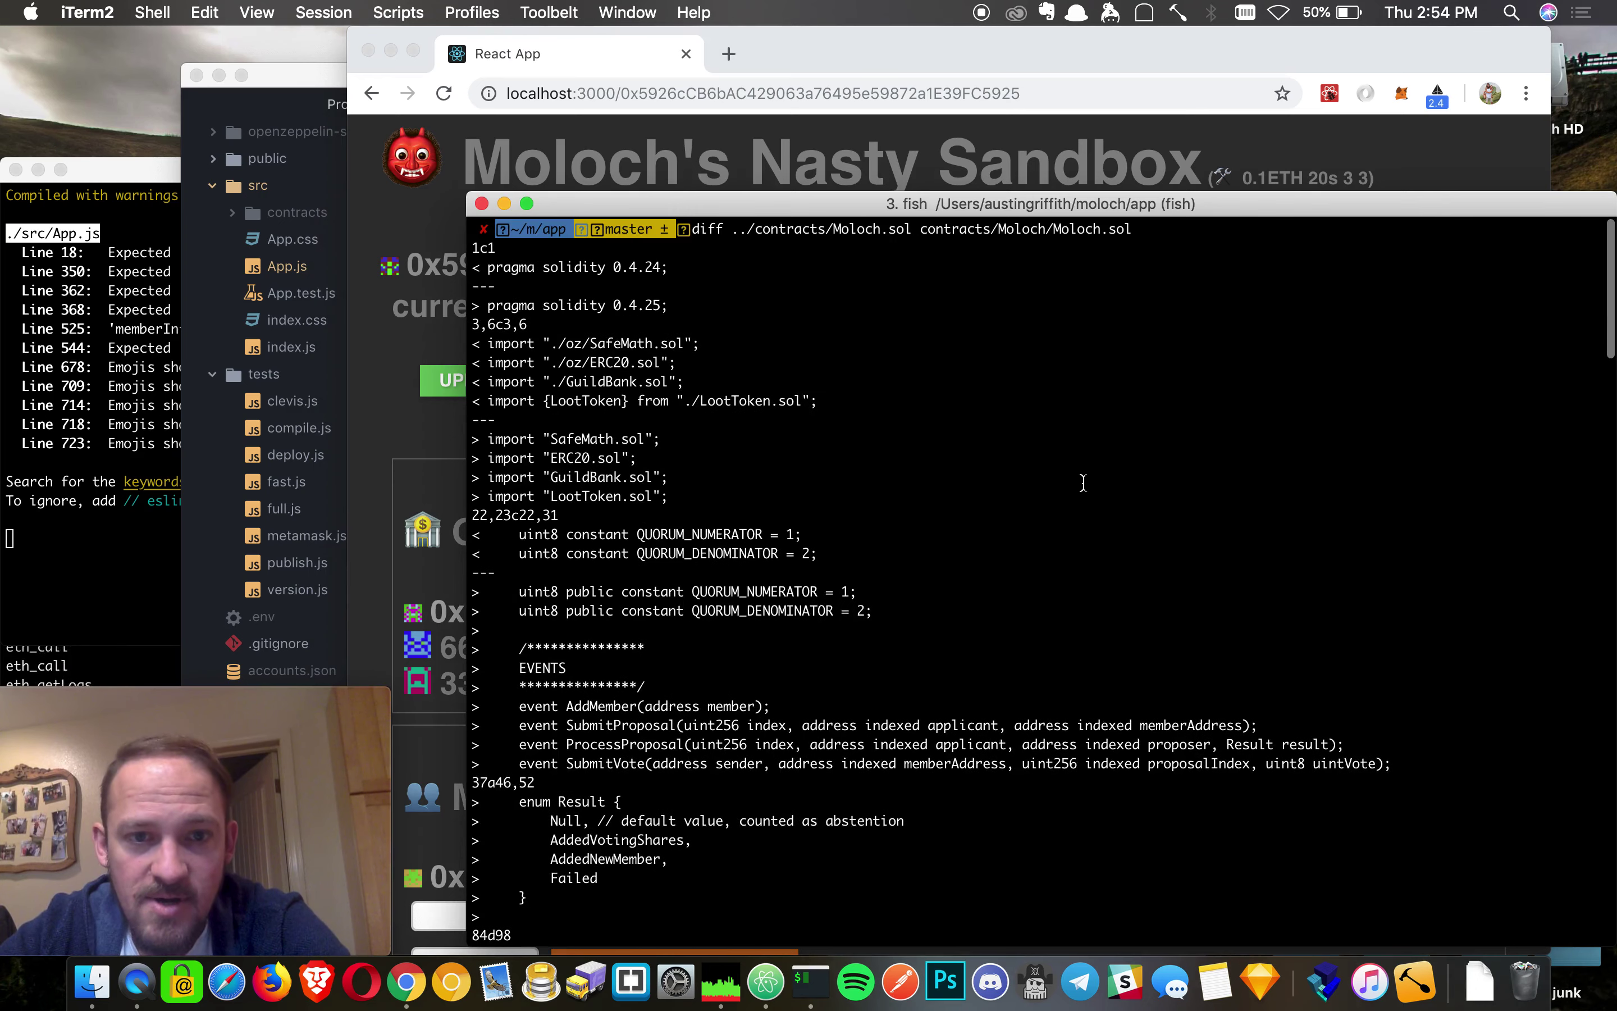
{"action": "scroll", "coordinate": [1082, 477], "scroll_direction": "down", "scroll_amount": 5}
{"action": "scroll", "coordinate": [1082, 478], "scroll_direction": "down", "scroll_amount": 3}
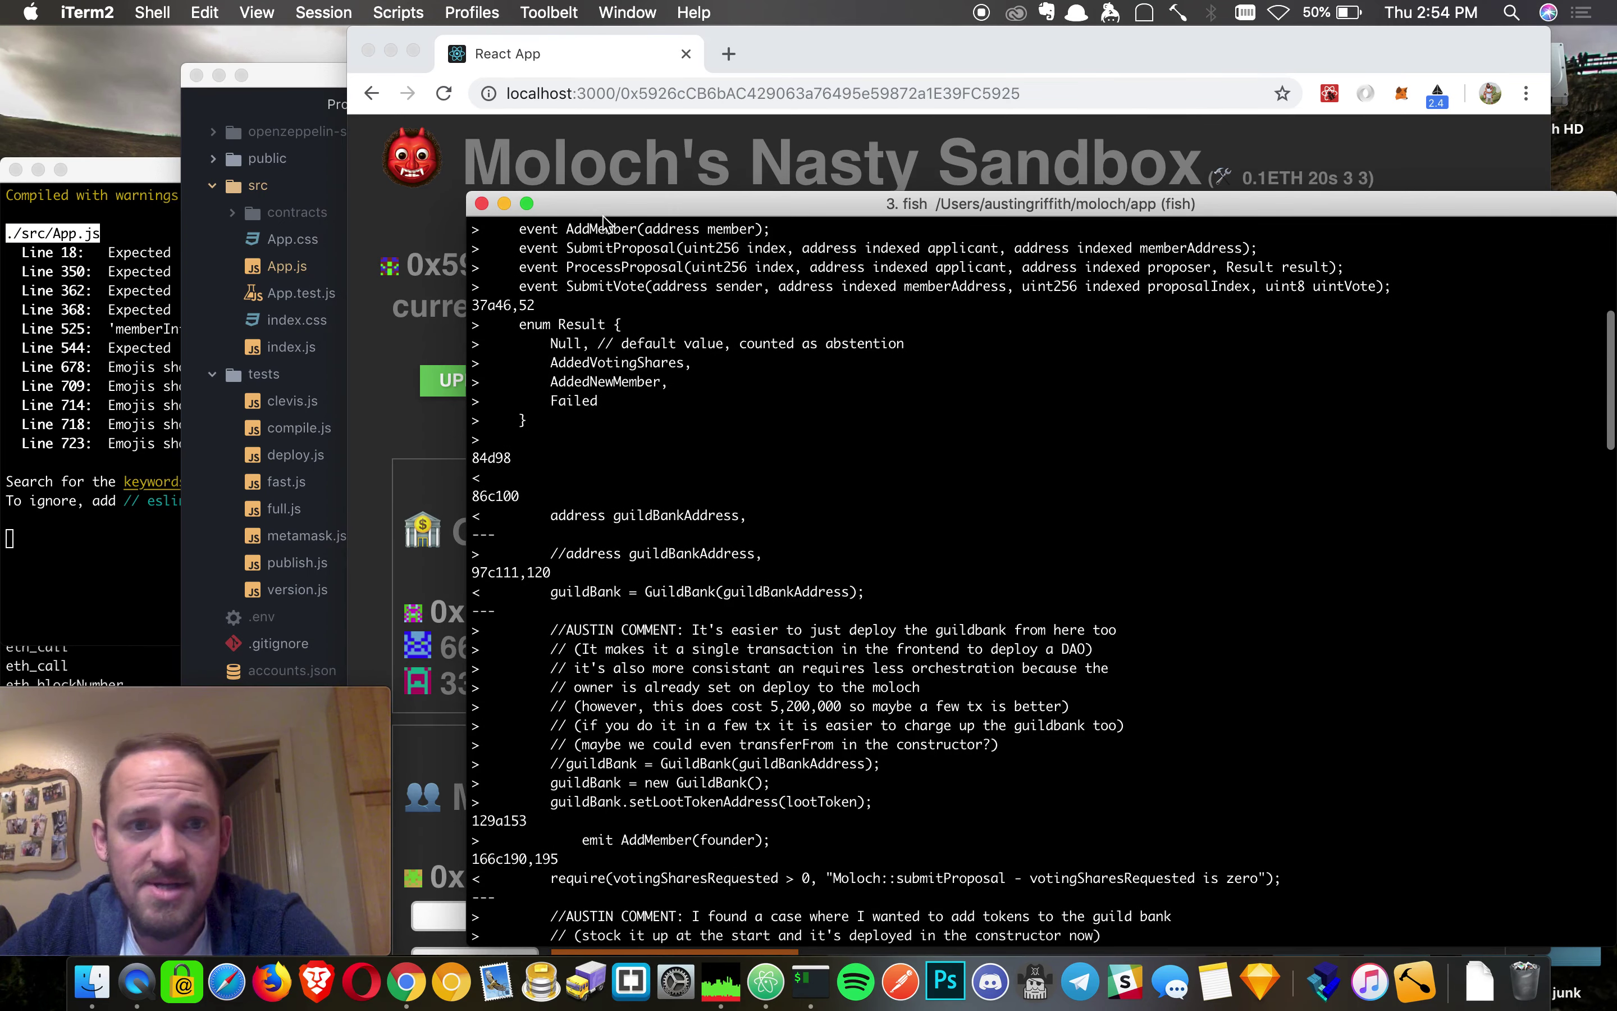
{"action": "left_click_drag", "start_coordinate": [488, 192], "coordinate": [425, 152]}
{"action": "scroll", "coordinate": [633, 488], "scroll_direction": "down", "scroll_amount": 10}
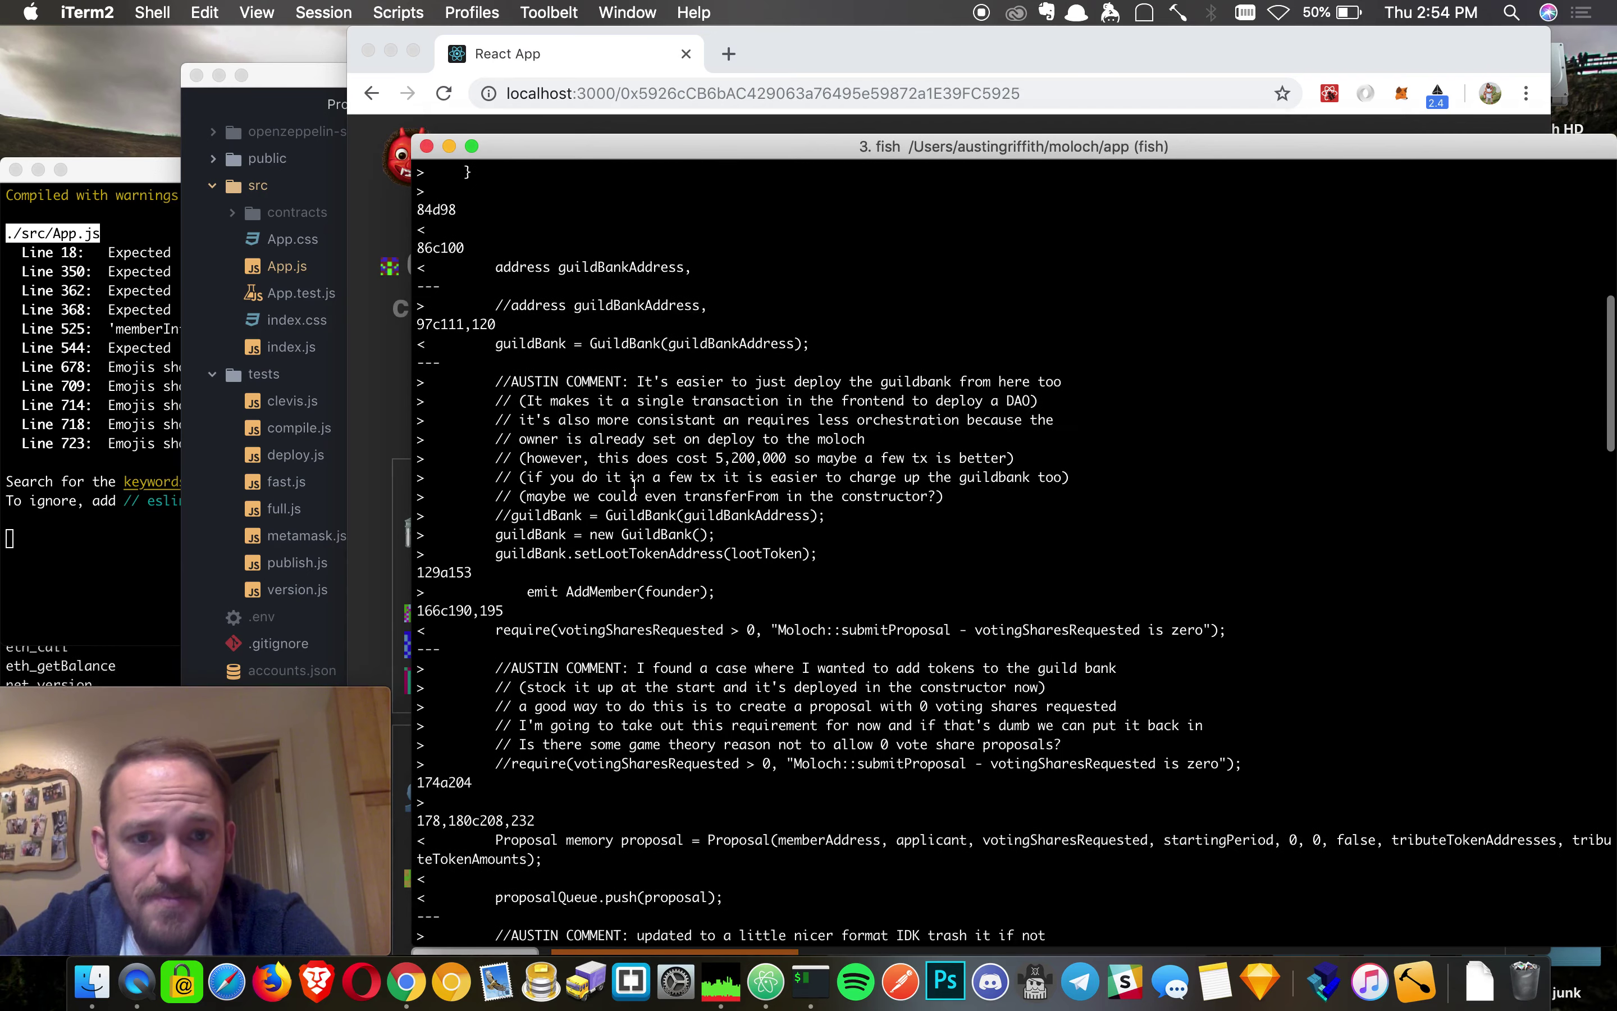
{"action": "scroll", "coordinate": [633, 488], "scroll_direction": "down", "scroll_amount": 7}
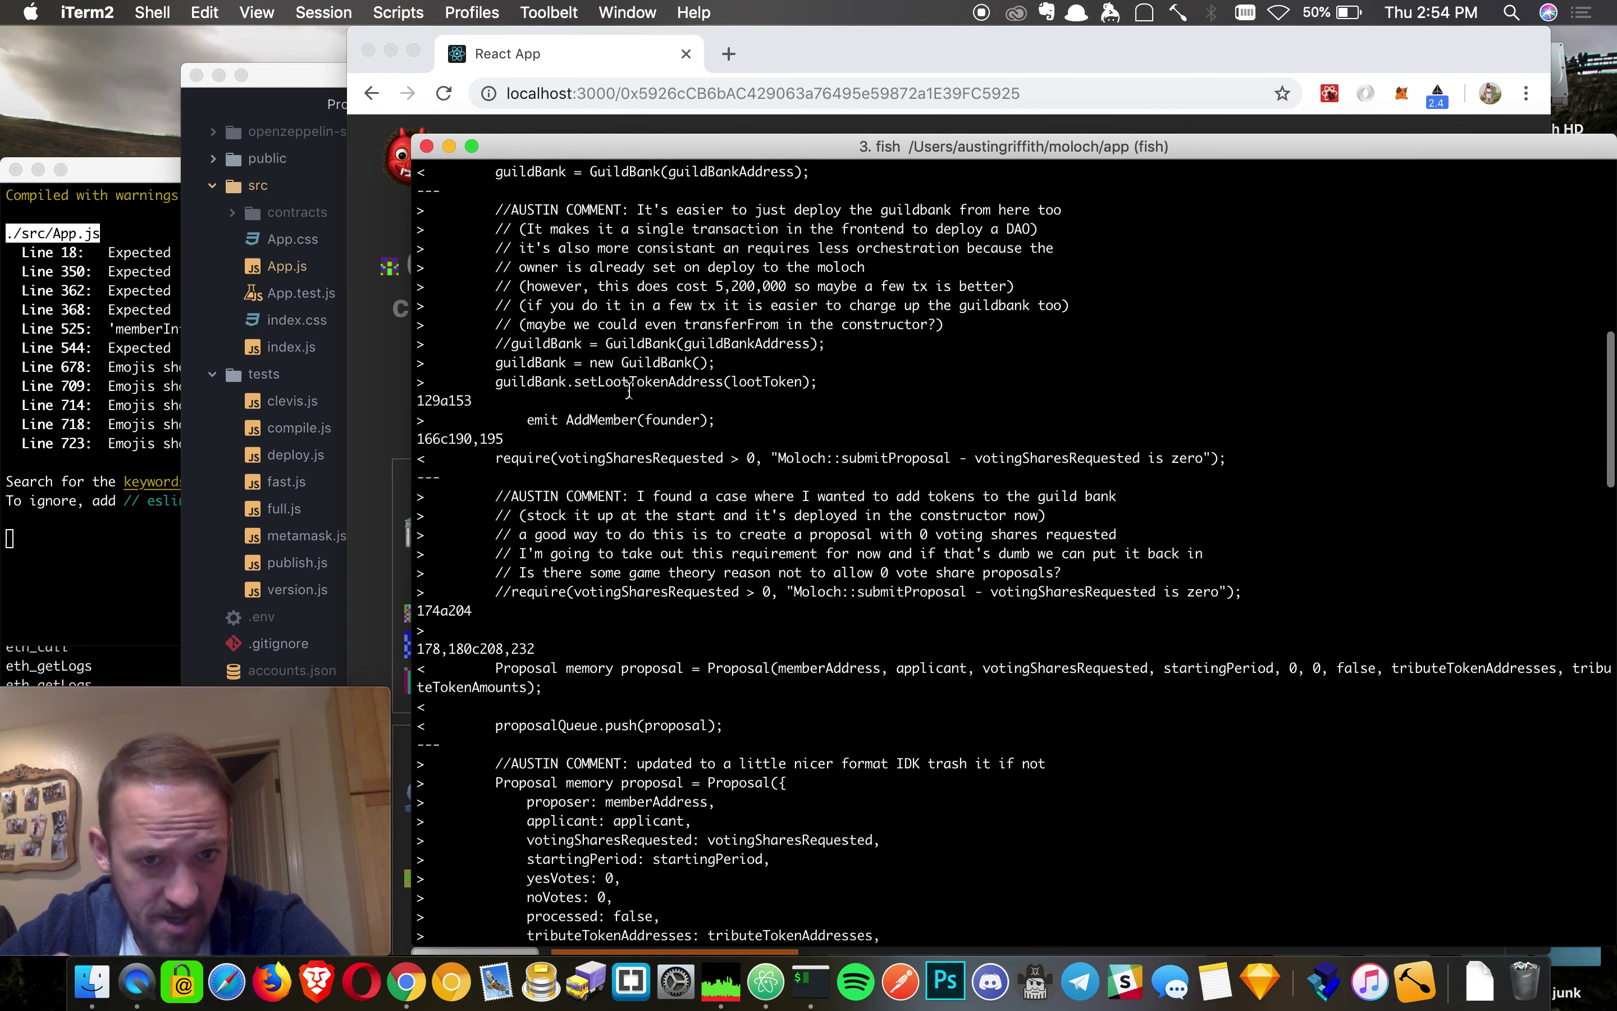
{"action": "scroll", "coordinate": [629, 390], "scroll_direction": "down", "scroll_amount": 6}
- Highlight the old Proposal(...) constructor line and the commented-out voting shares requirement
{"action": "triple_click", "coordinate": [773, 429]}
{"action": "left_click", "coordinate": [773, 435]}
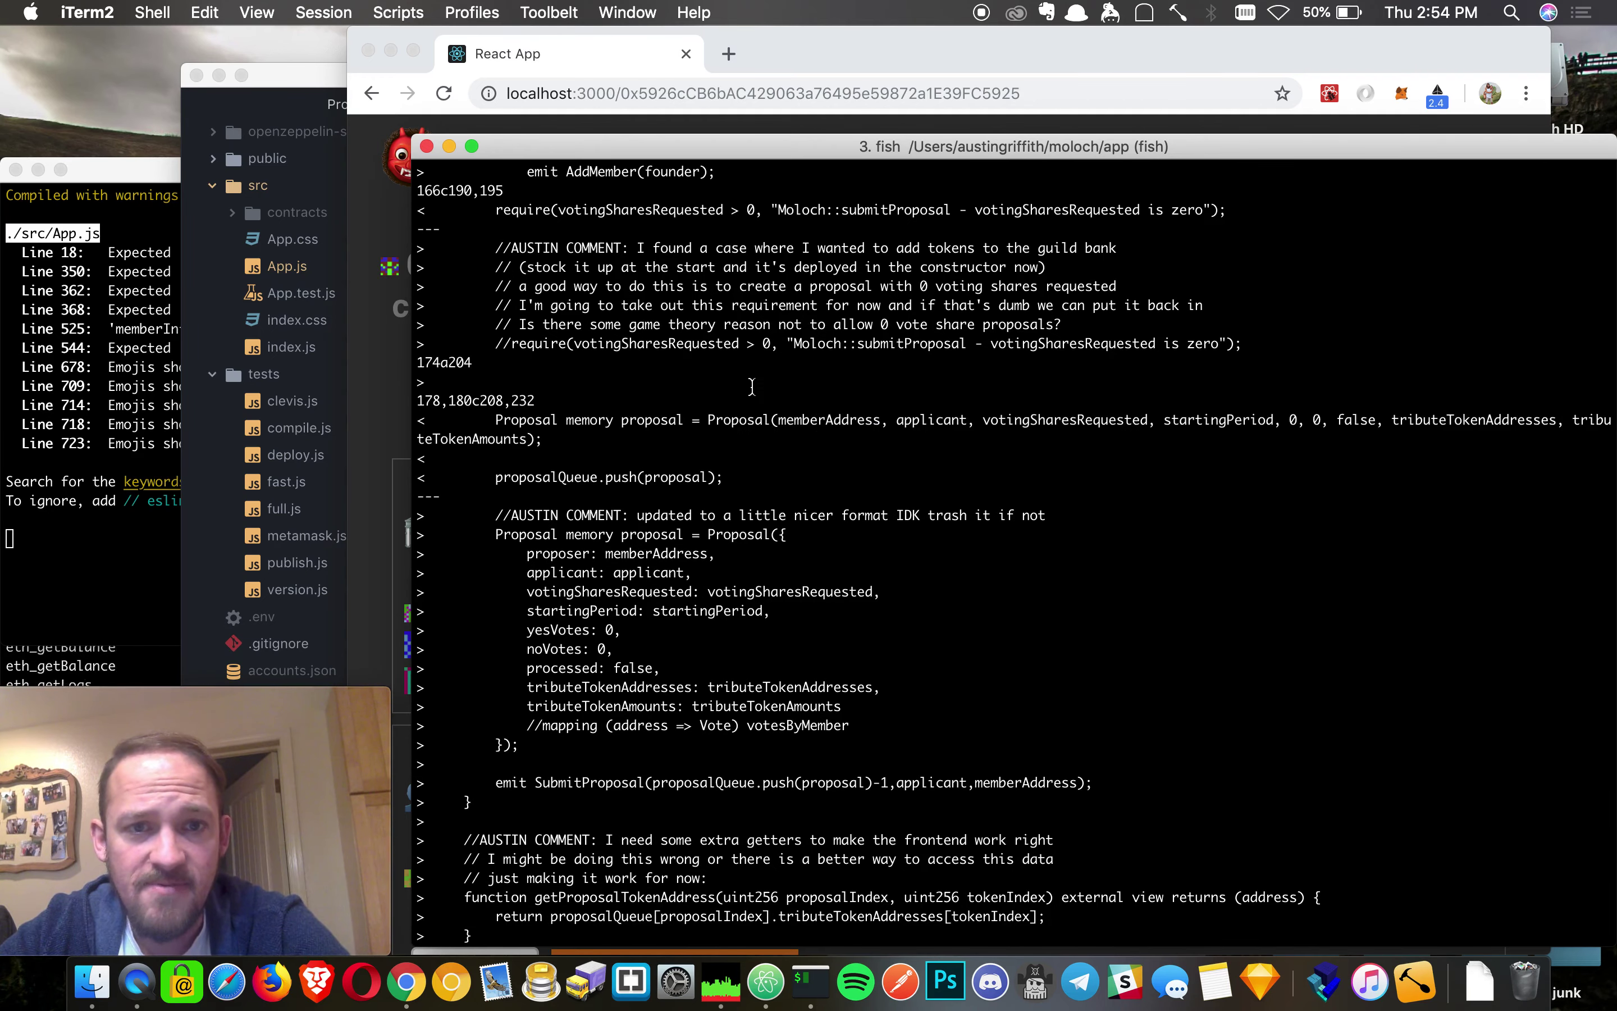
{"action": "scroll", "coordinate": [752, 386], "scroll_direction": "down", "scroll_amount": 1}
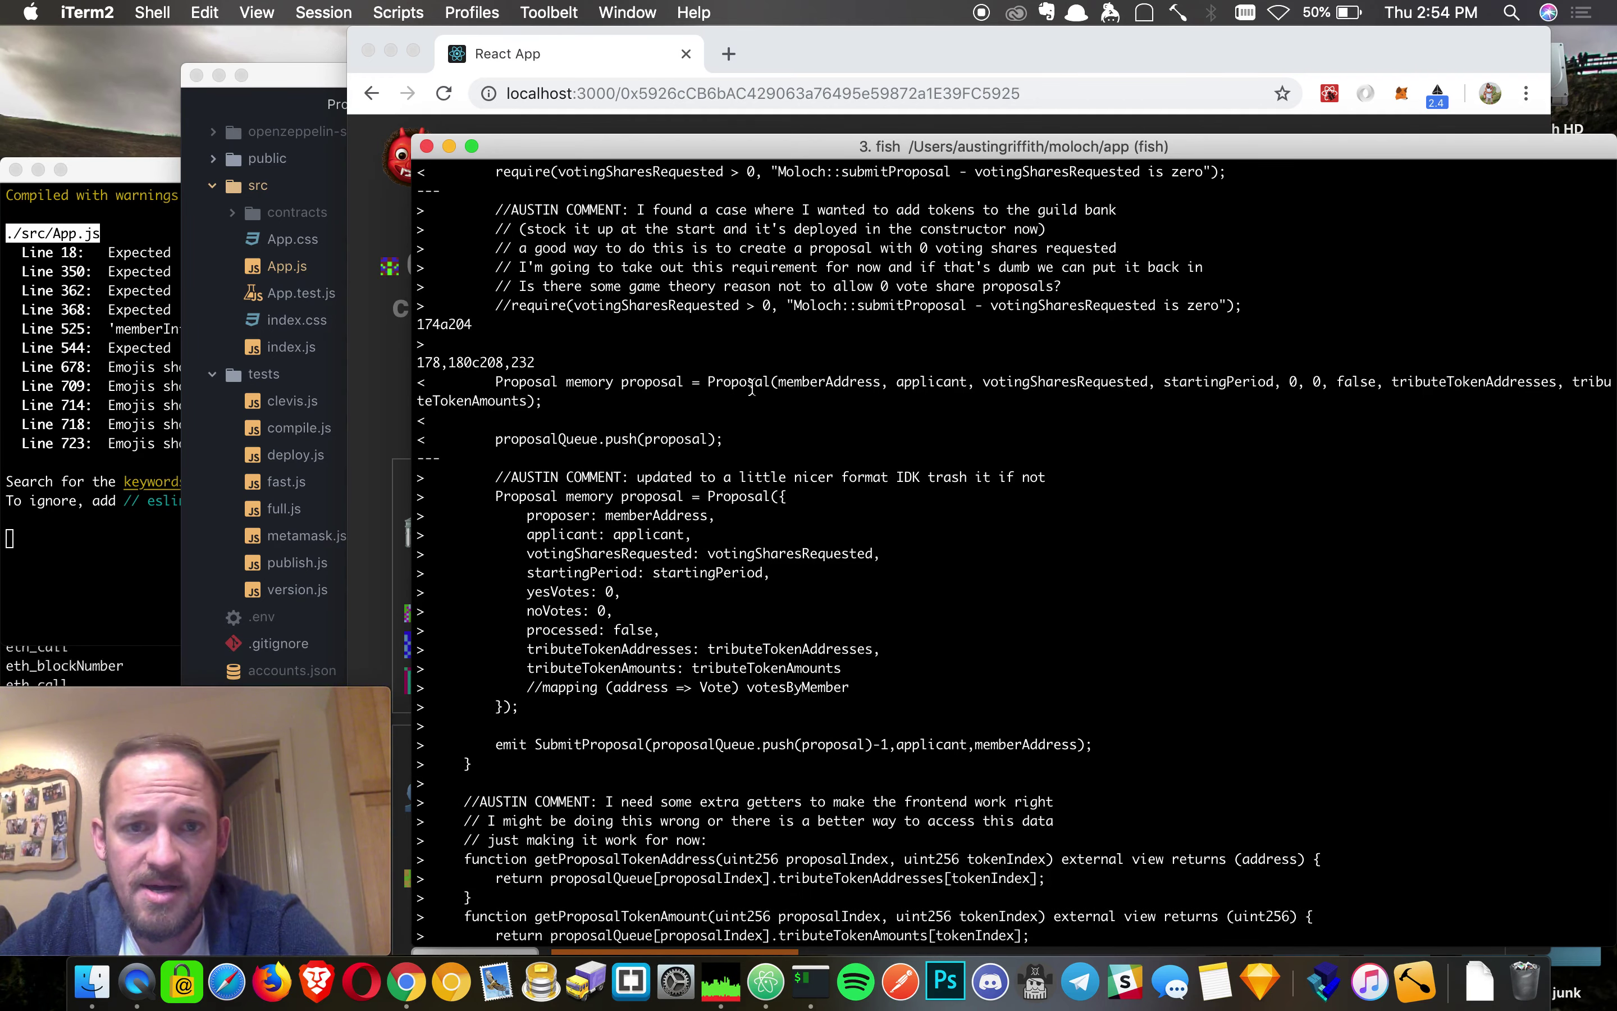
{"action": "scroll", "coordinate": [752, 386], "scroll_direction": "down", "scroll_amount": 3}
{"action": "scroll", "coordinate": [751, 386], "scroll_direction": "up", "scroll_amount": 3}
{"action": "left_click_drag", "start_coordinate": [496, 305], "coordinate": [859, 306]}
{"action": "left_click", "coordinate": [855, 307]}
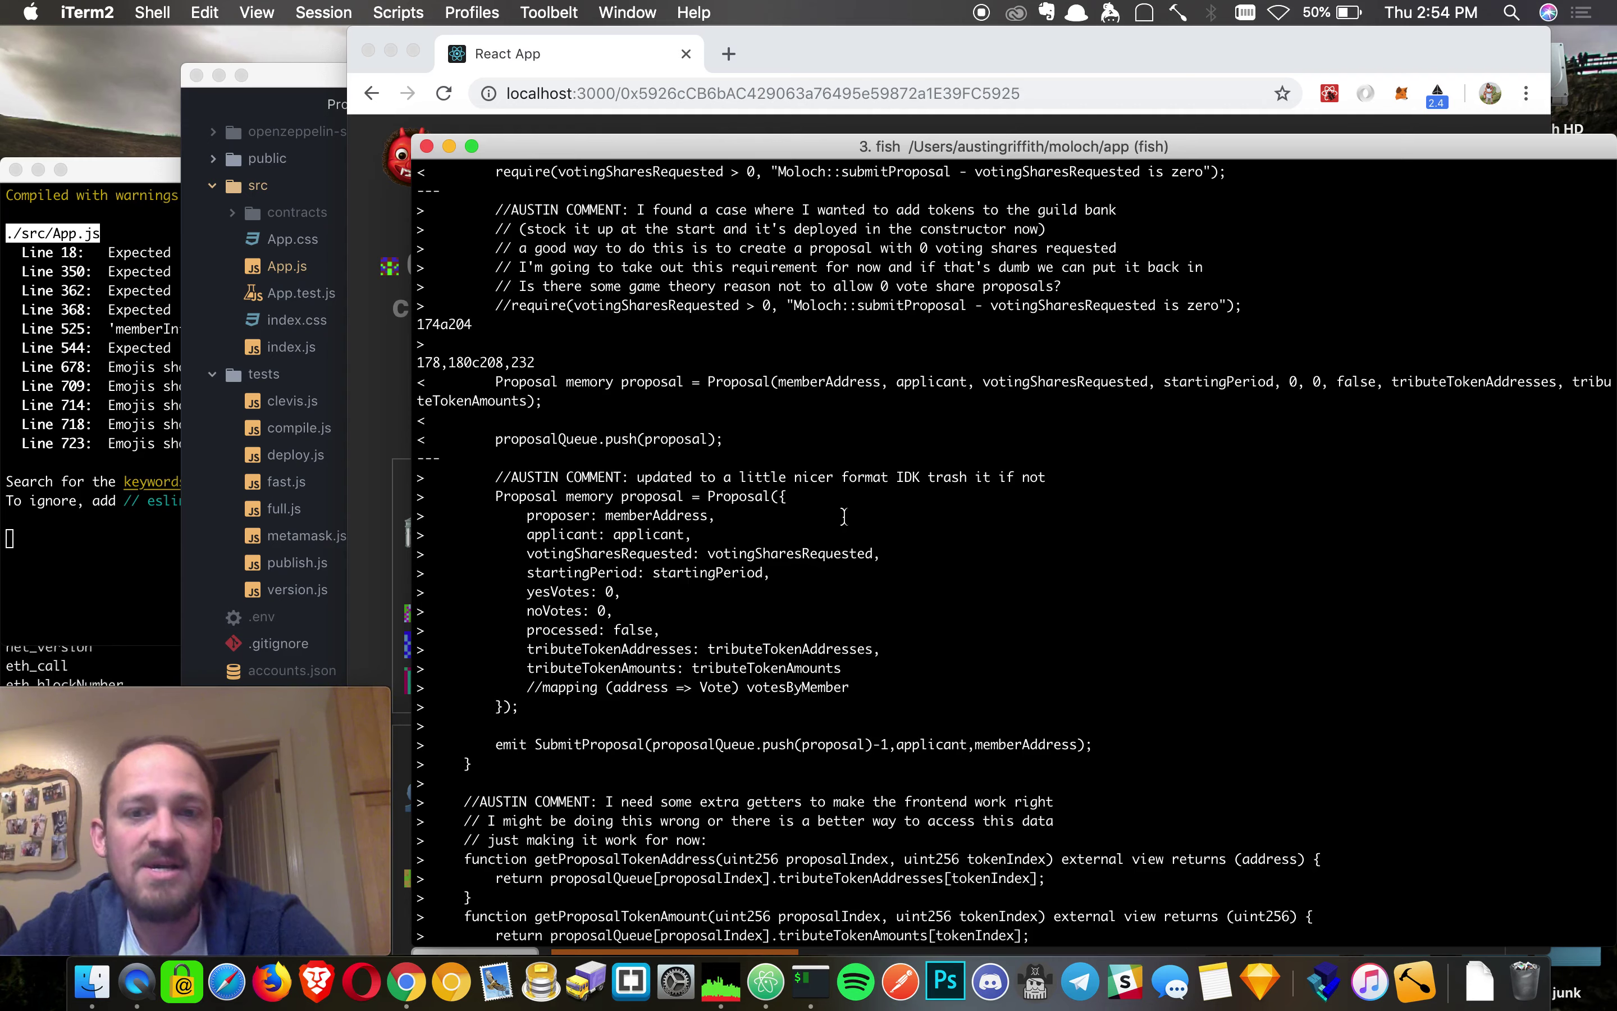
- Highlight the new named-field Proposal lines and the added getter functions block
{"action": "scroll", "coordinate": [843, 516], "scroll_direction": "down", "scroll_amount": 5}
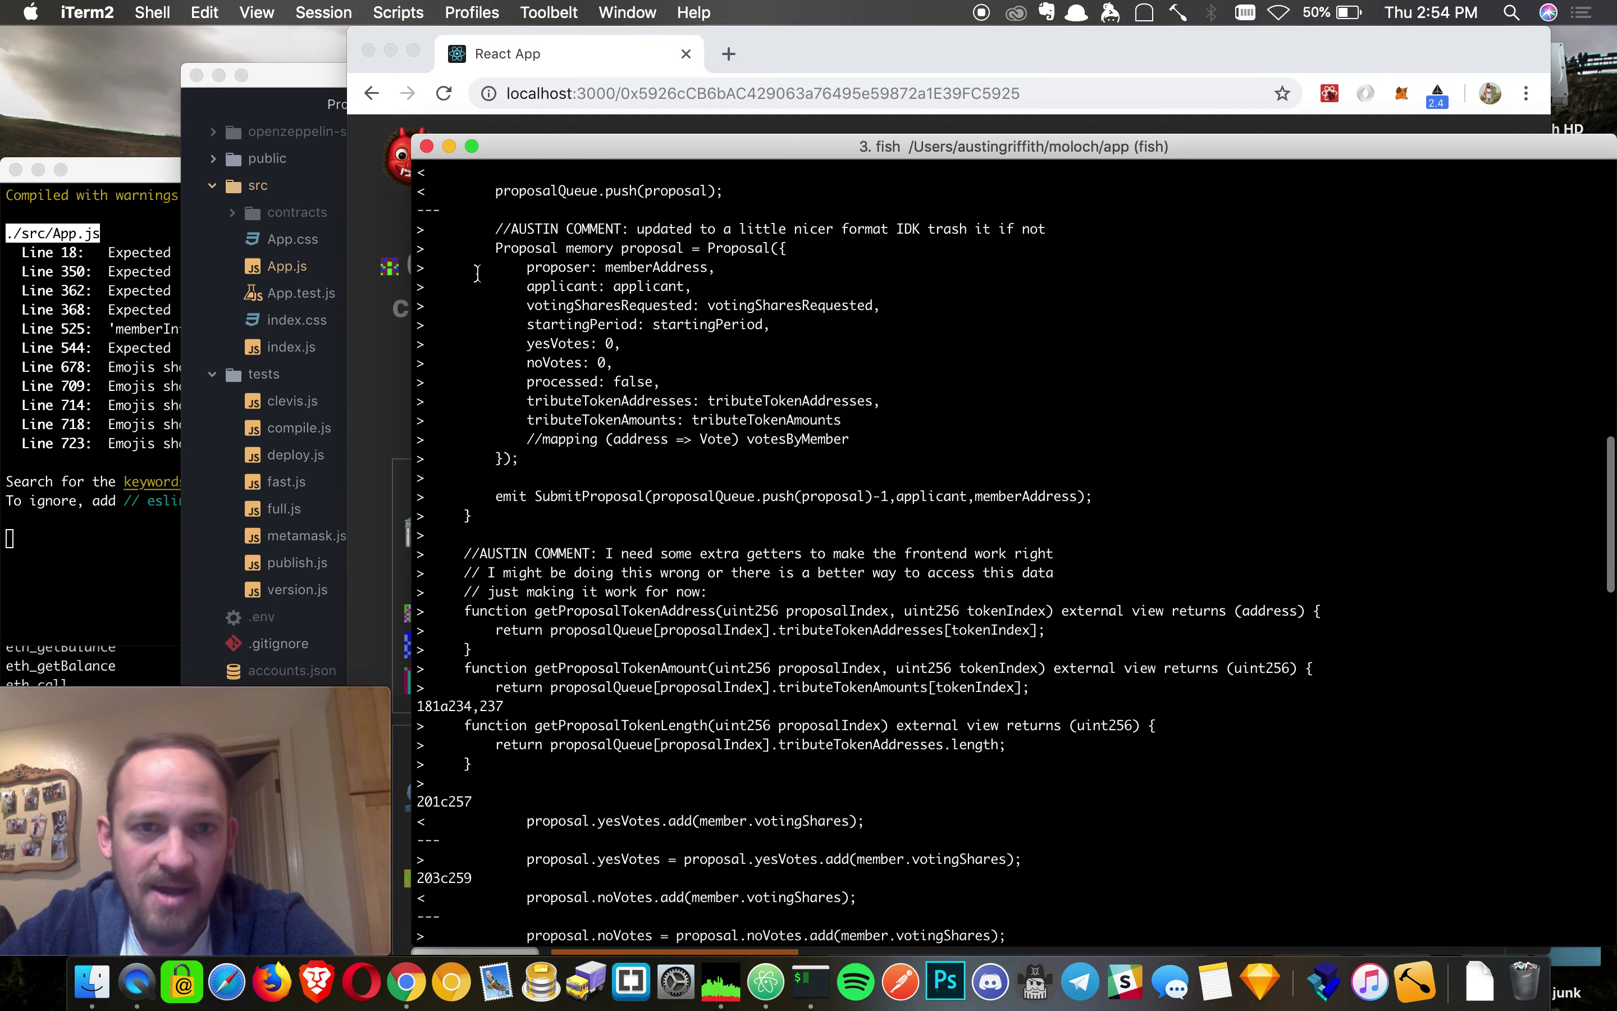
{"action": "left_click_drag", "start_coordinate": [467, 266], "coordinate": [708, 446]}
{"action": "left_click", "coordinate": [708, 446]}
{"action": "scroll", "coordinate": [702, 512], "scroll_direction": "down", "scroll_amount": 4}
{"action": "left_click_drag", "start_coordinate": [704, 569], "coordinate": [344, 341]}
{"action": "left_click", "coordinate": [560, 420]}
{"action": "left_click_drag", "start_coordinate": [463, 362], "coordinate": [598, 365]}
{"action": "left_click", "coordinate": [598, 364]}
- Highlight the old yesVotes addition and its replacement assignment in the vote loop
{"action": "scroll", "coordinate": [713, 596], "scroll_direction": "down", "scroll_amount": 5}
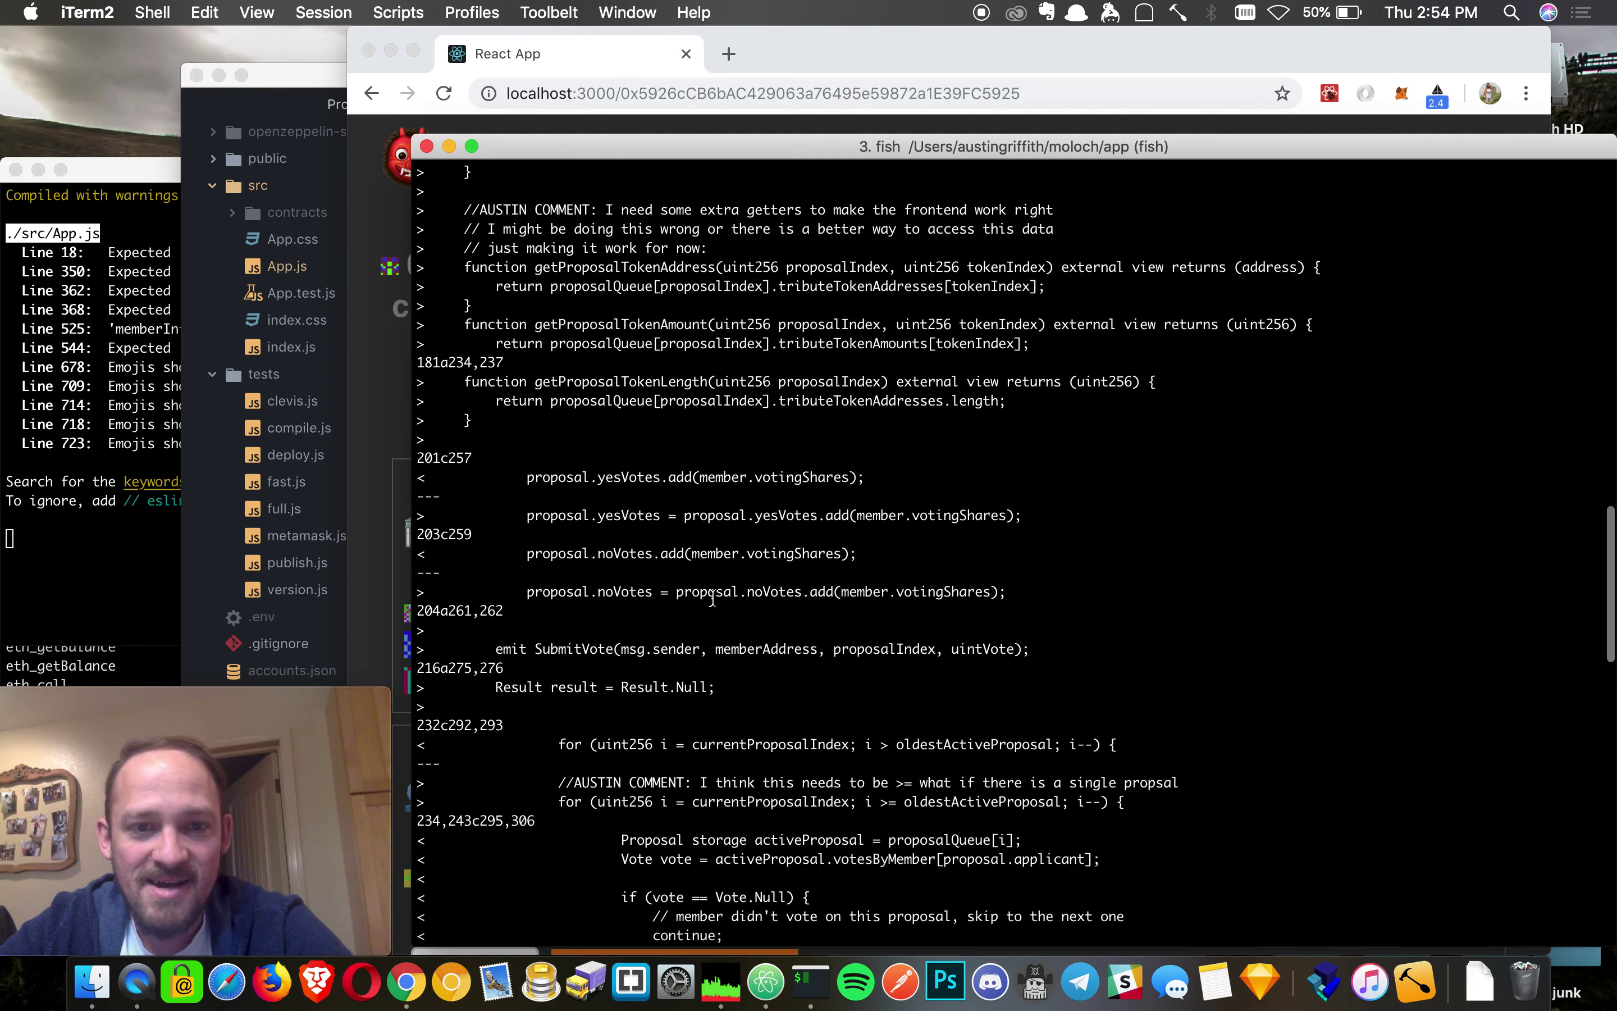
{"action": "left_click_drag", "start_coordinate": [516, 382], "coordinate": [875, 386]}
{"action": "left_click", "coordinate": [541, 416]}
{"action": "mouse_move", "coordinate": [535, 381]}
{"action": "left_mouse_down"}
{"action": "mouse_move", "coordinate": [742, 379]}
{"action": "mouse_move", "coordinate": [540, 415]}
{"action": "left_mouse_up"}
{"action": "left_click", "coordinate": [718, 379]}
{"action": "left_click", "coordinate": [540, 414]}
{"action": "scroll", "coordinate": [622, 518], "scroll_direction": "down", "scroll_amount": 4}
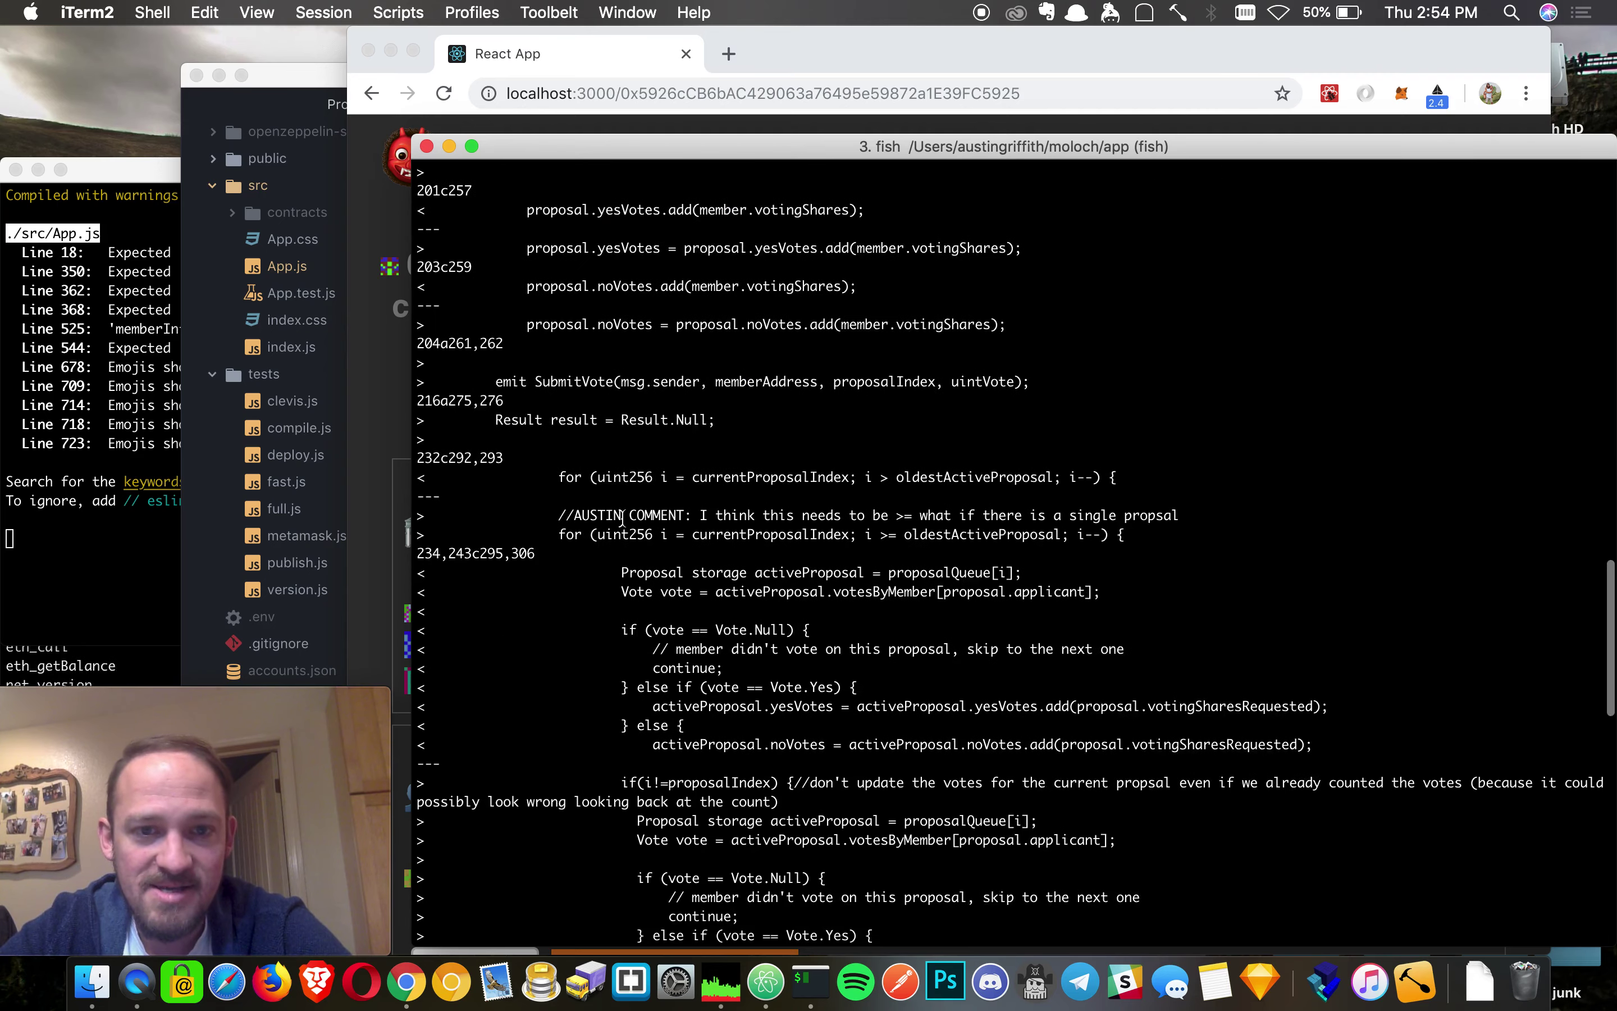
{"action": "scroll", "coordinate": [606, 553], "scroll_direction": "down", "scroll_amount": 2}
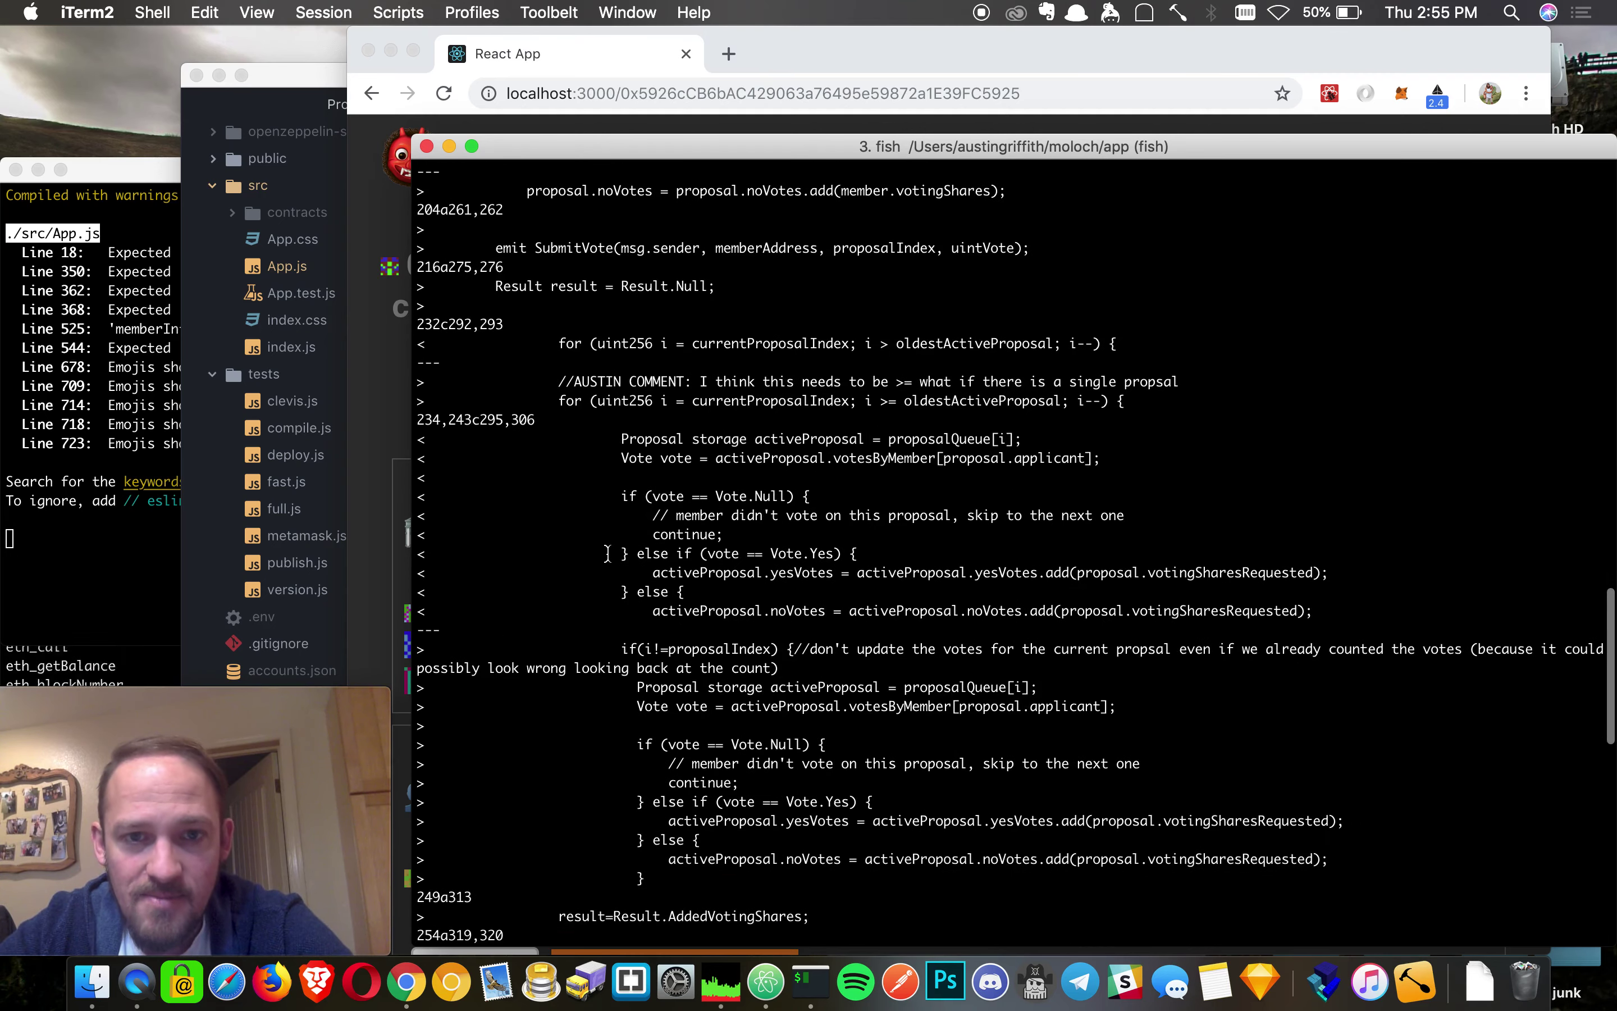
- Highlight the >= loop comparison in the Moloch.sol diff, scroll to the end, and press Enter at the prompt
{"action": "left_click_drag", "start_coordinate": [896, 401], "coordinate": [880, 401]}
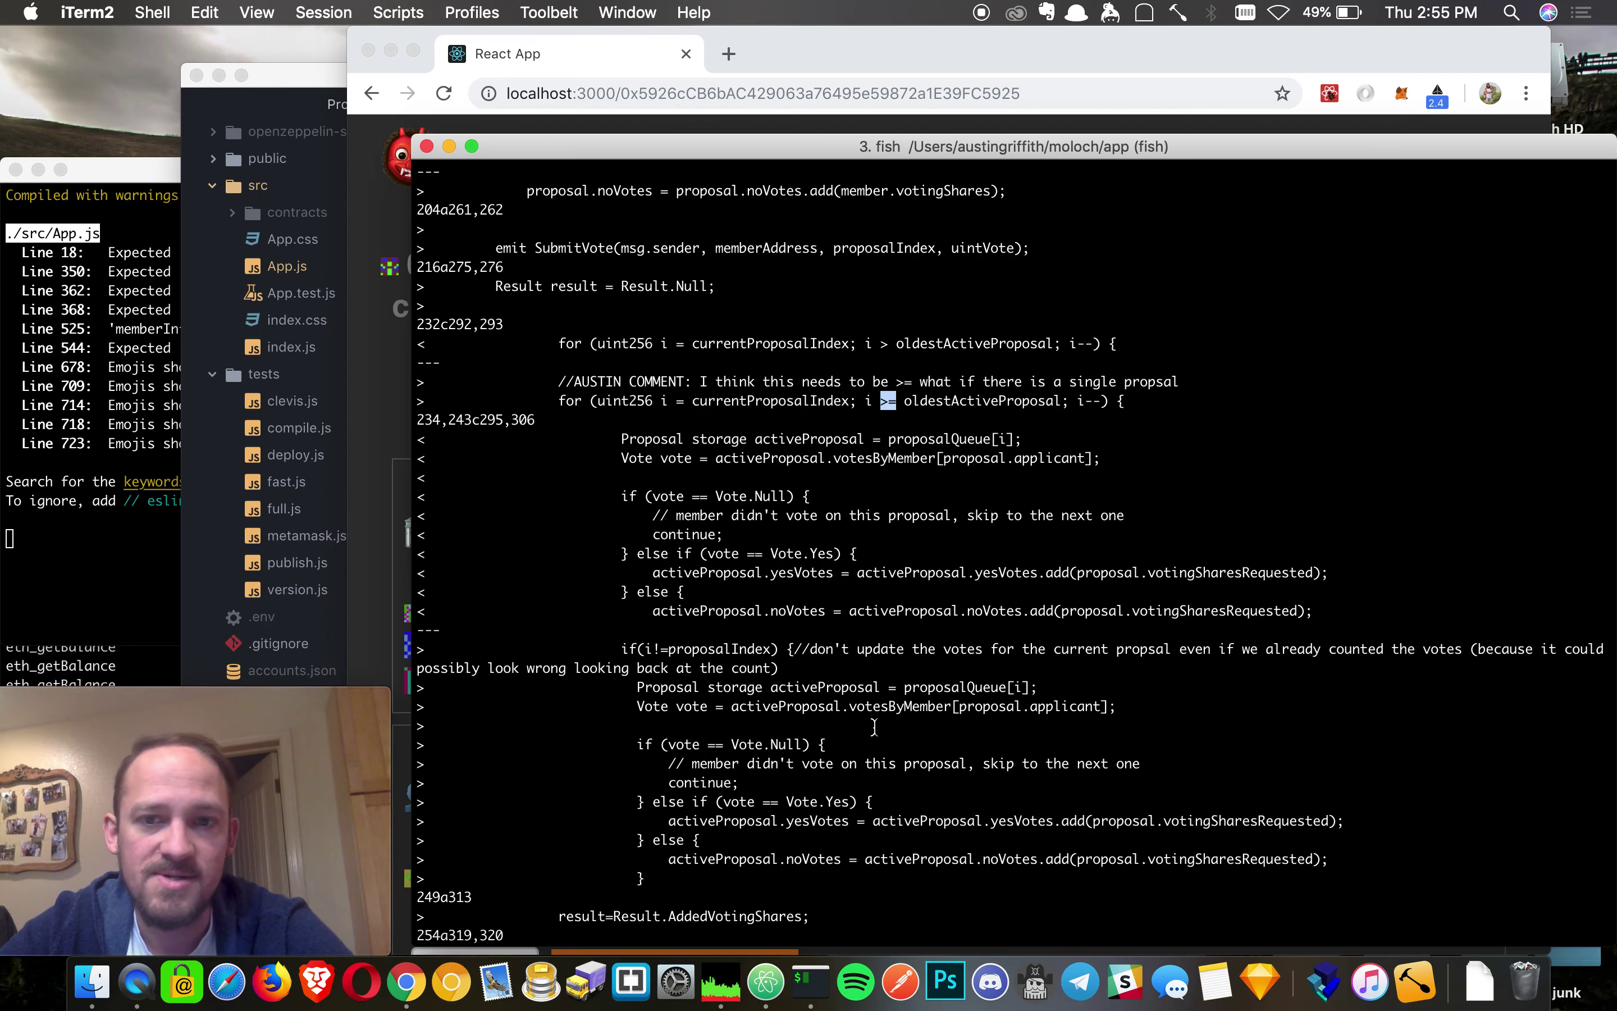
{"action": "scroll", "coordinate": [874, 727], "scroll_direction": "down", "scroll_amount": 3}
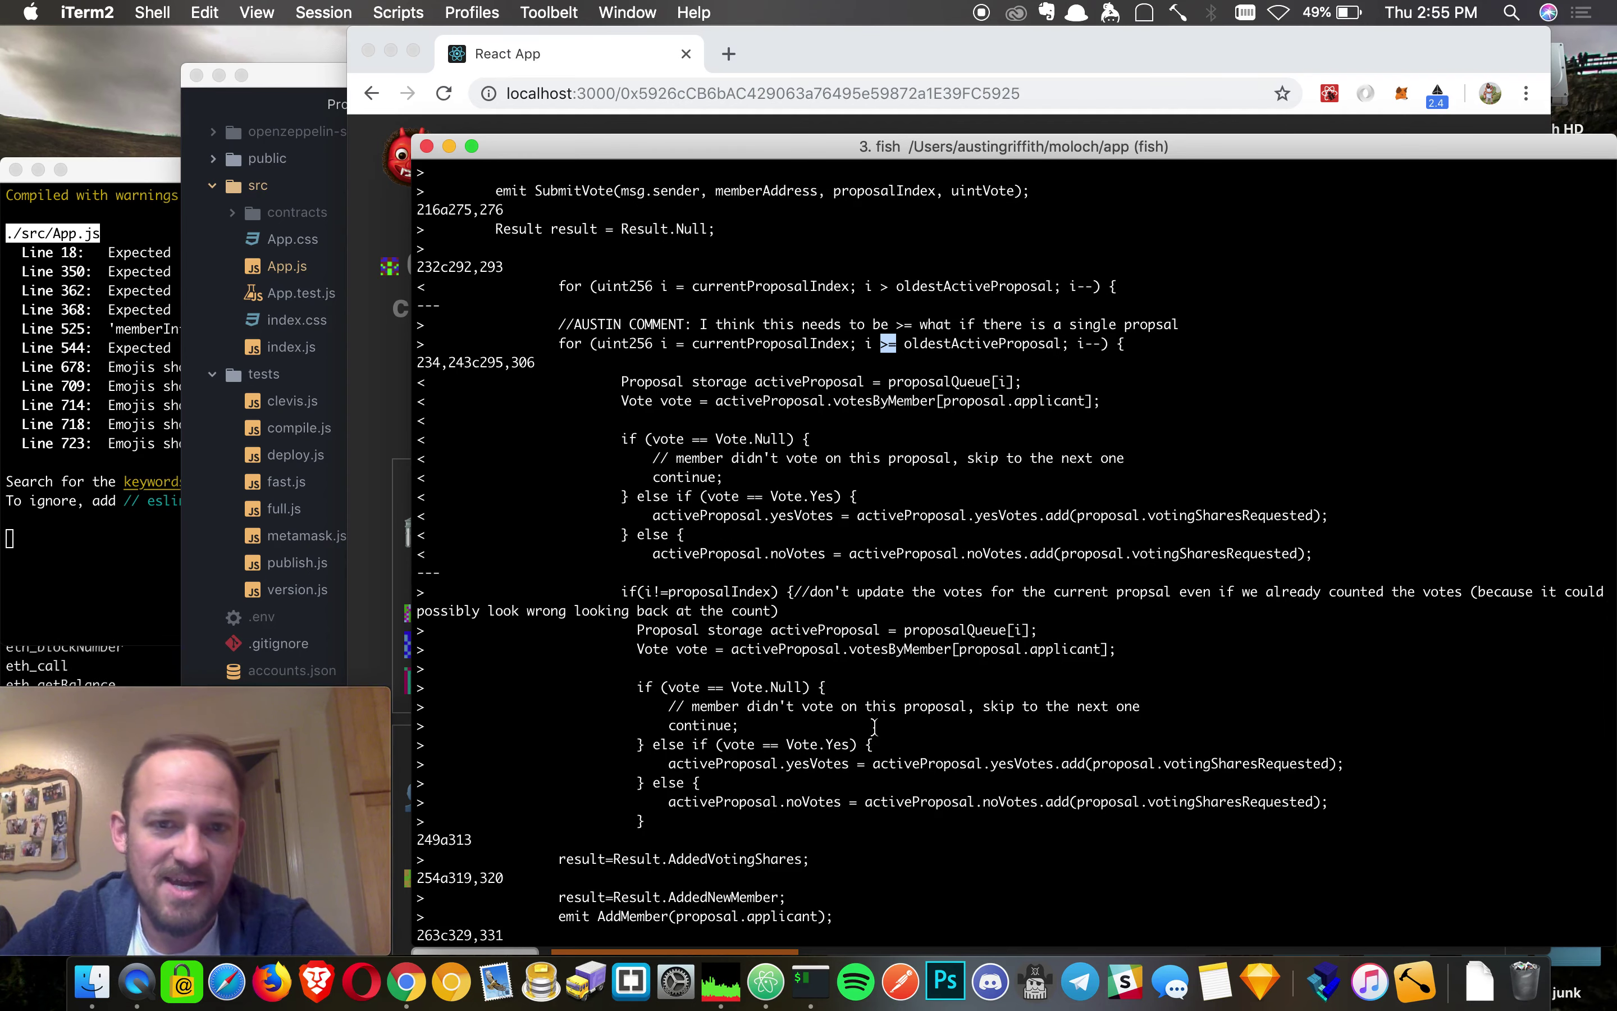
{"action": "scroll", "coordinate": [874, 727], "scroll_direction": "down", "scroll_amount": 12}
{"action": "scroll", "coordinate": [874, 727], "scroll_direction": "down", "scroll_amount": 20}
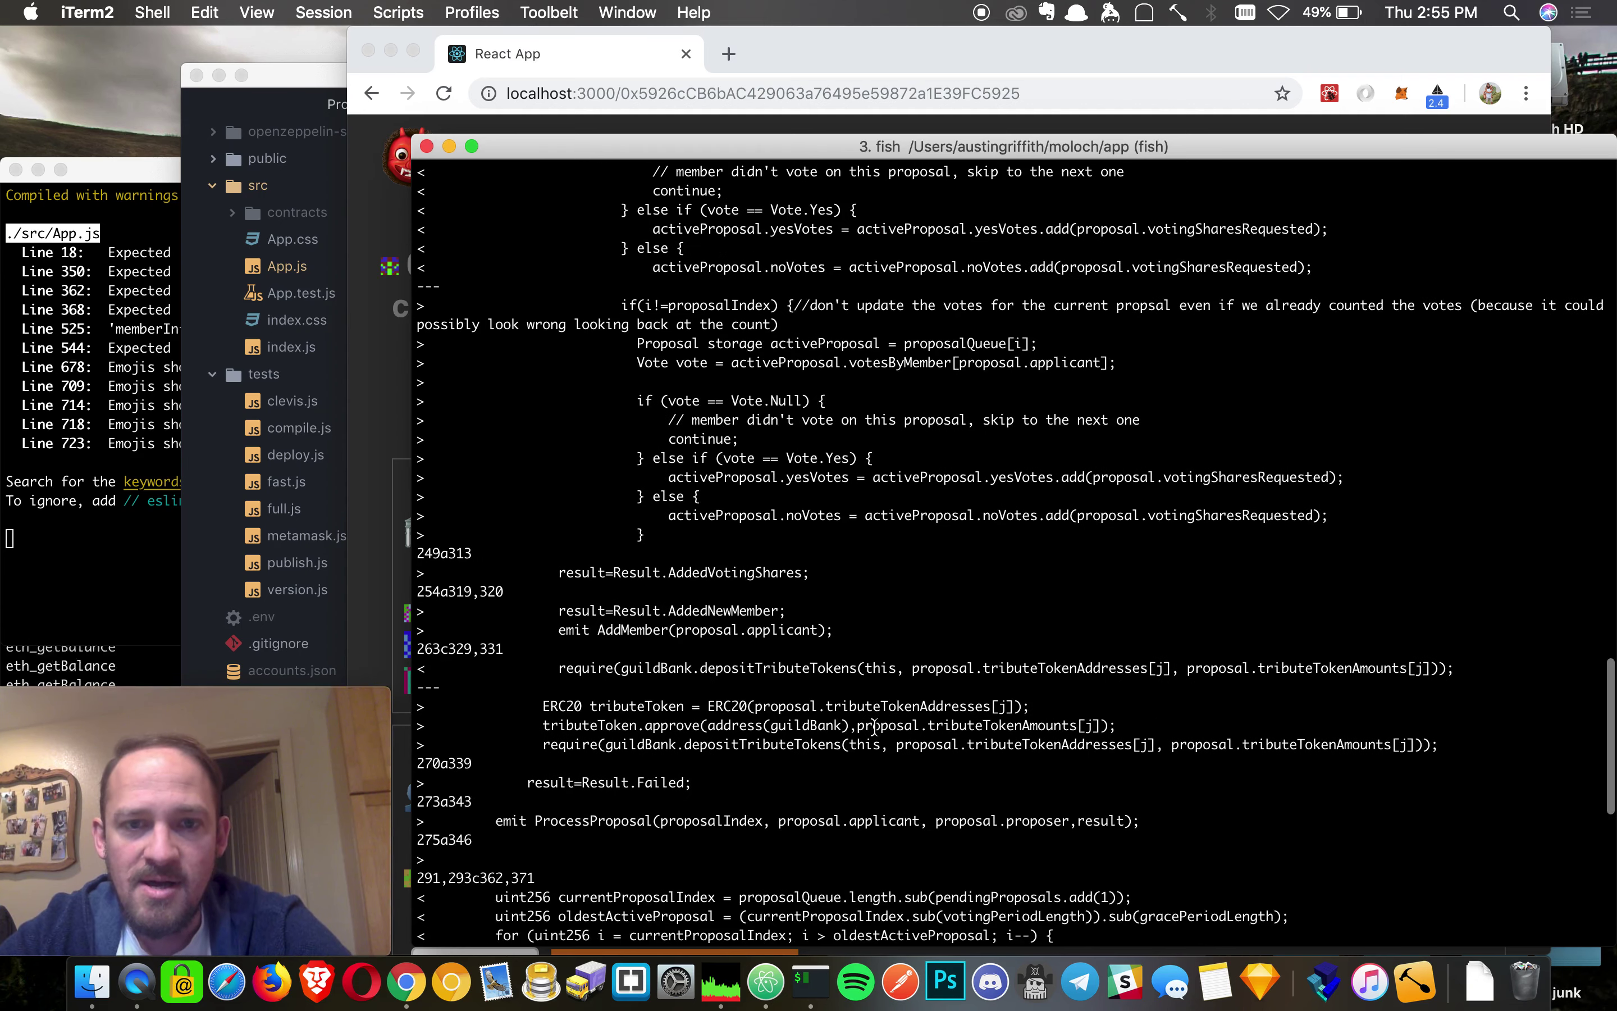
{"action": "scroll", "coordinate": [874, 727], "scroll_direction": "down", "scroll_amount": 9}
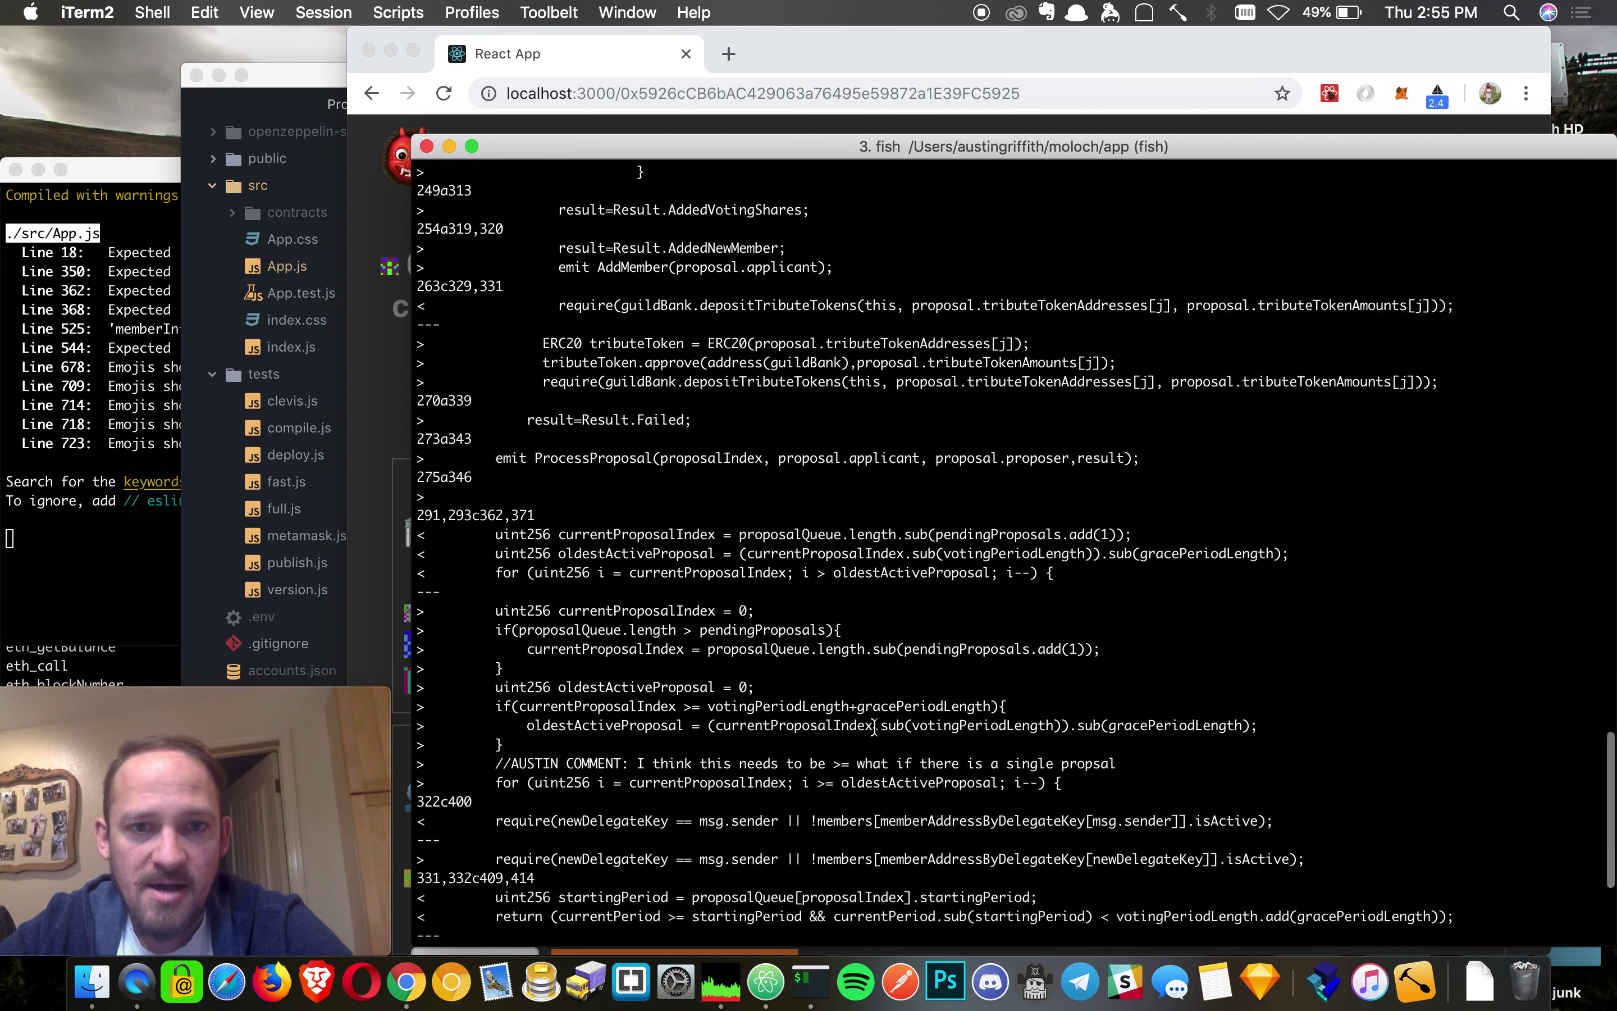
{"action": "key", "text": "Return"}
{"action": "key", "text": "Return"}
{"action": "key", "text": "Return"}
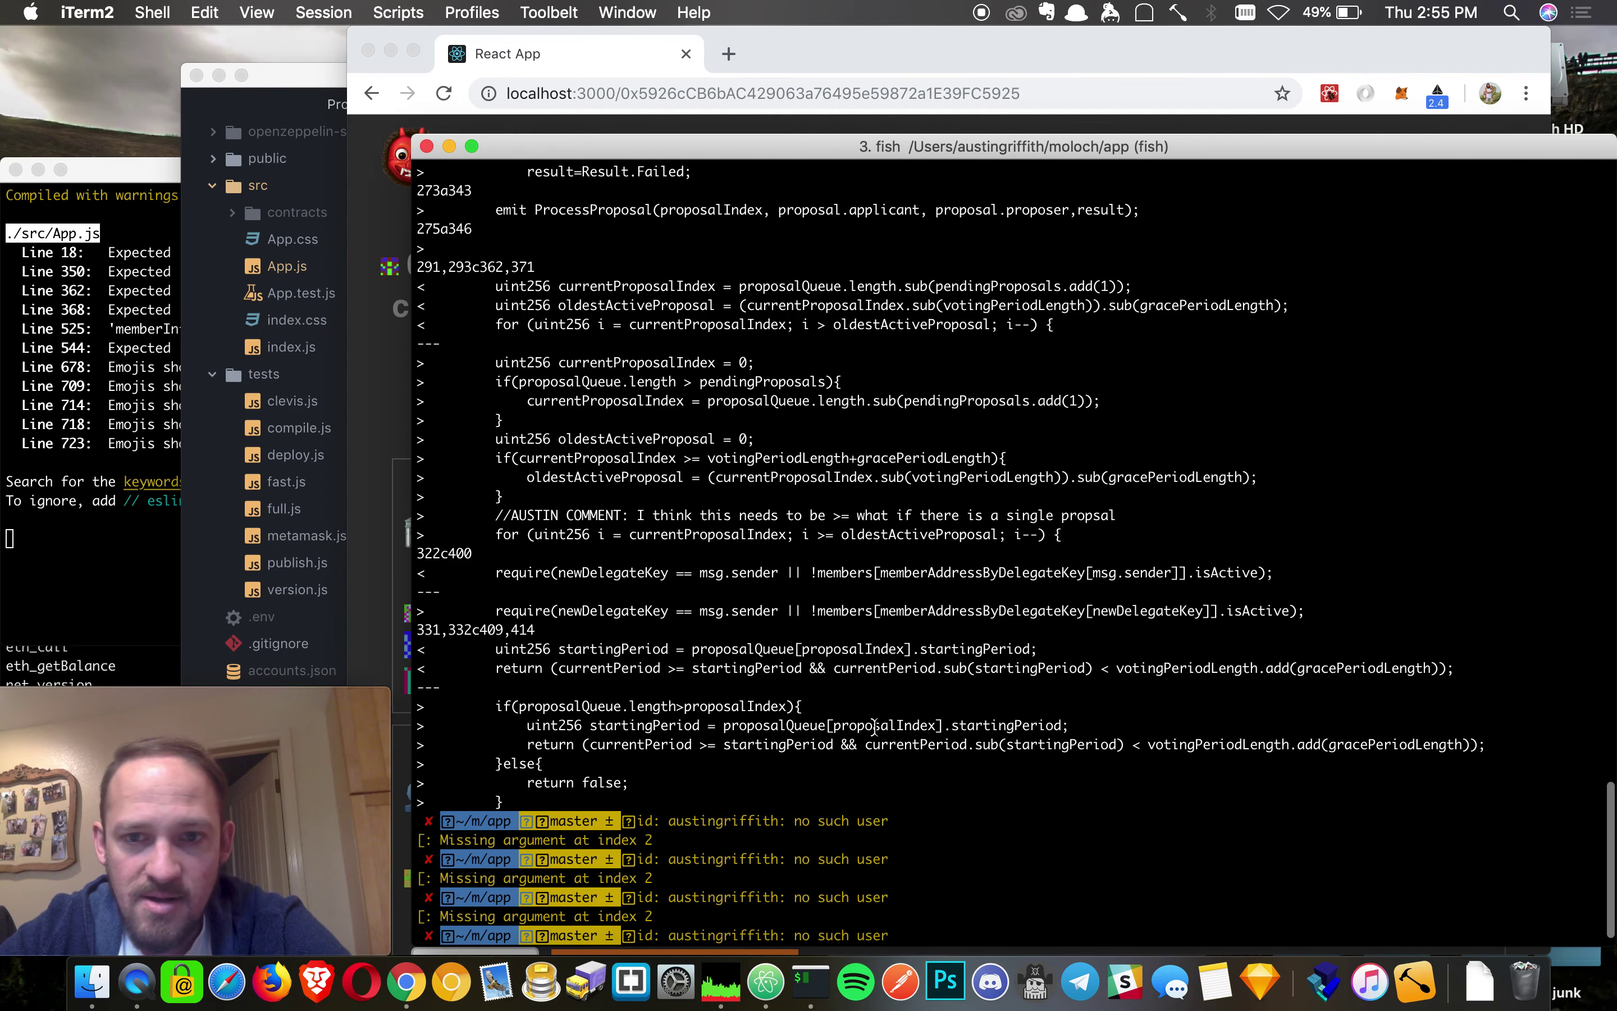
- Highlight the >= loop line and the new oldestActiveProposal and currentProposalIndex initialisations, then press Enter again
{"action": "triple_click", "coordinate": [826, 538]}
{"action": "triple_click", "coordinate": [824, 535]}
{"action": "left_click", "coordinate": [822, 532]}
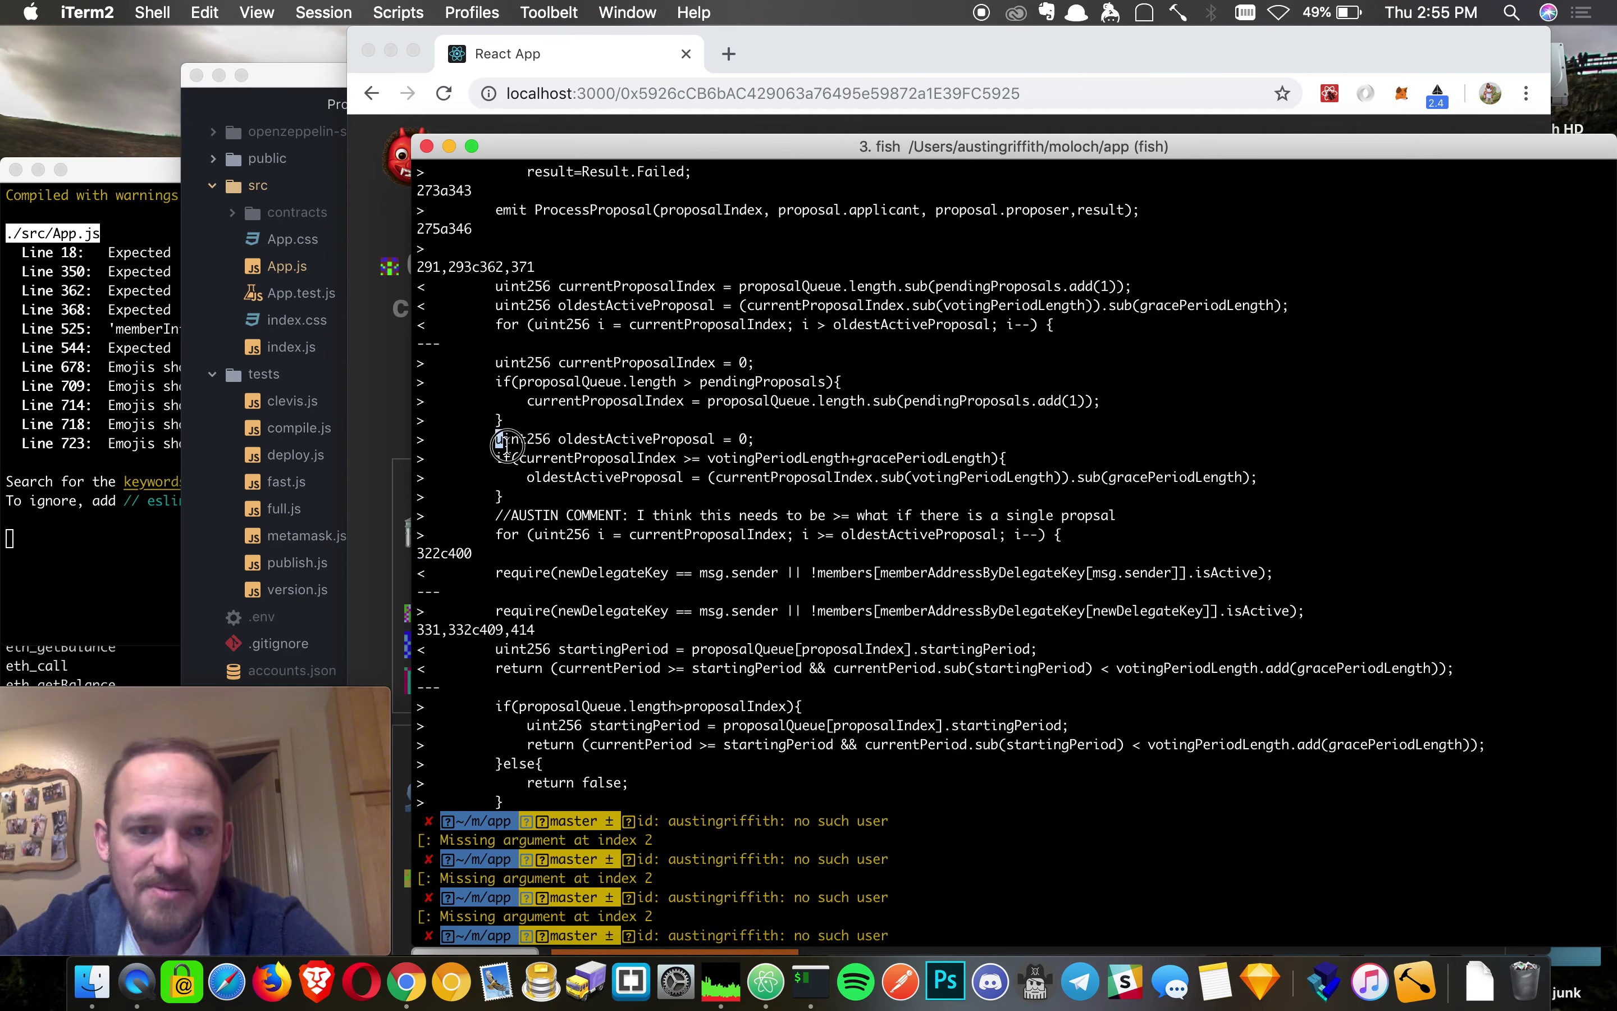
{"action": "left_click_drag", "start_coordinate": [496, 439], "coordinate": [548, 480]}
{"action": "left_click_drag", "start_coordinate": [495, 361], "coordinate": [549, 403]}
{"action": "left_click", "coordinate": [549, 403]}
{"action": "key", "text": "Return"}
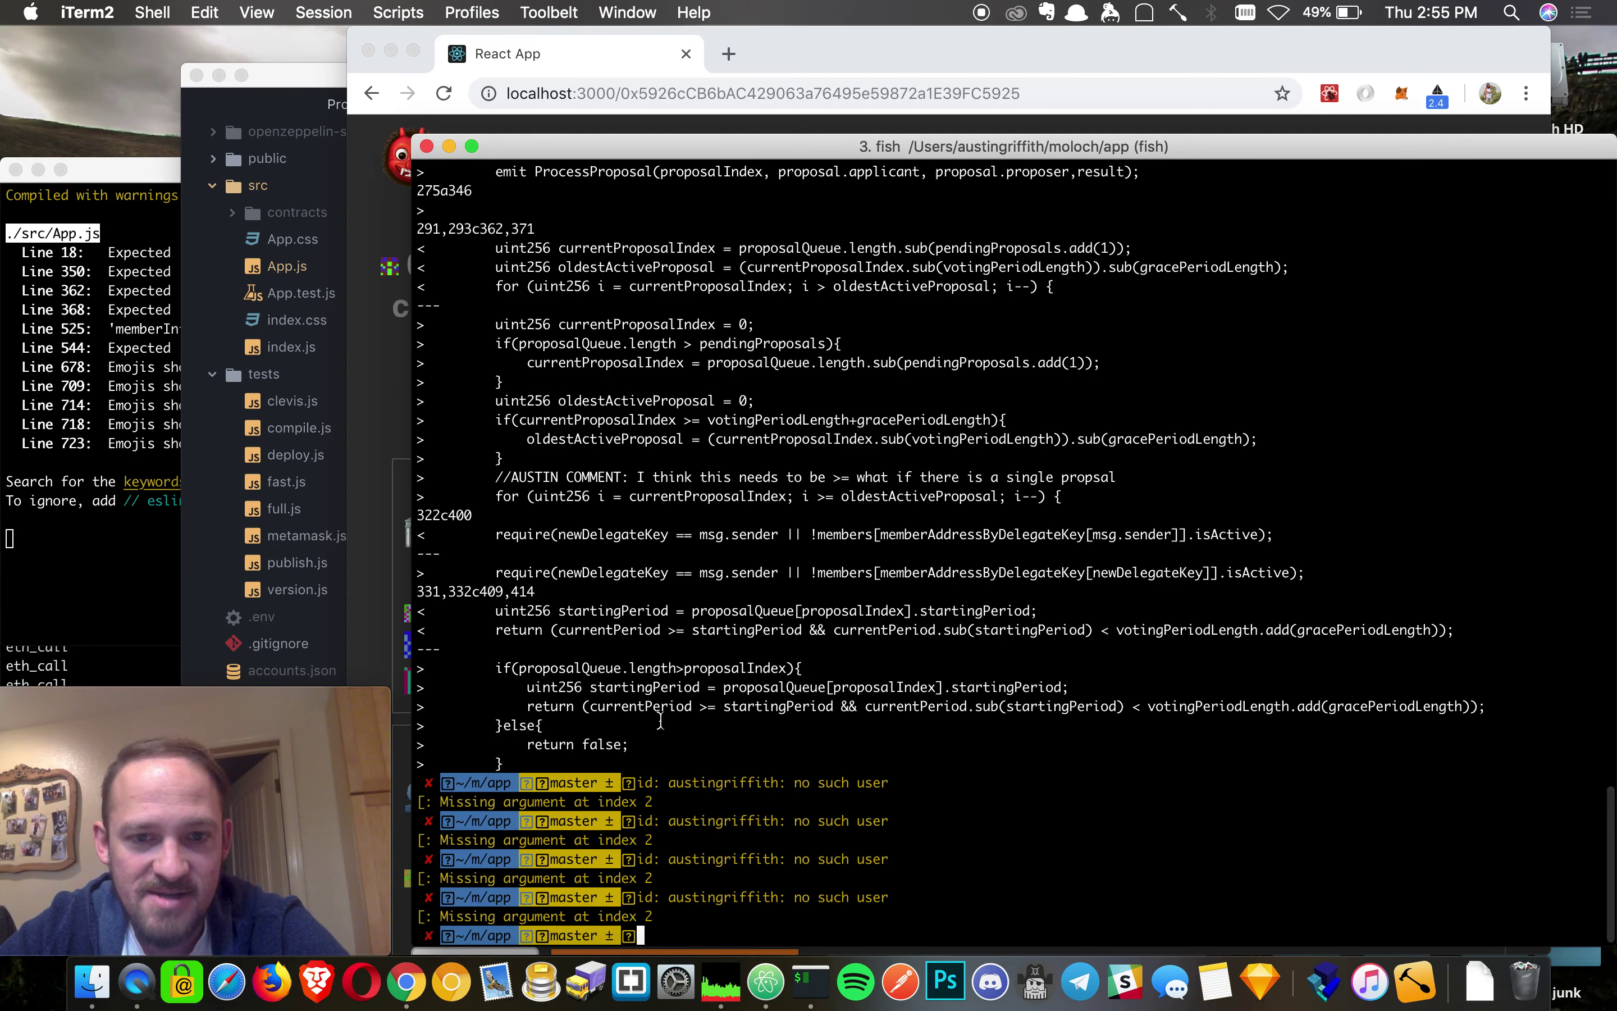
- Scroll back to the top of the diff, showing pragma 0.4.25 and the flattened imports
{"action": "scroll", "coordinate": [760, 667], "scroll_direction": "up", "scroll_amount": 2}
{"action": "scroll", "coordinate": [760, 667], "scroll_direction": "up", "scroll_amount": 10}
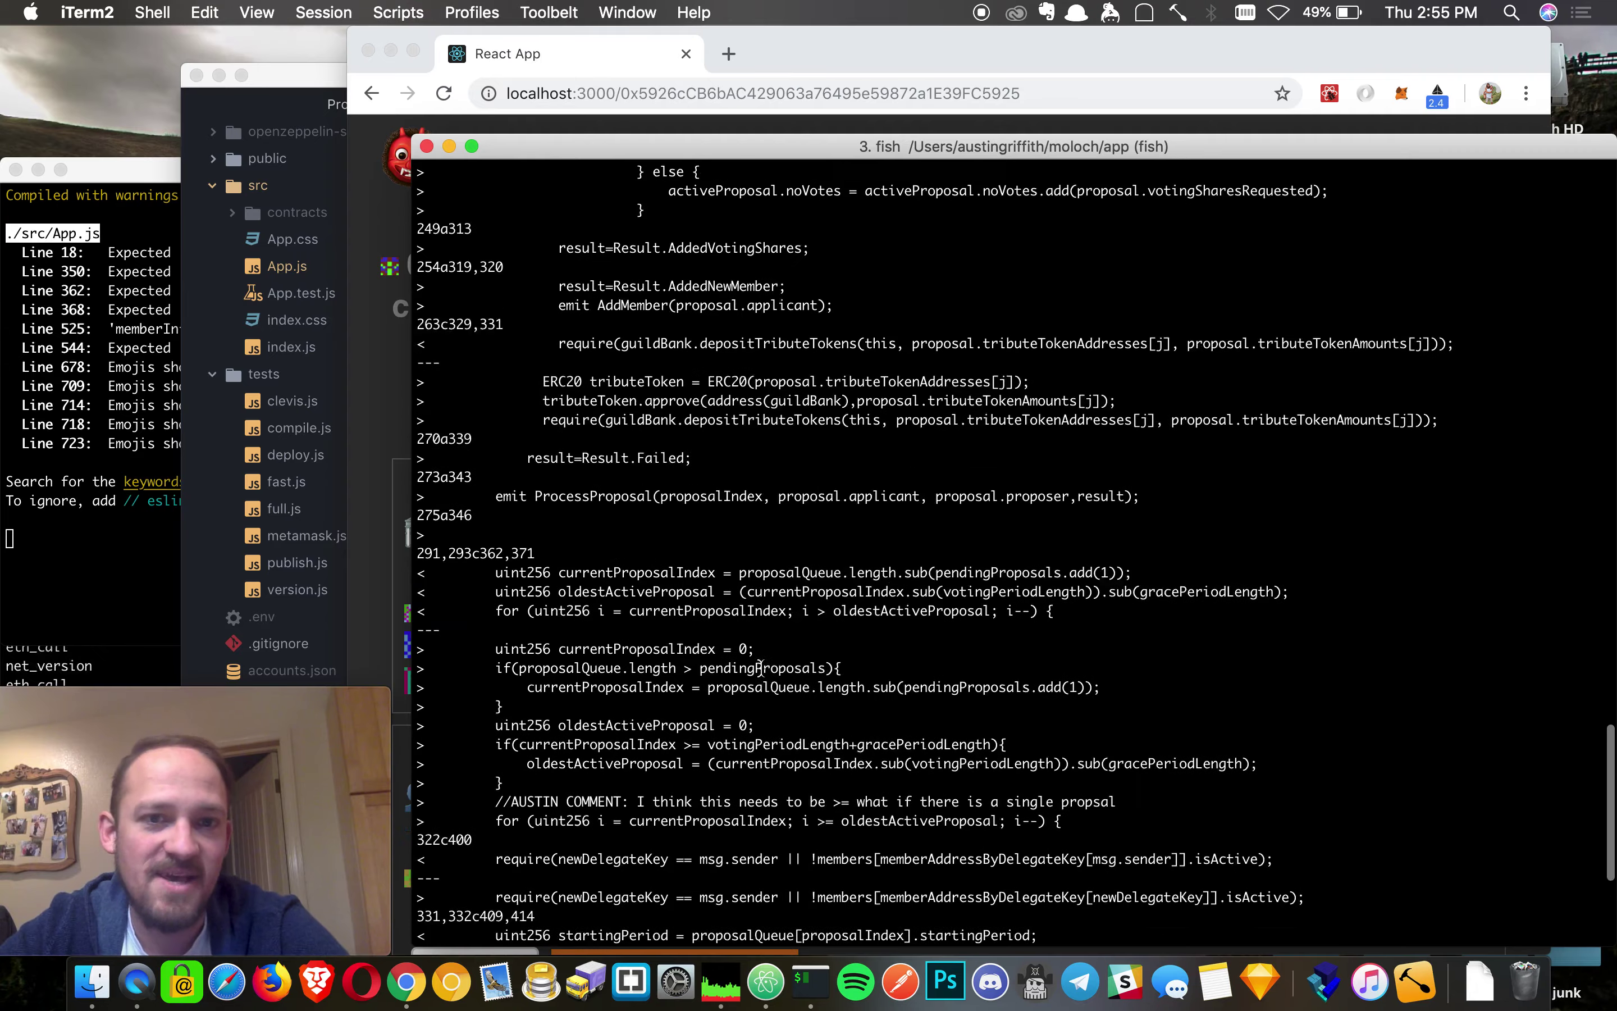
{"action": "scroll", "coordinate": [760, 667], "scroll_direction": "up", "scroll_amount": 15}
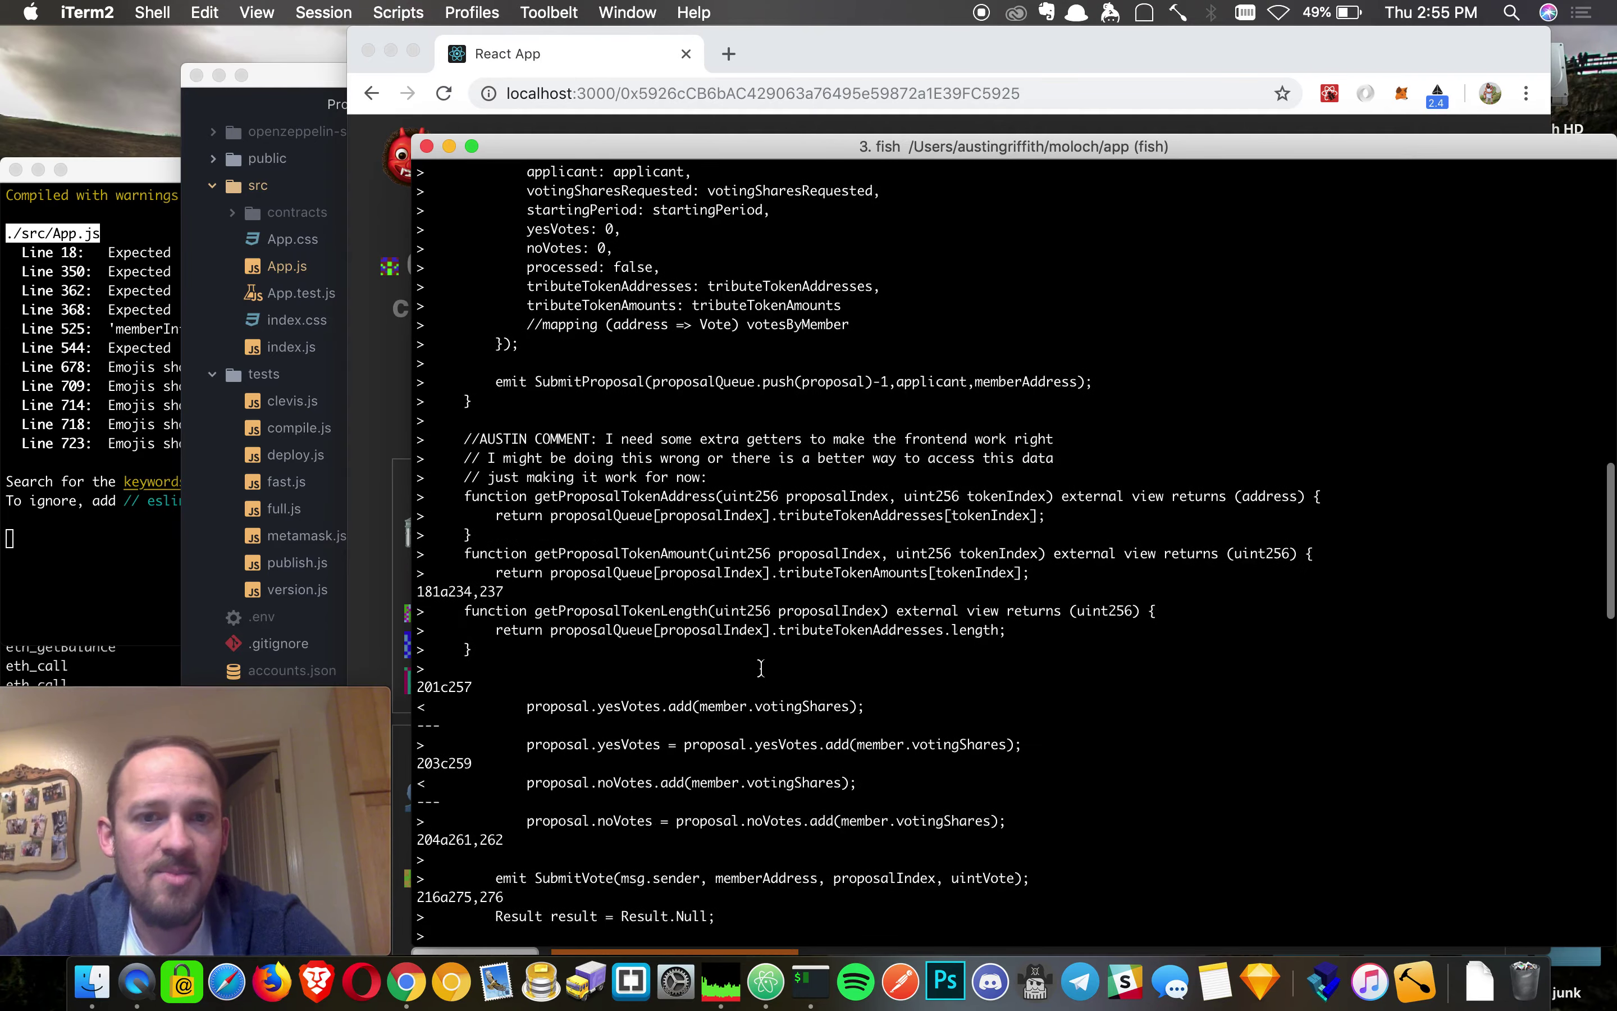
{"action": "scroll", "coordinate": [761, 667], "scroll_direction": "up", "scroll_amount": 13}
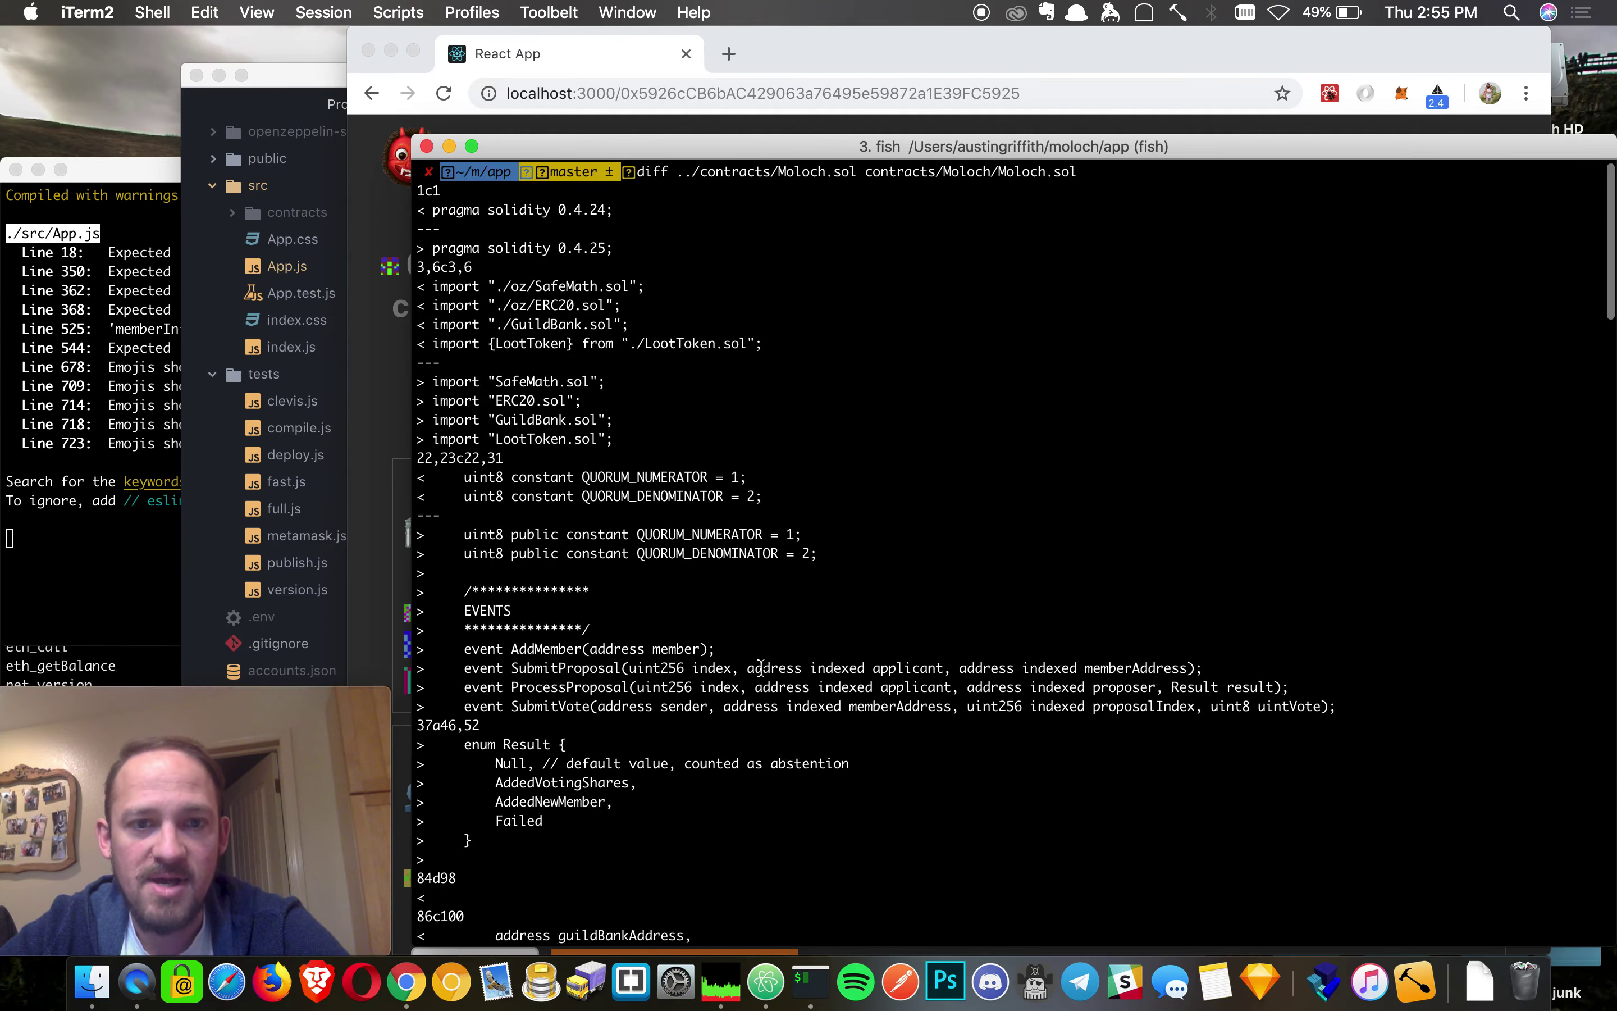
- Bring the Chrome sandbox page forward and look over Members and Proposals at period 26 with 200 voting shares
{"action": "left_click", "coordinate": [767, 64]}
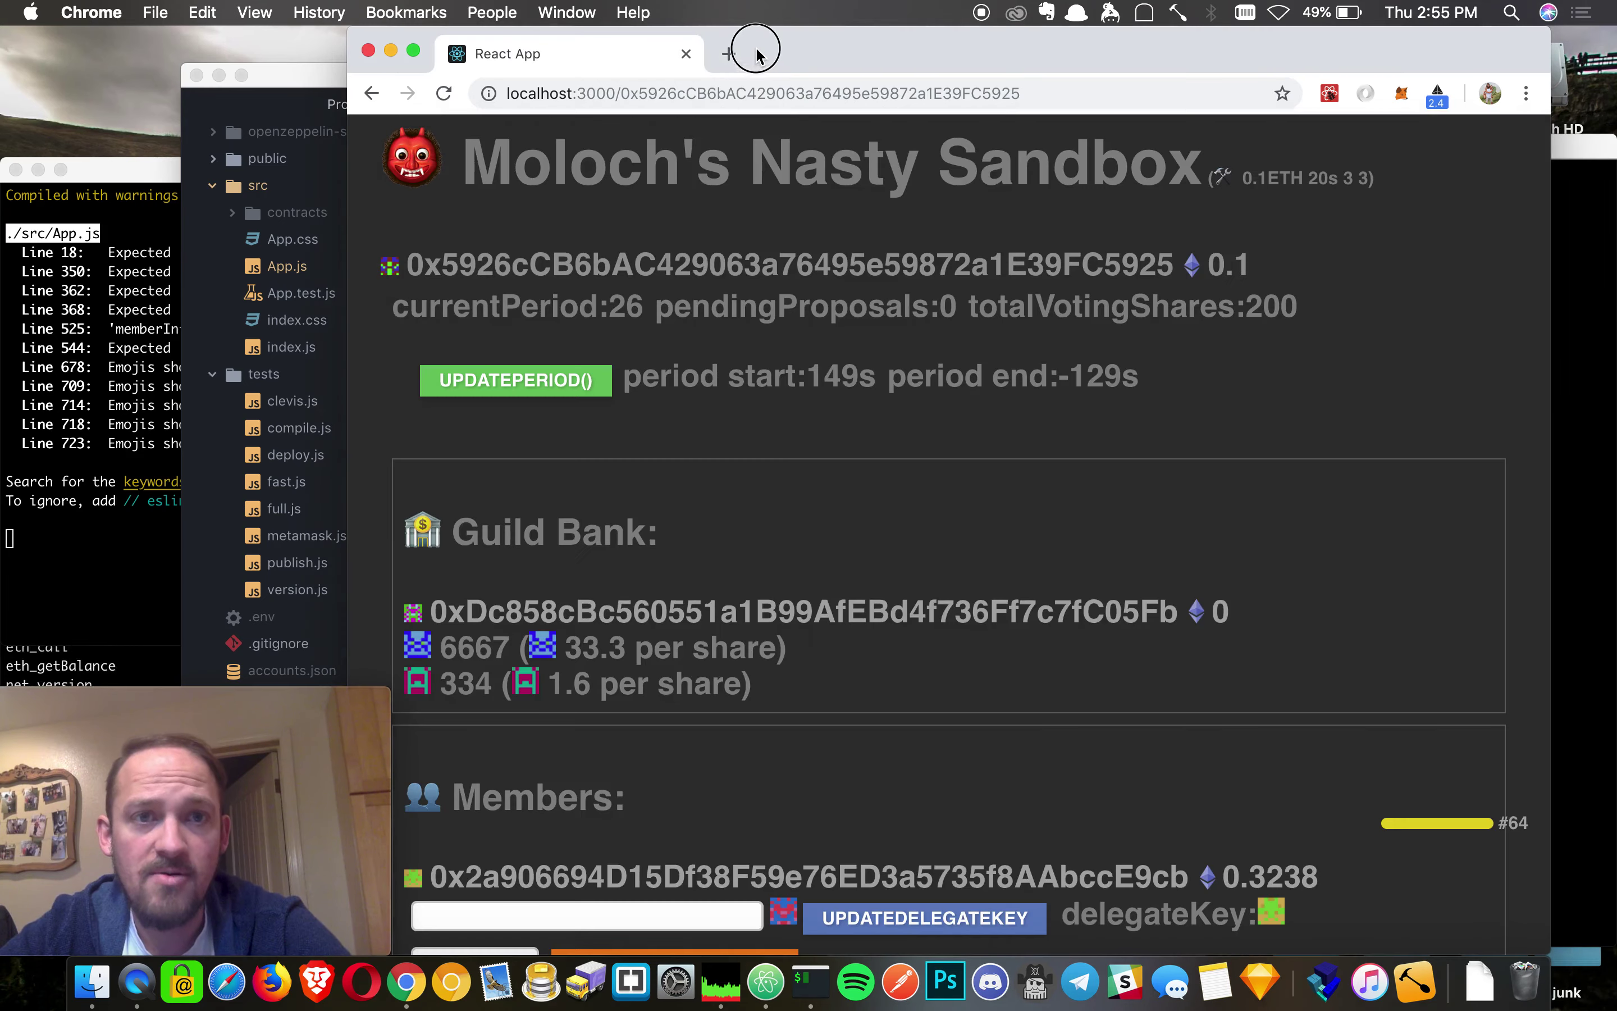
{"action": "scroll", "coordinate": [805, 681], "scroll_direction": "down", "scroll_amount": 9}
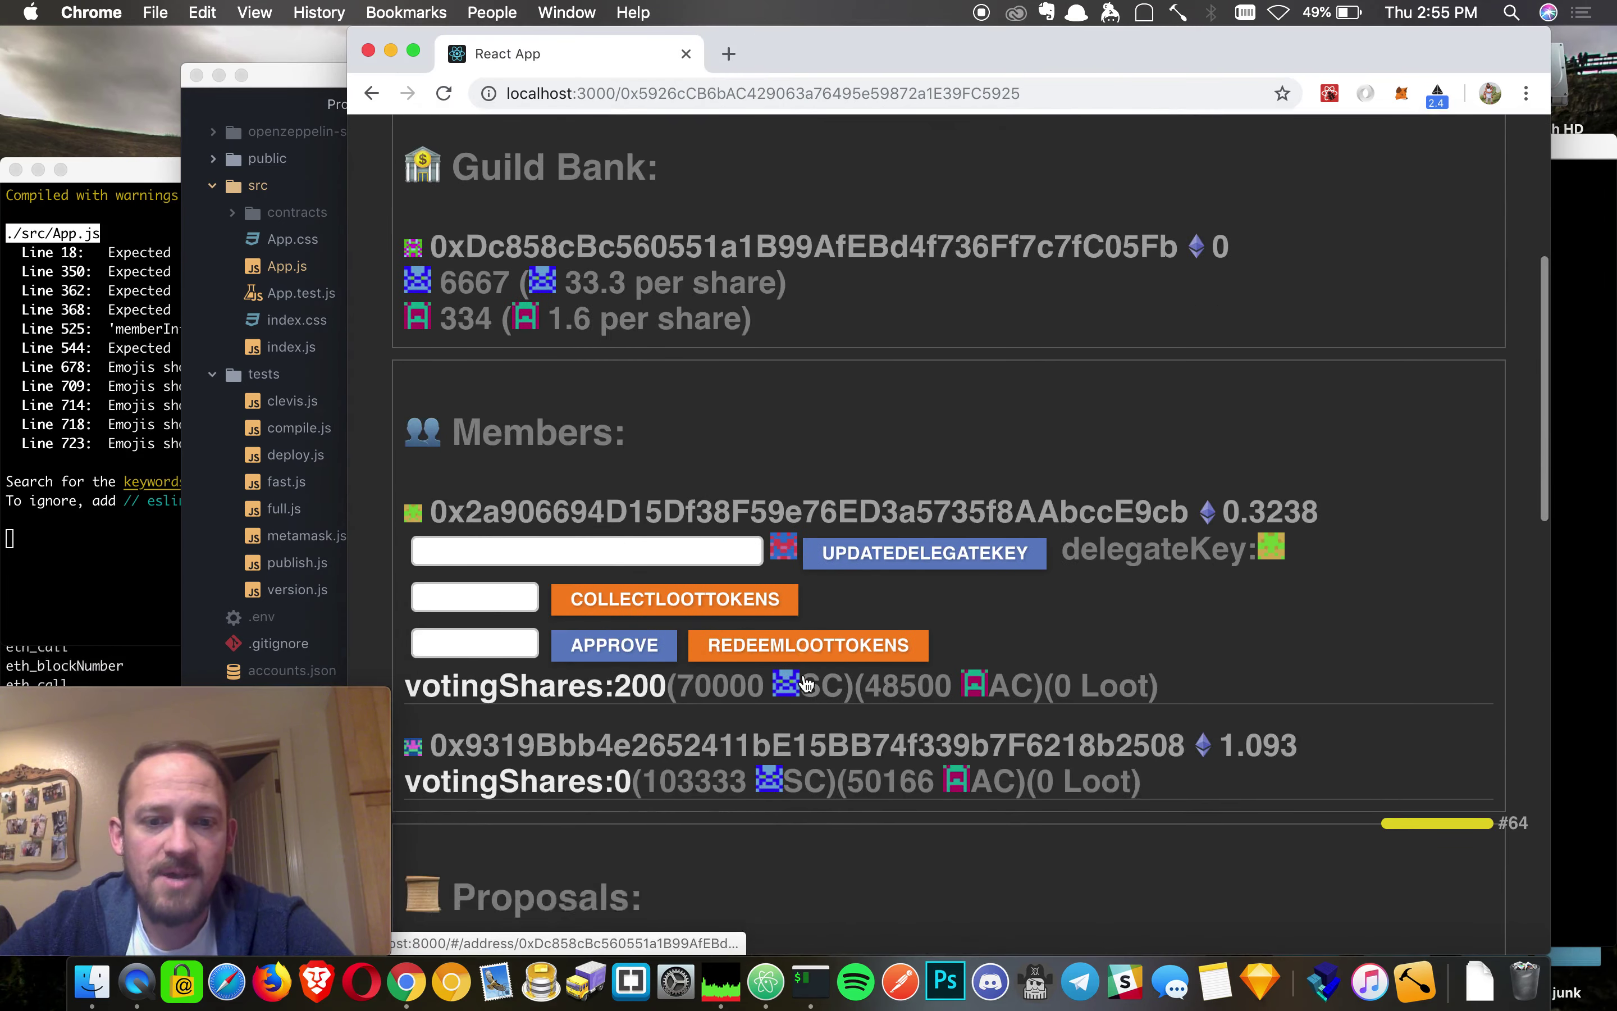
{"action": "scroll", "coordinate": [933, 473], "scroll_direction": "down", "scroll_amount": 15}
{"action": "scroll", "coordinate": [934, 473], "scroll_direction": "up", "scroll_amount": 6}
{"action": "scroll", "coordinate": [933, 473], "scroll_direction": "up", "scroll_amount": 15}
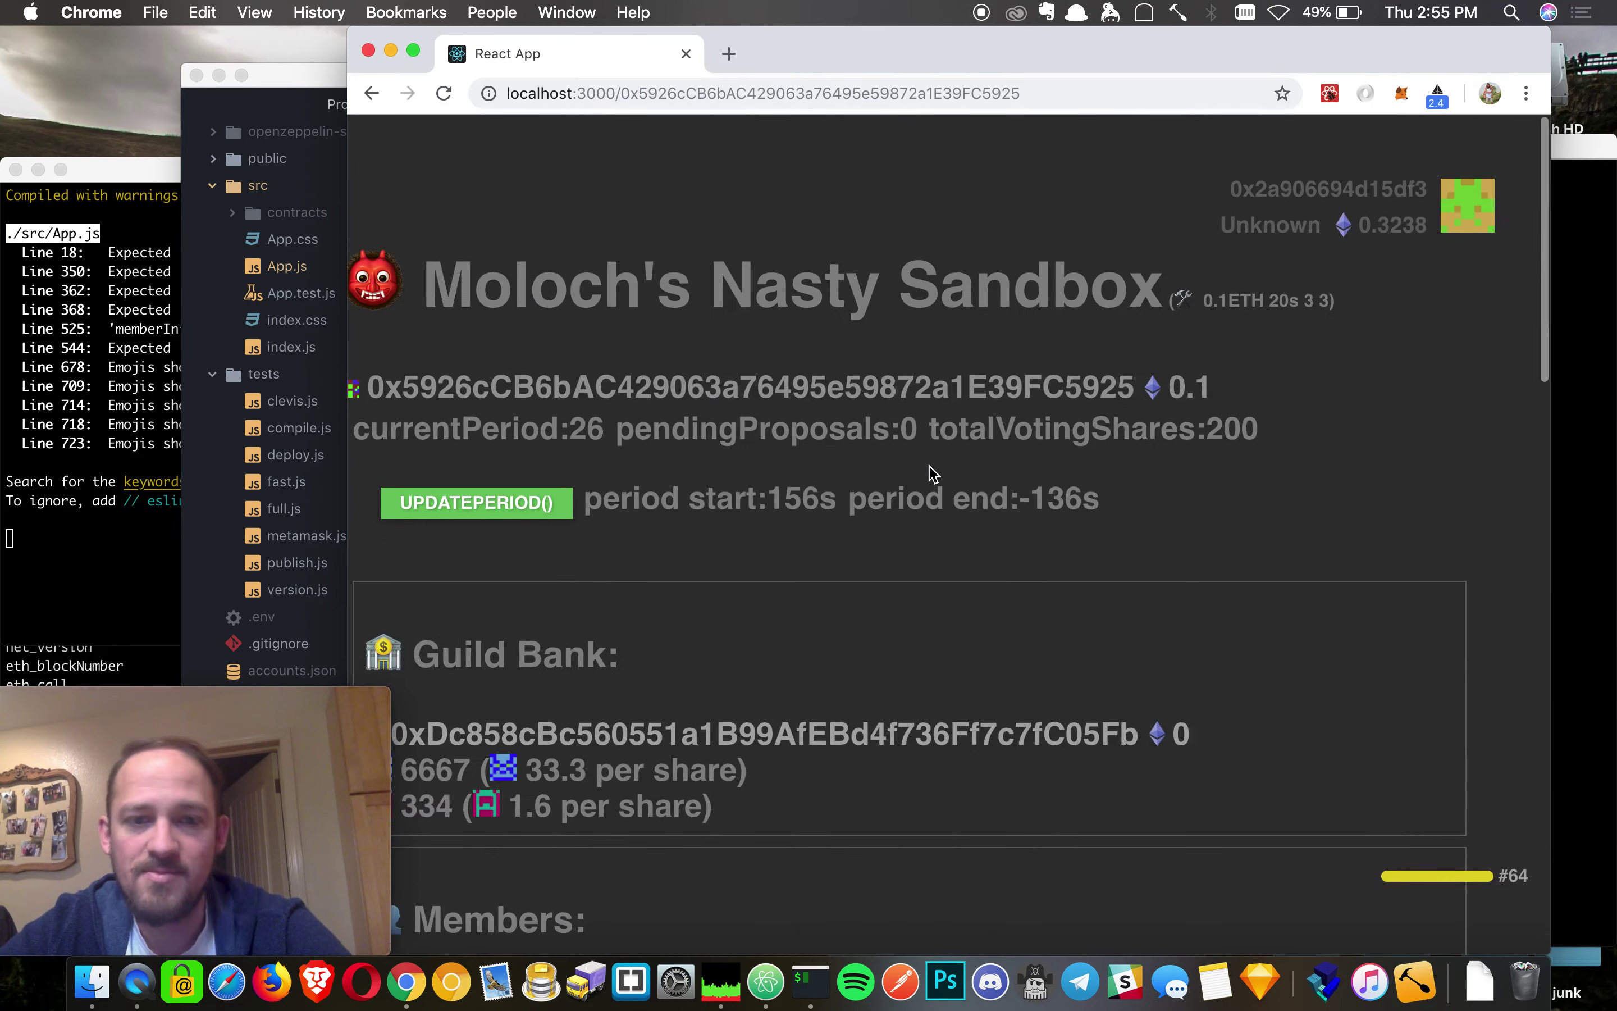
{"action": "left_click", "coordinate": [976, 50]}
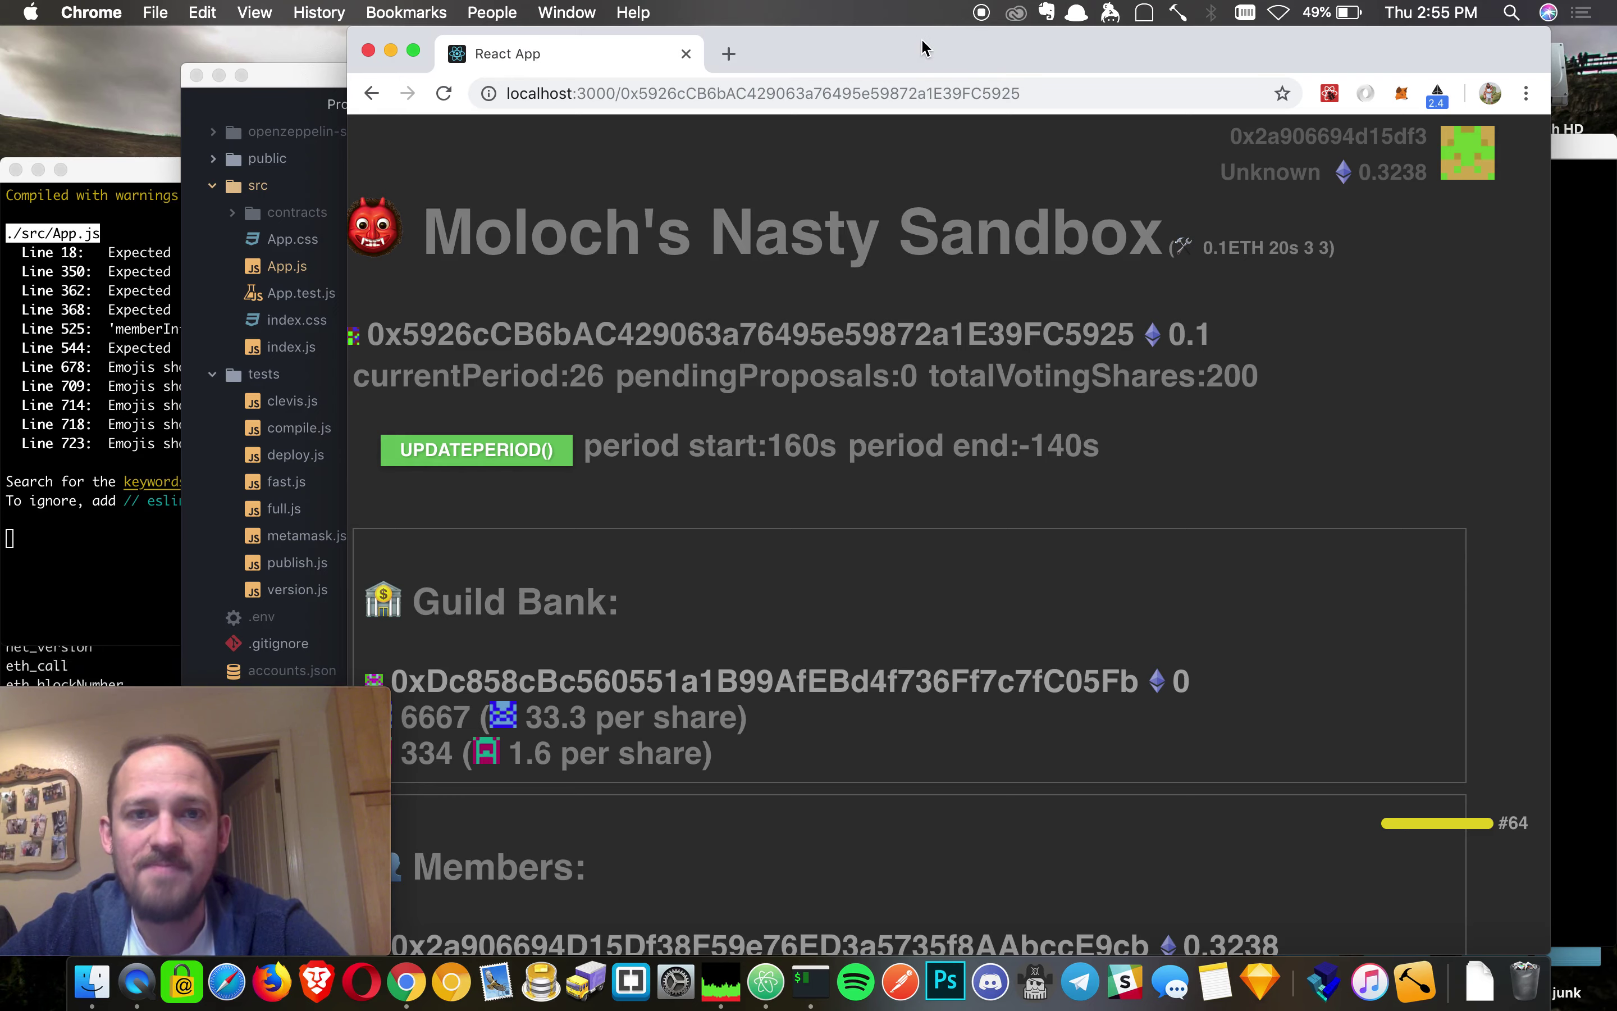
{"action": "scroll", "coordinate": [827, 337], "scroll_direction": "left", "scroll_amount": 3}
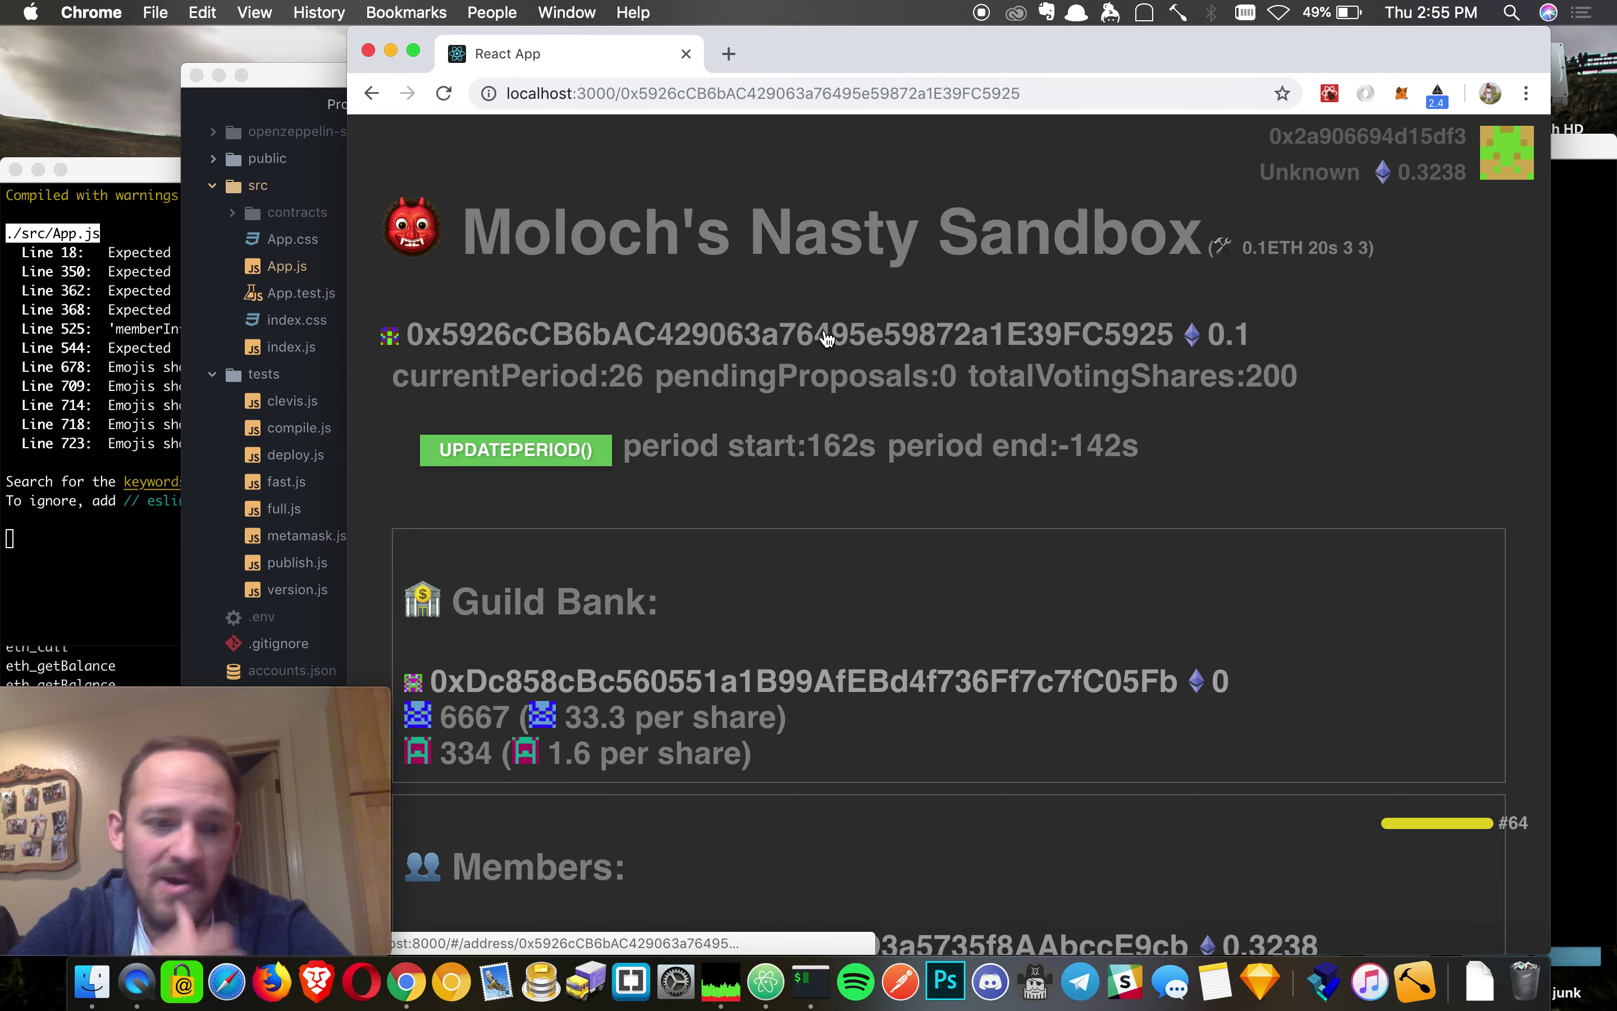